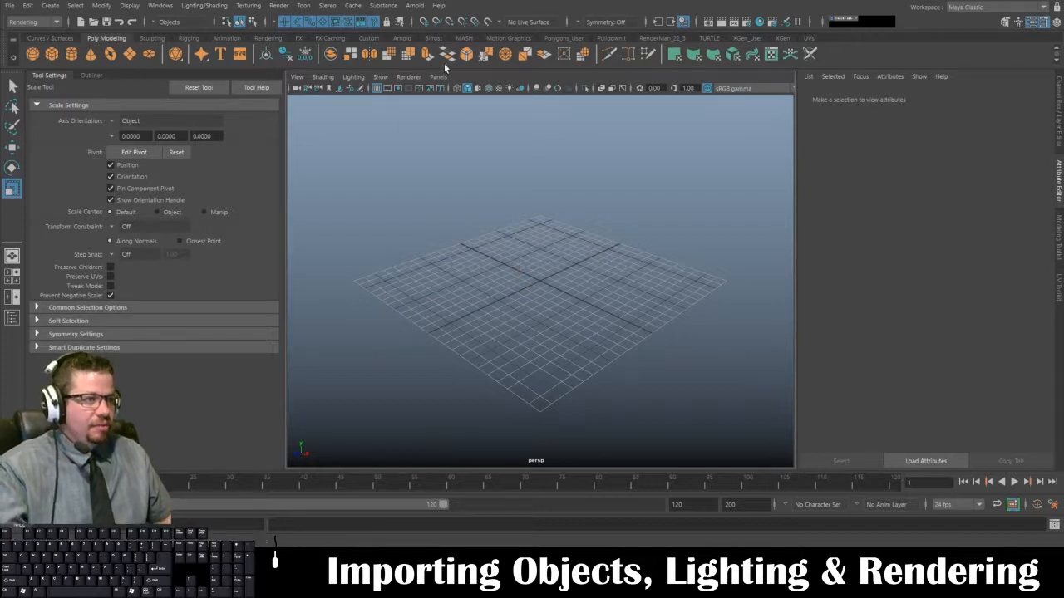
- Create a polygon plane scaled uniformly to about 24.4 to cover the grid, and snap its pivot along X to the plane's edge
click(129, 54)
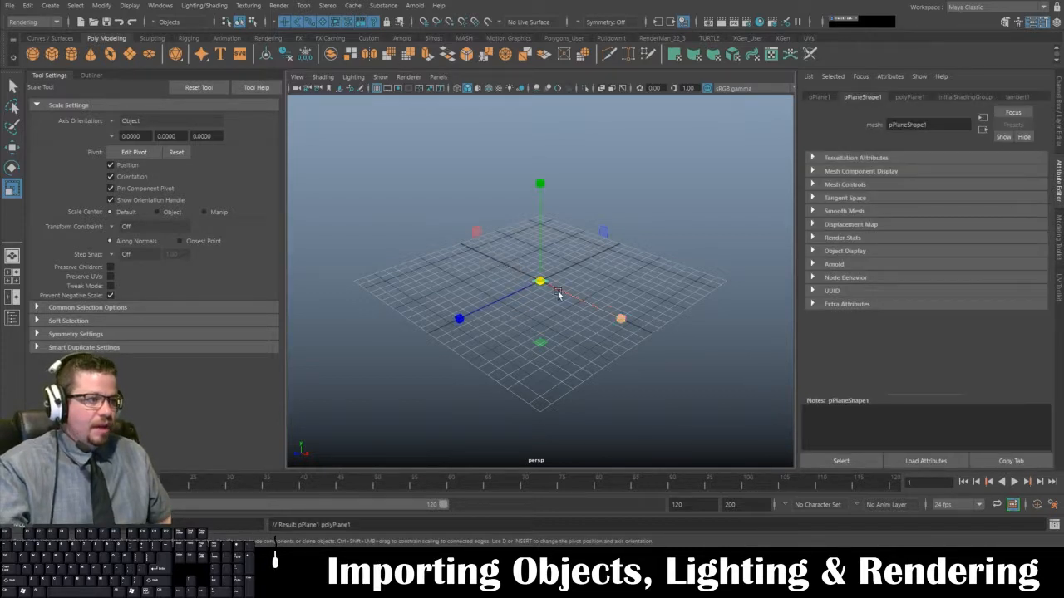
drag(540, 281, 720, 380)
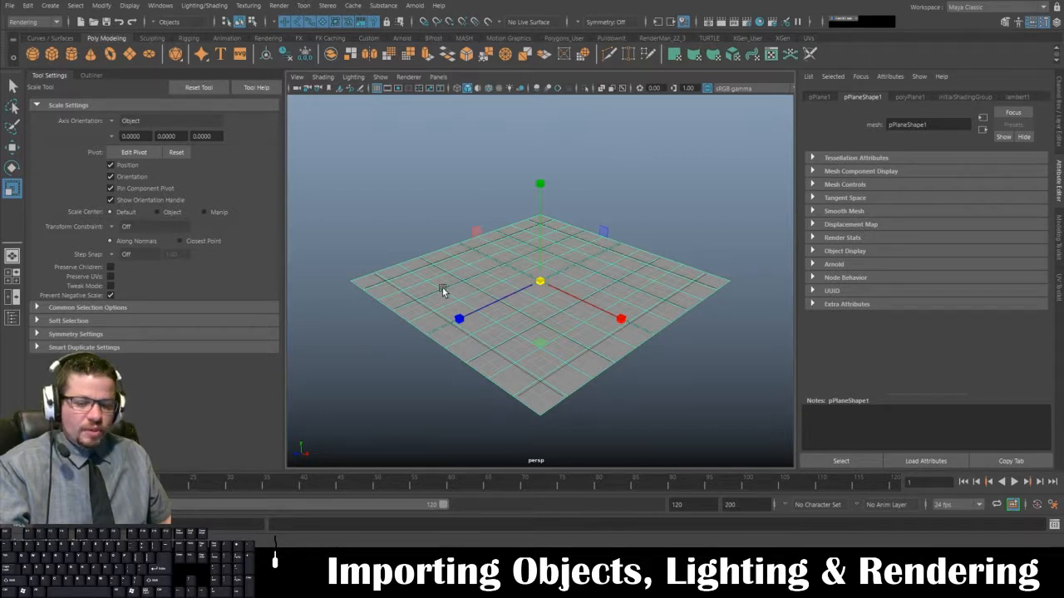
key(d)
key(v)
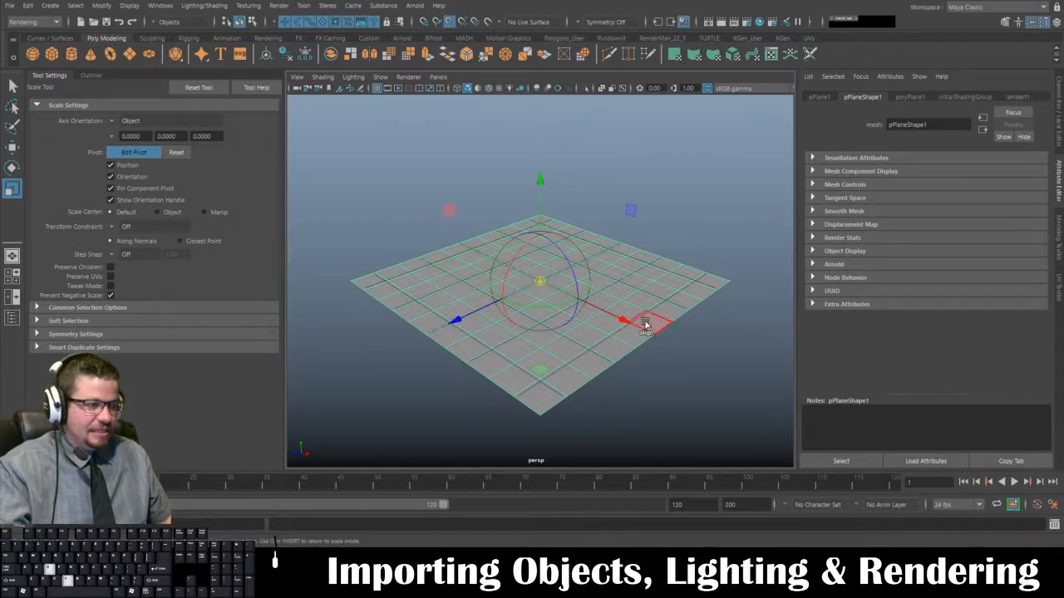
drag(625, 322, 752, 380)
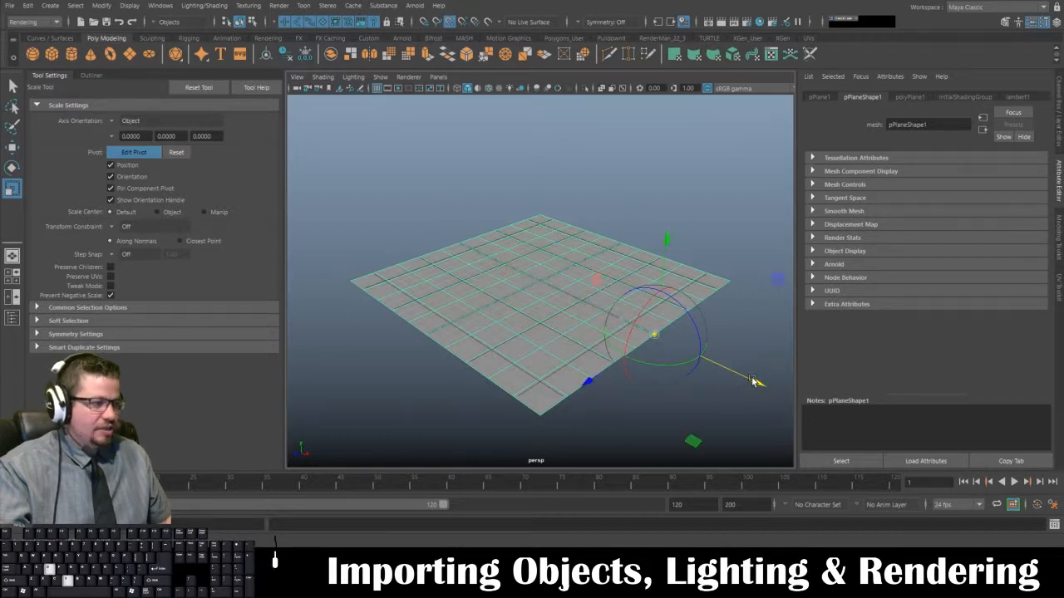
key(d)
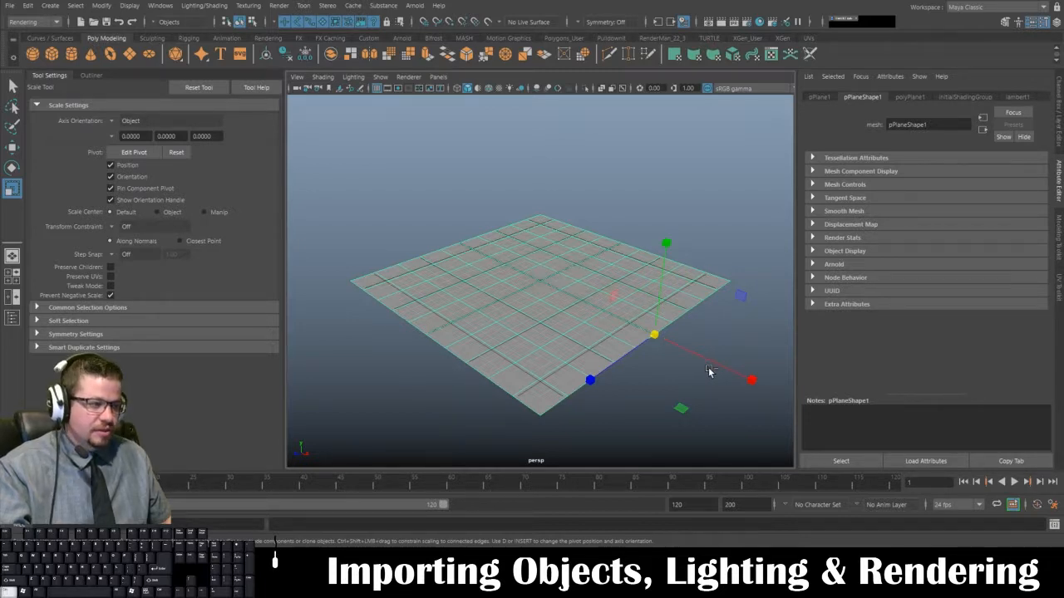
- Duplicate the floor plane and stand the copy upright by setting its Z rotation to -90
key(ctrl+d)
key(e)
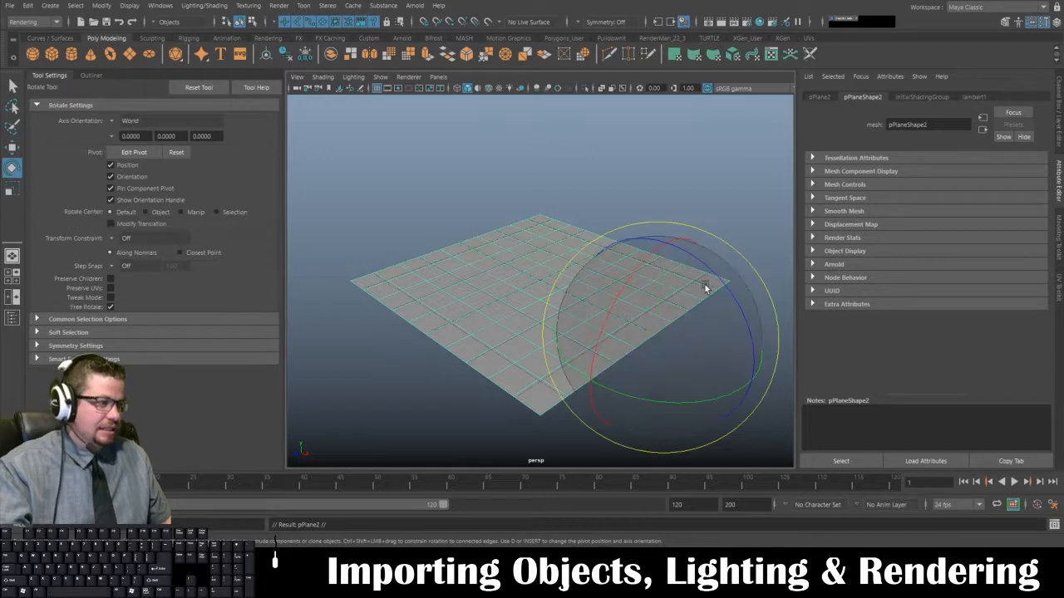
drag(707, 285, 769, 341)
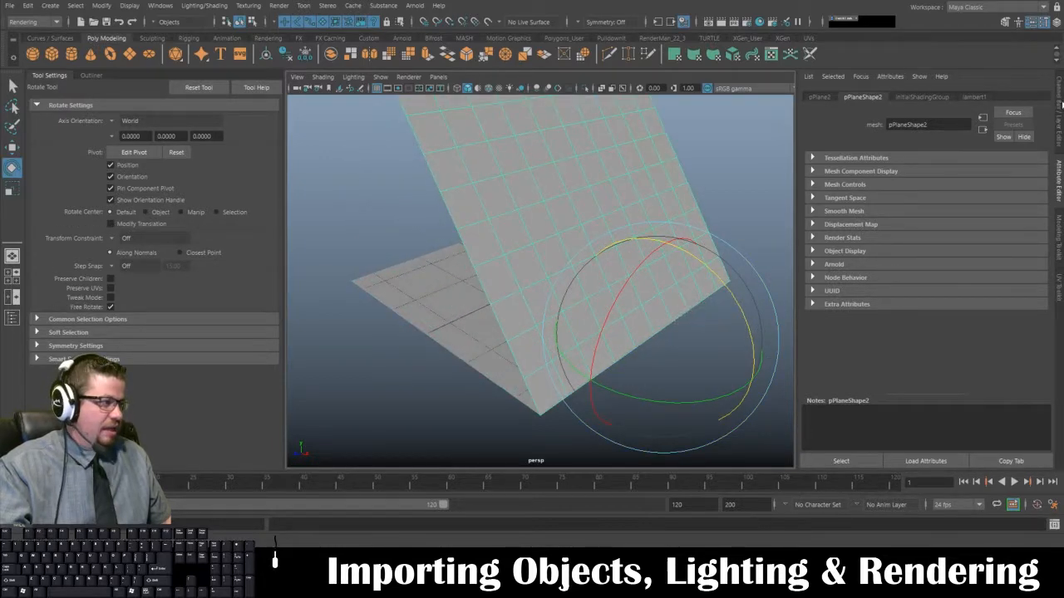
click(1059, 108)
double_click(1037, 153)
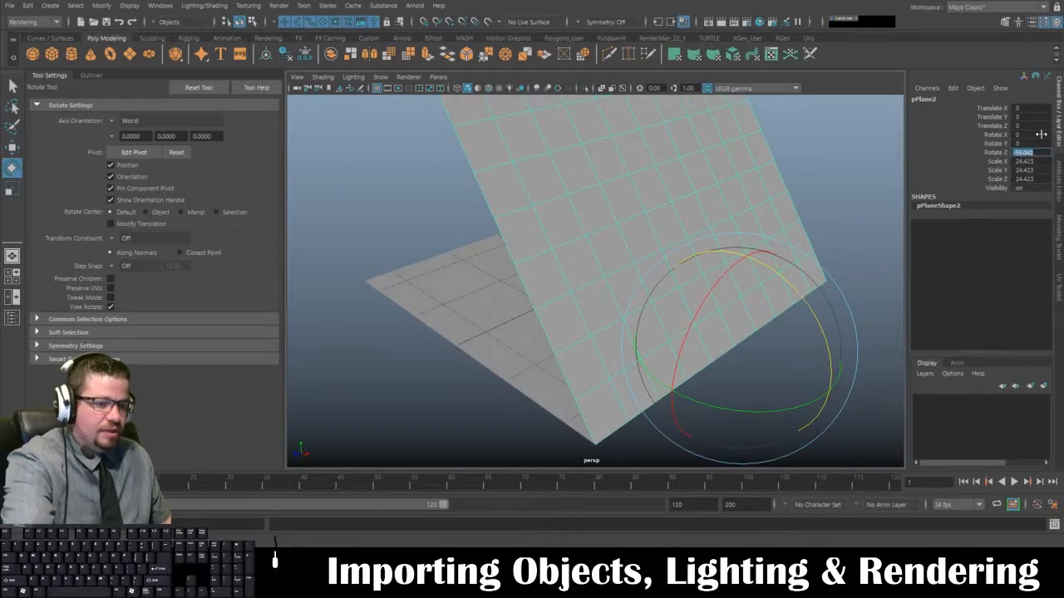
text(90)
key(Return)
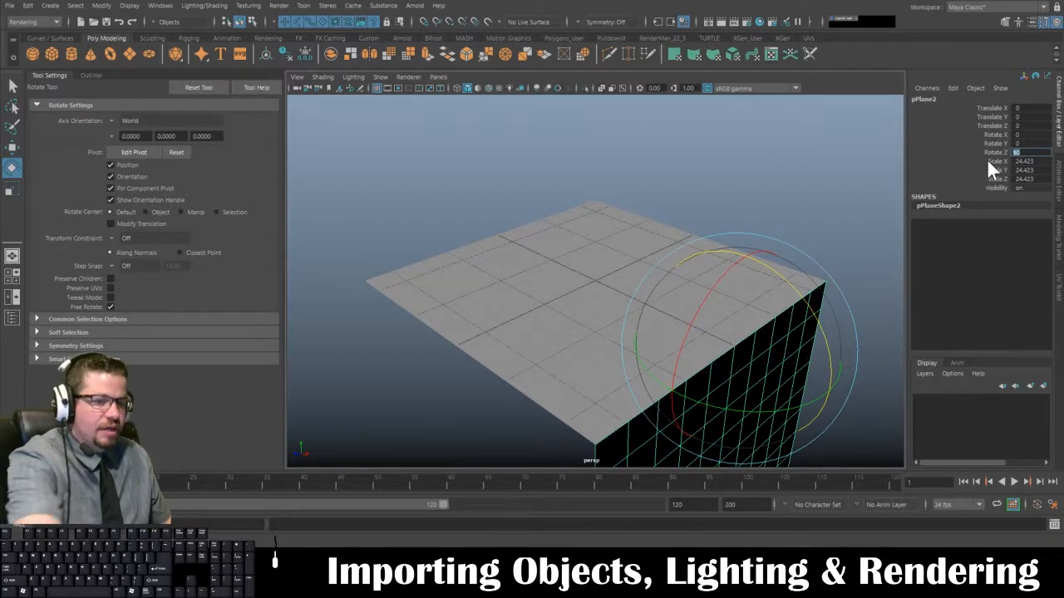
text(-90)
key(Return)
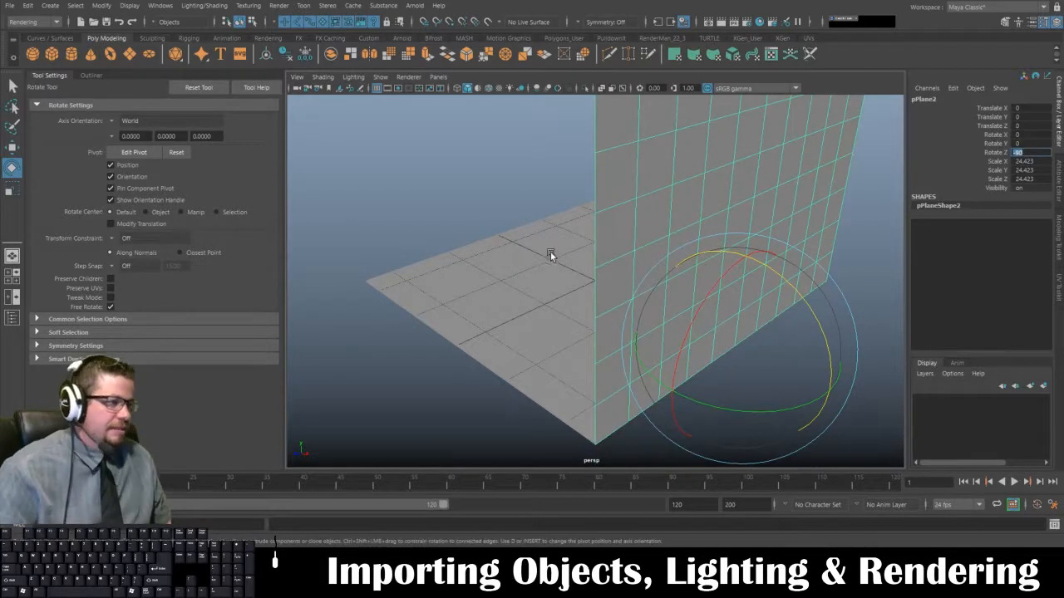
- Move the upright plane along X to the opposite edge of the floor, at Translate X -24.423
mouse_move(548, 252)
alt+mouse_down()
mouse_move(586, 251)
mouse_move(568, 247)
alt+mouse_up()
key(w)
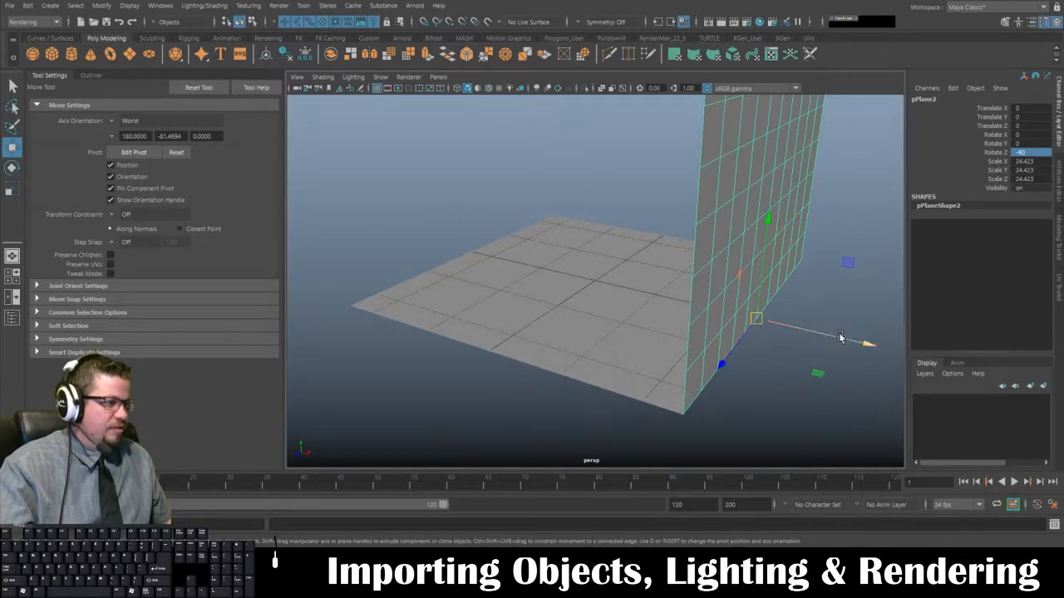
drag(866, 339, 408, 287)
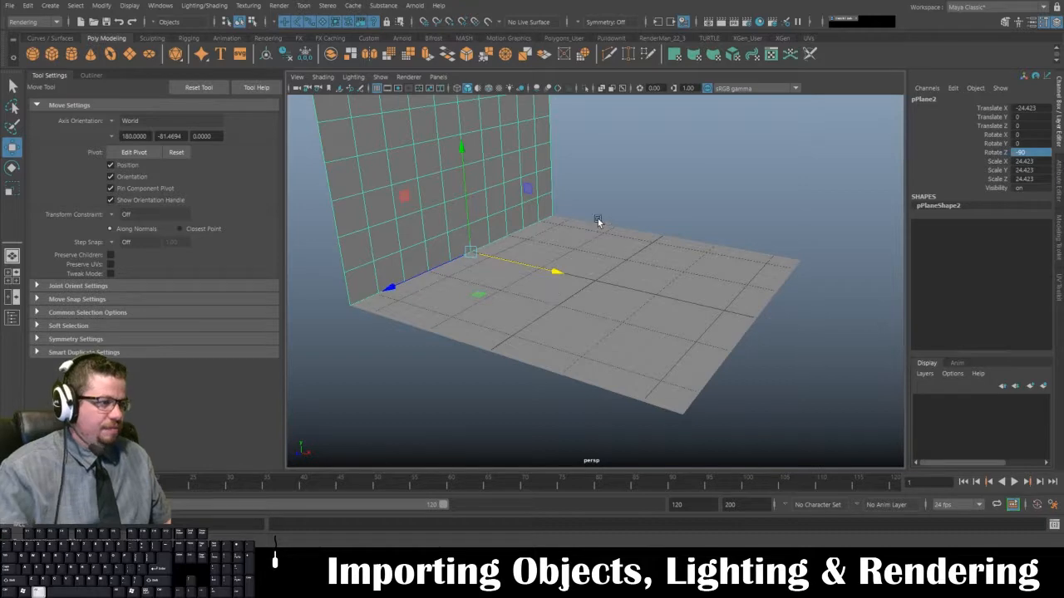
- Duplicate the wall plane and turn the copy perpendicular to it by setting its X rotation to 90
alt+drag(598, 221, 496, 277)
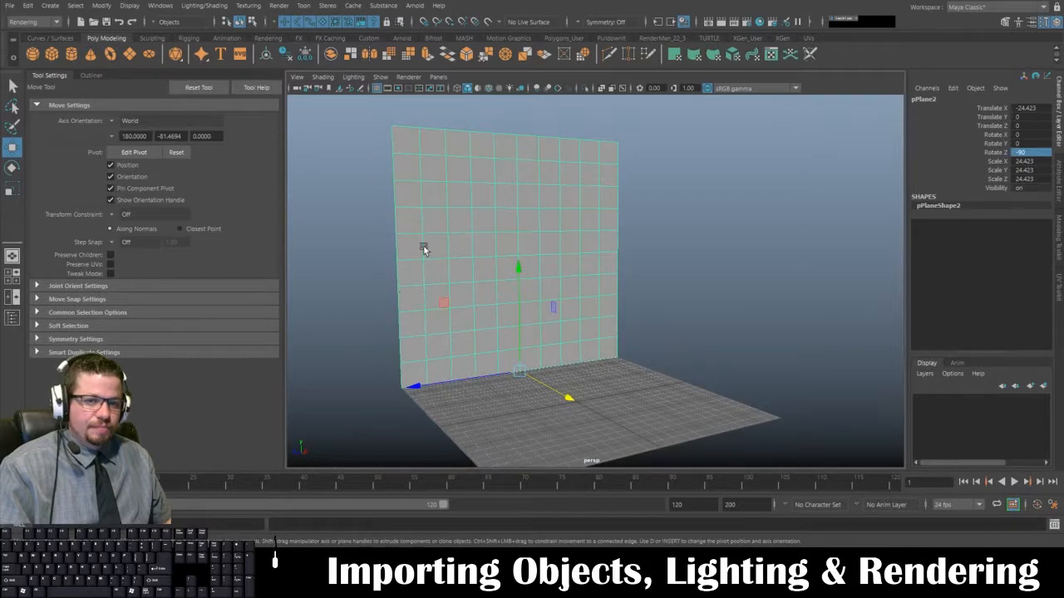
alt+drag(601, 369, 587, 323)
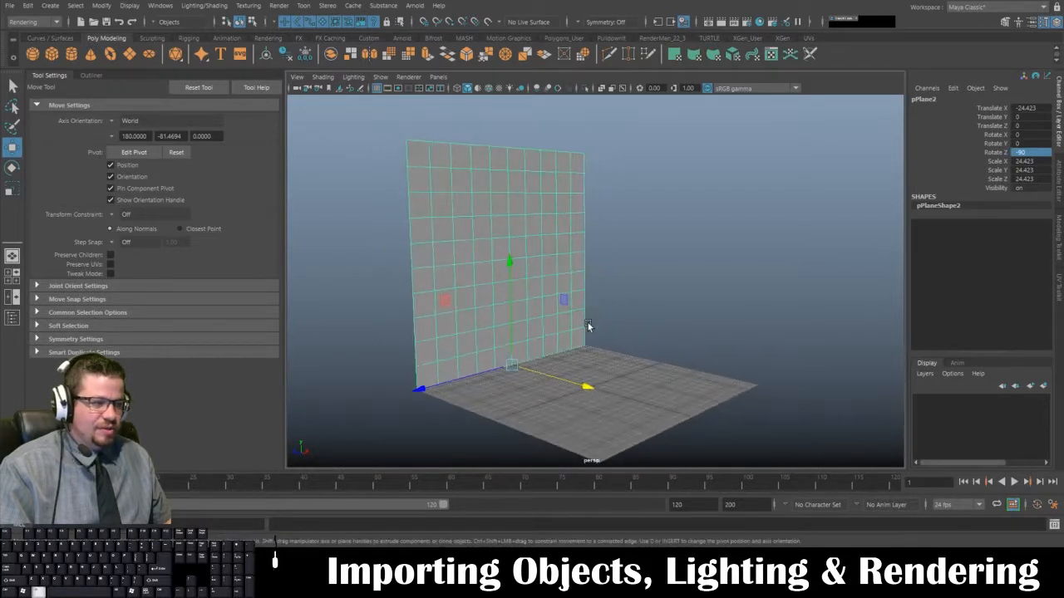
key(ctrl+d)
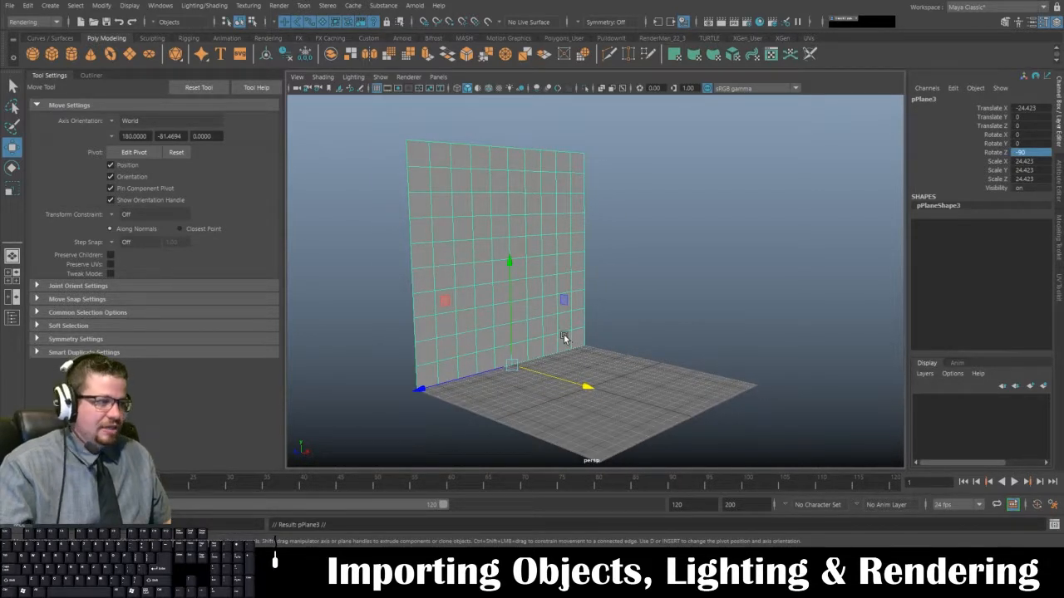
key(e)
drag(540, 393, 447, 385)
double_click(1027, 135)
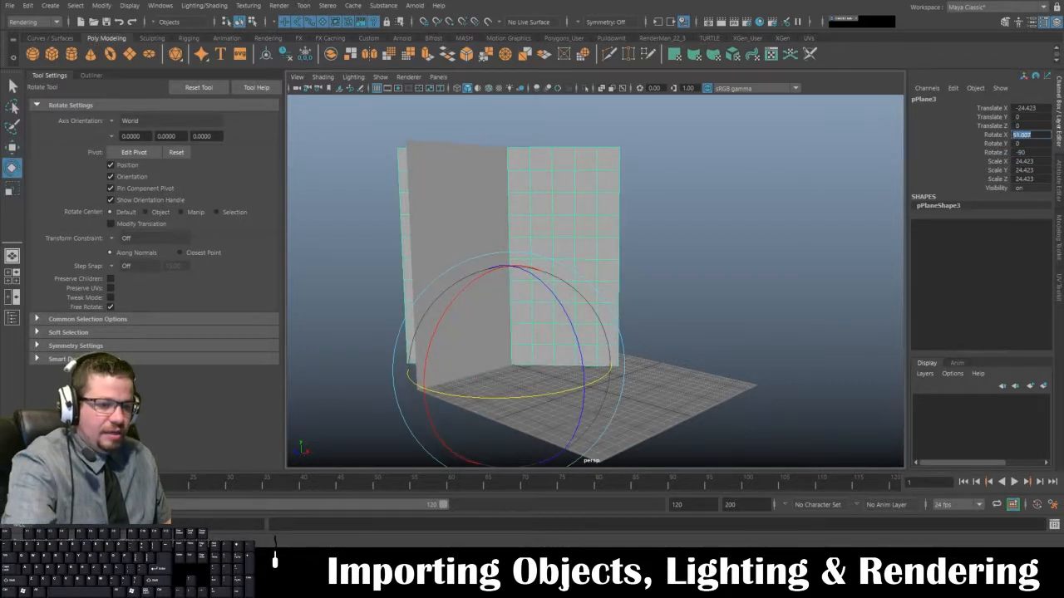
text(90)
key(Return)
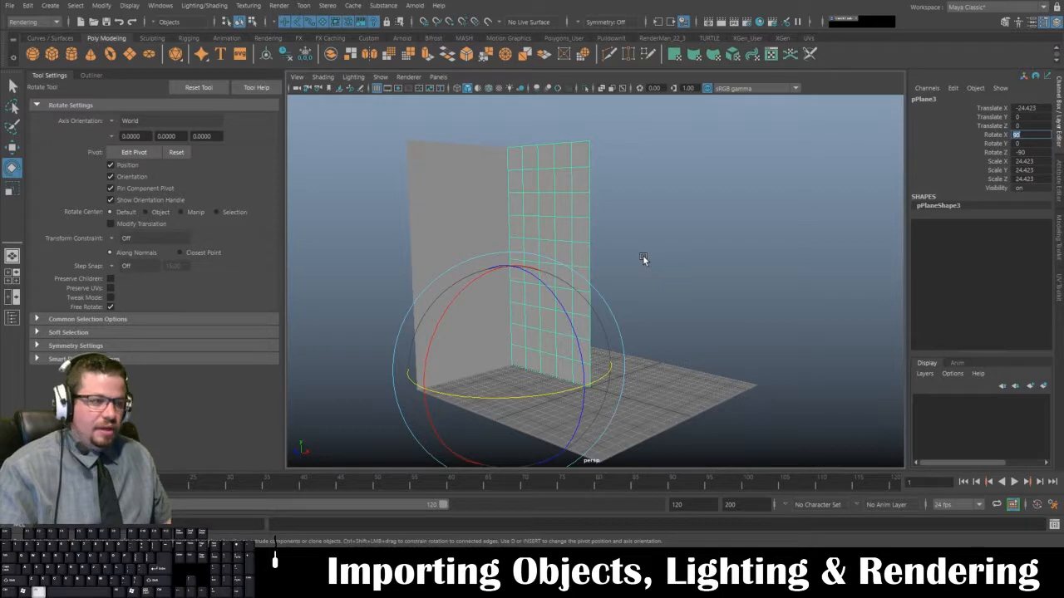
- Snap the second wall onto the floor's adjoining edge, at Translate X -12.211 and Translate Z -12.211
alt+drag(642, 258, 684, 278)
key(w)
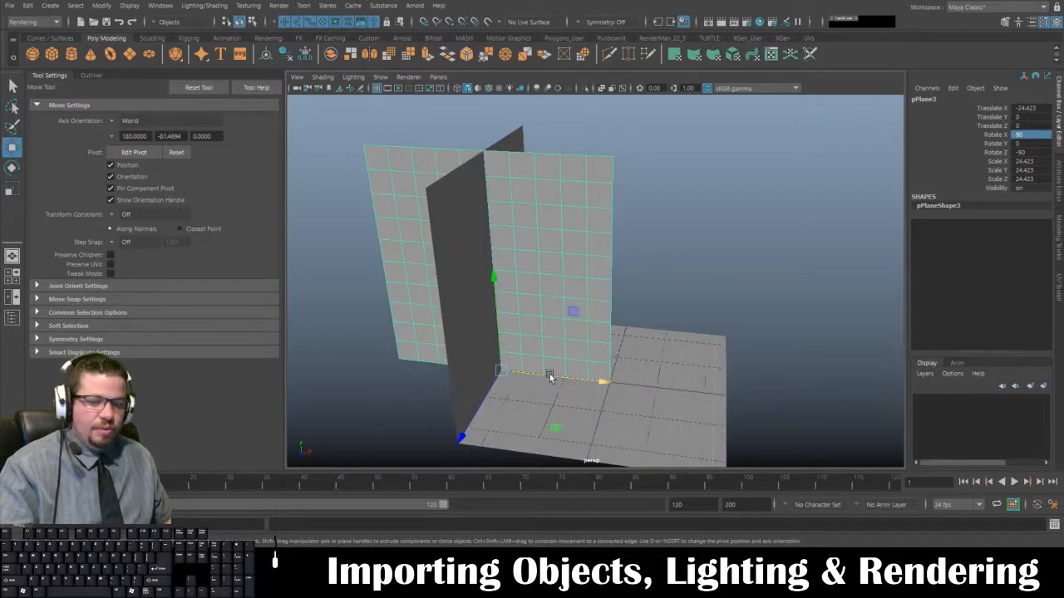
key(v)
drag(549, 376, 629, 317)
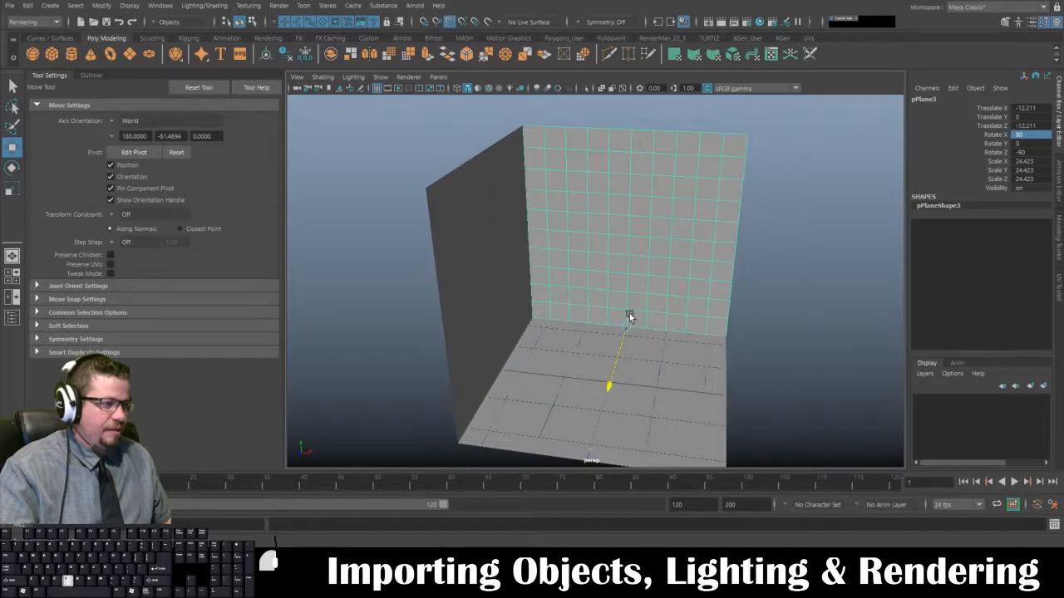
- Turn off the viewport grid display and deselect the second wall
alt+drag(709, 316, 637, 360)
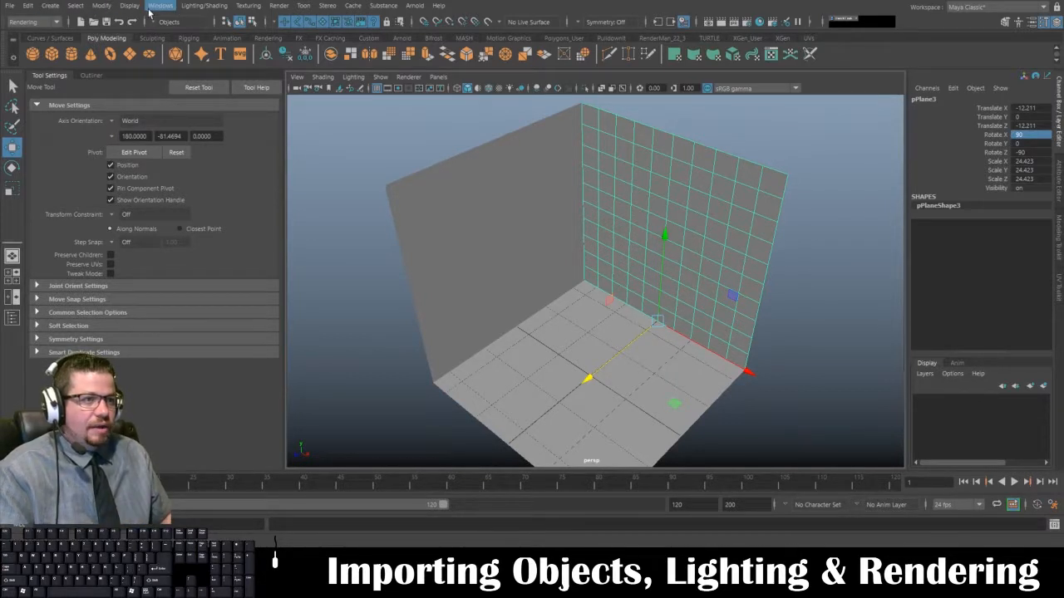
click(130, 6)
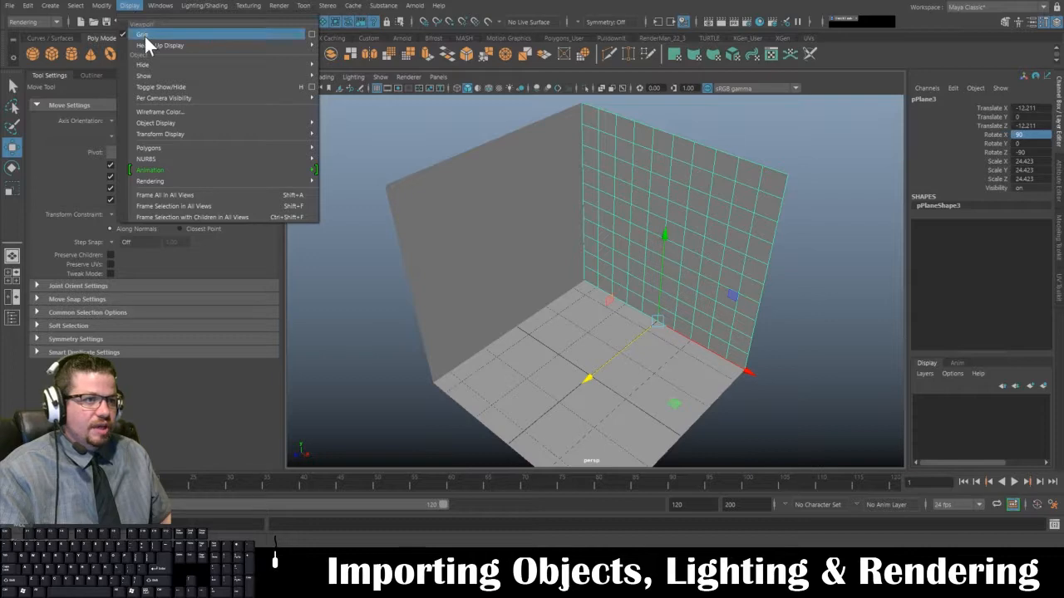
click(142, 34)
alt+drag(419, 278, 431, 259)
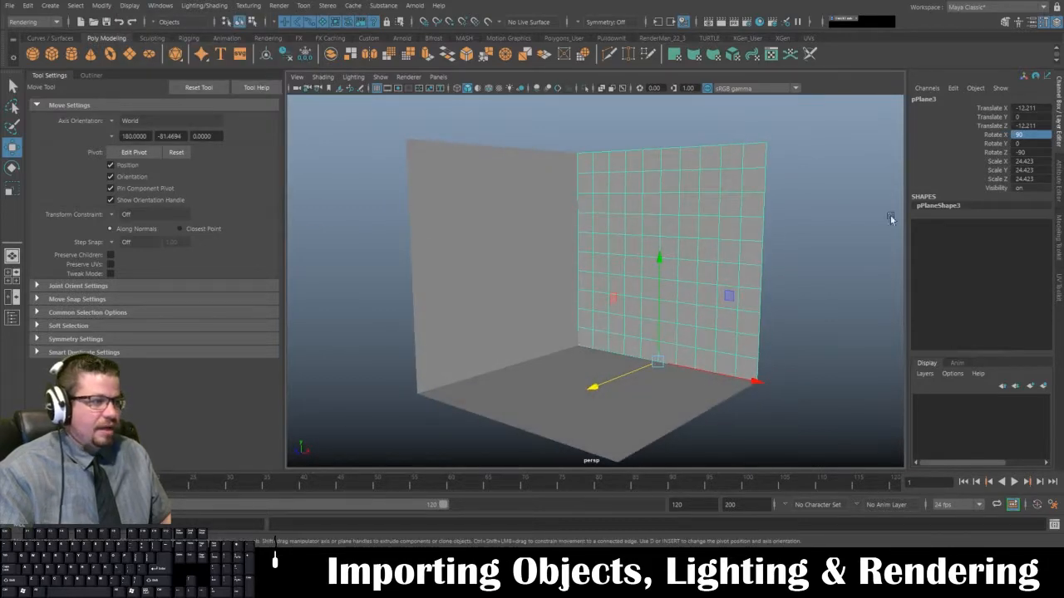
click(890, 216)
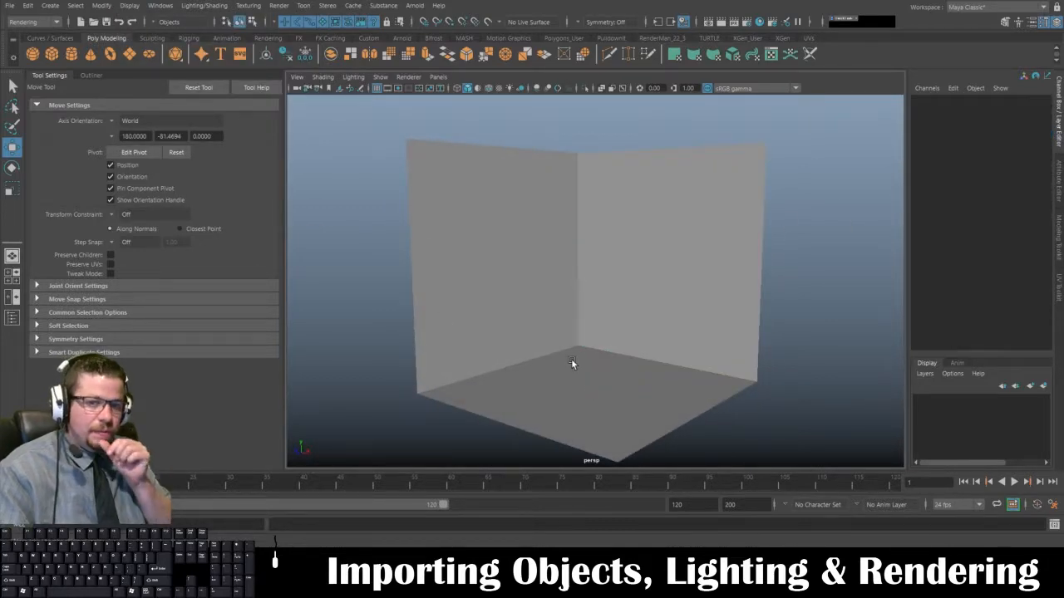
- Assign a new Arnold aiStandardSurface material to the floor plane
alt+drag(571, 362, 537, 349)
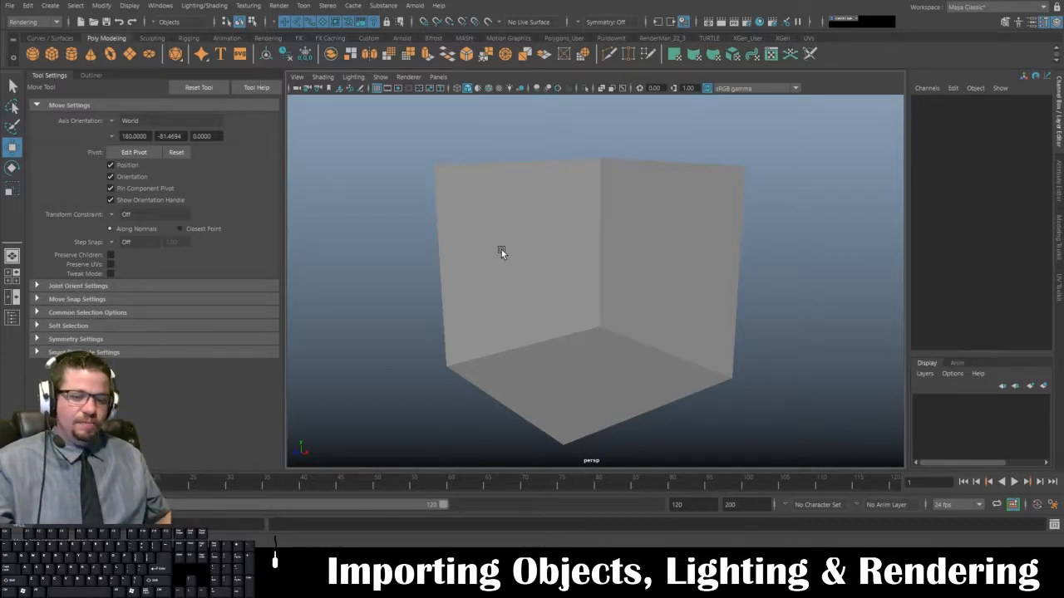
click(605, 368)
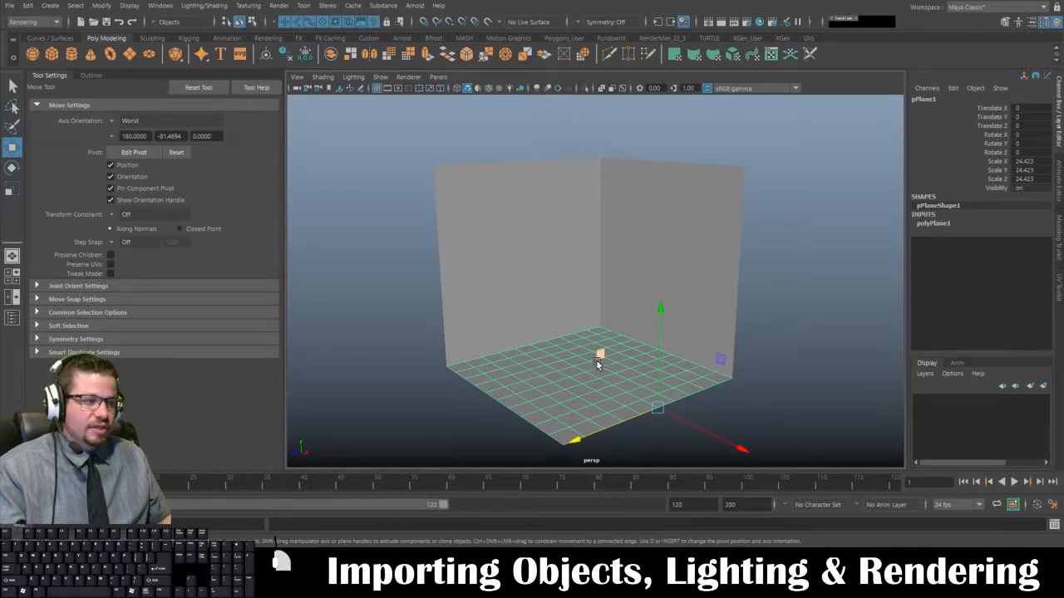
right_click(599, 366)
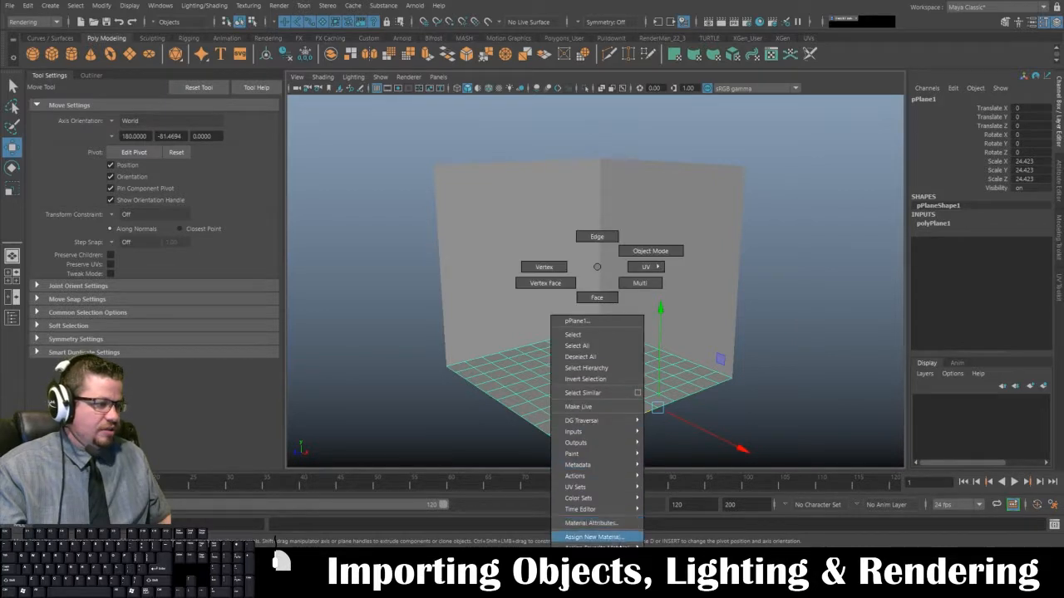
mouse_move(595, 545)
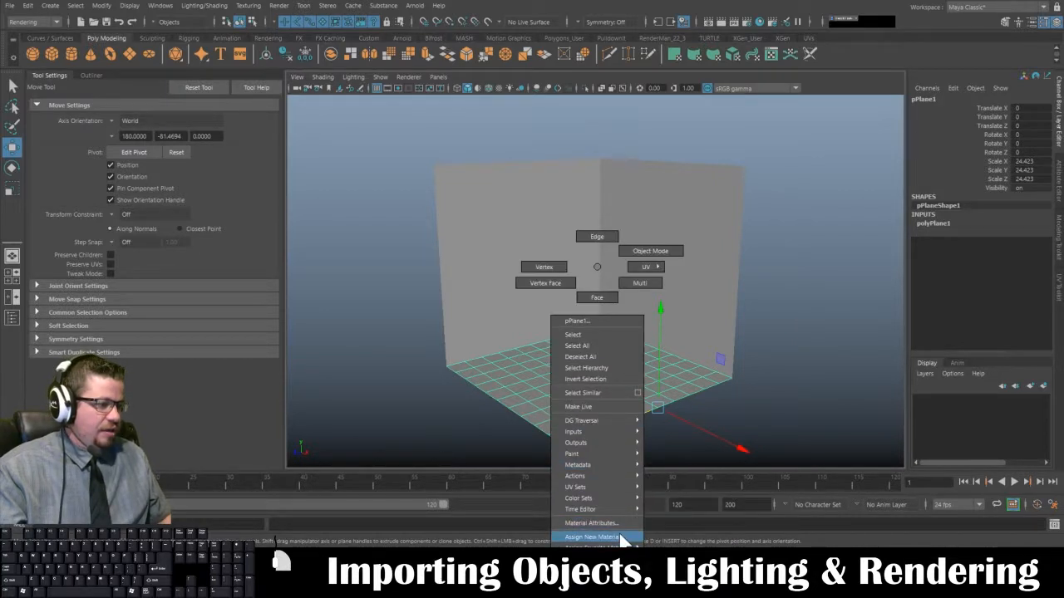
click(622, 537)
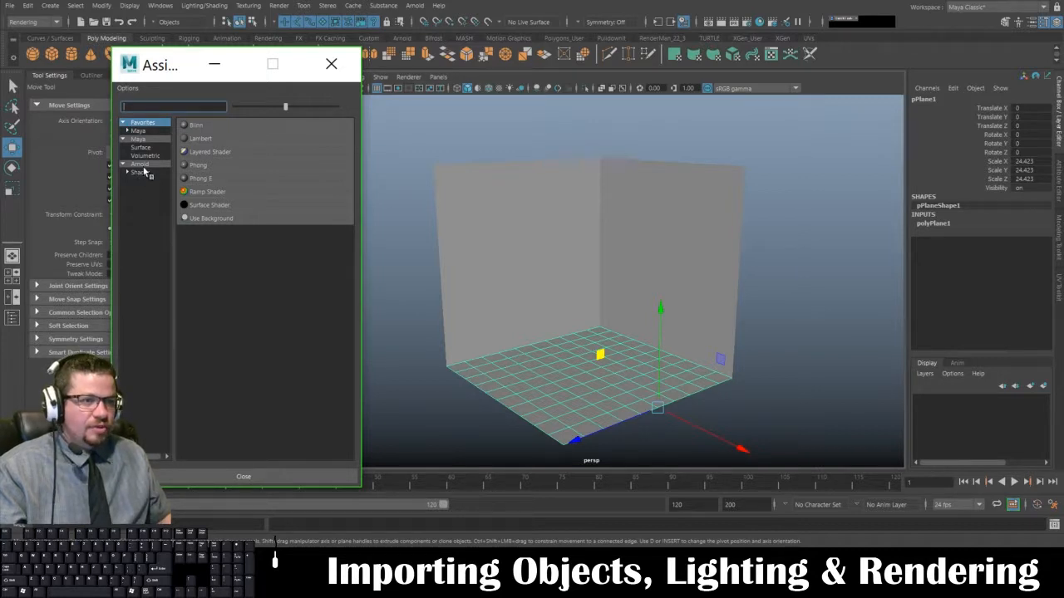
click(141, 172)
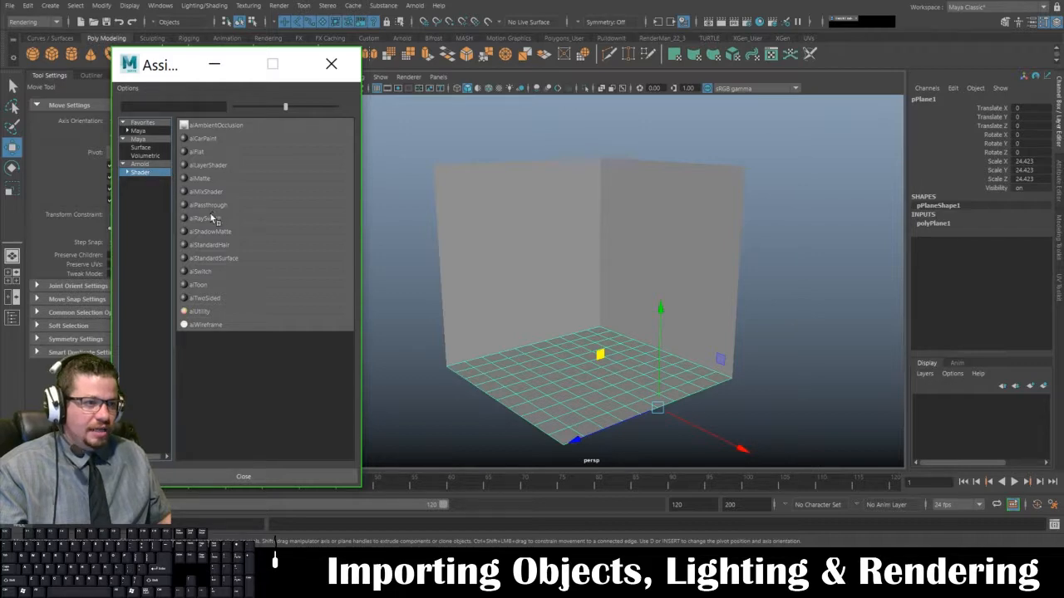
click(231, 258)
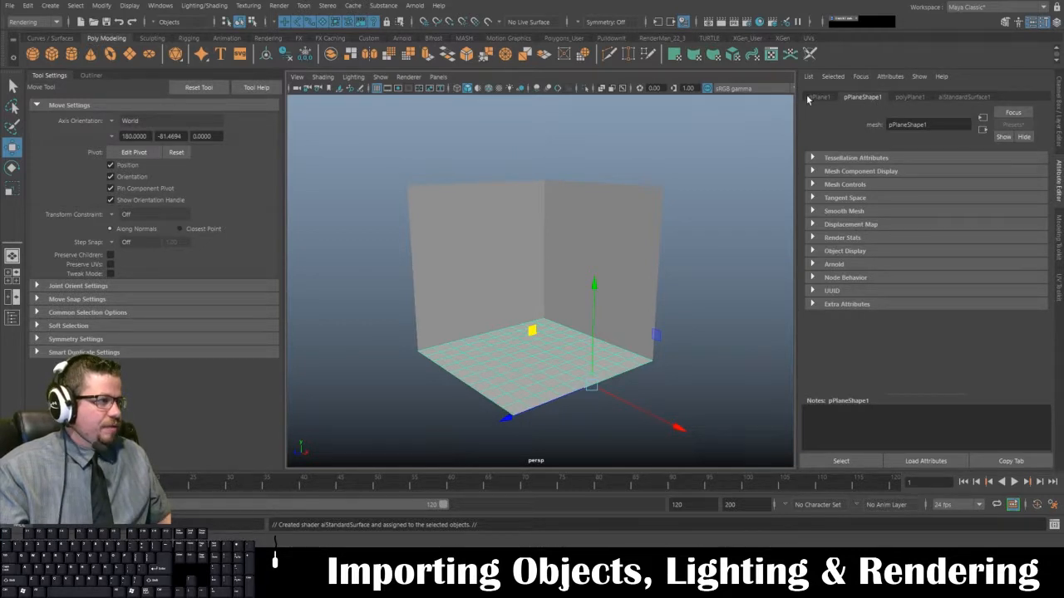
- Rename the floor plane as Floor_Mesh
click(1058, 112)
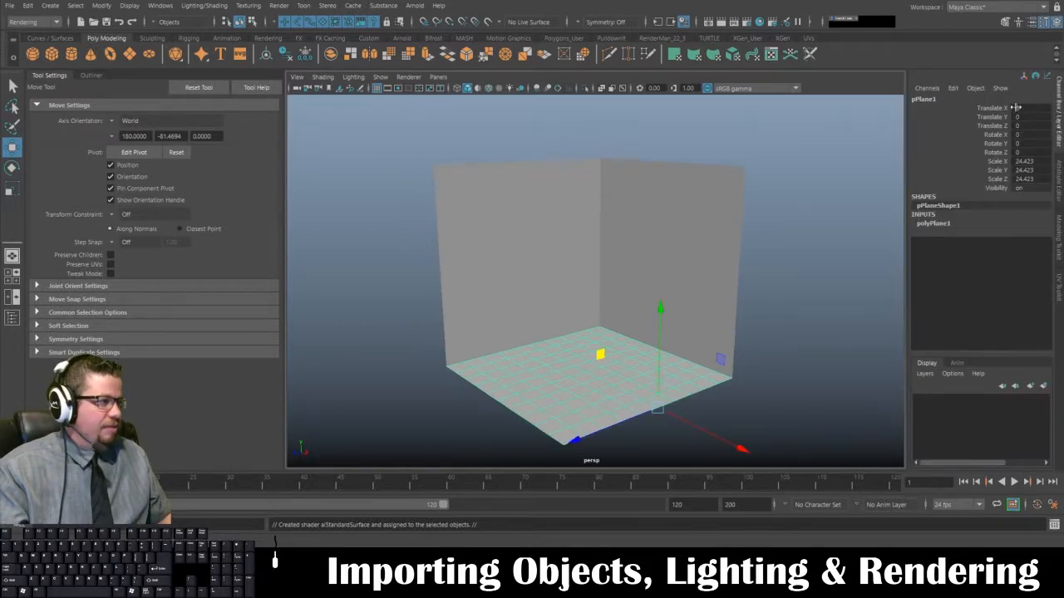
double_click(963, 100)
text(F)
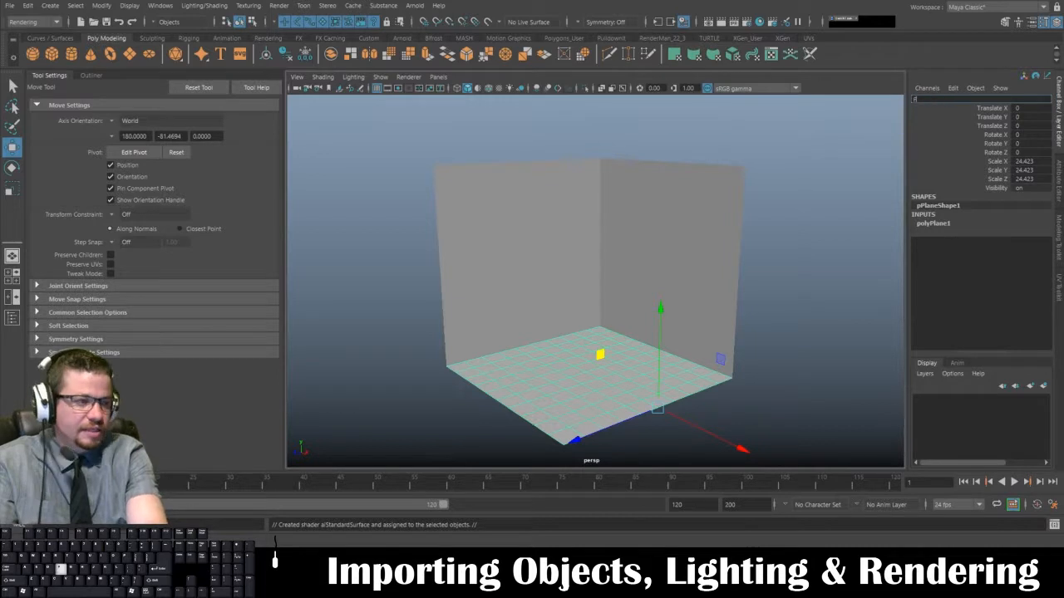
text(loor Mesh)
key(Return)
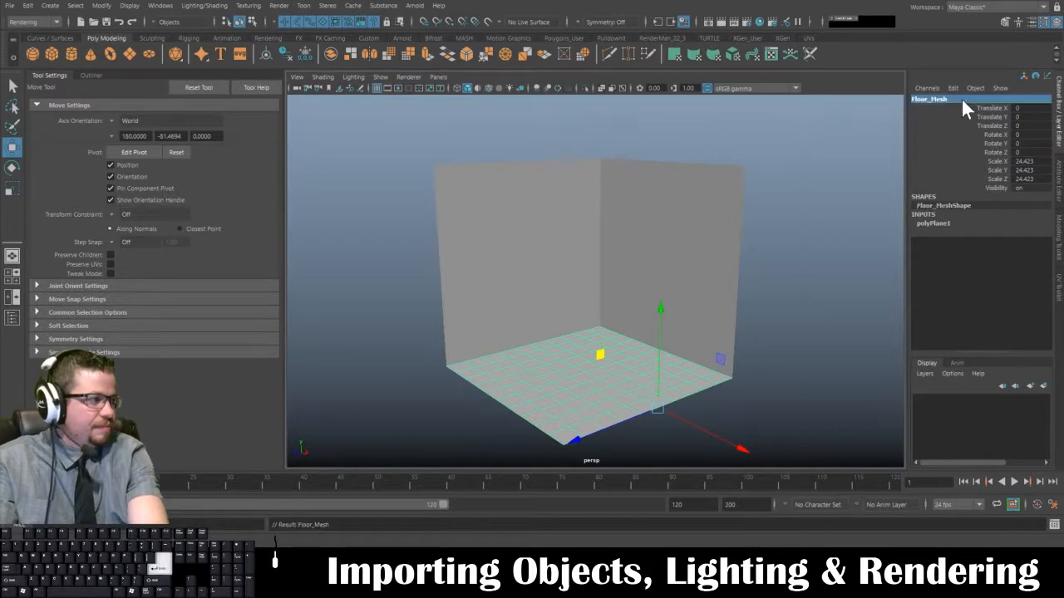
- Rename the first wall plane, the one at Translate X -24.423, as Wall_1_Mesh
click(550, 308)
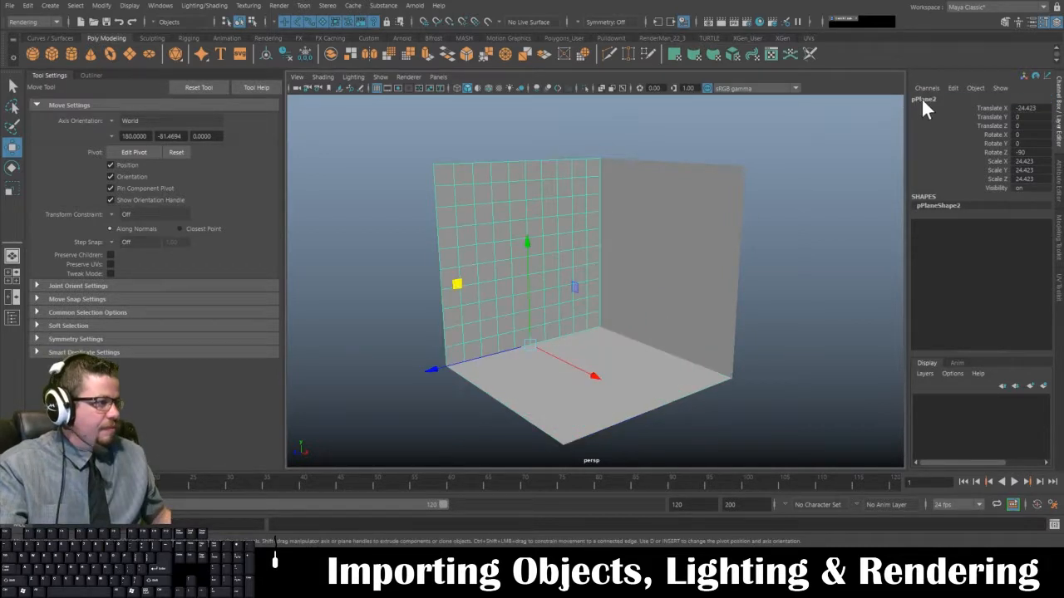
double_click(921, 99)
text(Wall)
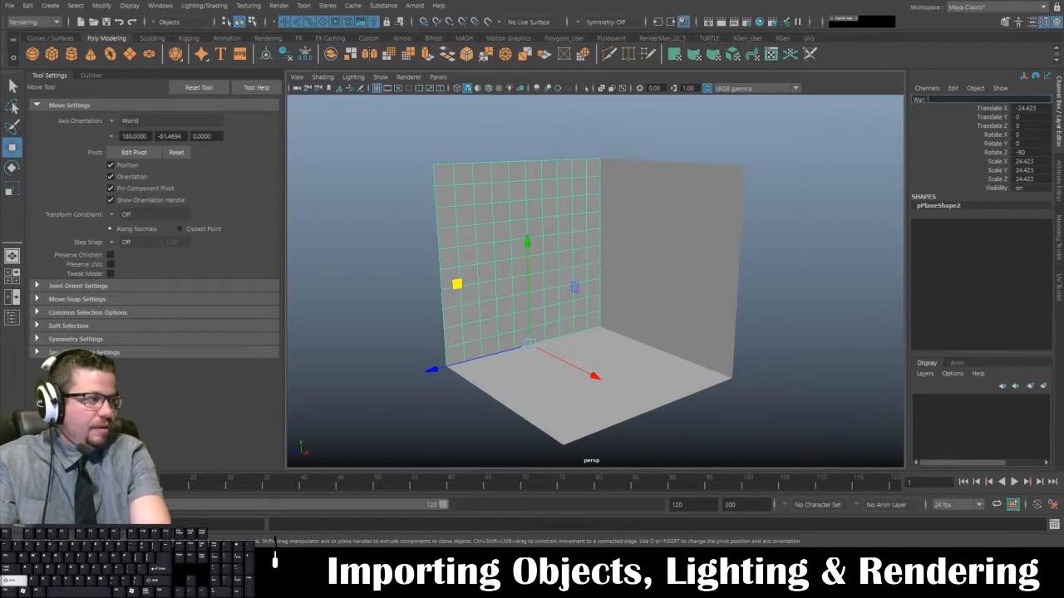
text(_1_Mesh)
key(Return)
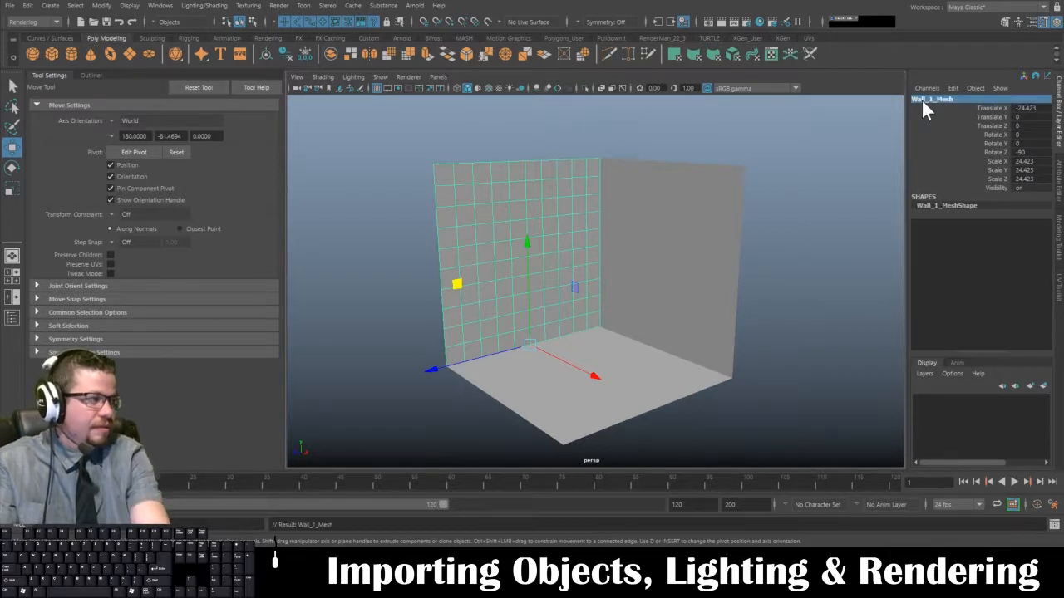
- Rename the second wall plane, the adjoining one, as Wall_2_Mesh
click(737, 300)
double_click(923, 99)
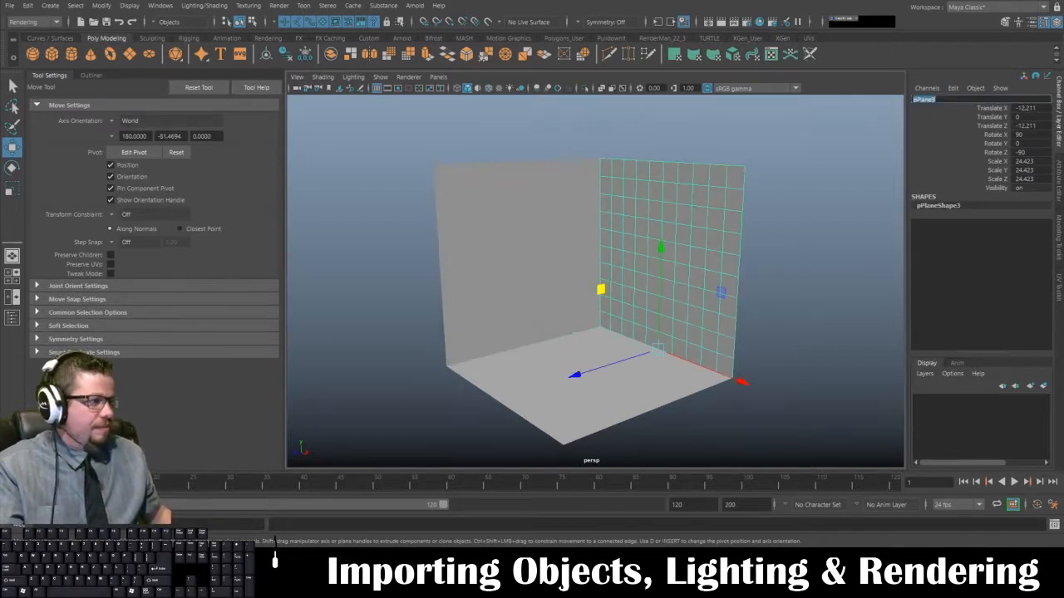
text(Wall)
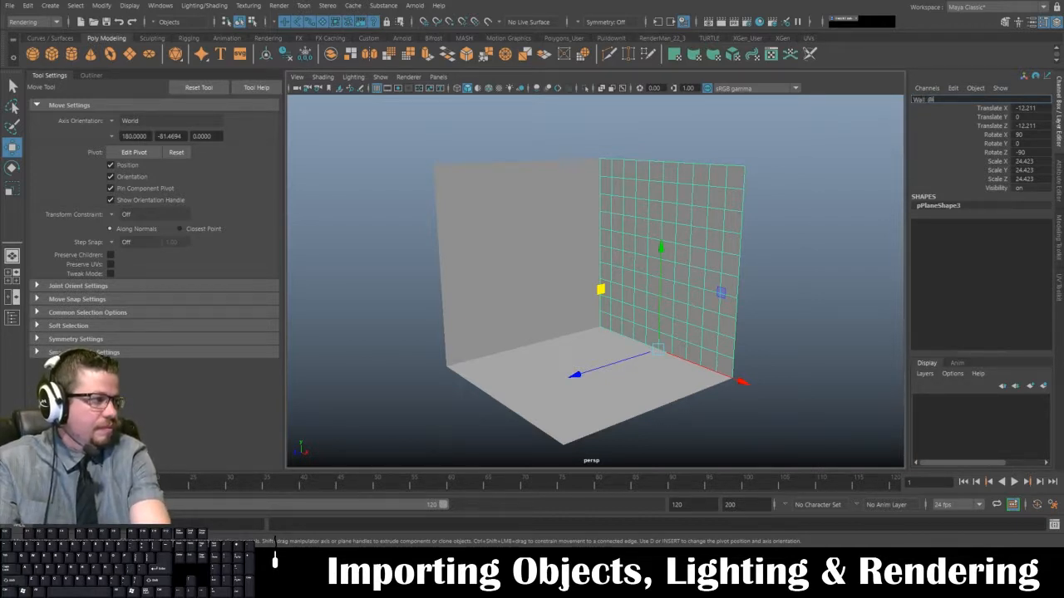
text(_2_Mesh)
key(Return)
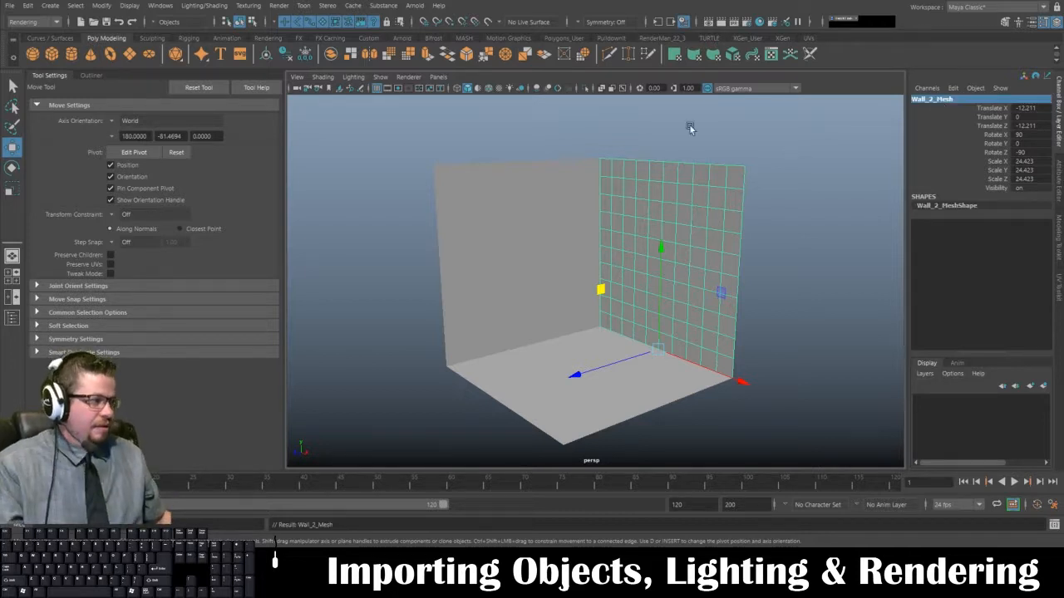
click(669, 143)
click(555, 226)
click(640, 249)
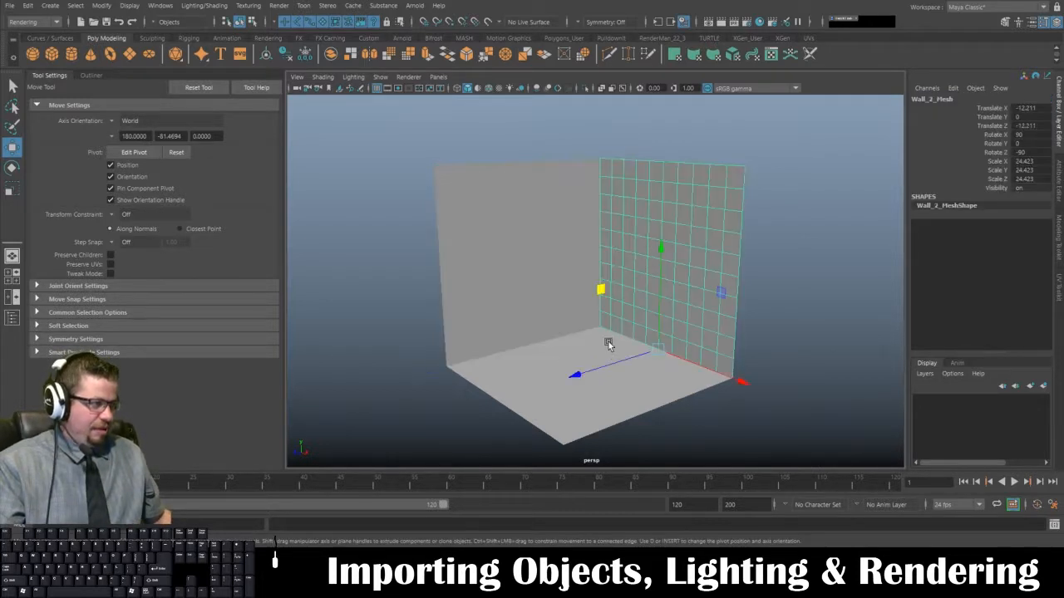
- Rename the floor mesh's aiStandardSurface material as Floor_Material
click(607, 347)
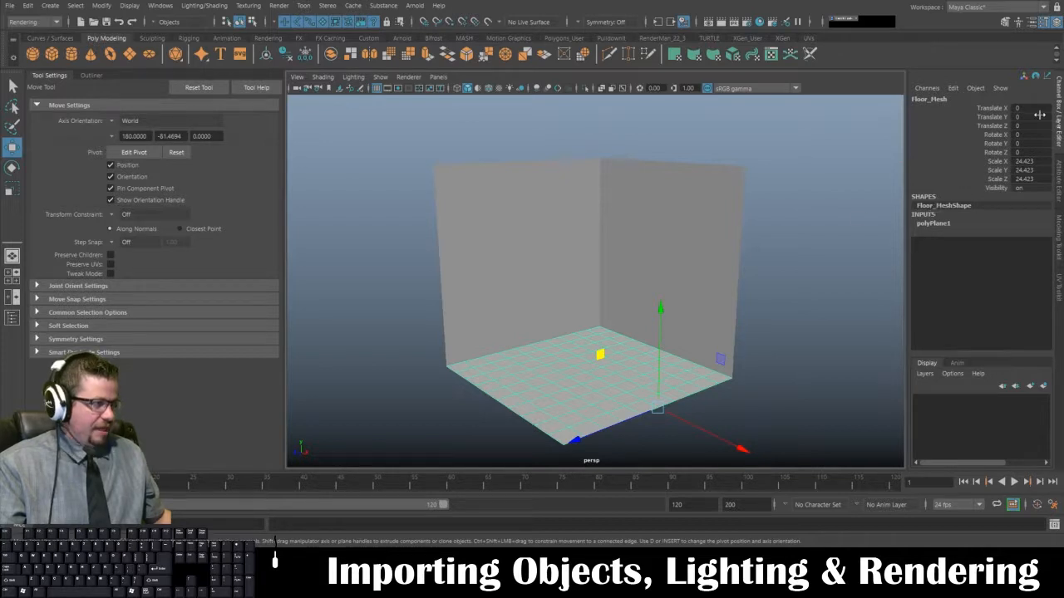
click(1058, 179)
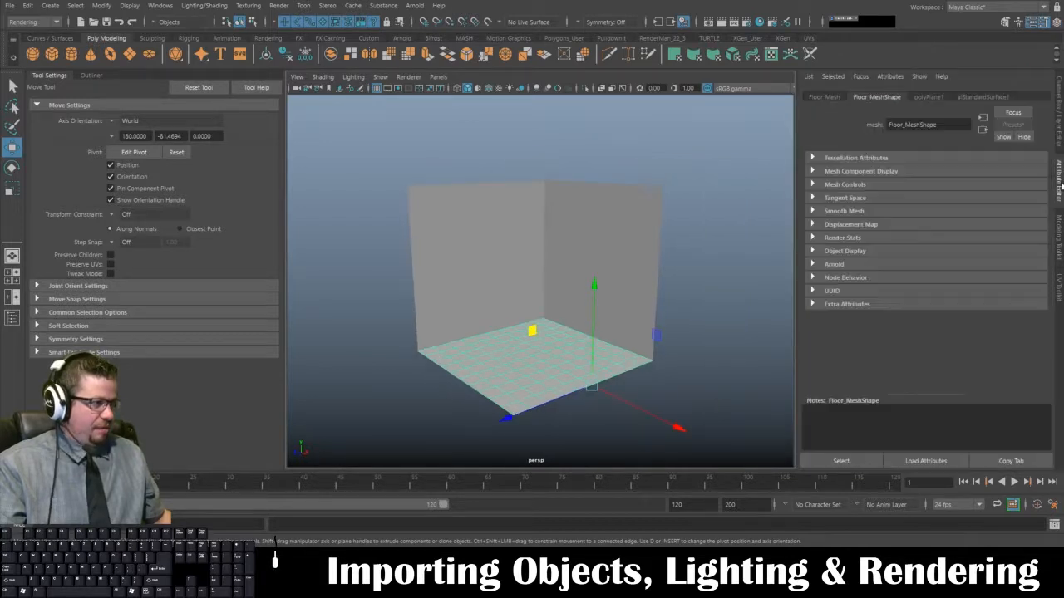
click(982, 97)
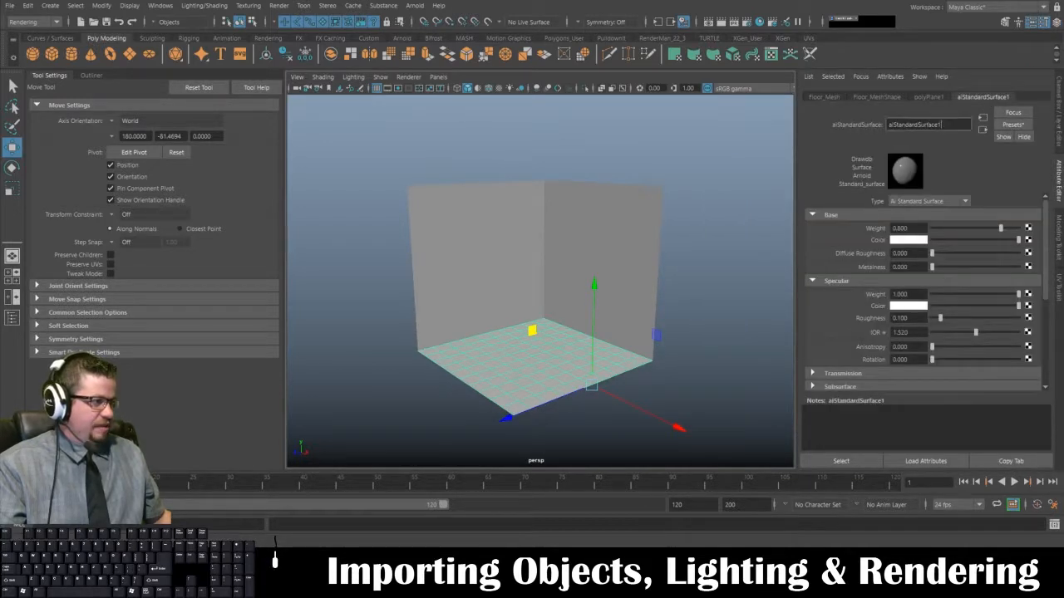
text(c)
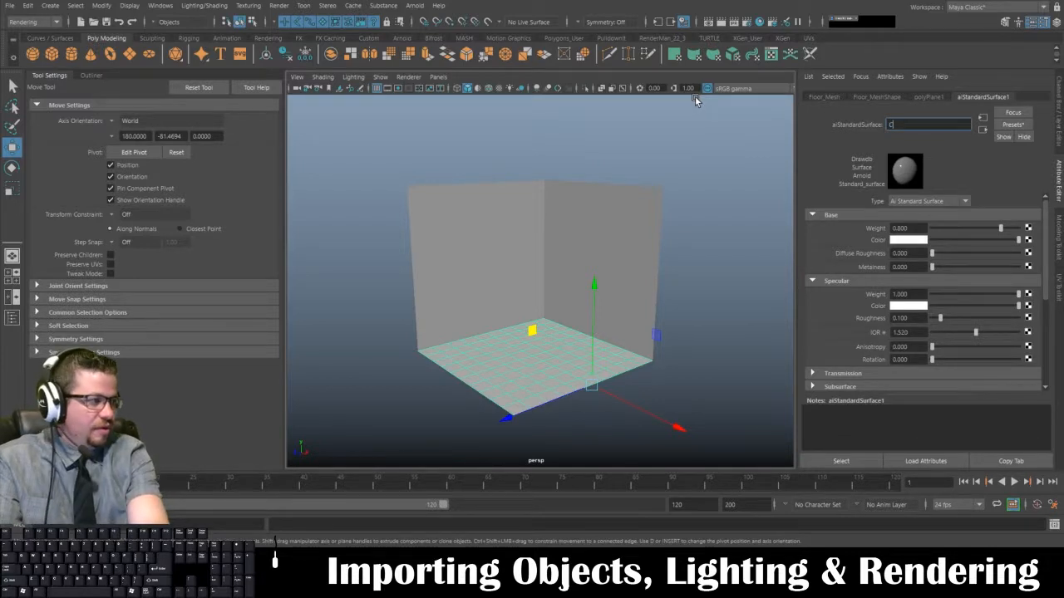
text(loor_)
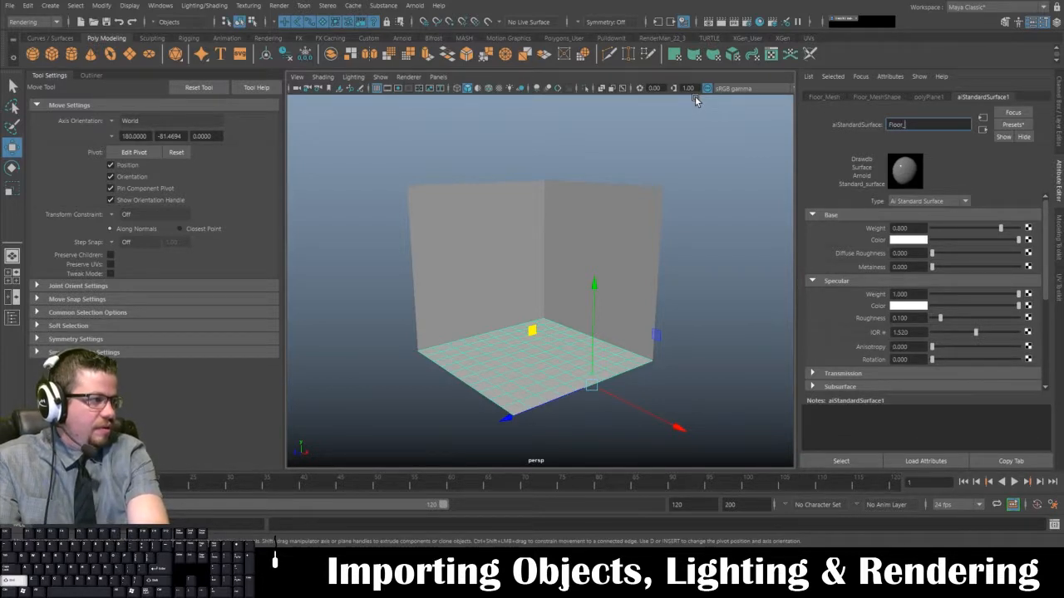
text(Material_)
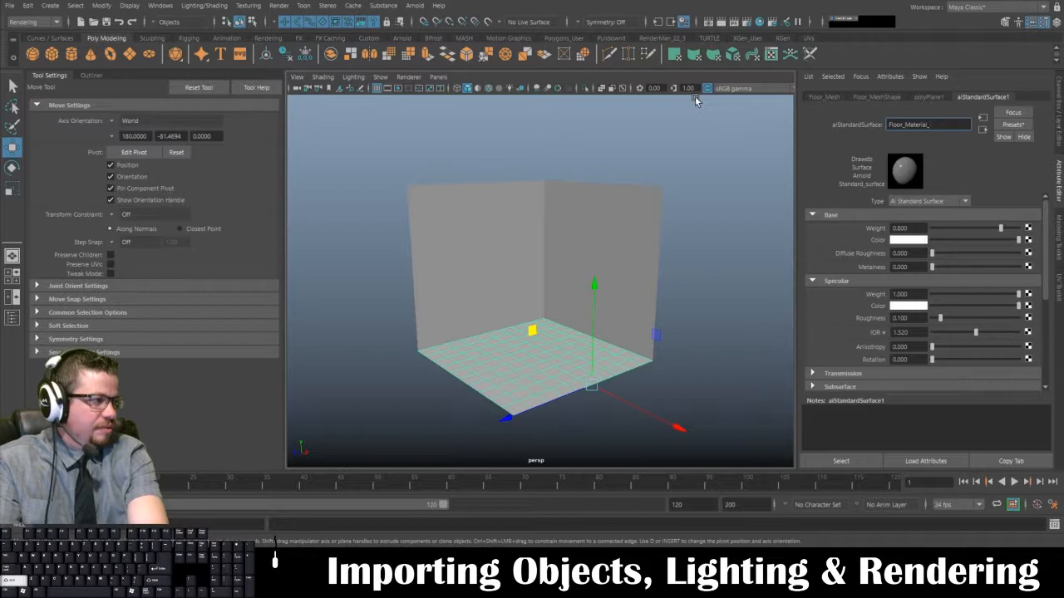
text(ai)
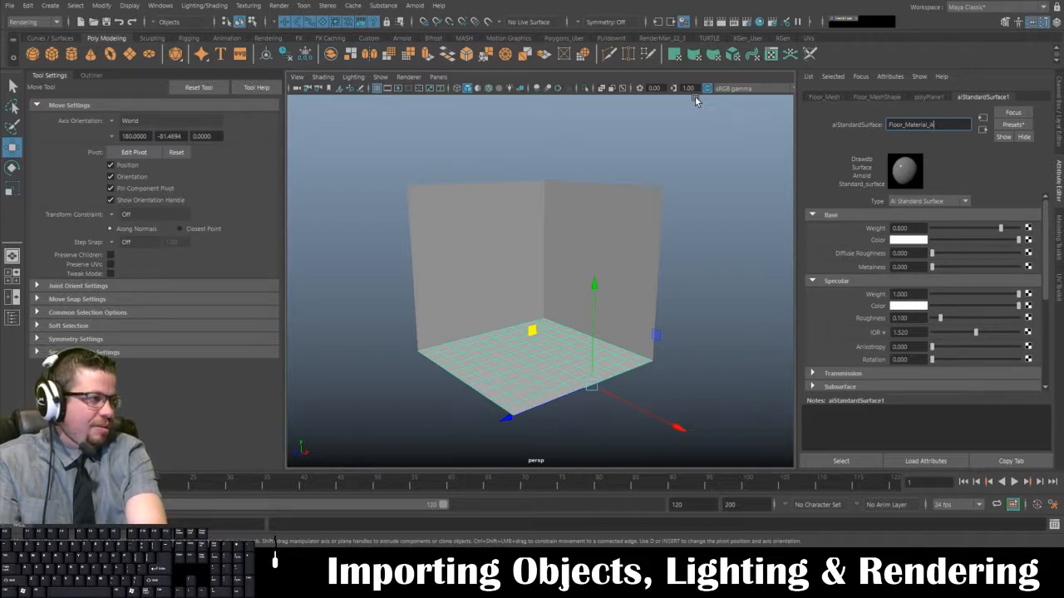
key(Return)
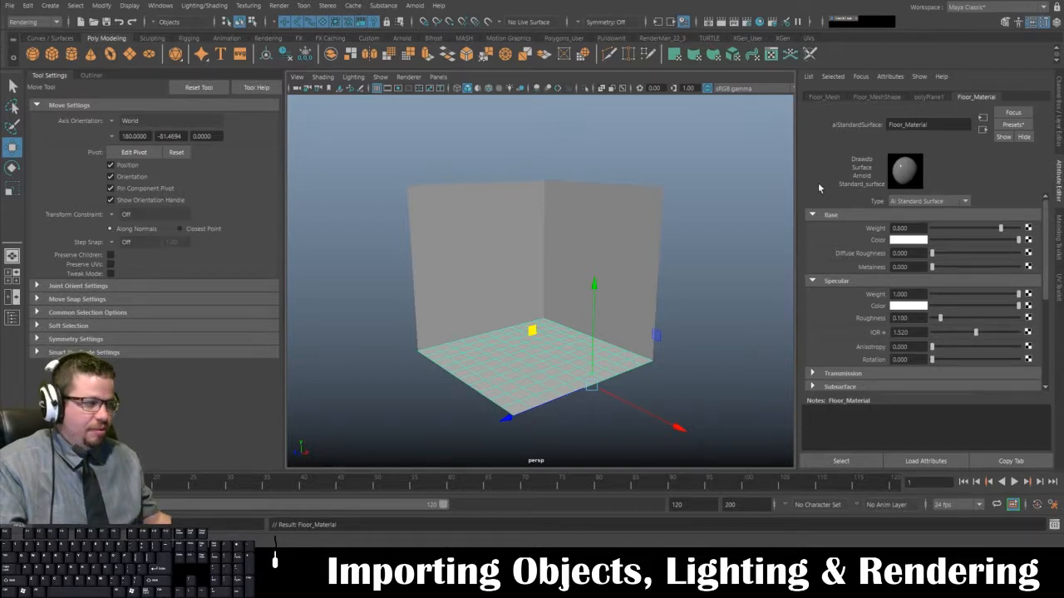
- Connect a File texture to the base color of Floor_Material and load Checker_Floor.jpg as its image
click(1029, 241)
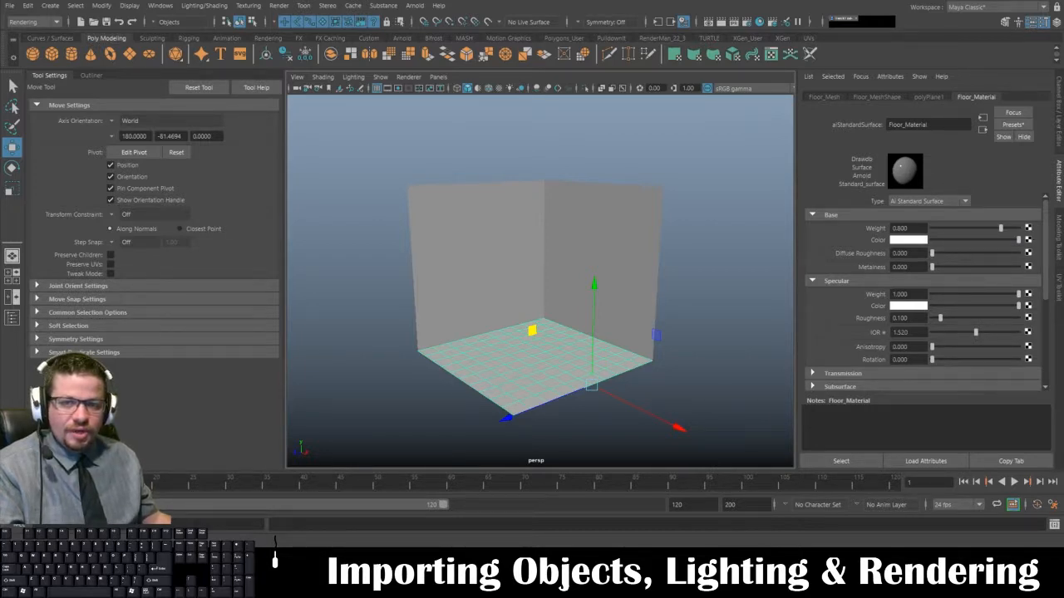
drag(296, 106, 295, 83)
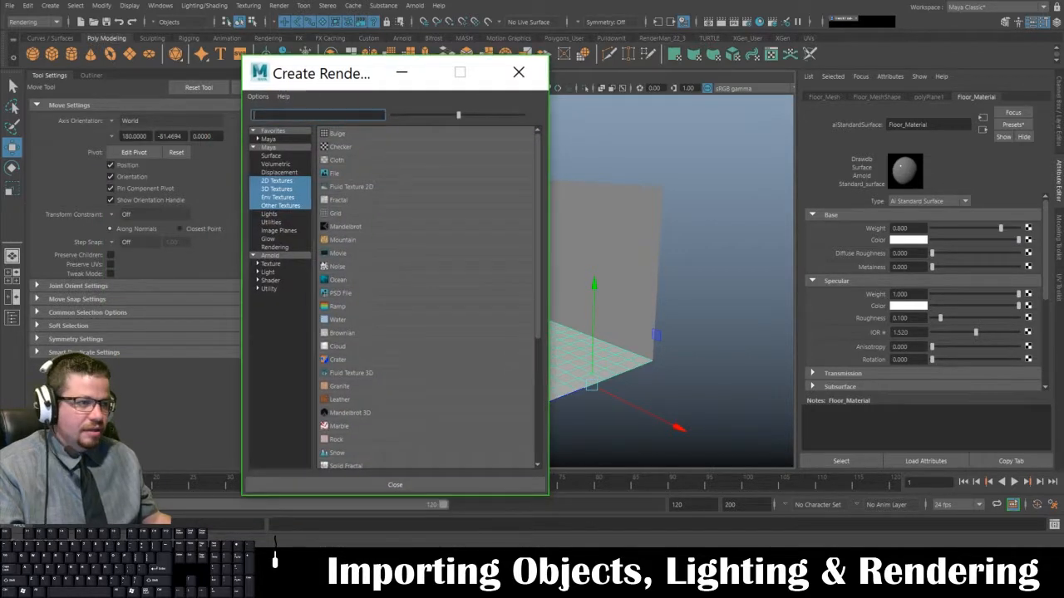
click(334, 173)
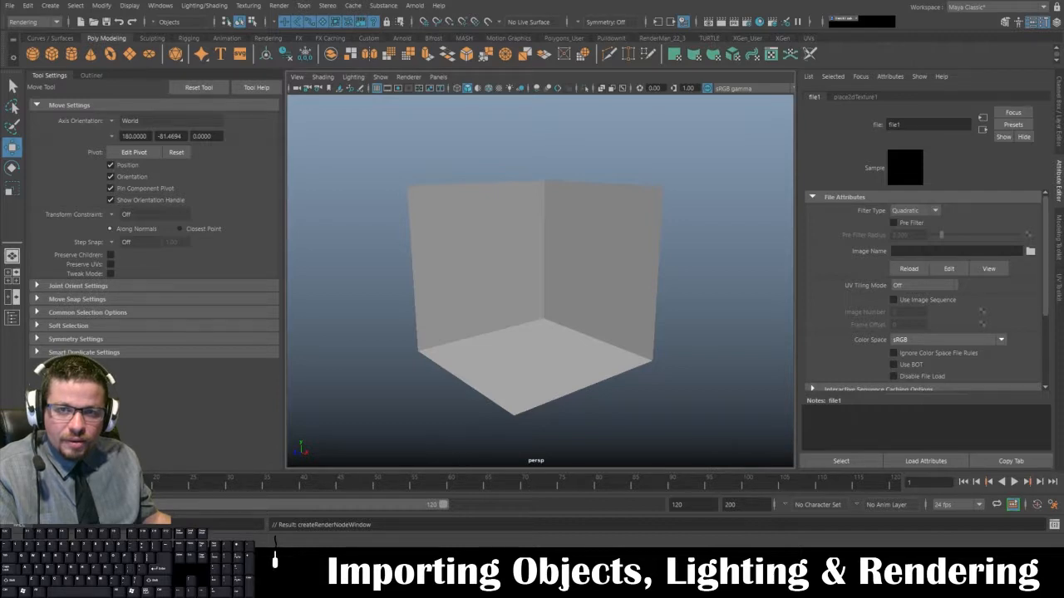
drag(0, 218, 583, 52)
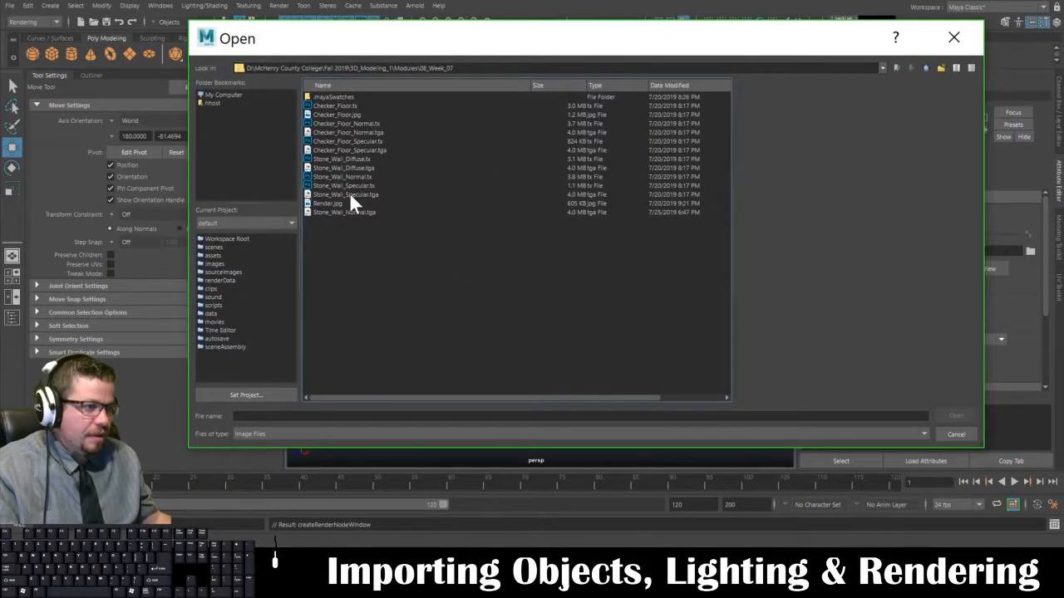
click(356, 114)
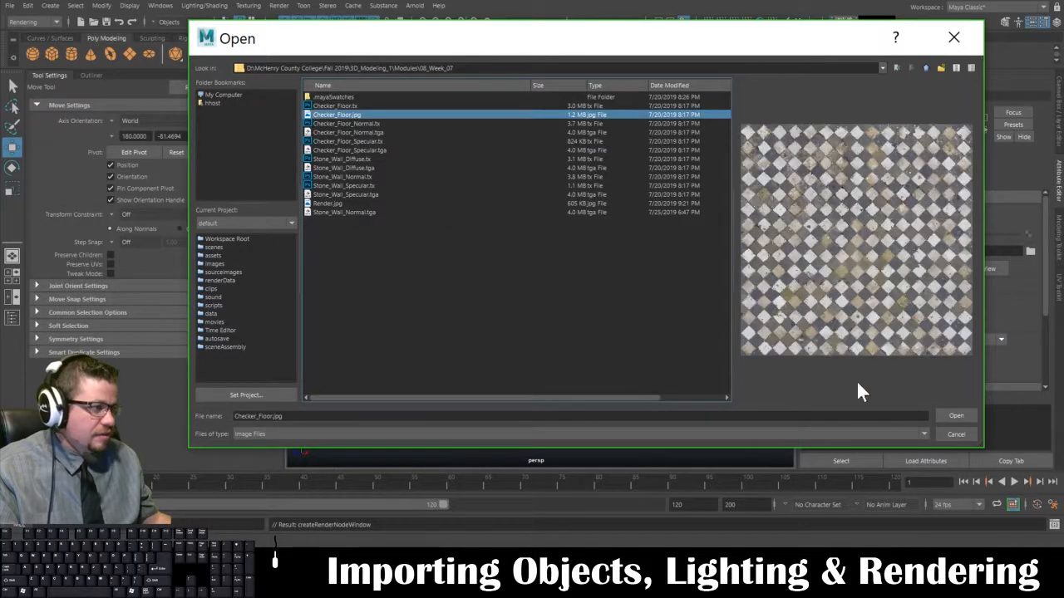
click(948, 415)
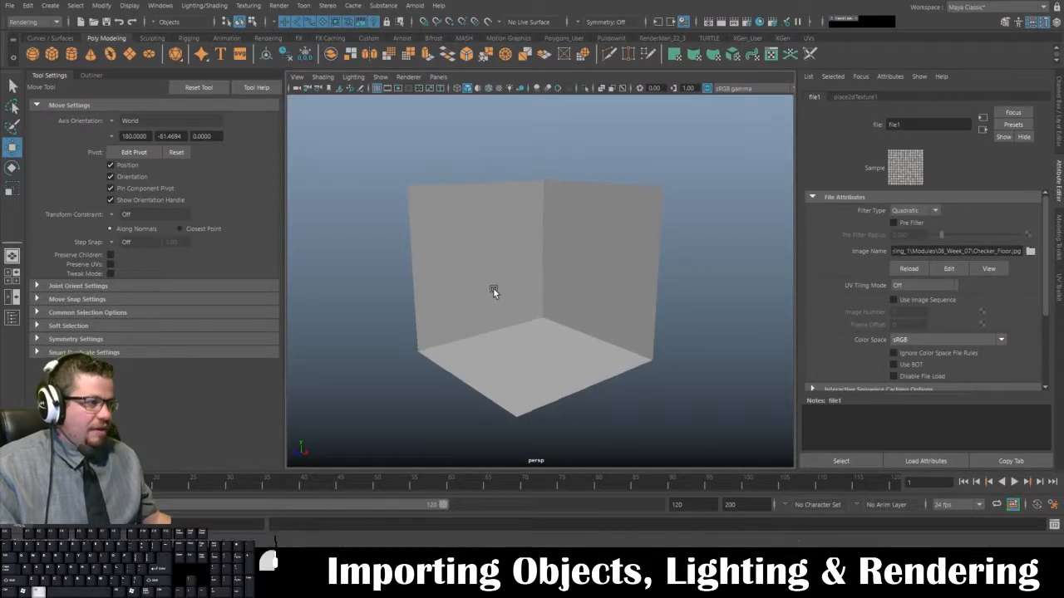
- Rename the floor's file texture node as Floor_Texture_File
mouse_move(492, 291)
alt+mouse_down()
mouse_move(628, 277)
mouse_move(511, 307)
mouse_move(565, 301)
alt+mouse_up()
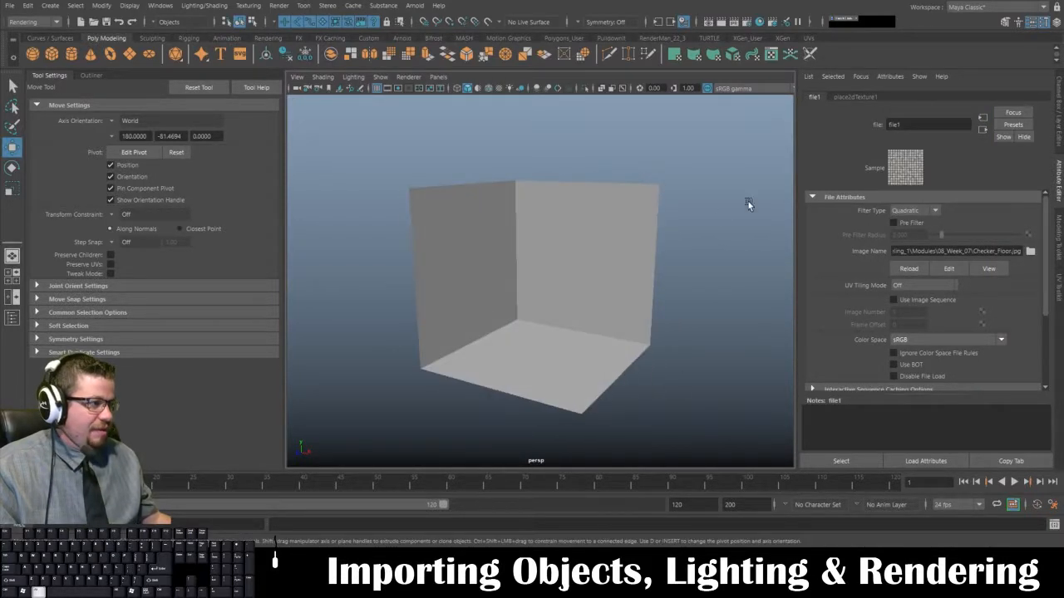
click(829, 136)
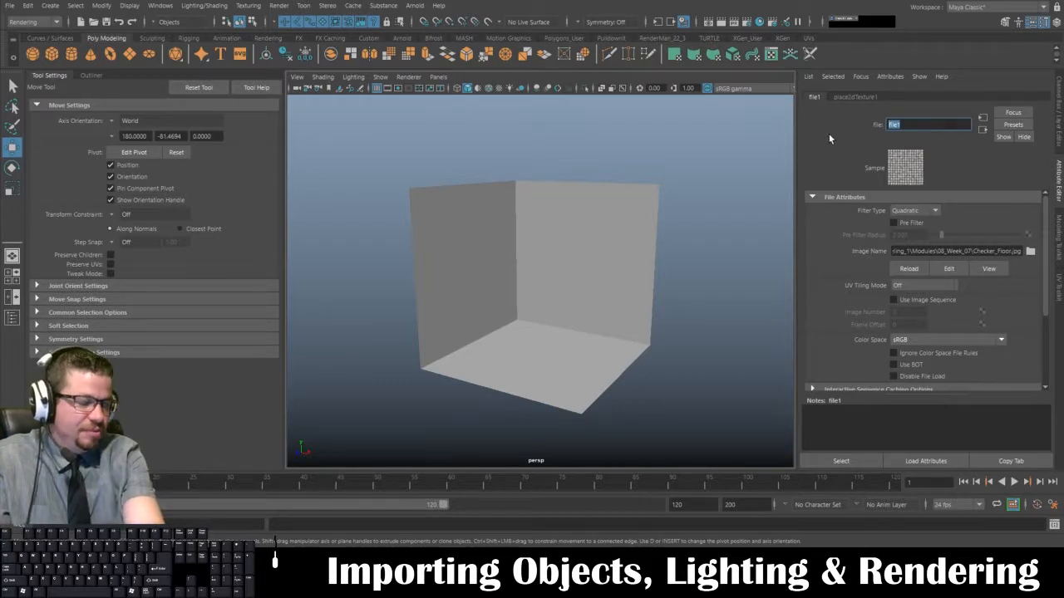
text(Fl)
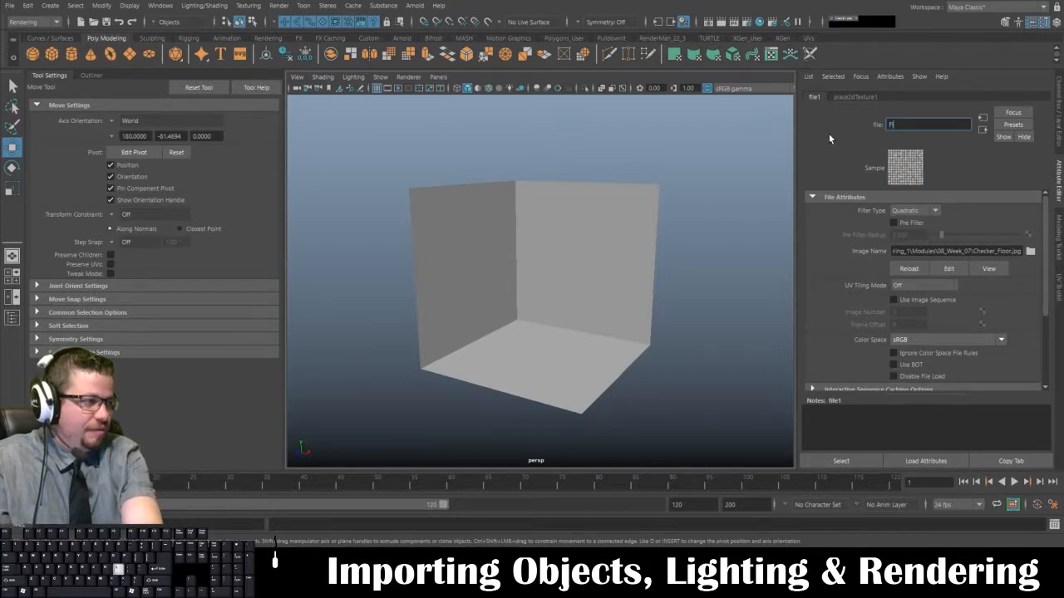
text(oor_Material_F)
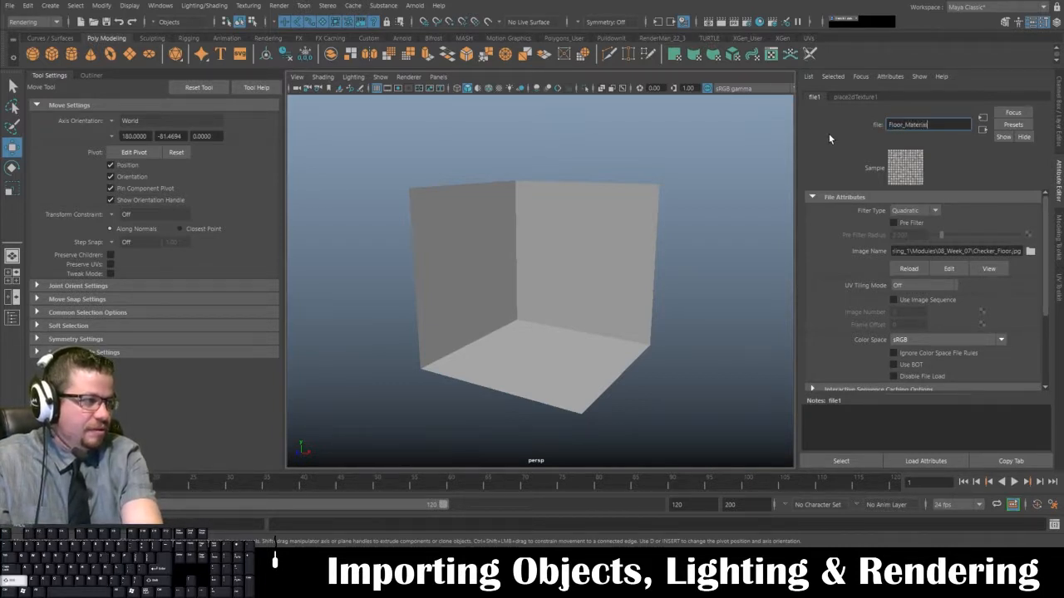
key(BackSpace)
key(BackSpace)
key(BackSpace)
key(BackSpace)
key(BackSpace)
key(BackSpace)
key(BackSpace)
key(BackSpace)
key(BackSpace)
key(BackSpace)
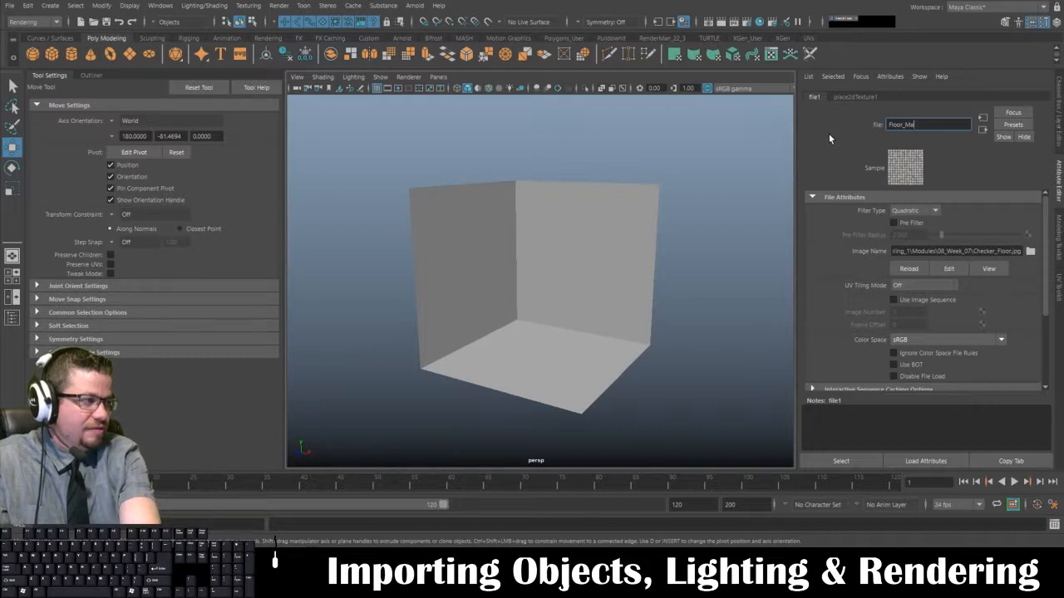
text(Texture_File)
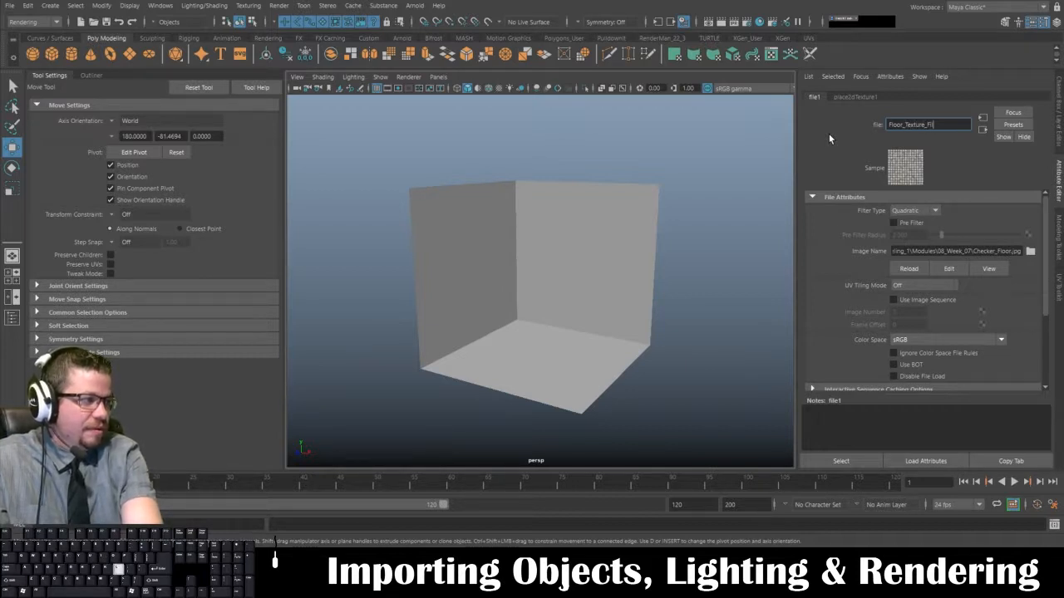
key(Return)
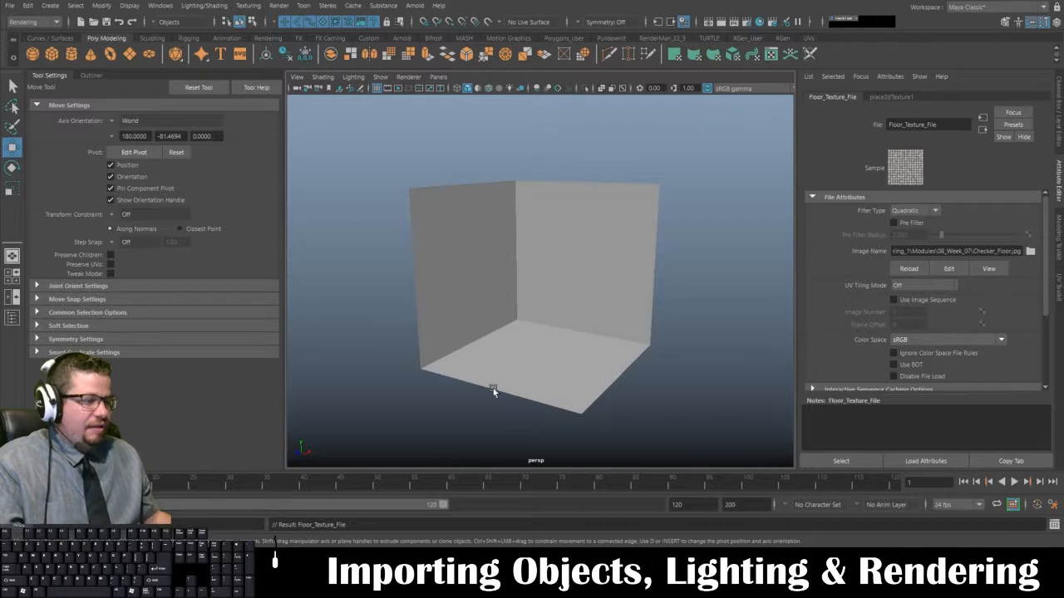
- Select the floor mesh and switch the viewport to shaded display with texture maps
click(559, 371)
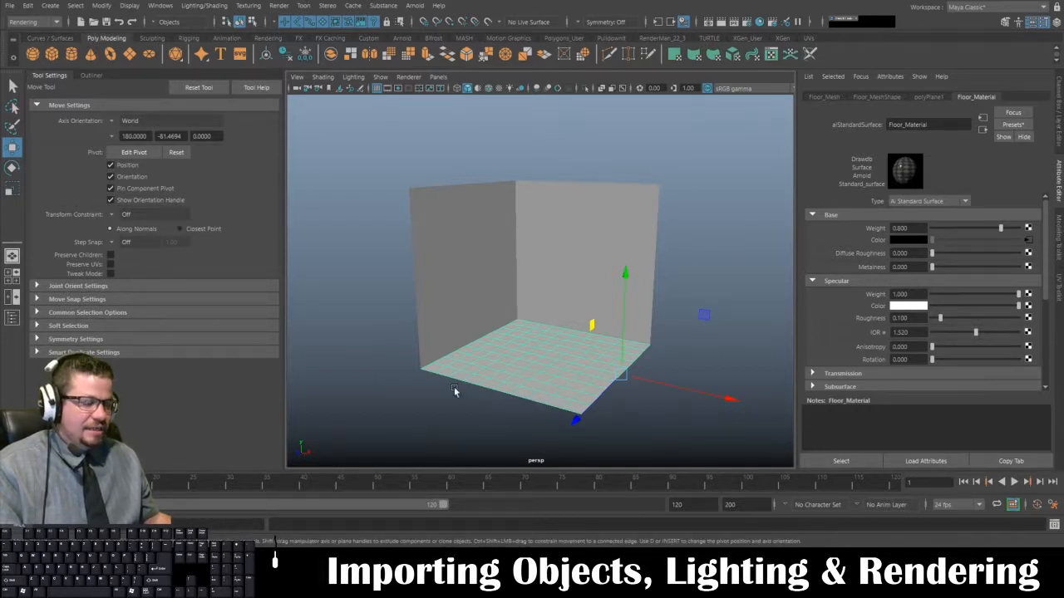
alt+drag(454, 392, 491, 363)
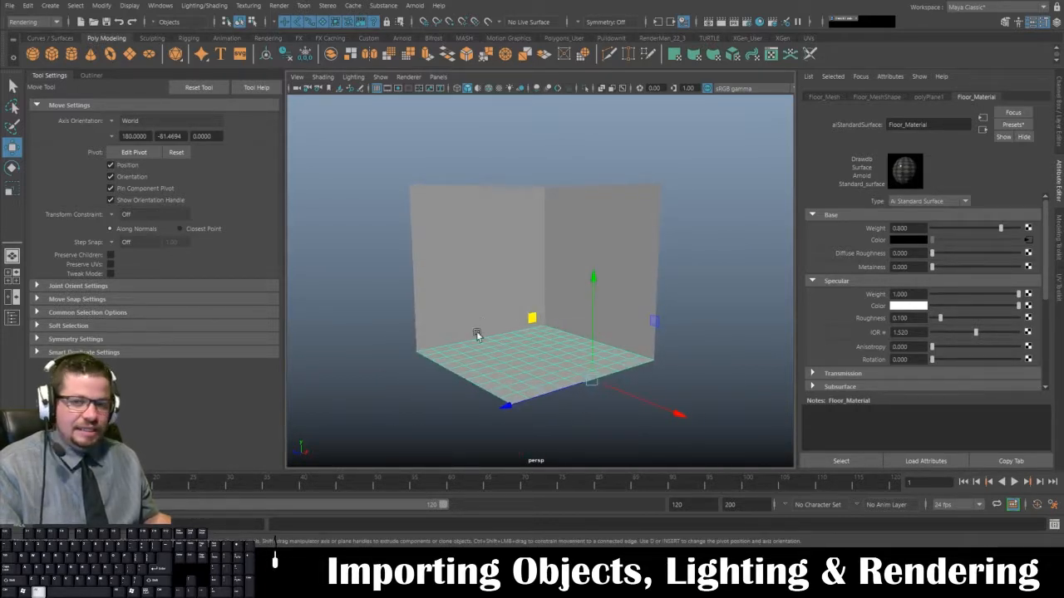
scroll(504, 300, down, 2)
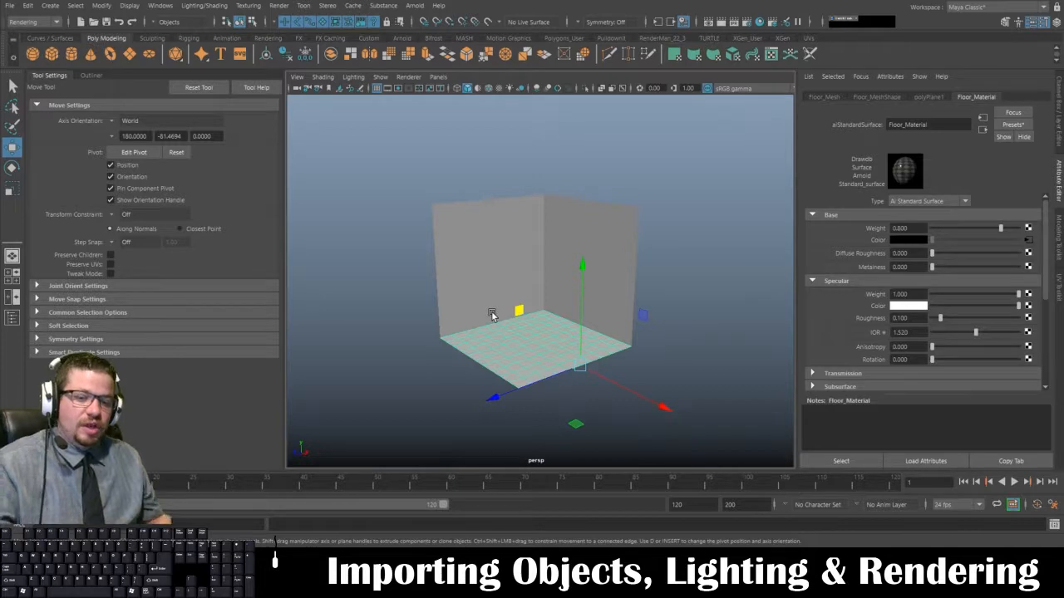
key(4)
key(6)
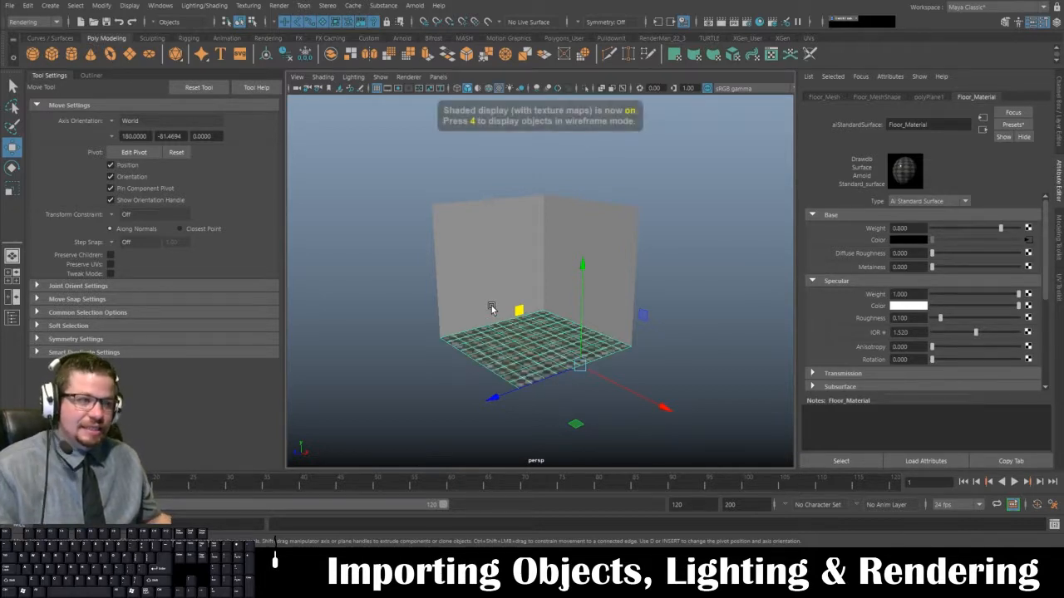
- Deselect the floor and compare the room up close in wireframe, shaded and textured display, ending in textured display
click(696, 316)
alt+drag(504, 340, 488, 311)
alt+right_drag(488, 311, 621, 428)
alt+drag(621, 427, 546, 277)
key(4)
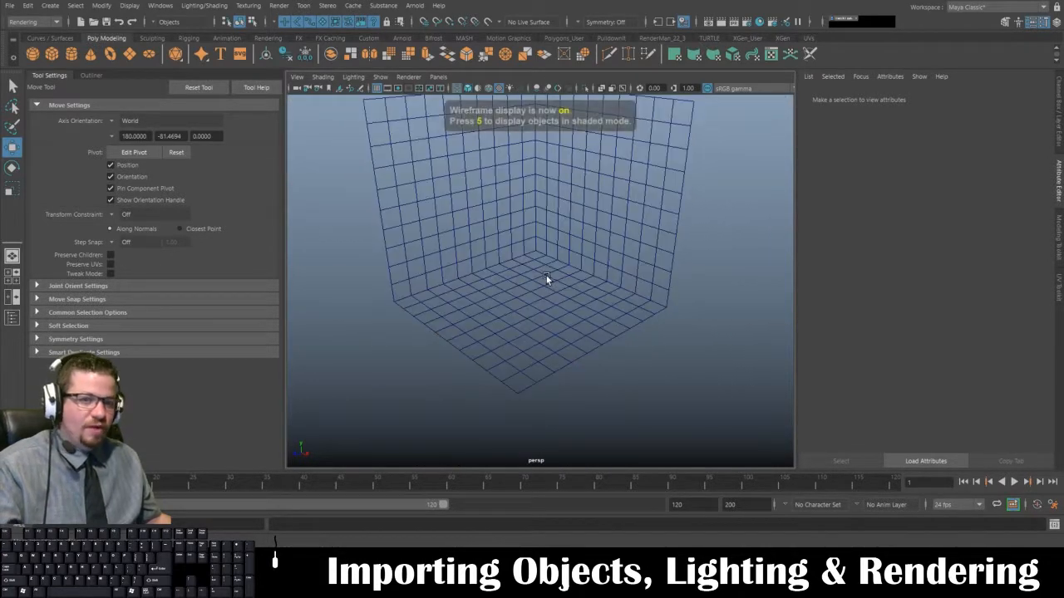
key(5)
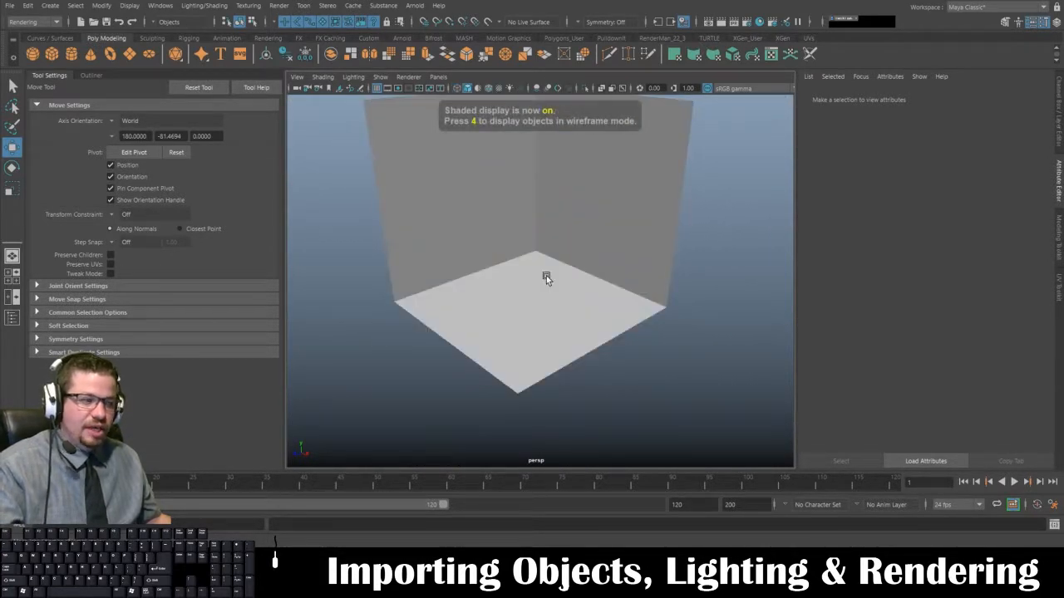
key(6)
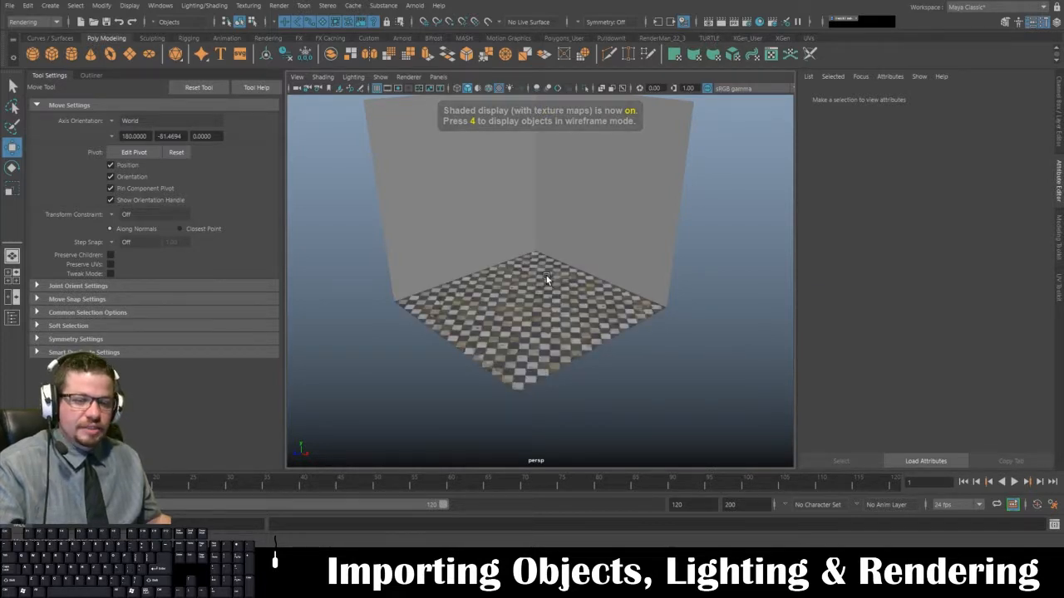
- Assign a new Arnold aiStandardSurface material to the first wall, Wall_1_Mesh
alt+drag(670, 298, 610, 312)
alt+scroll(640, 320, down, 3)
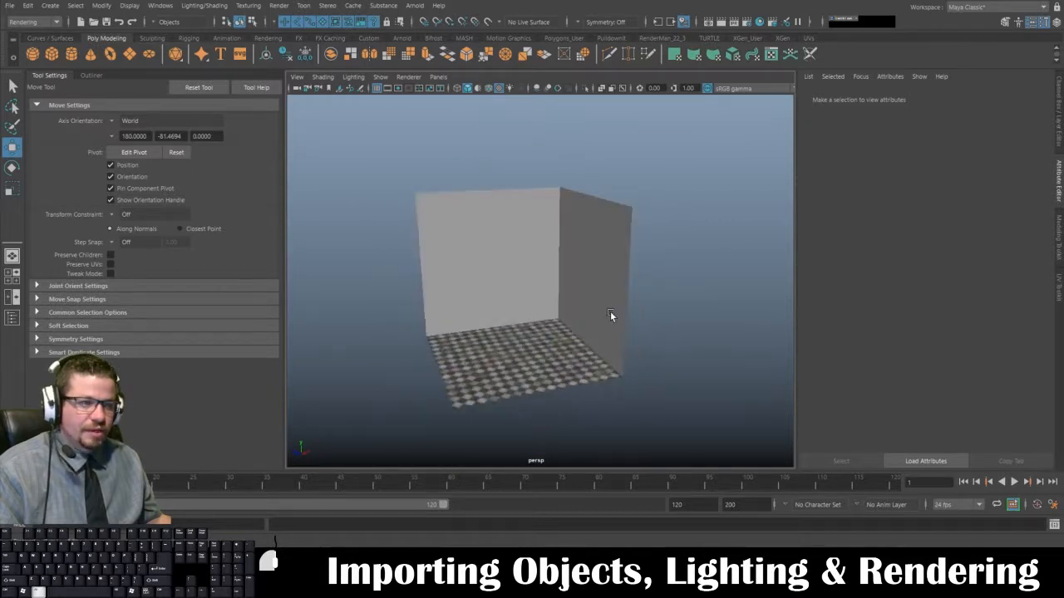
click(491, 248)
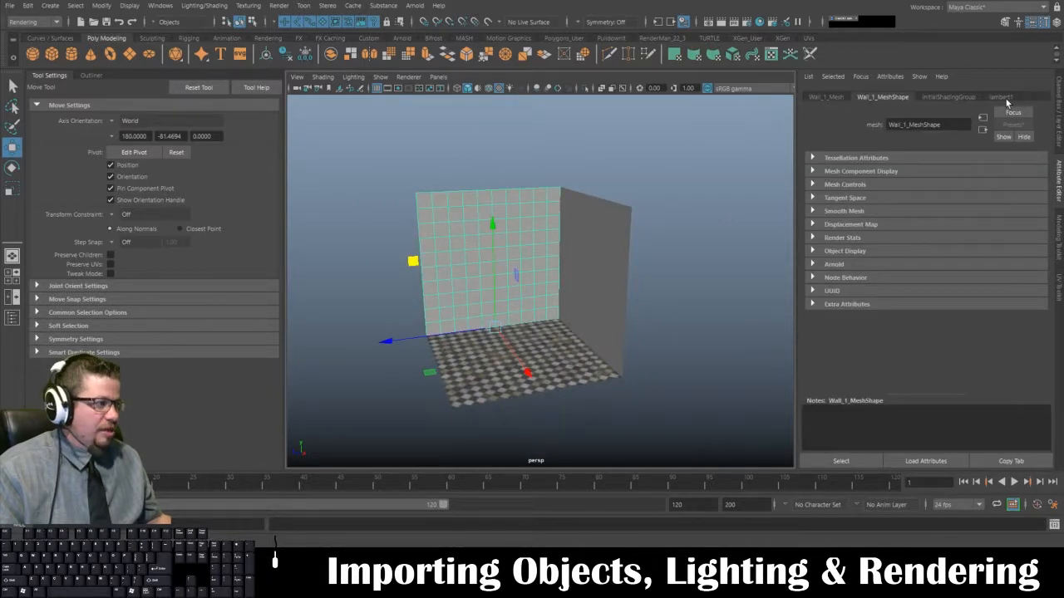
right_click(423, 205)
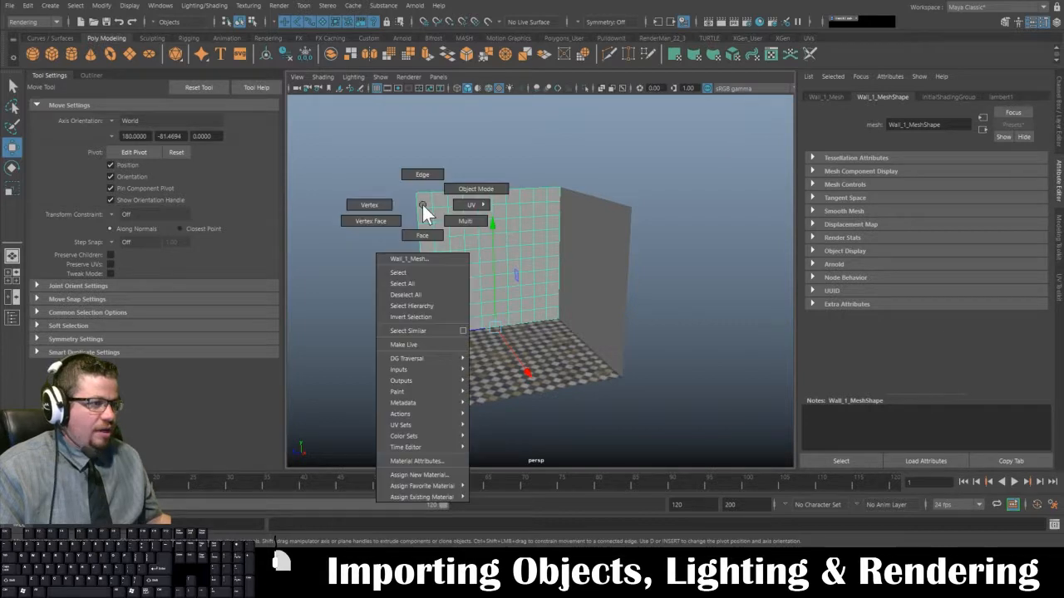
click(448, 475)
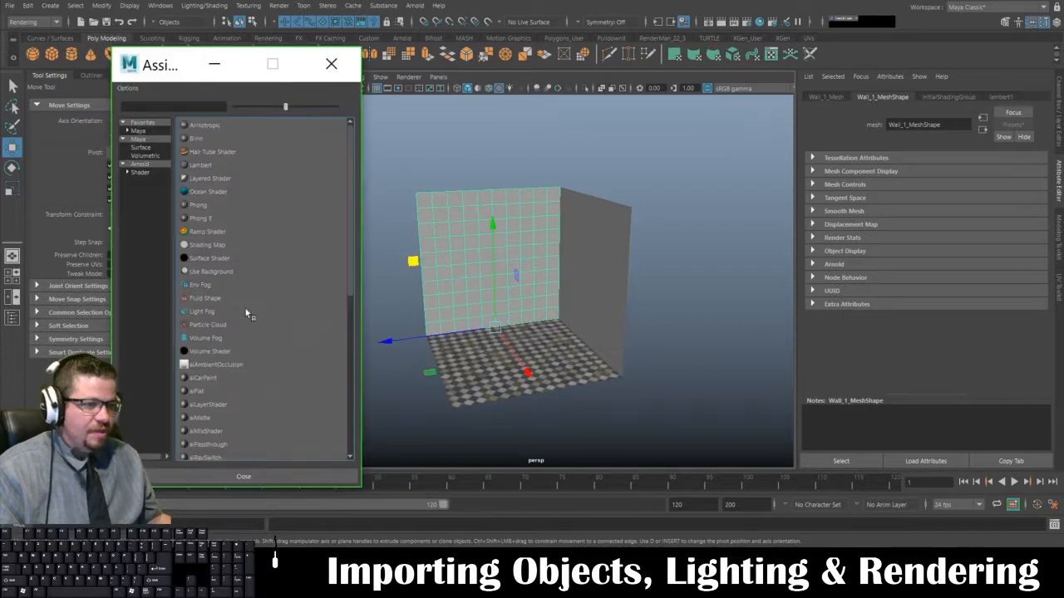
click(140, 172)
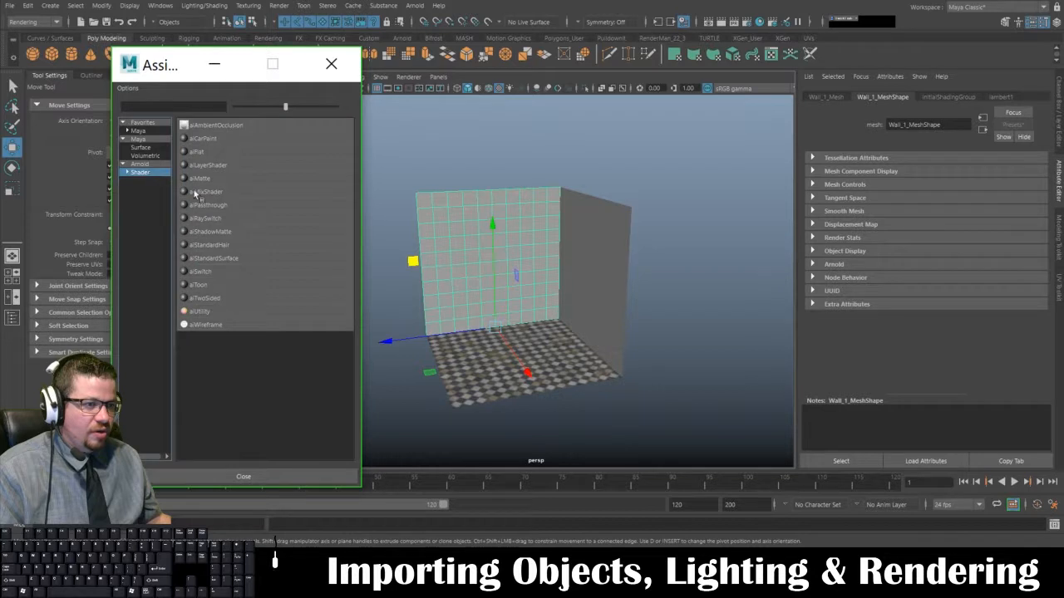
click(220, 258)
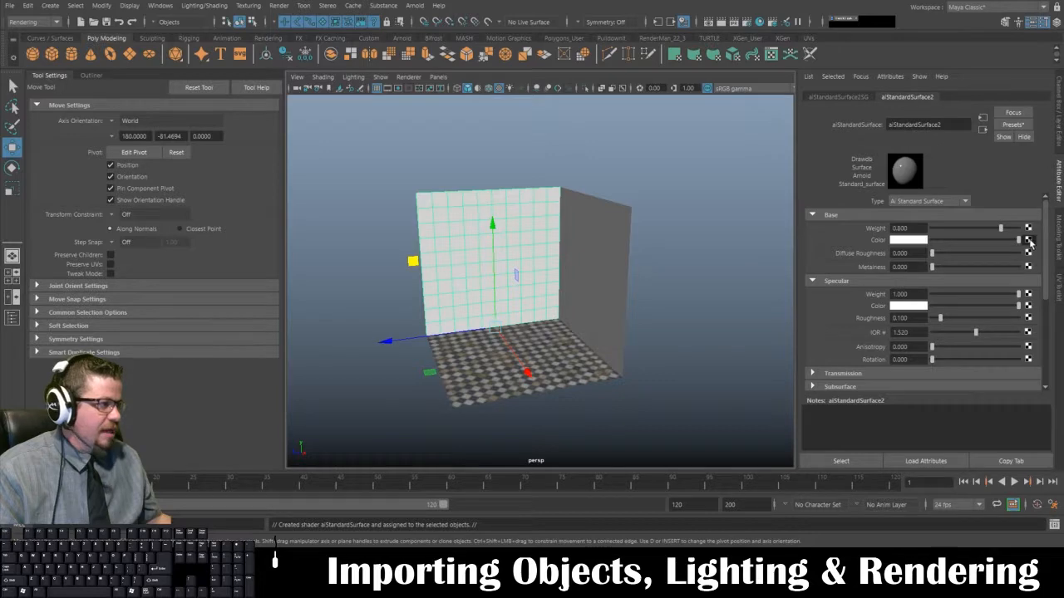
- Connect a File texture to the base color of the first wall's material and load Stone_Wall_Diffuse.tga as its image
click(1028, 240)
click(339, 174)
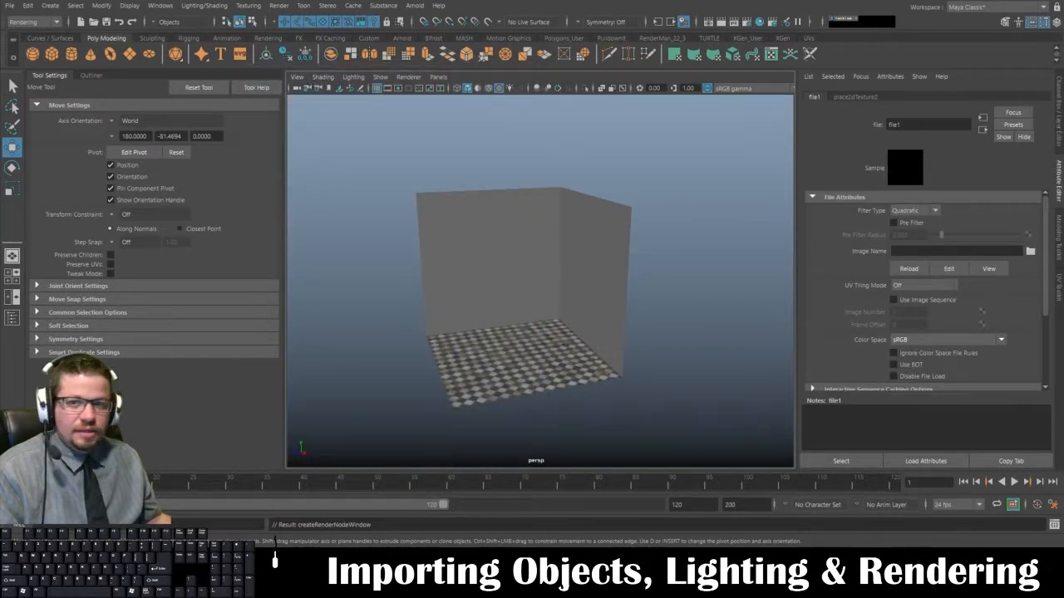
click(1030, 250)
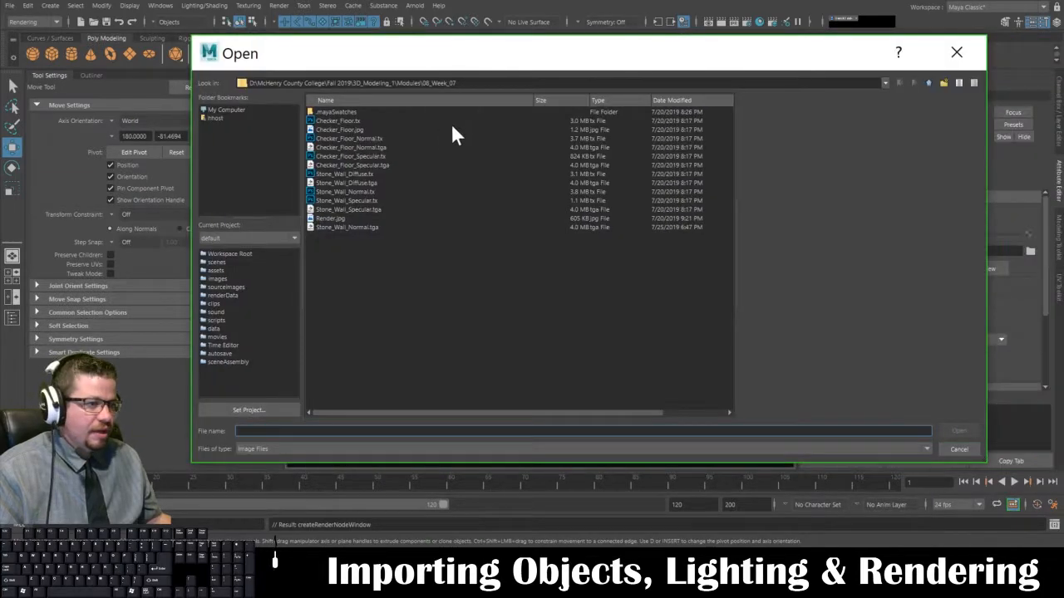
click(369, 183)
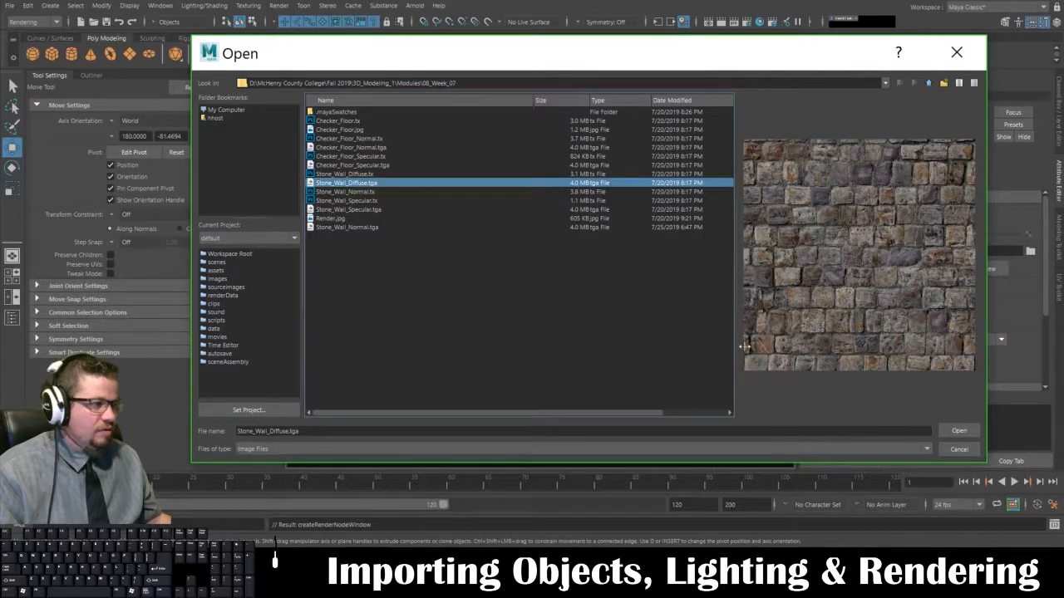
click(958, 430)
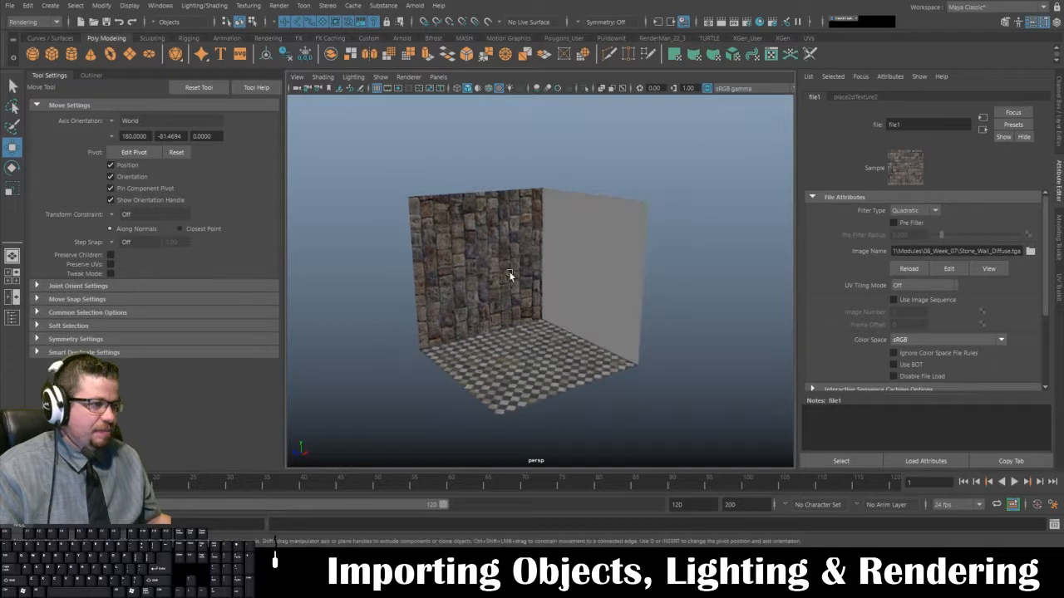
- Try to rotate the stone wall about a quarter turn around its base pivot, and undo the rotation
click(476, 246)
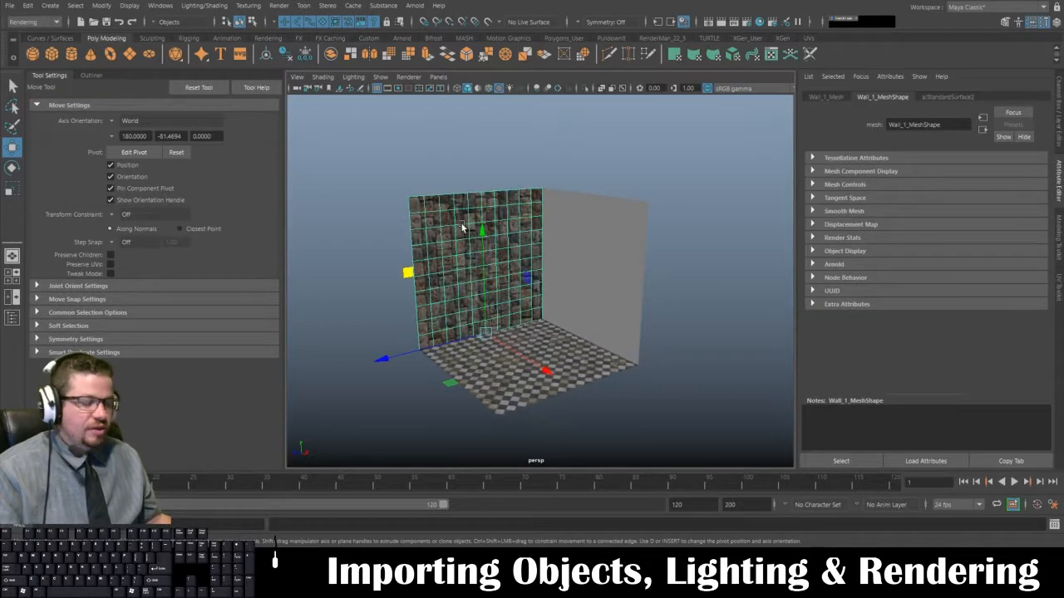
click(644, 160)
click(428, 319)
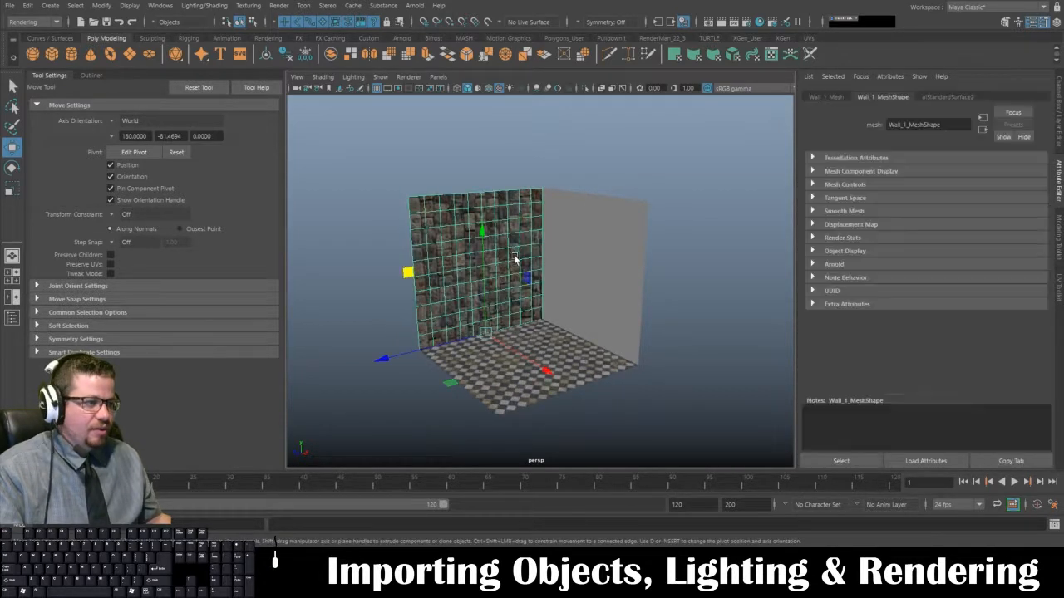
key(e)
drag(446, 238, 400, 400)
key(ctrl+z)
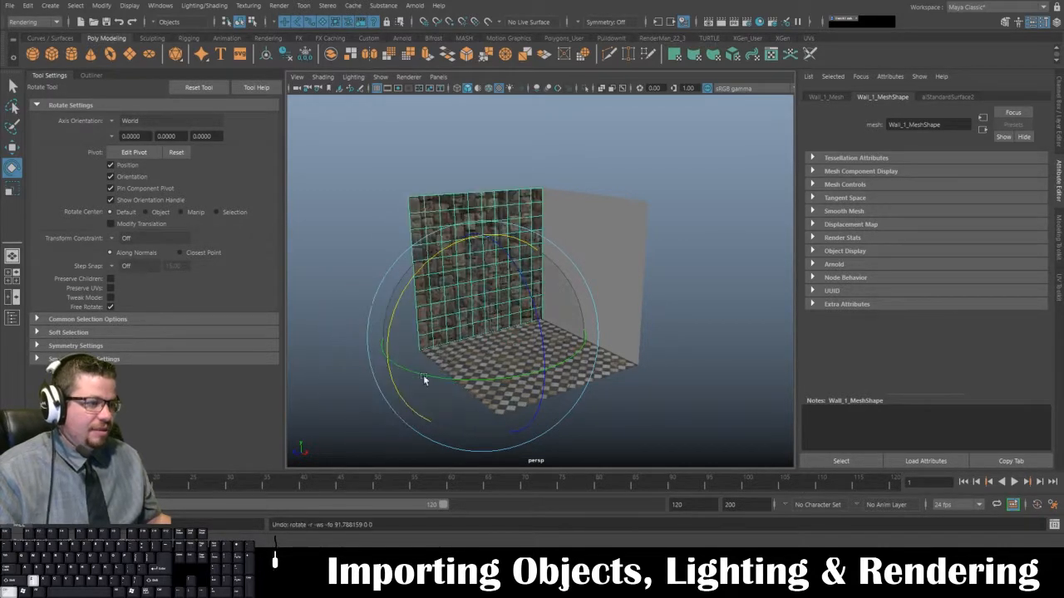
- Center the stone wall's pivot and rotate the wall about a quarter turn in its own plane so the stone rows run horizontally
alt+middle_drag(495, 200, 499, 163)
alt+right_drag(498, 163, 522, 185)
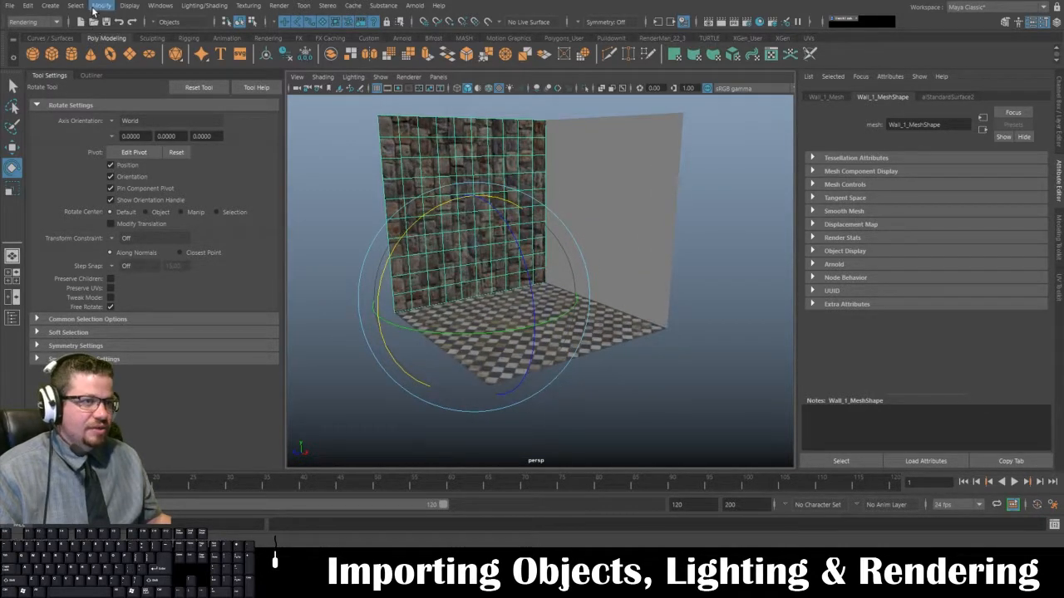
click(102, 5)
click(123, 88)
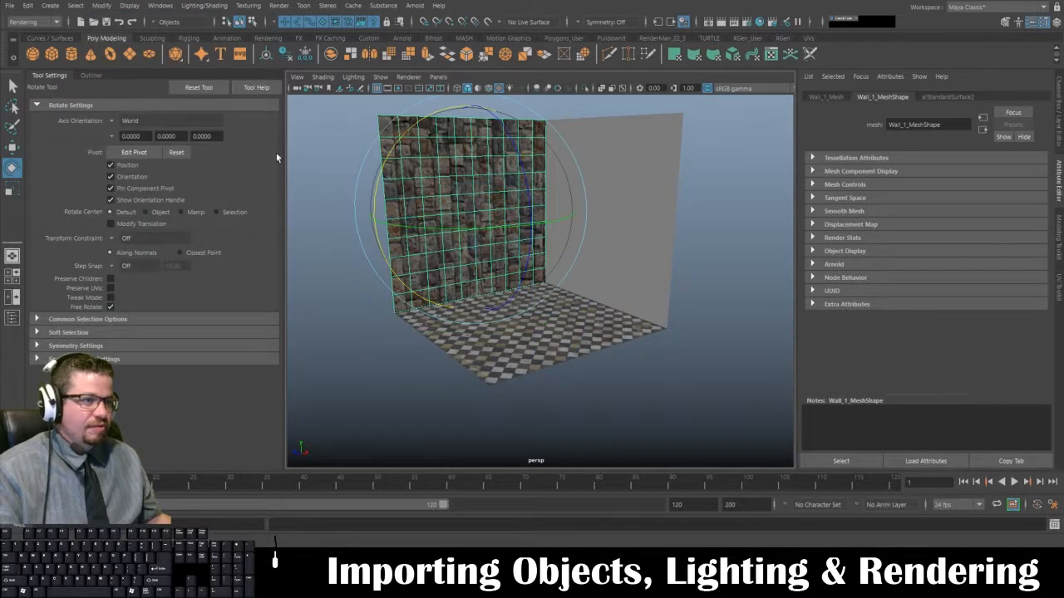
drag(409, 138, 427, 285)
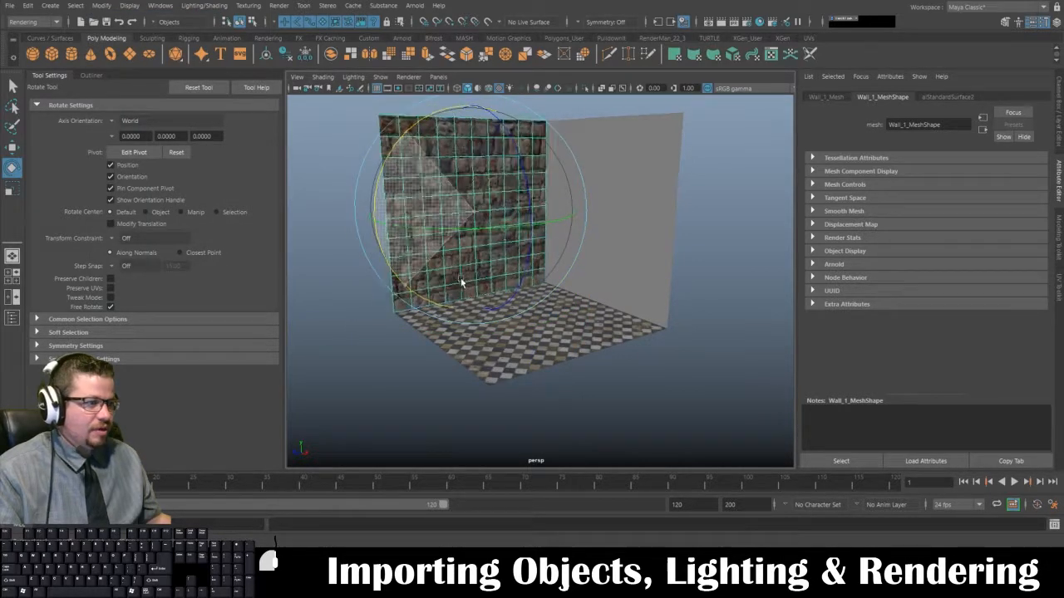
- Set Rotate Y of Wall_1_Mesh to exactly 90 and deselect the wall
click(1060, 108)
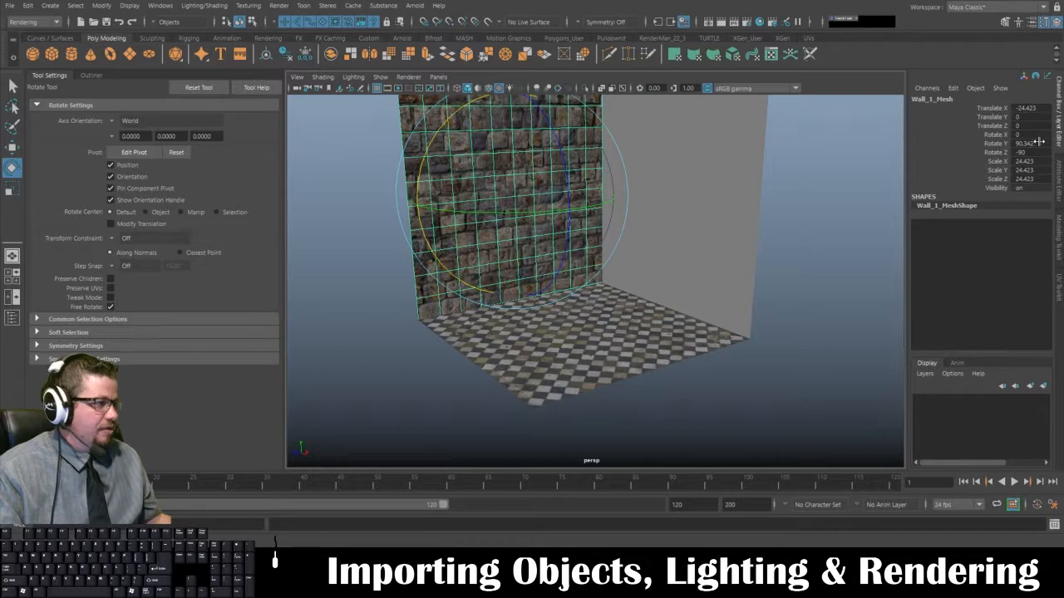
click(1026, 143)
text(90)
key(Return)
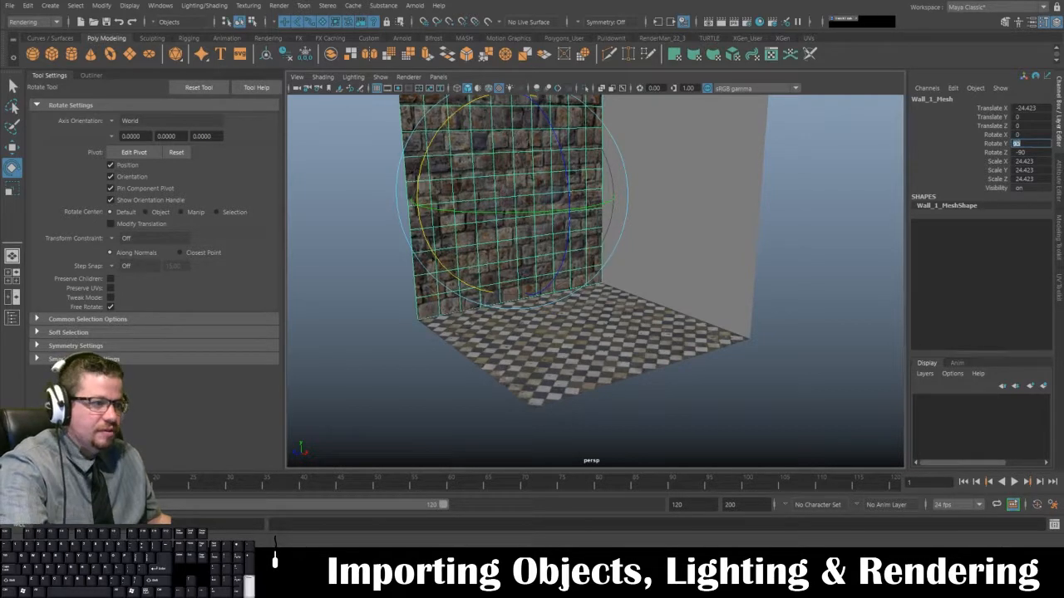
click(779, 227)
alt+drag(509, 214, 537, 210)
alt+right_drag(535, 209, 532, 193)
alt+middle_drag(531, 194, 526, 243)
alt+right_drag(525, 243, 510, 240)
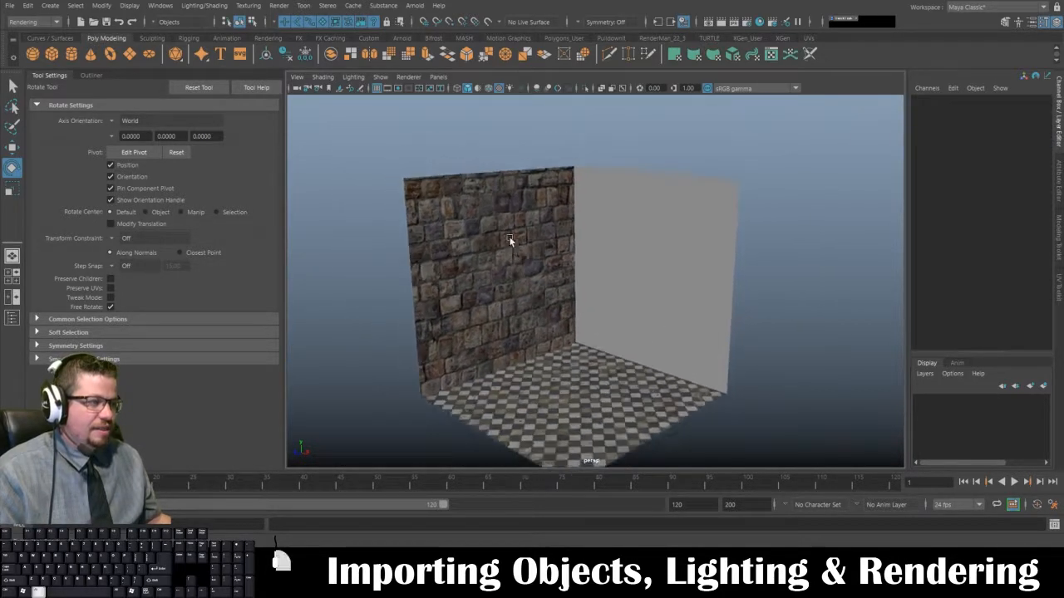
alt+drag(511, 242, 525, 233)
click(646, 267)
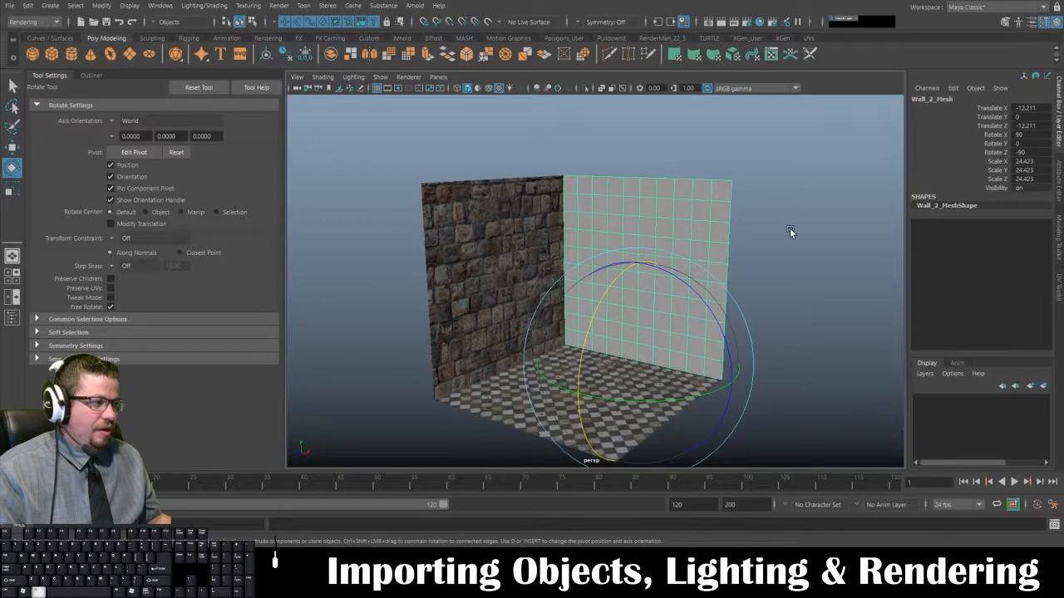
mouse_move(656, 220)
right_down()
mouse_move(656, 404)
mouse_move(658, 168)
mouse_move(657, 221)
right_up()
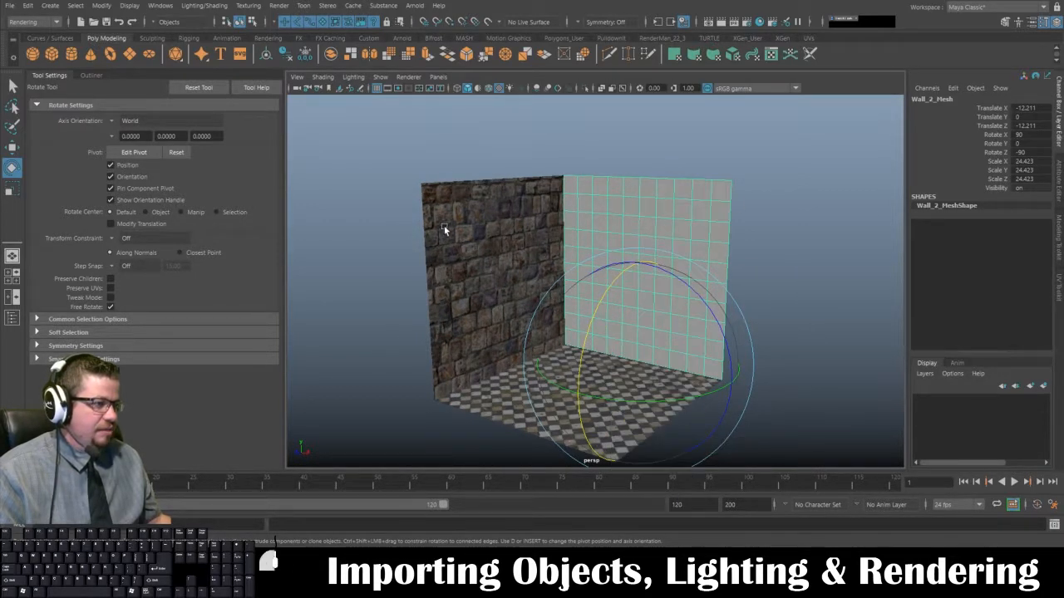
- Rename the stone wall's aiStandardSurface material as Wall_Material
click(444, 226)
click(1060, 196)
click(960, 97)
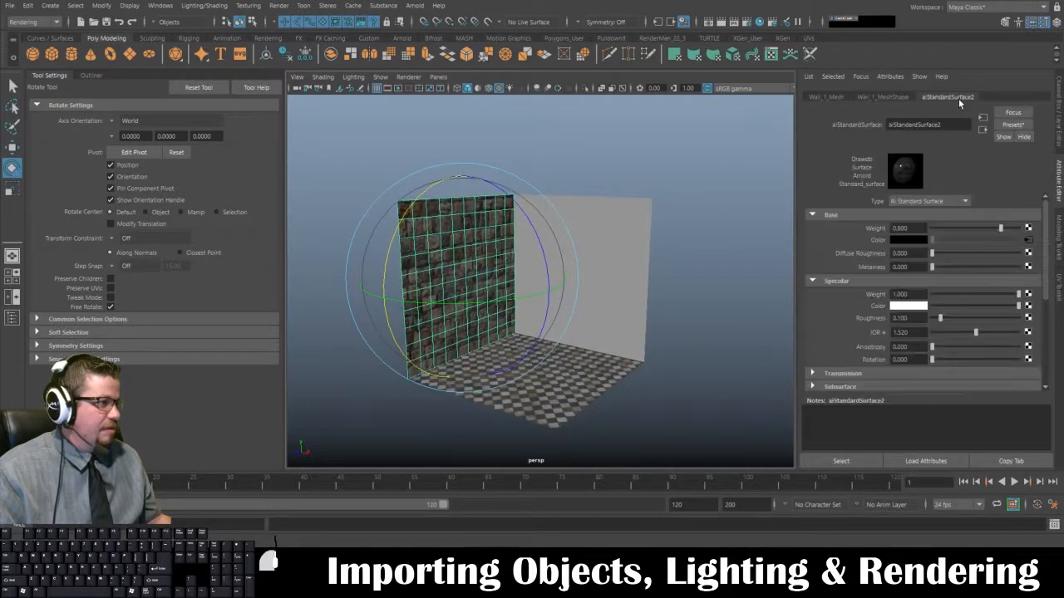
drag(947, 126, 607, 125)
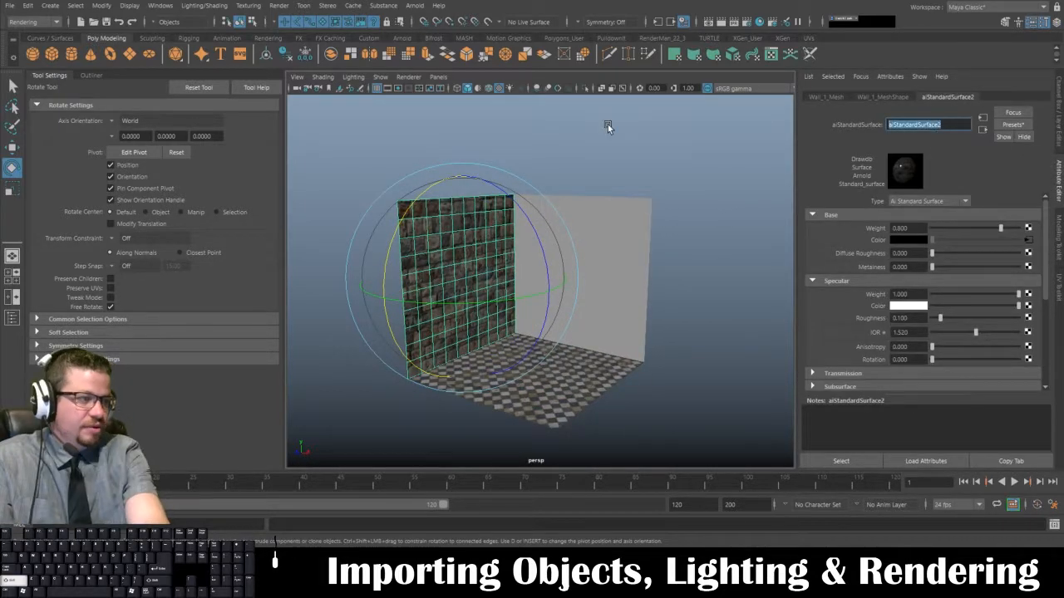
text(Wall_Material)
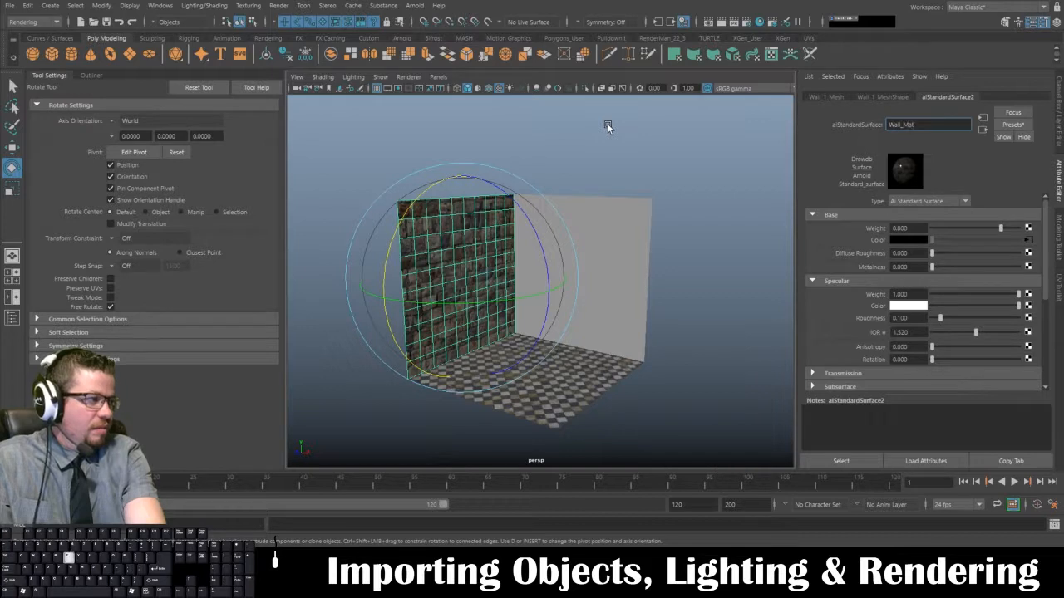
key(Return)
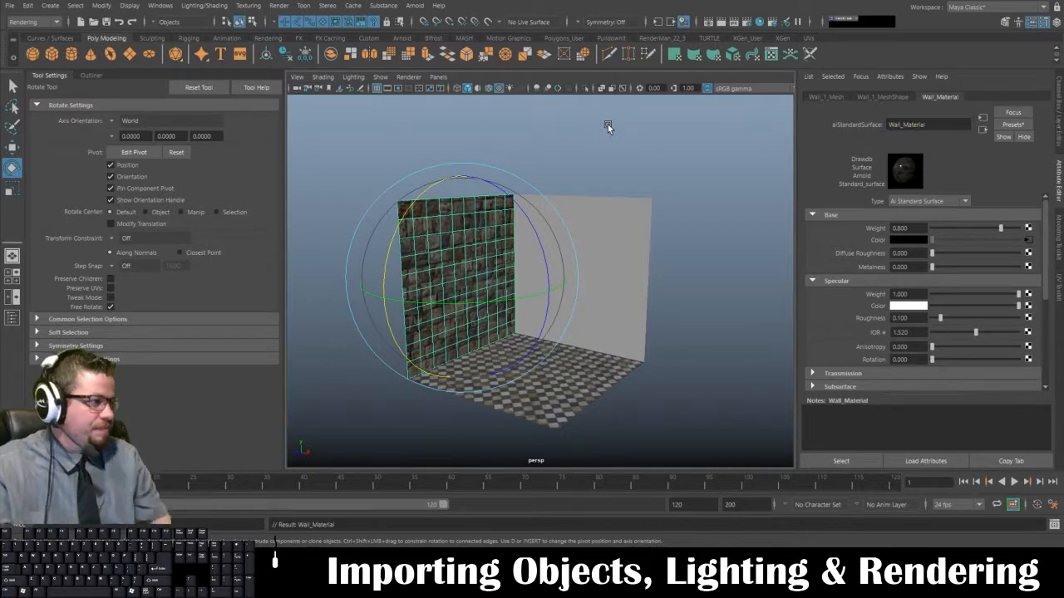
- Rename the file texture node on Wall_Material's base color as Wall_Texture_File and deselect the wall
click(1027, 241)
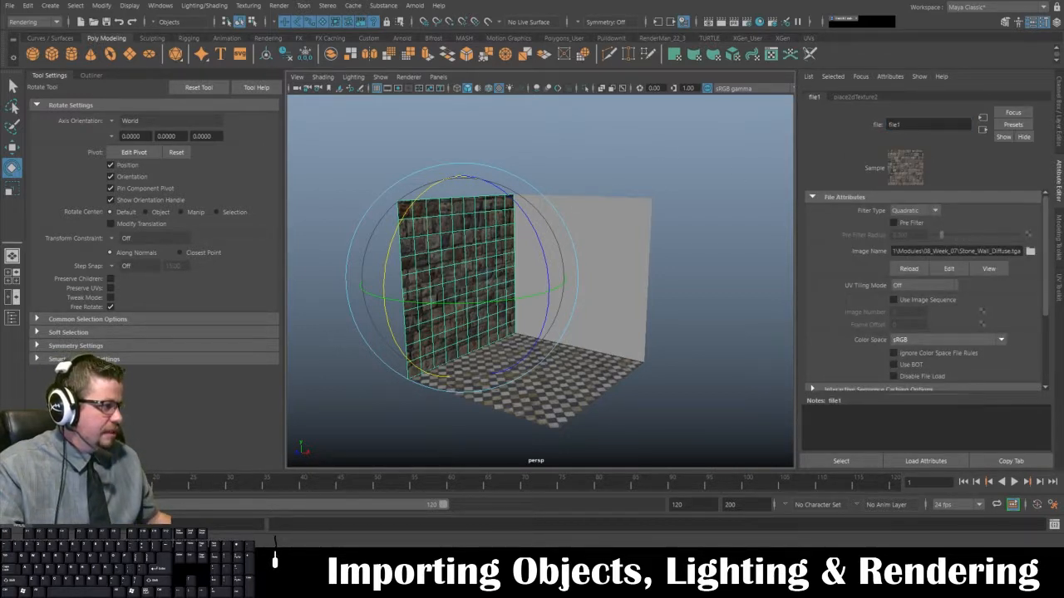
drag(918, 125, 785, 118)
text(W)
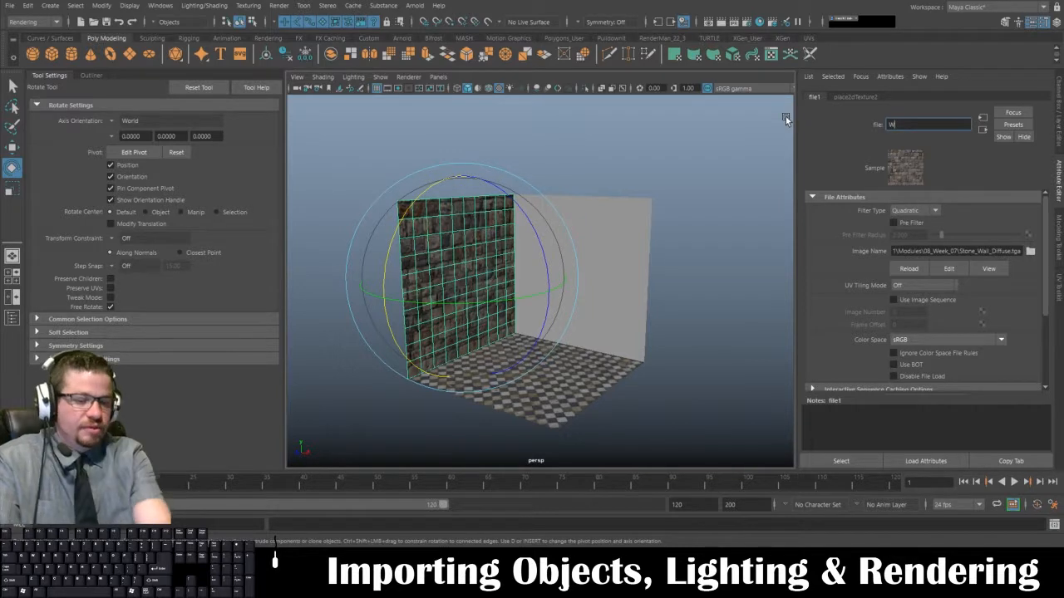
text(all_Texture_File)
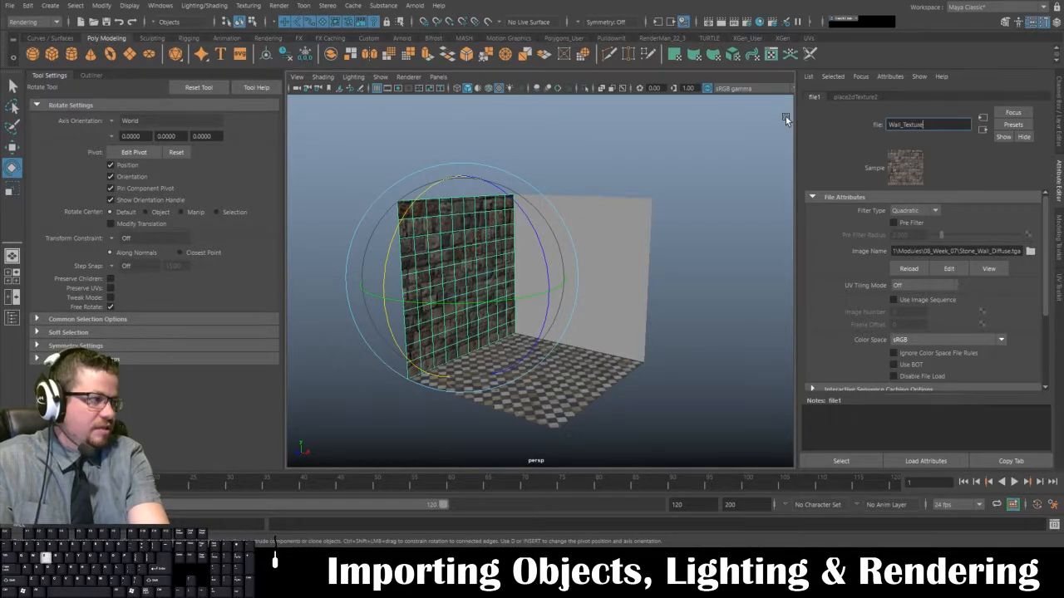
key(Return)
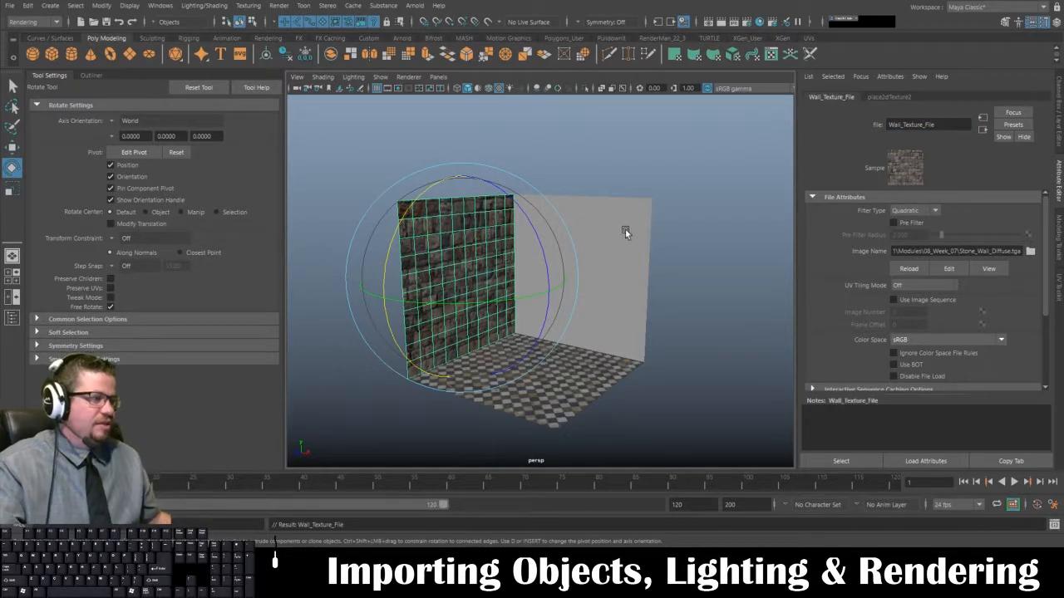
click(393, 117)
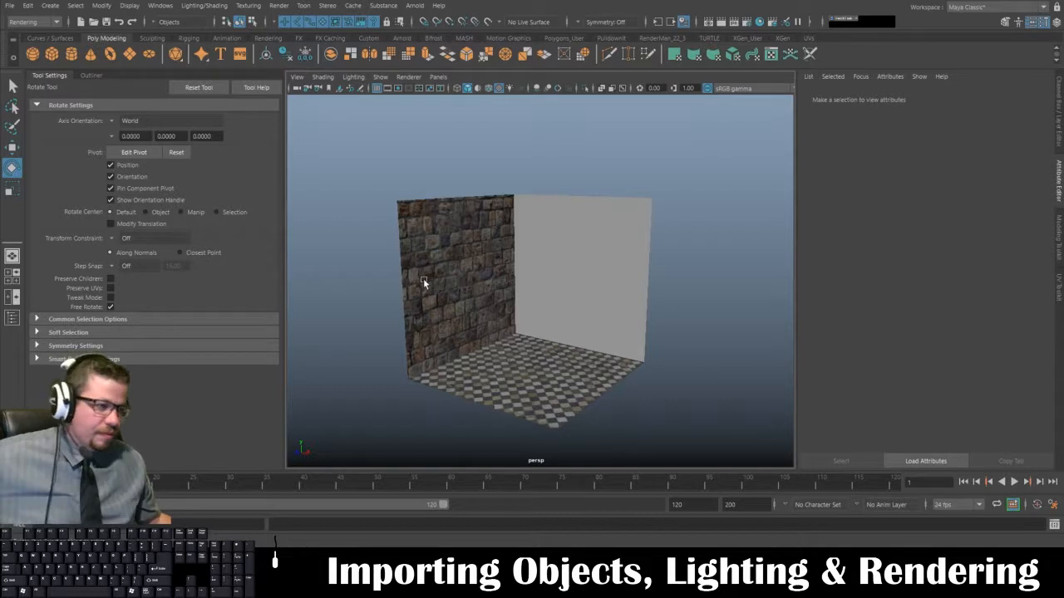
- Assign the existing Wall_Material to the second wall, Wall_2_Mesh, and select that wall again
click(566, 290)
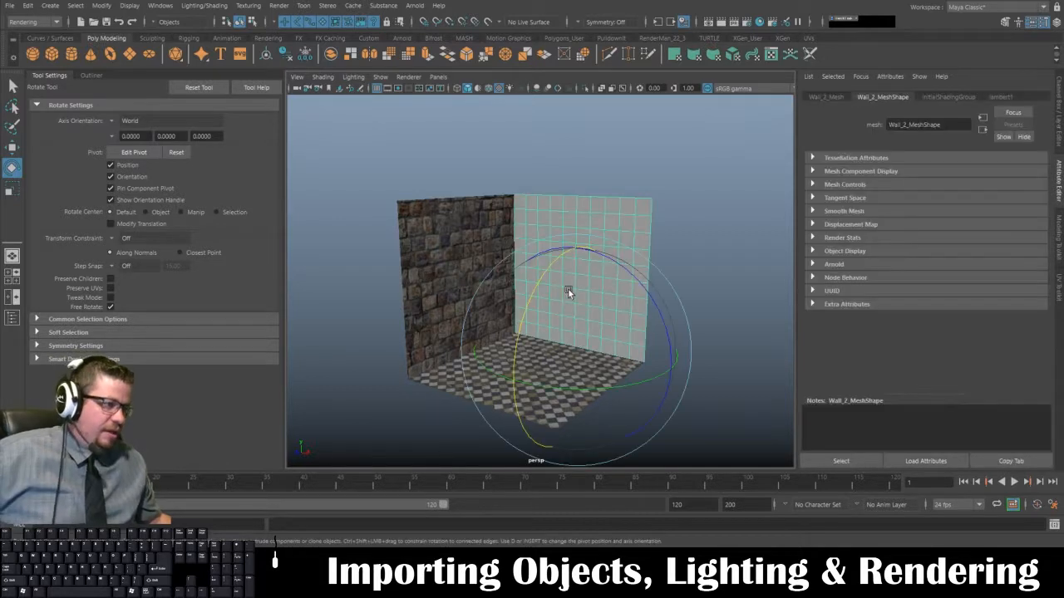
right_click(576, 211)
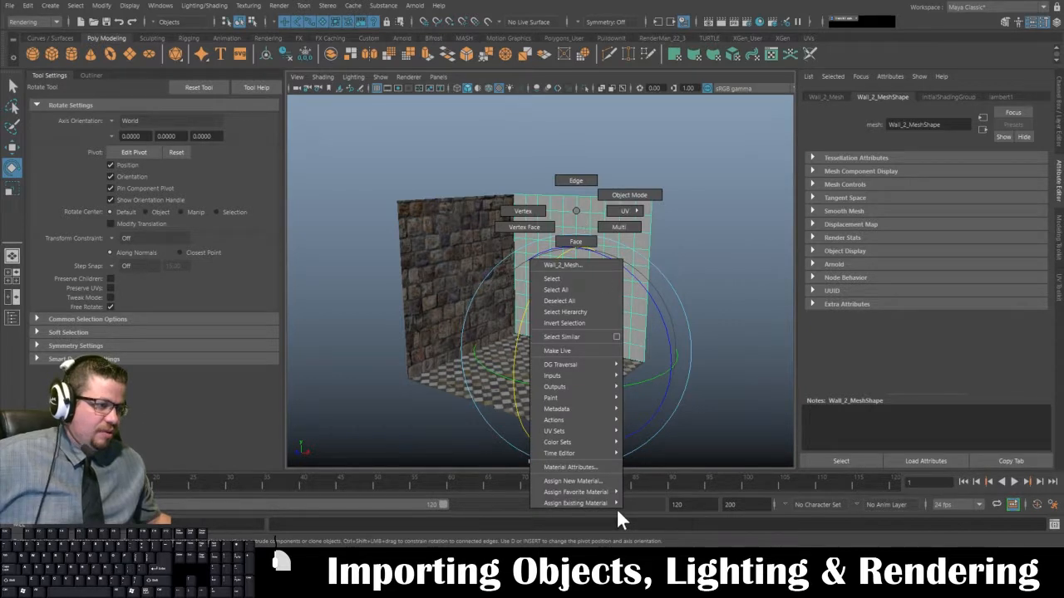
mouse_move(611, 504)
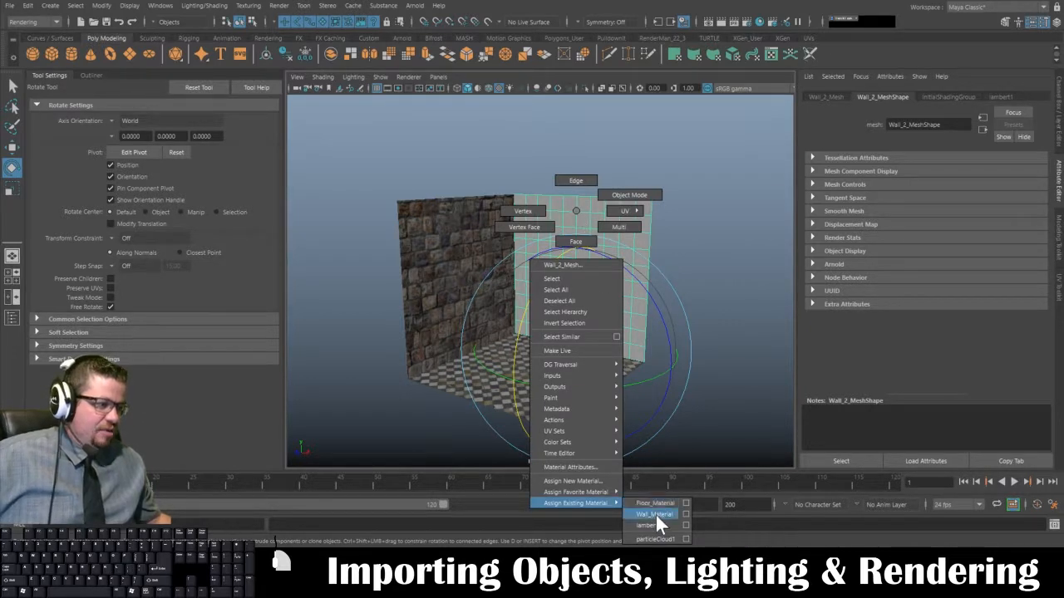
click(655, 514)
click(687, 250)
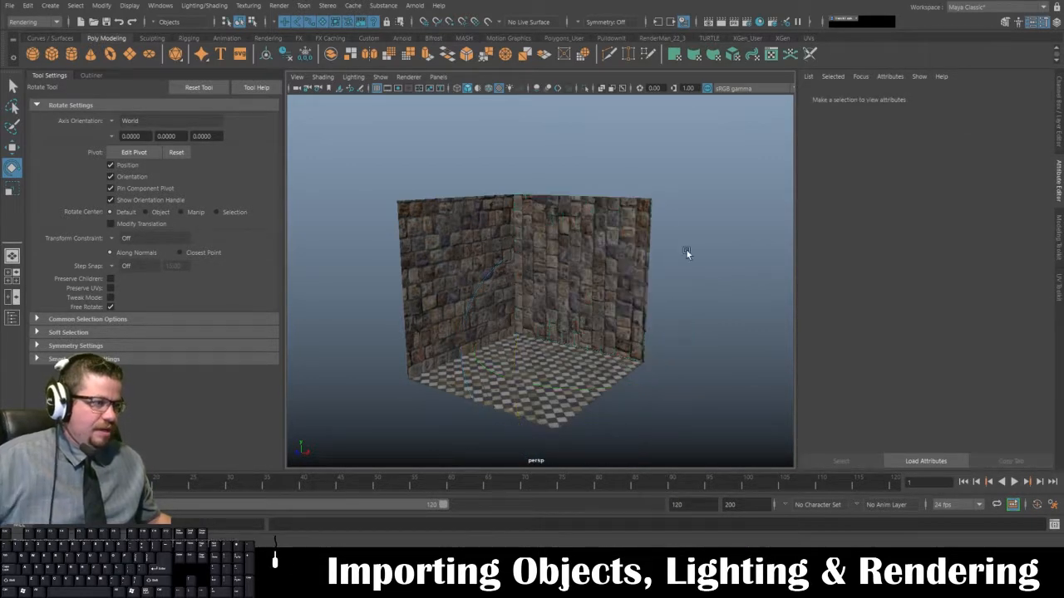
click(576, 255)
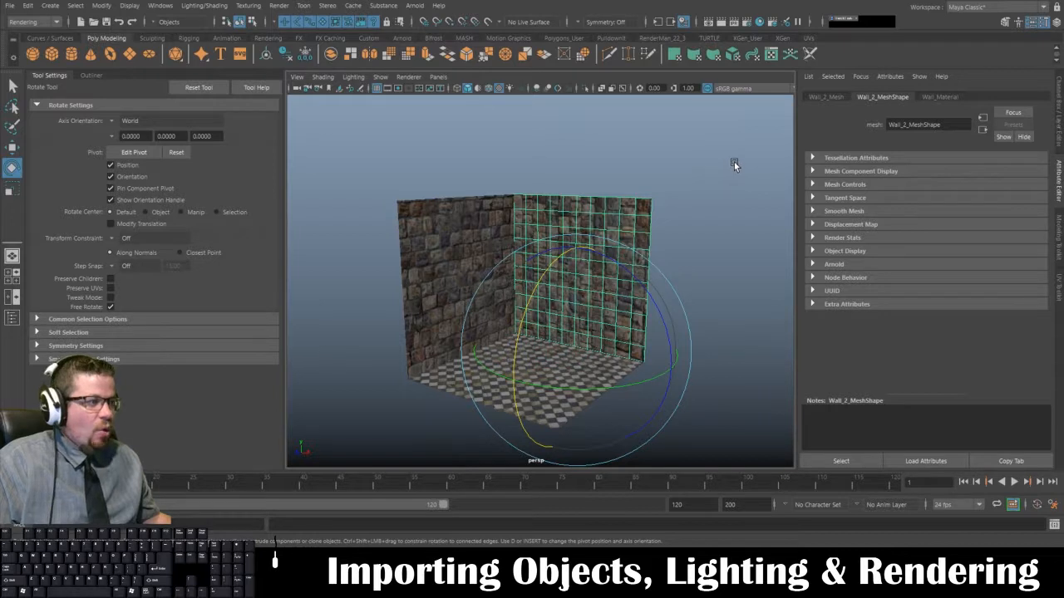
- Show the second wall's UVs in the Persp/UV Editor layout and select its entire UV shell with the Move UV Shell tool
click(438, 76)
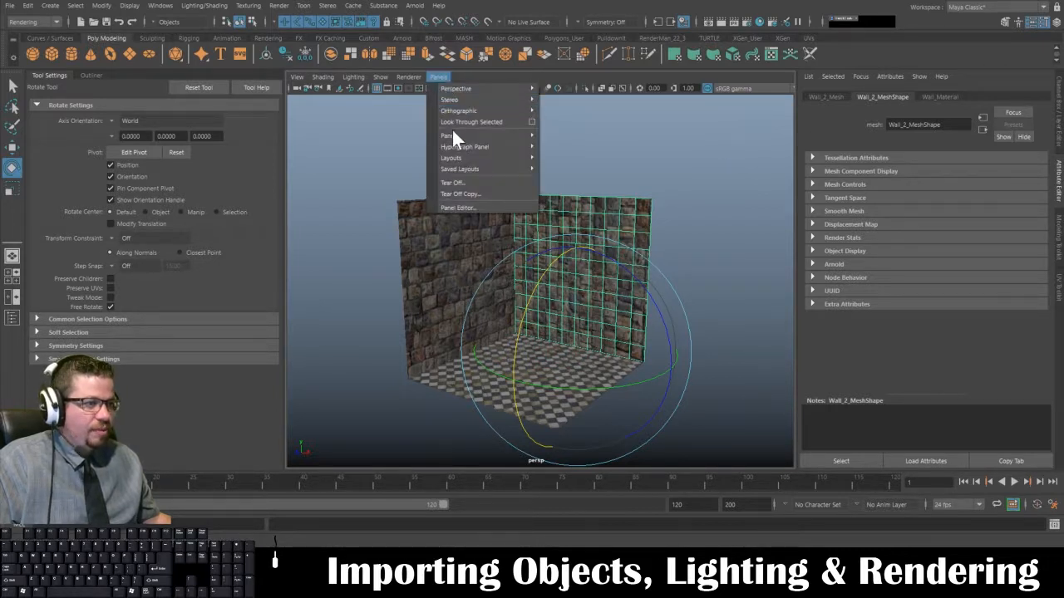
mouse_move(464, 169)
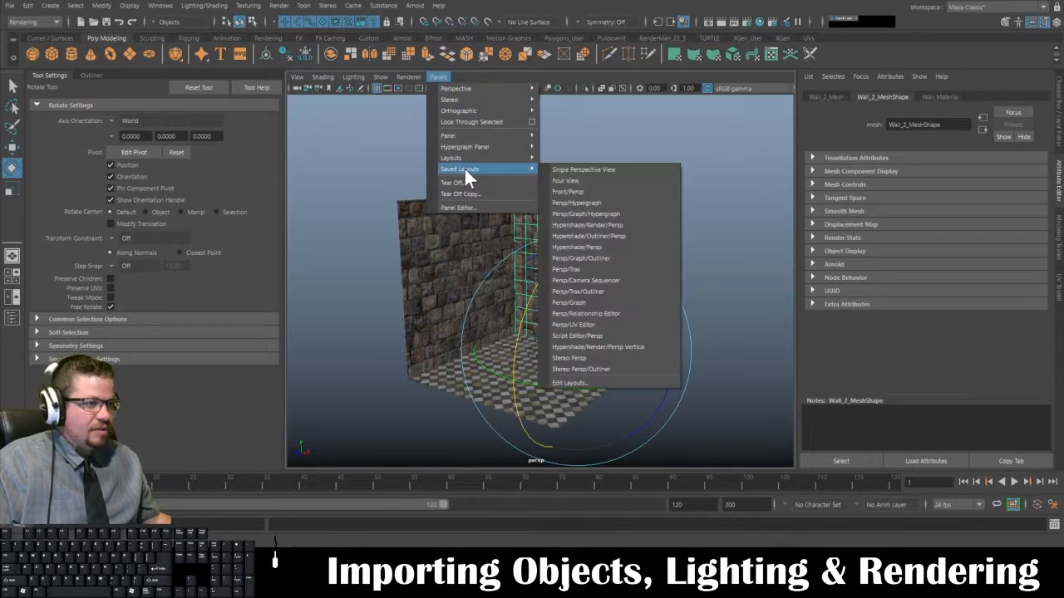
click(650, 325)
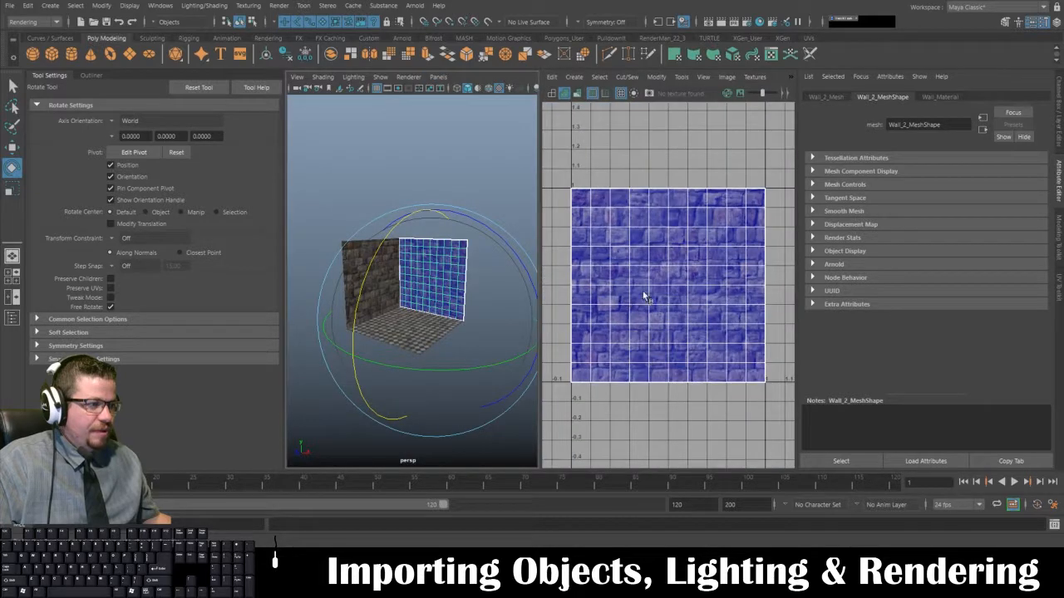
click(680, 78)
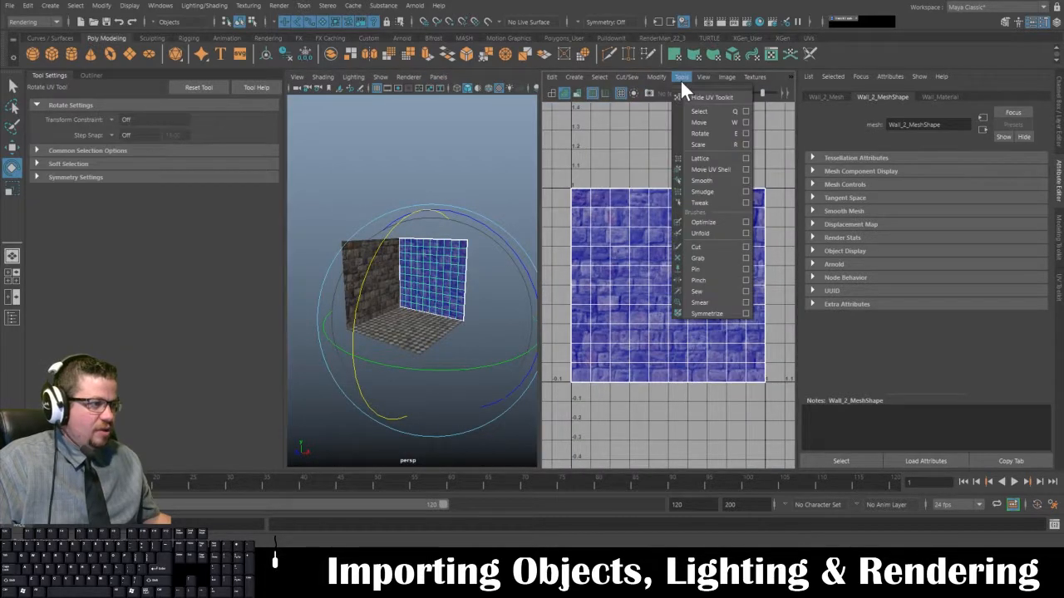
click(694, 170)
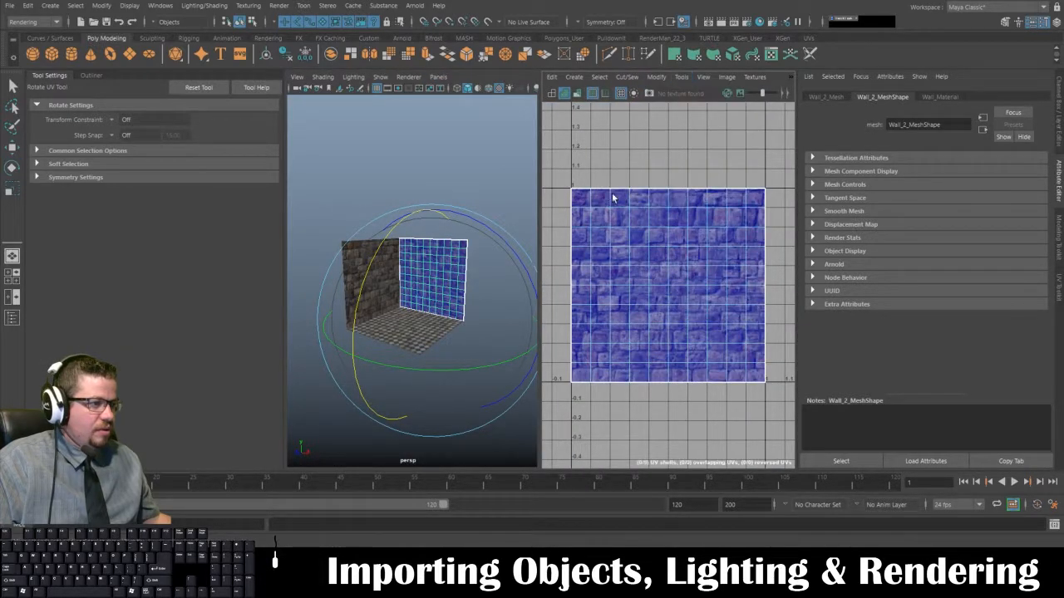
drag(564, 173, 834, 434)
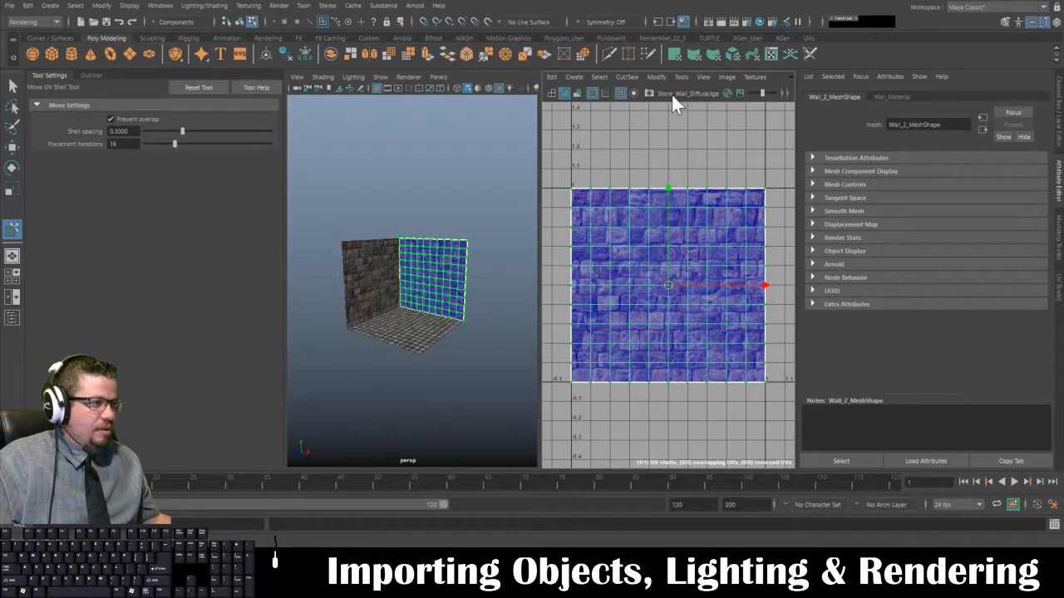
- Rotate the second wall's UVs 90 degrees counterclockwise with the UV Toolkit and return to object mode with nothing selected
click(1060, 287)
click(730, 77)
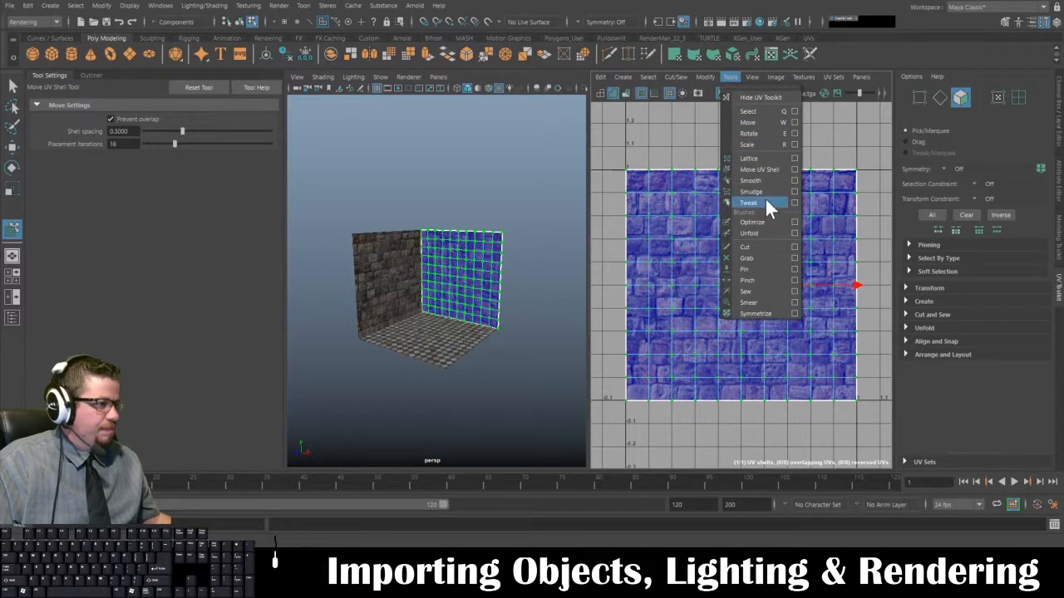
click(726, 76)
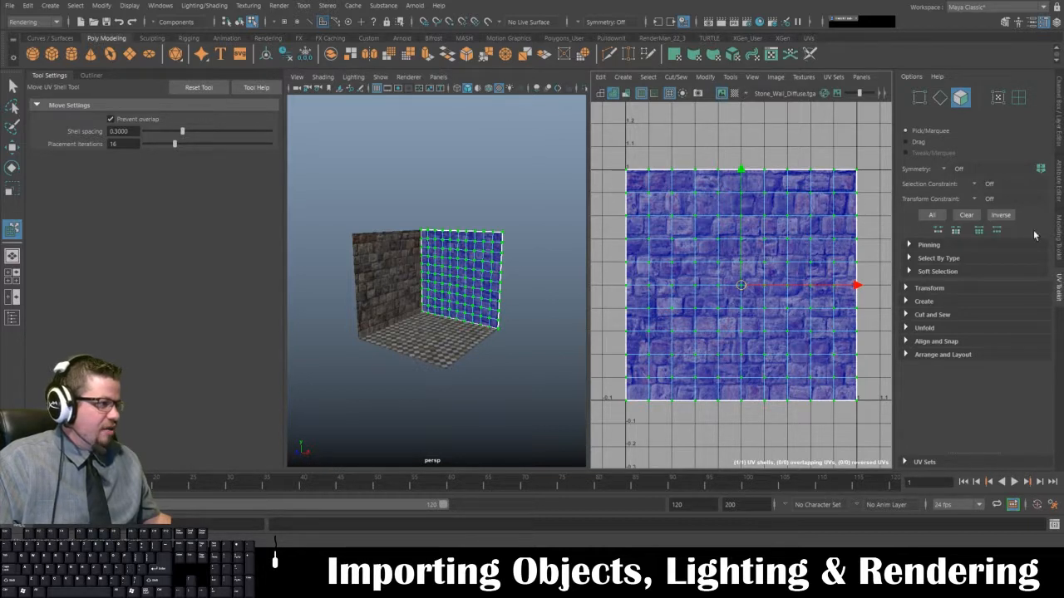
click(908, 288)
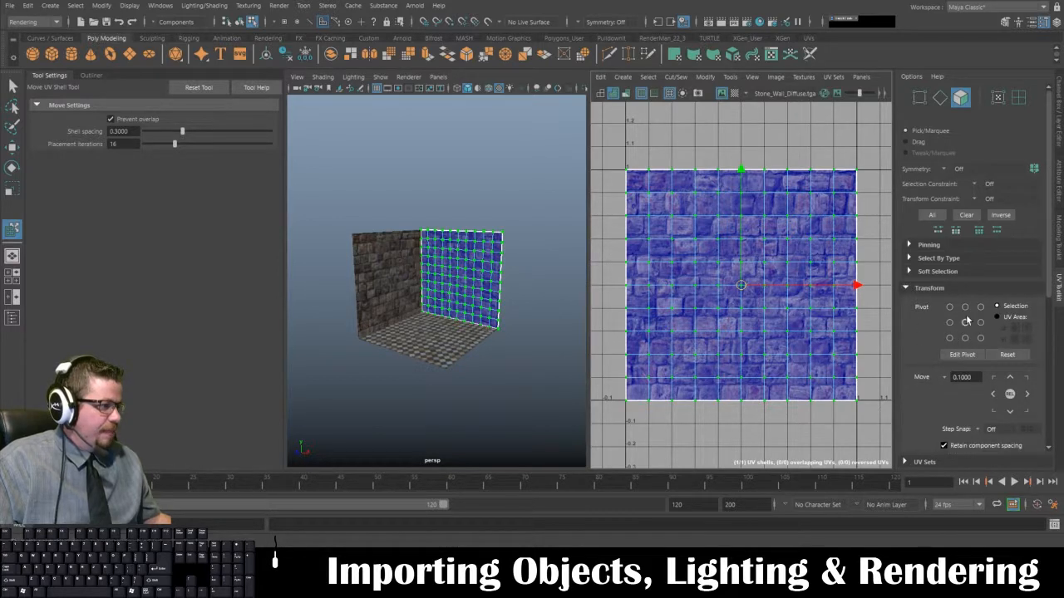
scroll(966, 326, down, 4)
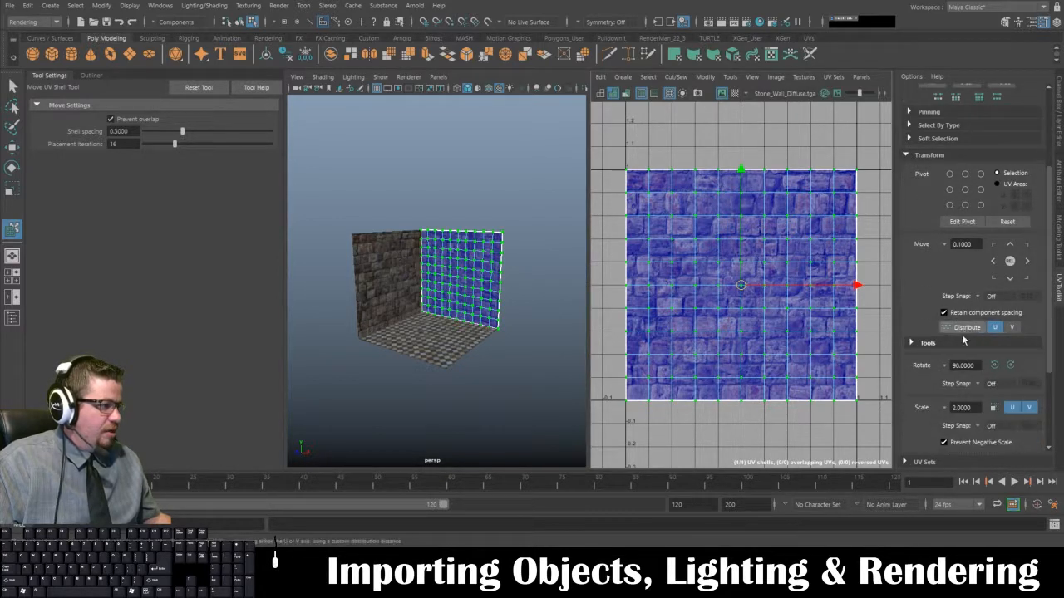
click(995, 366)
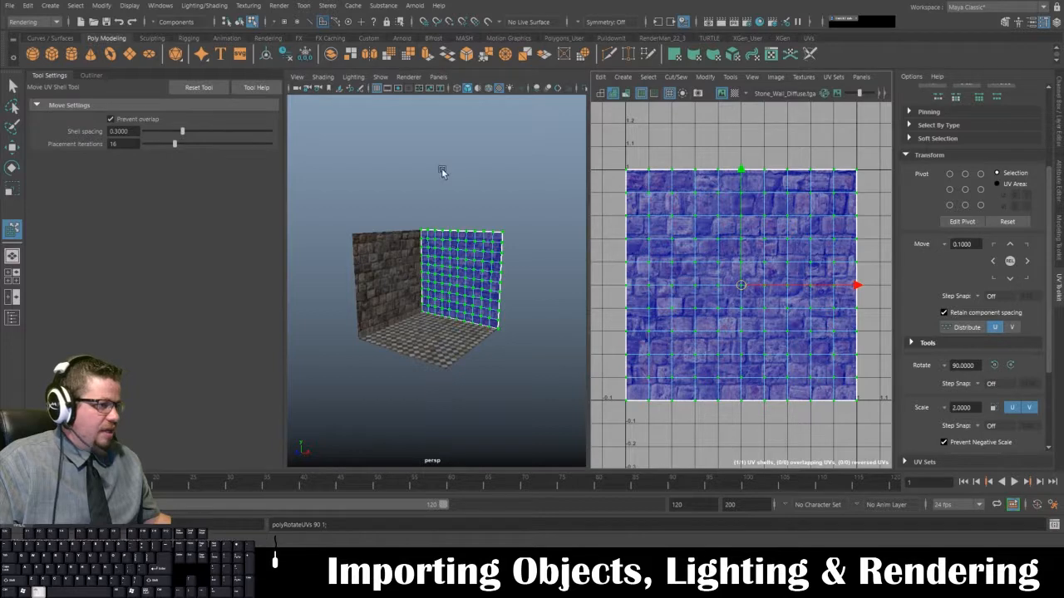
alt+right_drag(441, 172, 468, 270)
right_drag(462, 198, 502, 181)
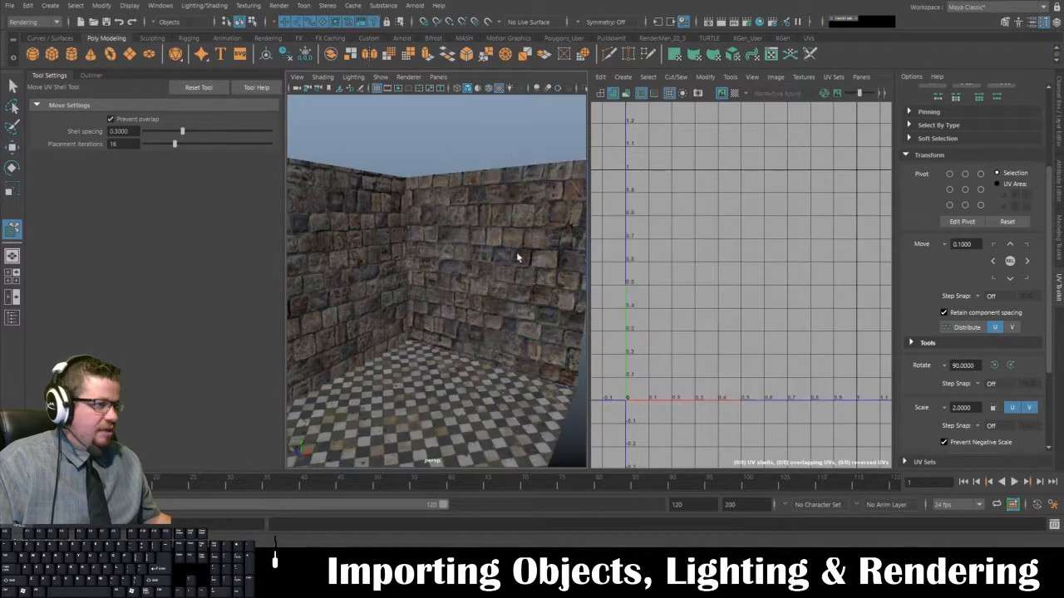
mouse_move(487, 241)
alt+mouse_down()
mouse_move(444, 235)
mouse_move(504, 235)
mouse_move(479, 235)
alt+mouse_up()
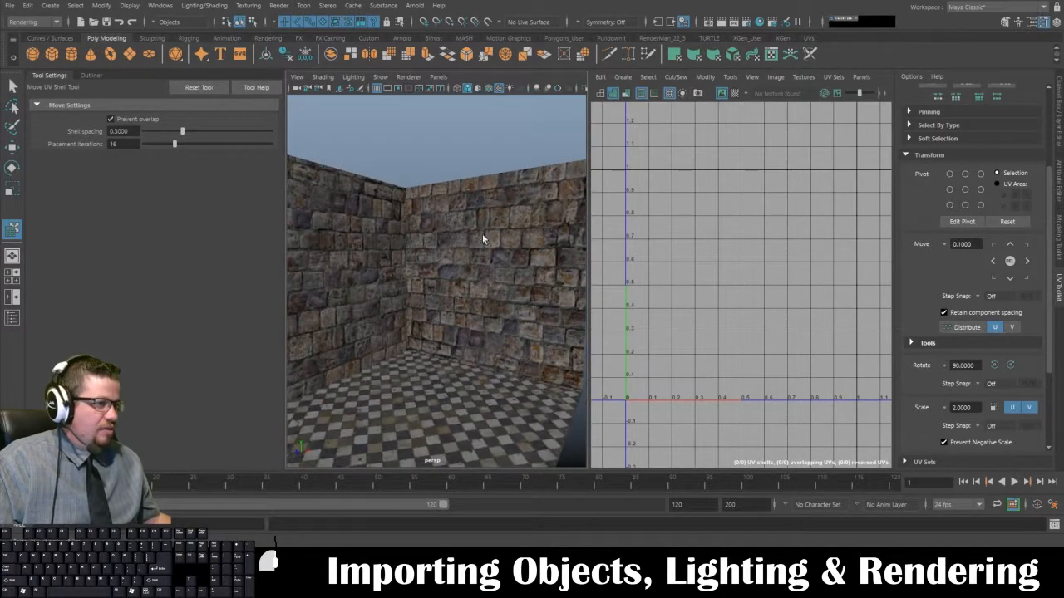
- Reselect the second wall's full UV shell, rotate it another two times by 90 degrees, and return to object mode
click(484, 237)
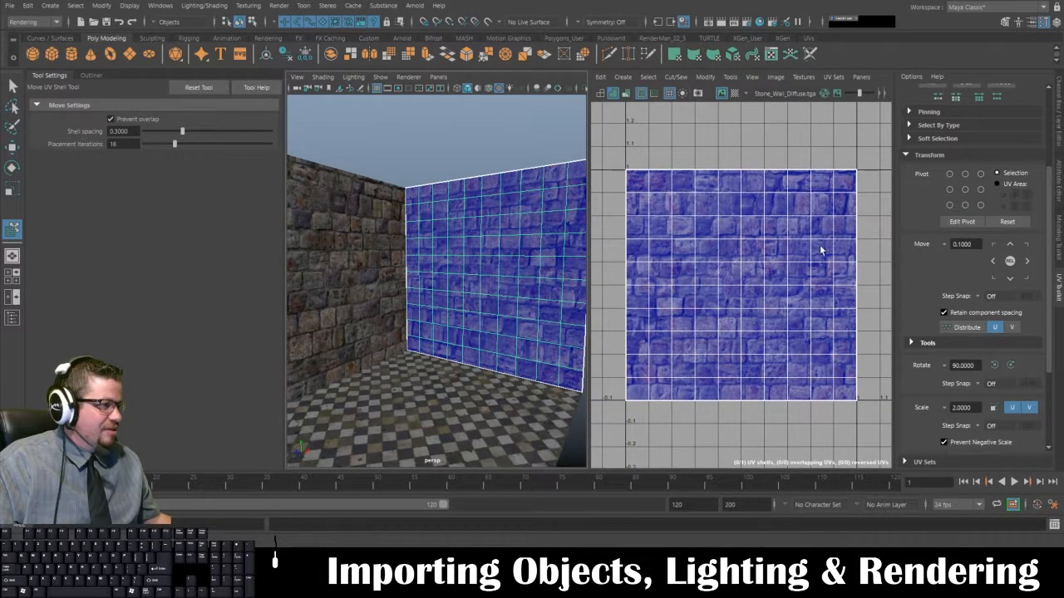
click(730, 77)
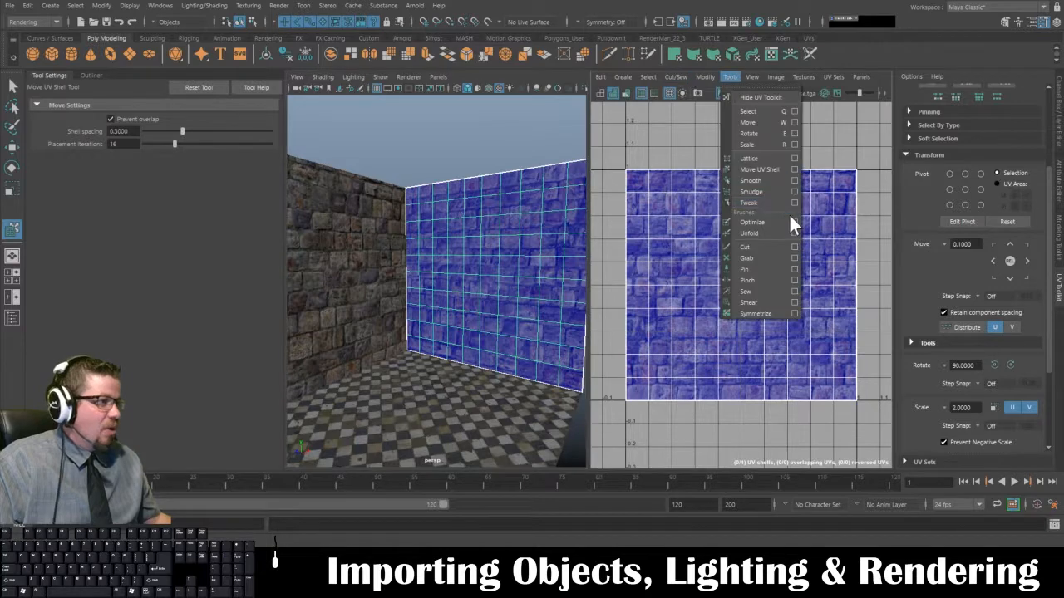
click(776, 169)
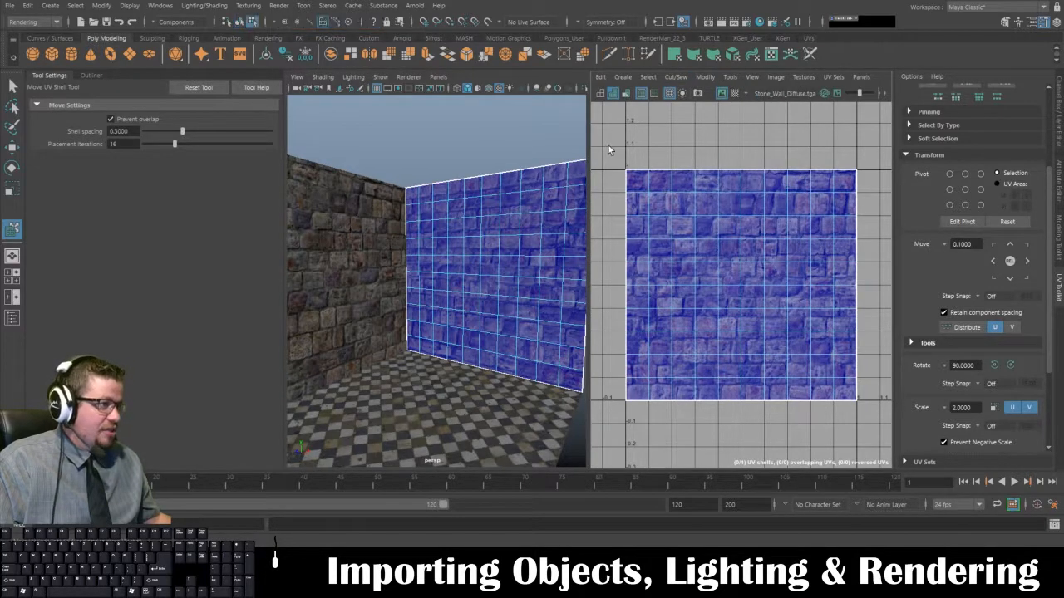
drag(606, 148, 866, 425)
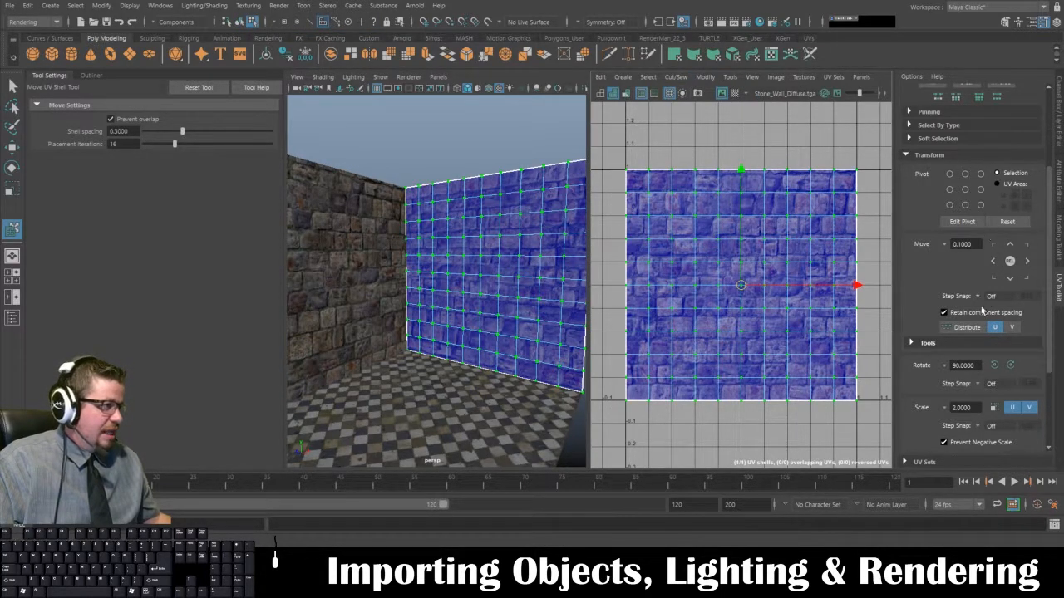
click(996, 365)
click(996, 365)
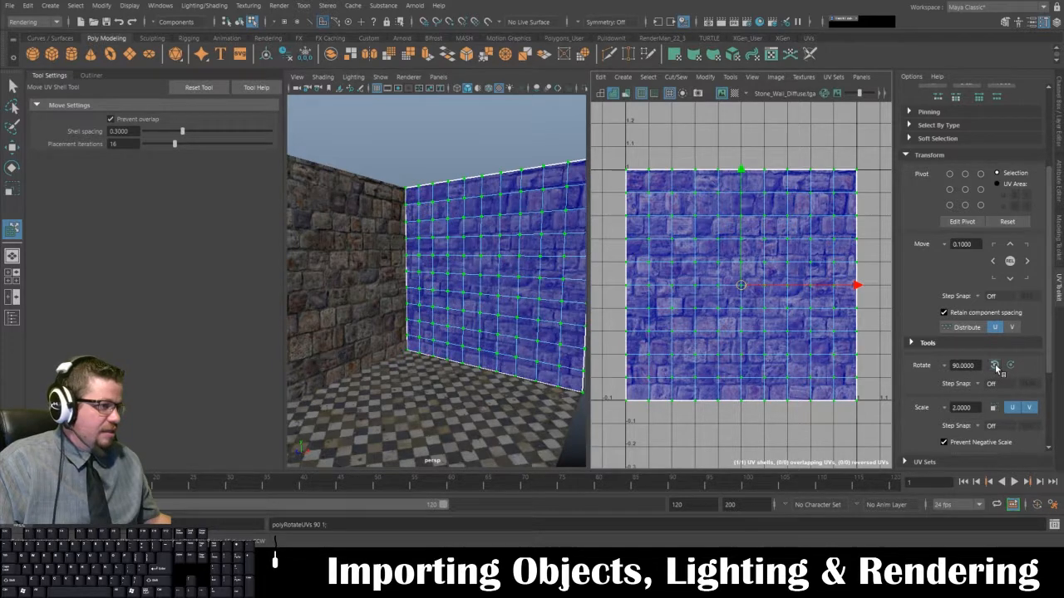
alt+right_drag(530, 180, 532, 278)
alt+drag(532, 278, 499, 221)
right_drag(497, 221, 542, 192)
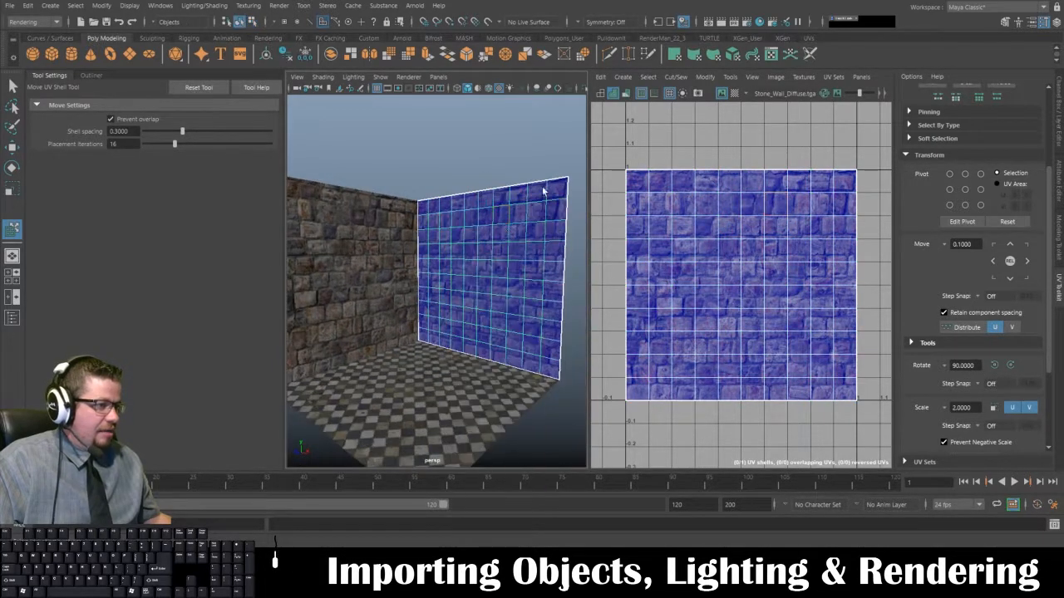
- Examine how the stone pattern runs on both walls and compare their UV orientation
click(536, 158)
mouse_move(521, 187)
alt+mouse_down()
mouse_move(458, 183)
mouse_move(503, 183)
alt+mouse_up()
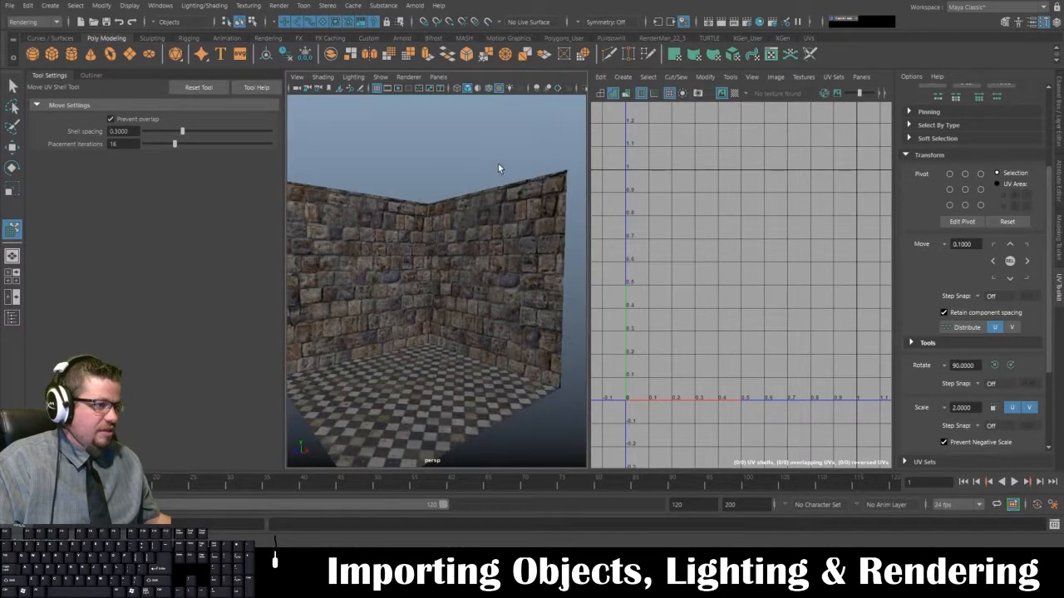
mouse_move(413, 195)
alt+mouse_down()
mouse_move(445, 193)
mouse_move(441, 203)
mouse_move(385, 202)
mouse_move(416, 198)
alt+mouse_up()
alt+drag(484, 262, 482, 238)
alt+right_drag(482, 238, 483, 287)
alt+middle_drag(474, 240, 466, 247)
alt+drag(466, 247, 377, 242)
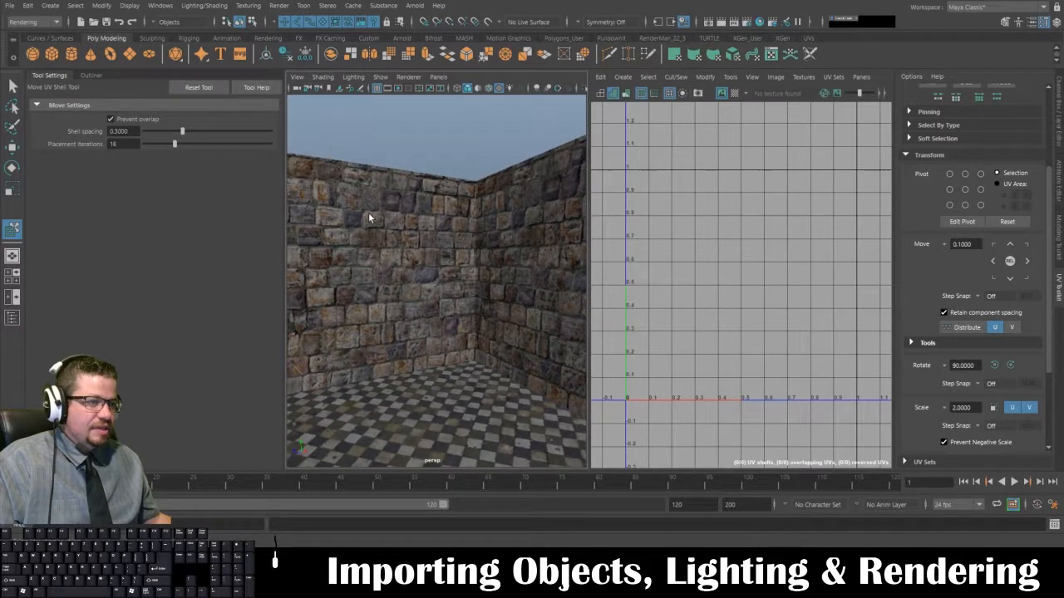
click(371, 221)
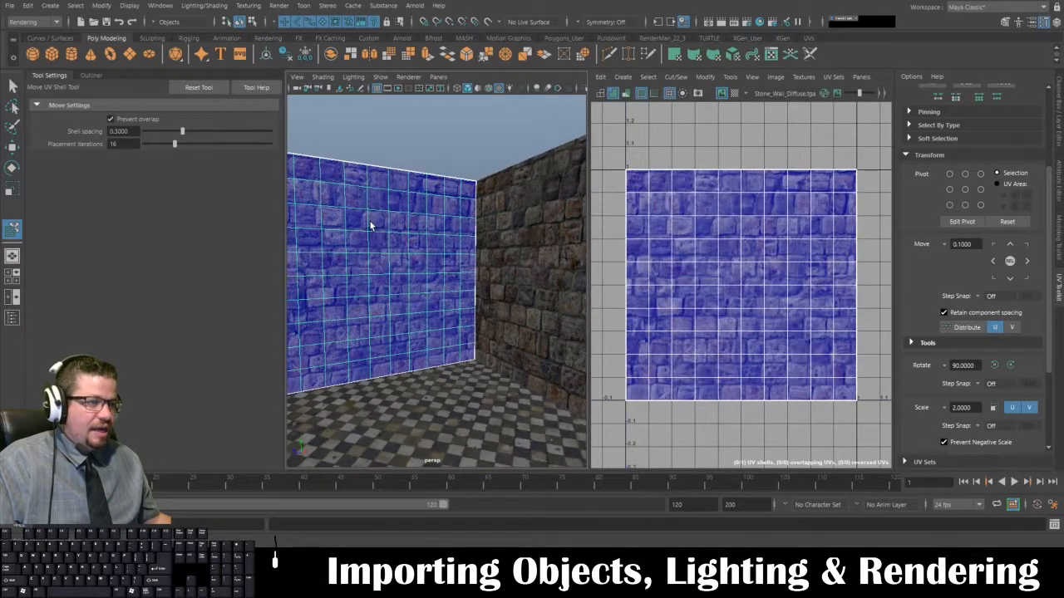
- Select the floor and connect a file texture to the specular color of Floor_Material
click(438, 401)
alt+drag(440, 261, 408, 289)
alt+right_drag(408, 289, 411, 250)
alt+drag(410, 250, 458, 295)
click(1060, 175)
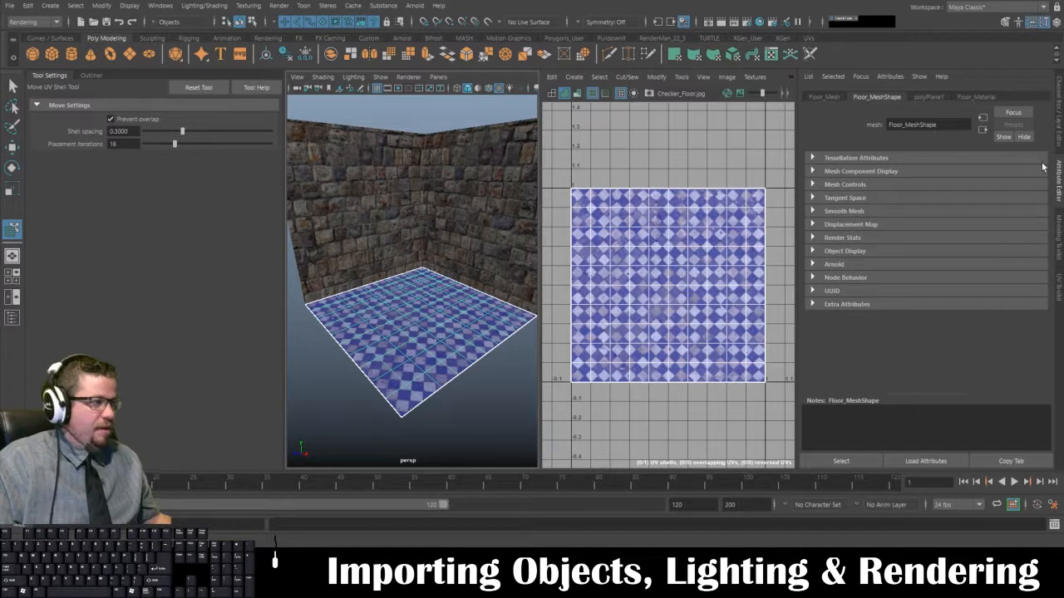
click(974, 97)
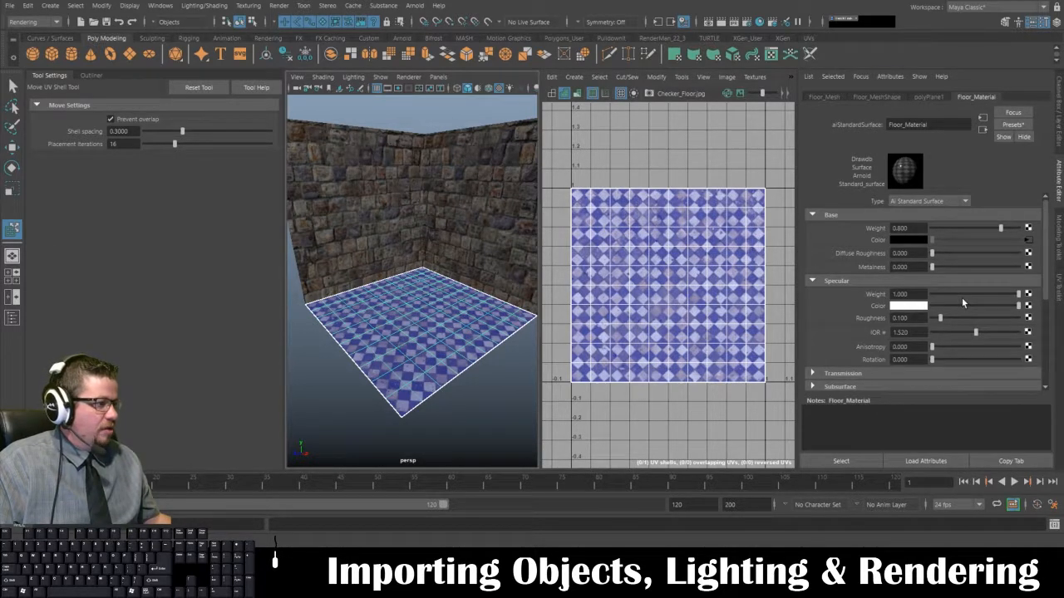
click(1029, 306)
click(336, 173)
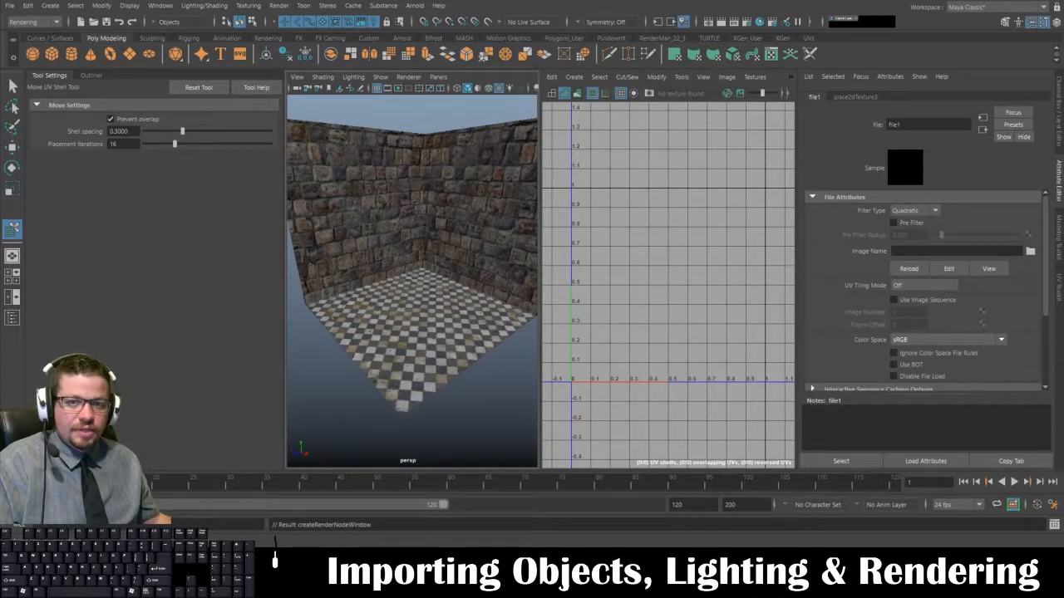
- Load Checker_Floor_Specular.tga as the image of the floor's specular color texture and clear the selection
drag(0, 117, 587, 66)
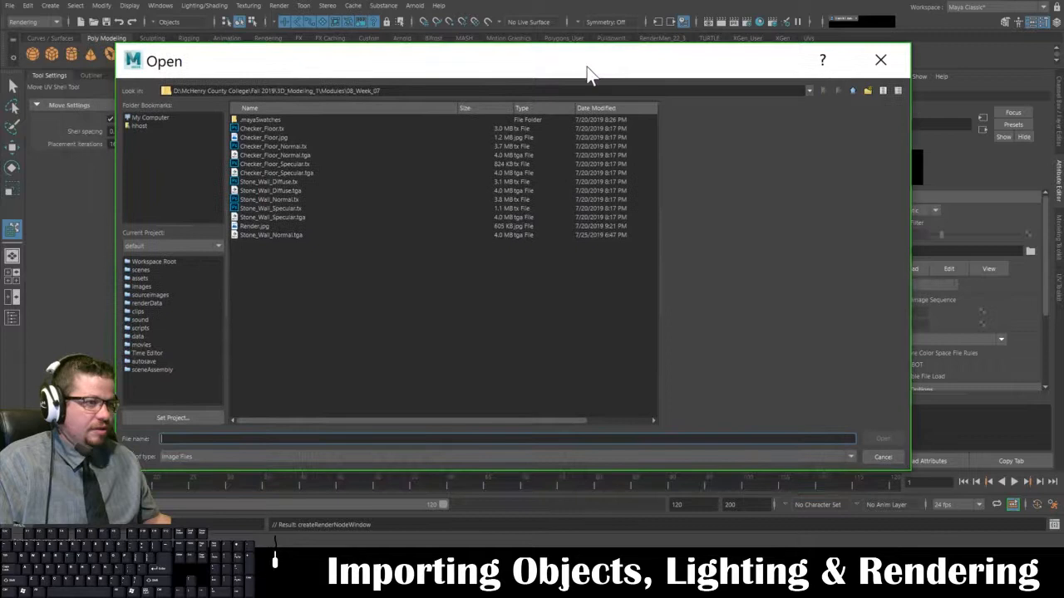
click(283, 173)
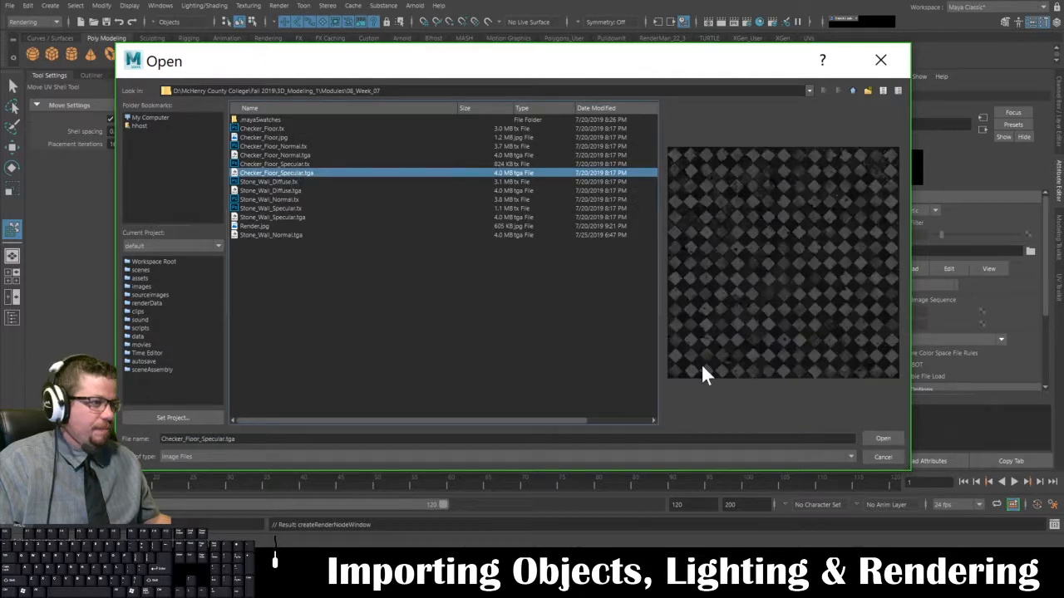
click(883, 439)
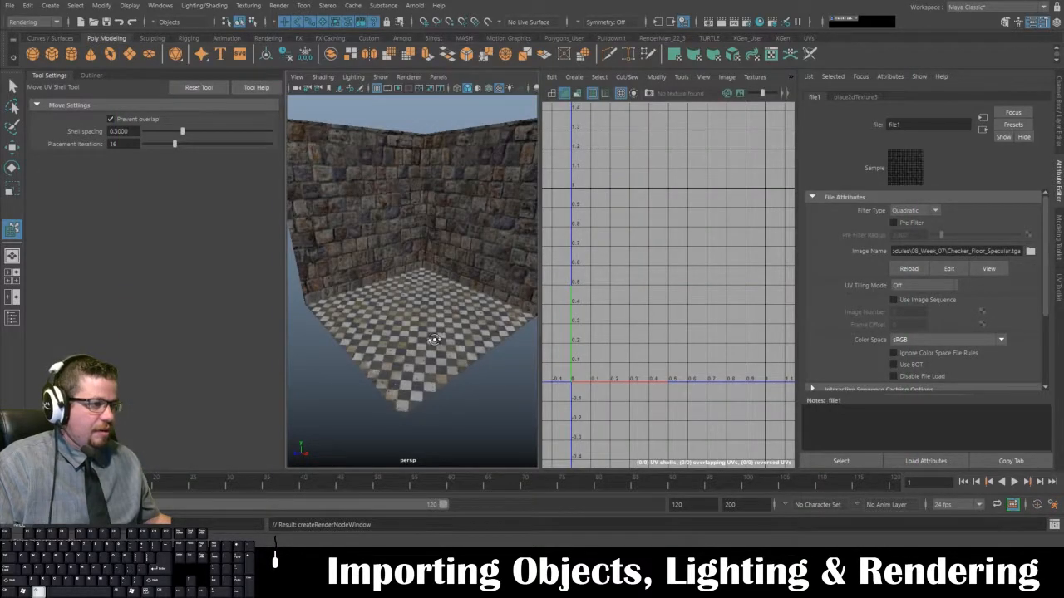
alt+drag(462, 357, 463, 309)
click(494, 371)
- Expand the perspective view to a single pane, select Wall_1_Mesh and connect a file texture to Wall_Material's specular color
alt+right_drag(462, 309, 424, 298)
alt+drag(424, 298, 422, 271)
alt+middle_drag(422, 271, 447, 294)
alt+right_drag(447, 294, 399, 255)
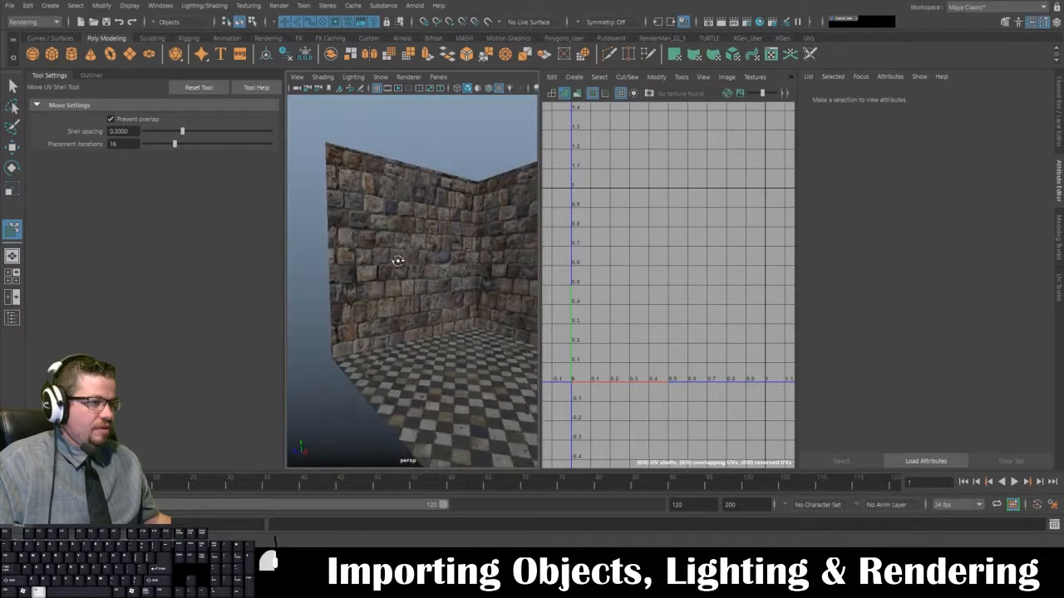
alt+drag(399, 254, 507, 284)
key(space)
click(515, 312)
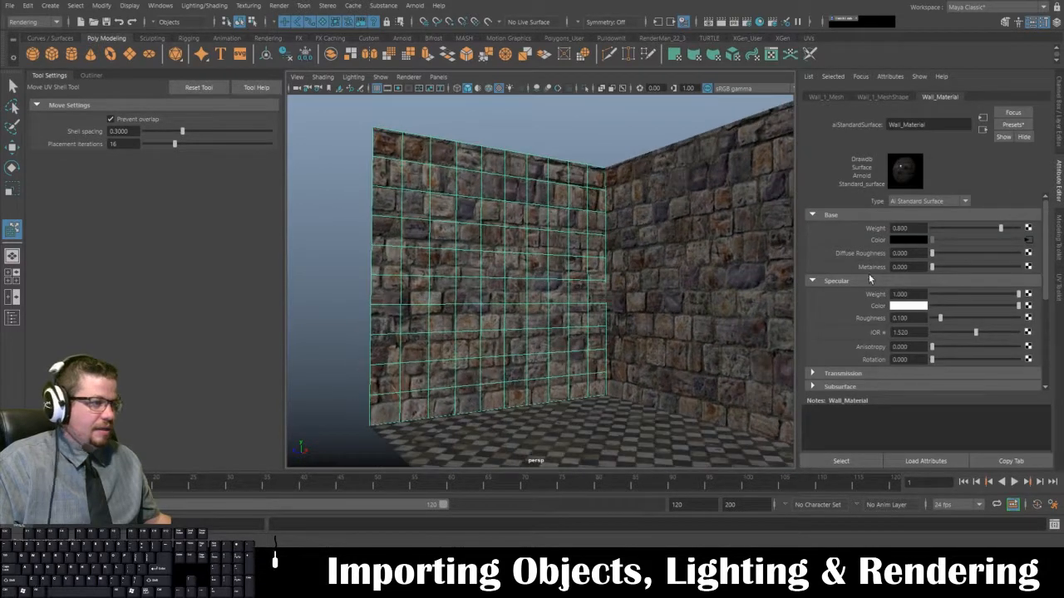
click(1028, 306)
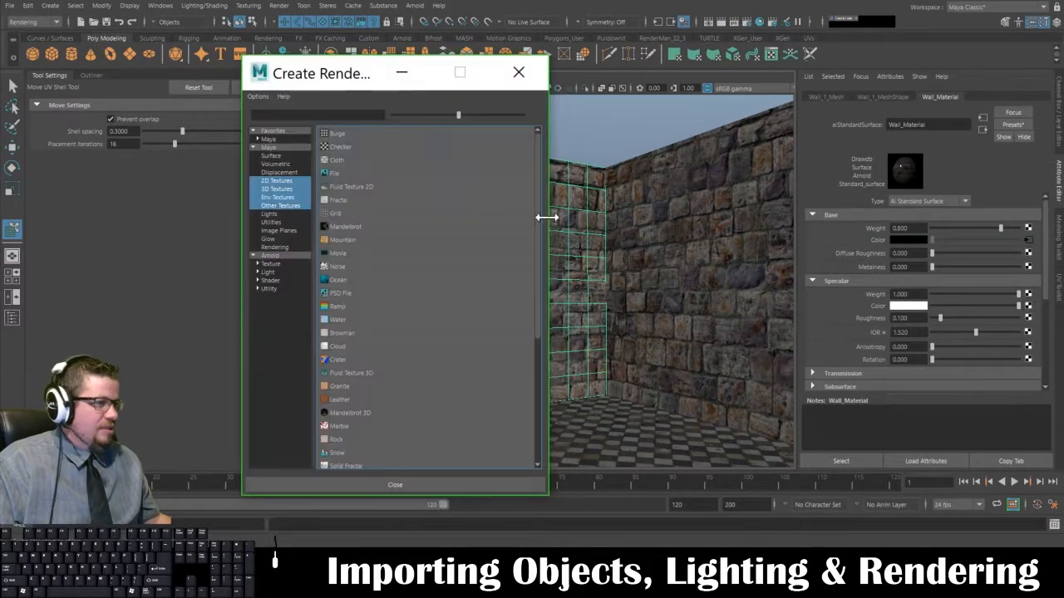
drag(340, 84, 342, 68)
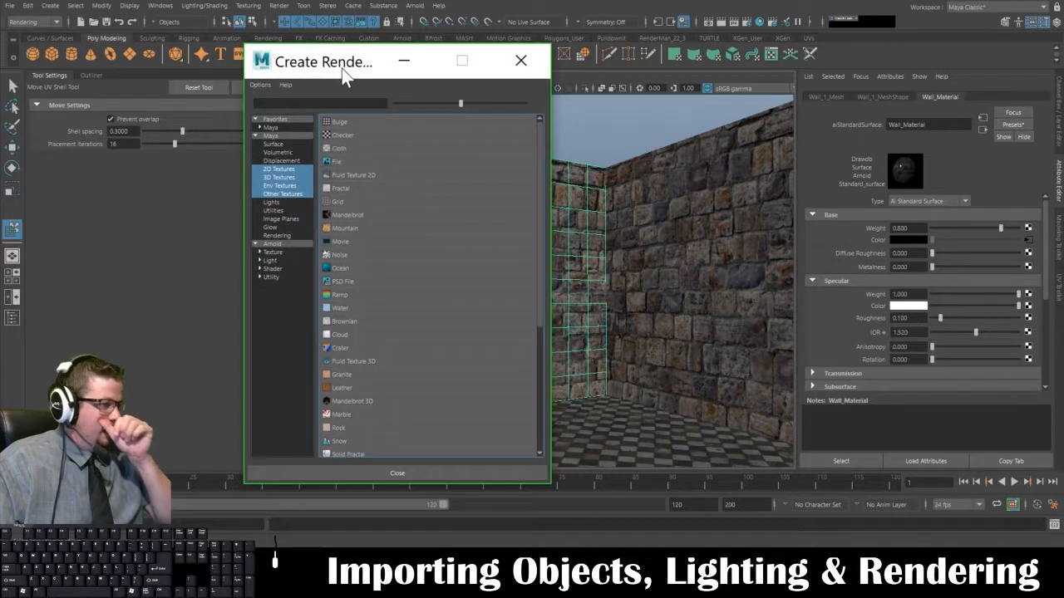
click(332, 162)
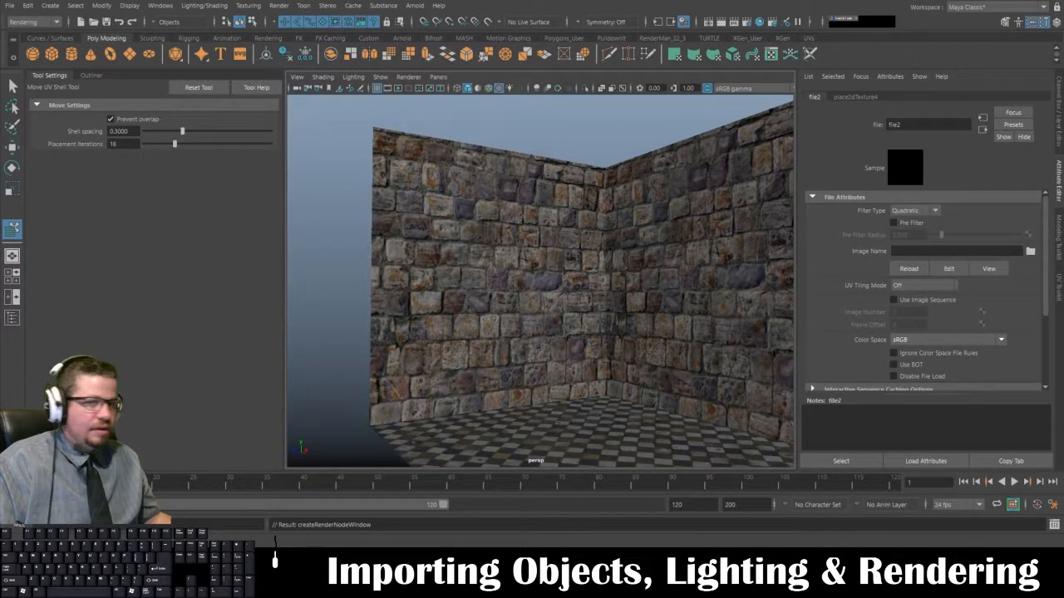
click(1029, 251)
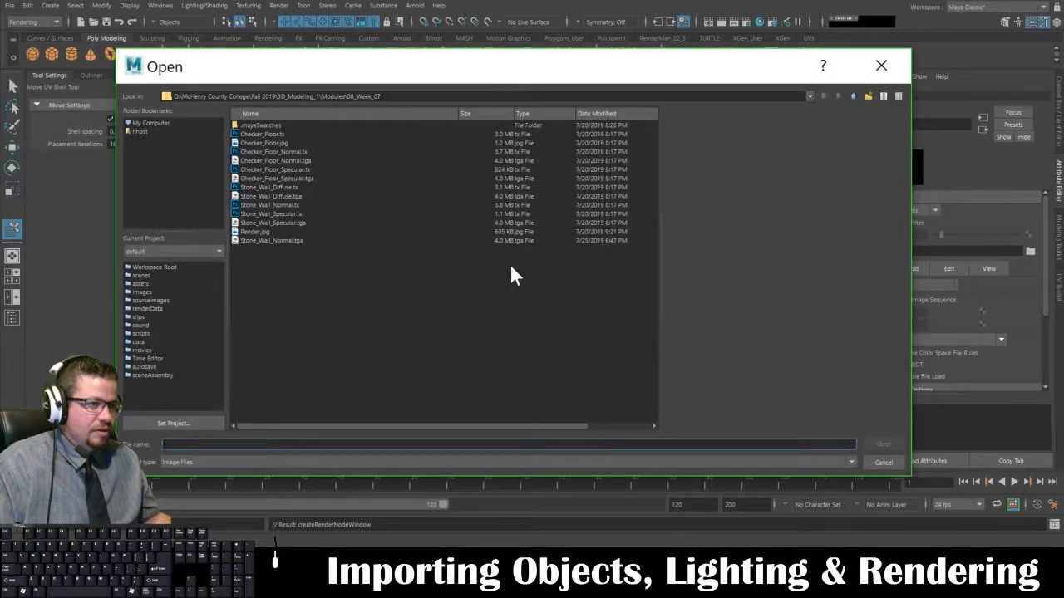
click(884, 463)
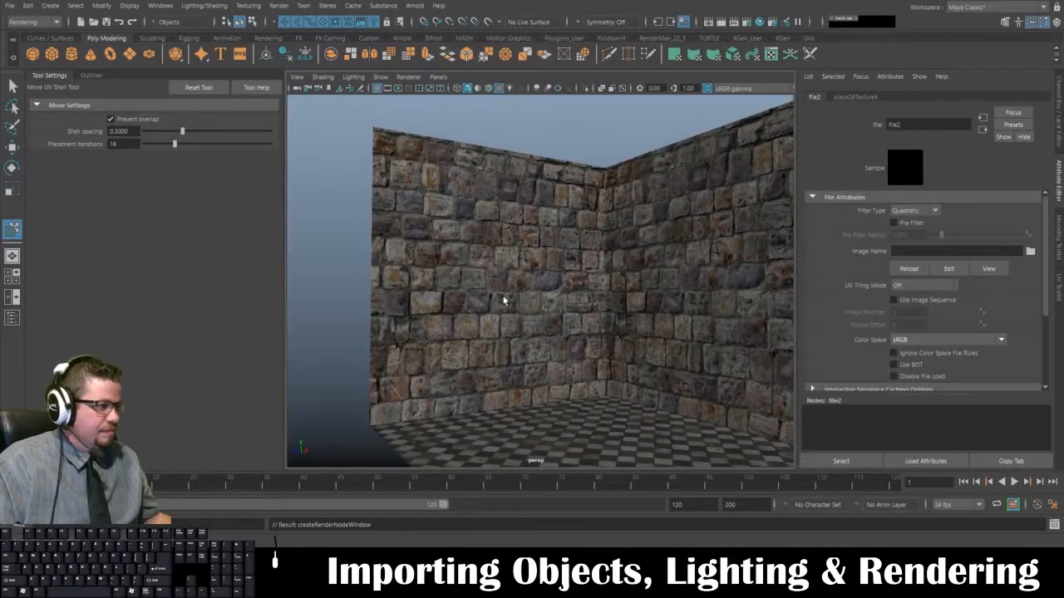
- Open the file texture on Wall_Material's specular color and rename it as Wall_Specular_Texture_File
click(426, 286)
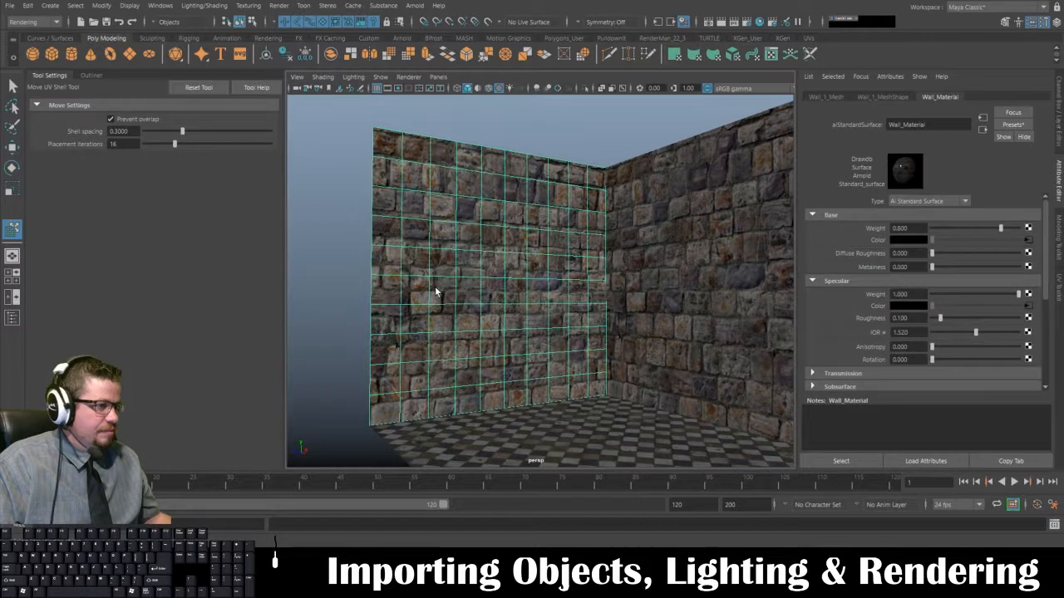
click(1028, 307)
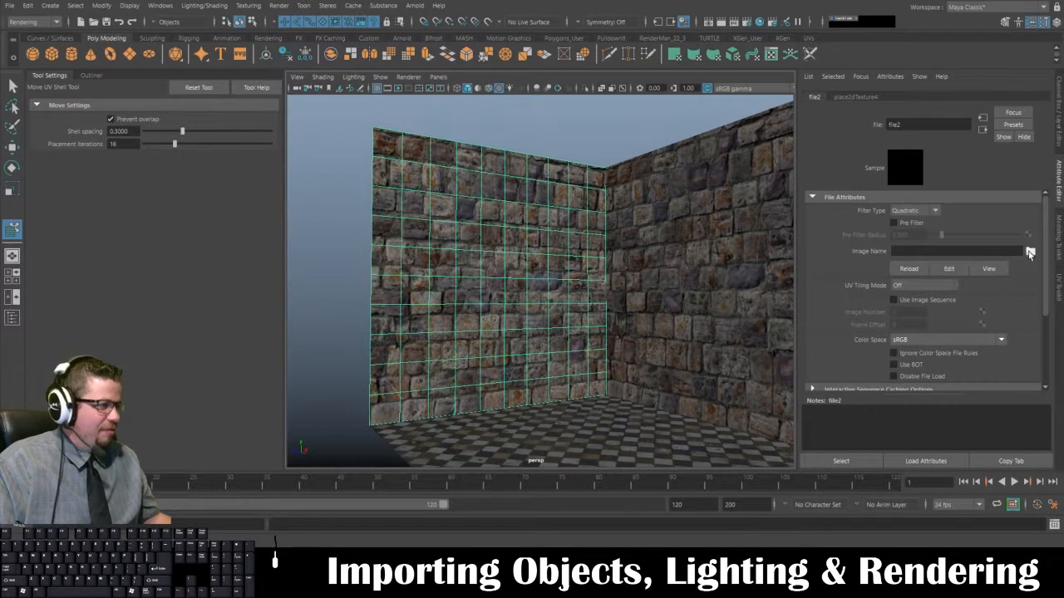
double_click(915, 124)
text(S)
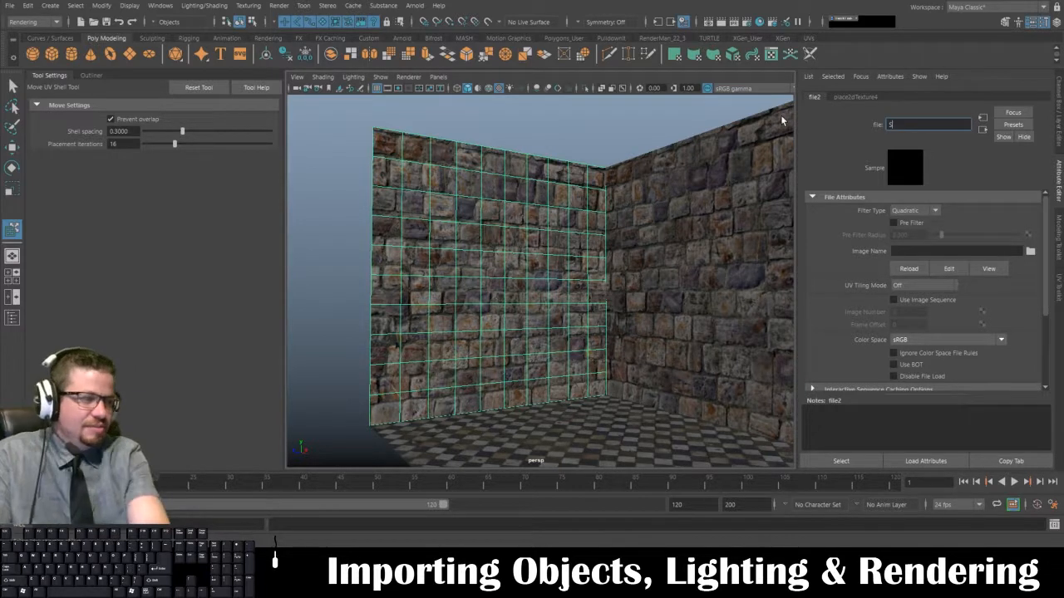
text(teuc)
key(BackSpace)
key(BackSpace)
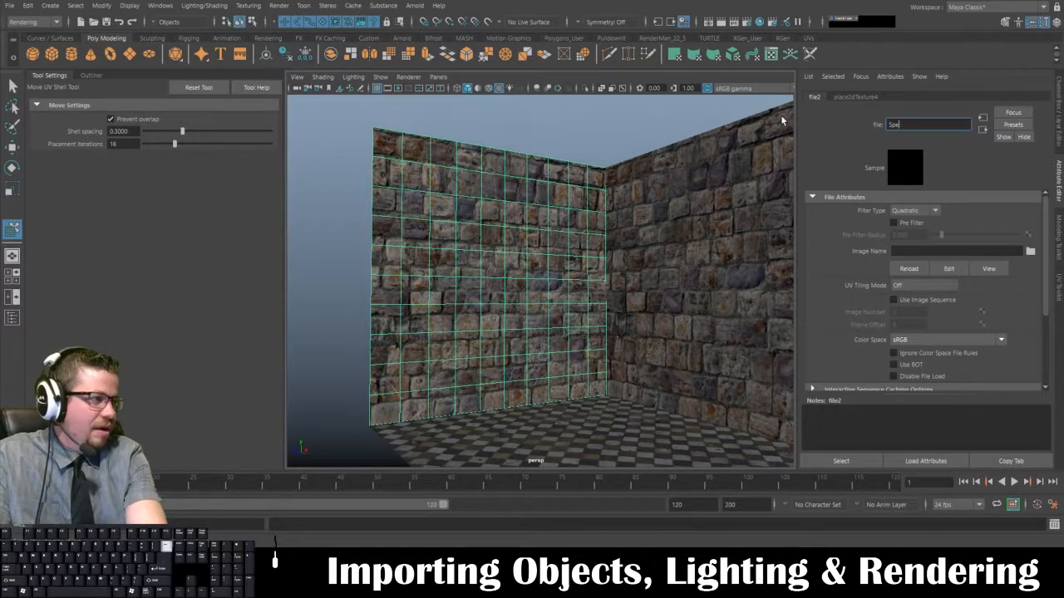
text(Wall_S)
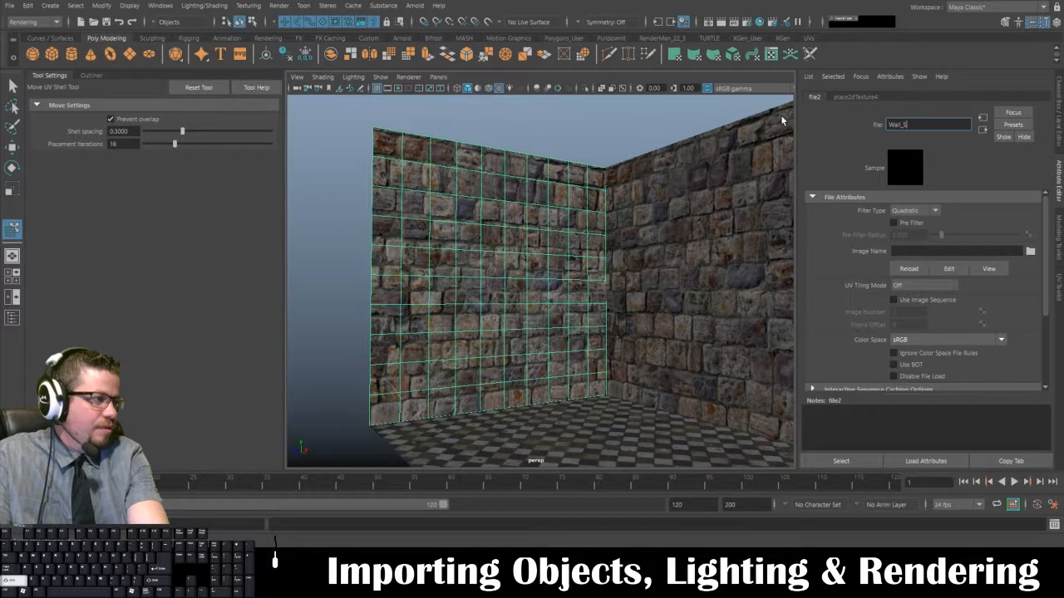
text(pecular)
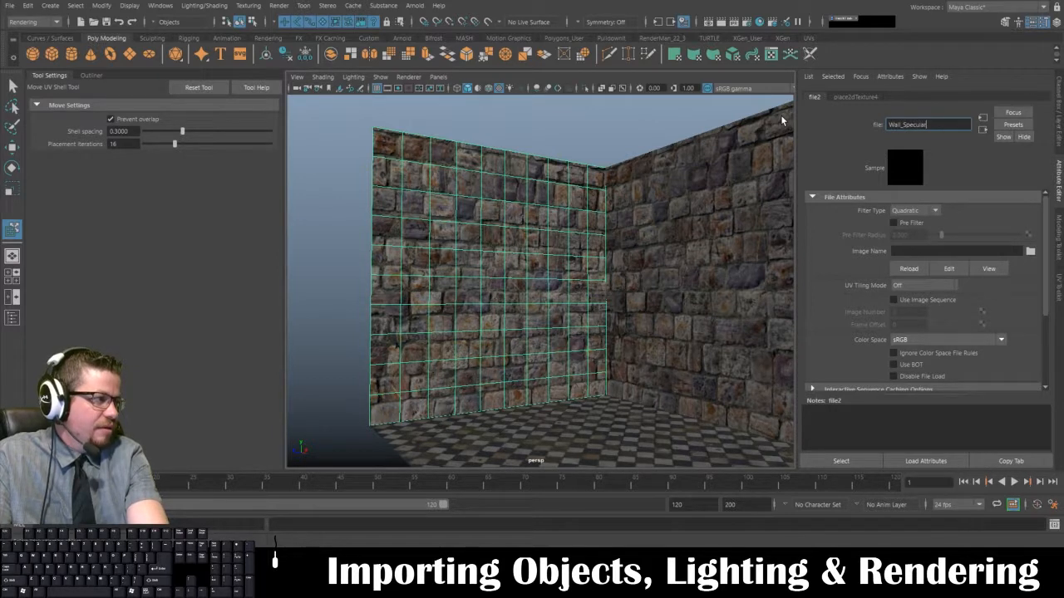
text(_Texture_File)
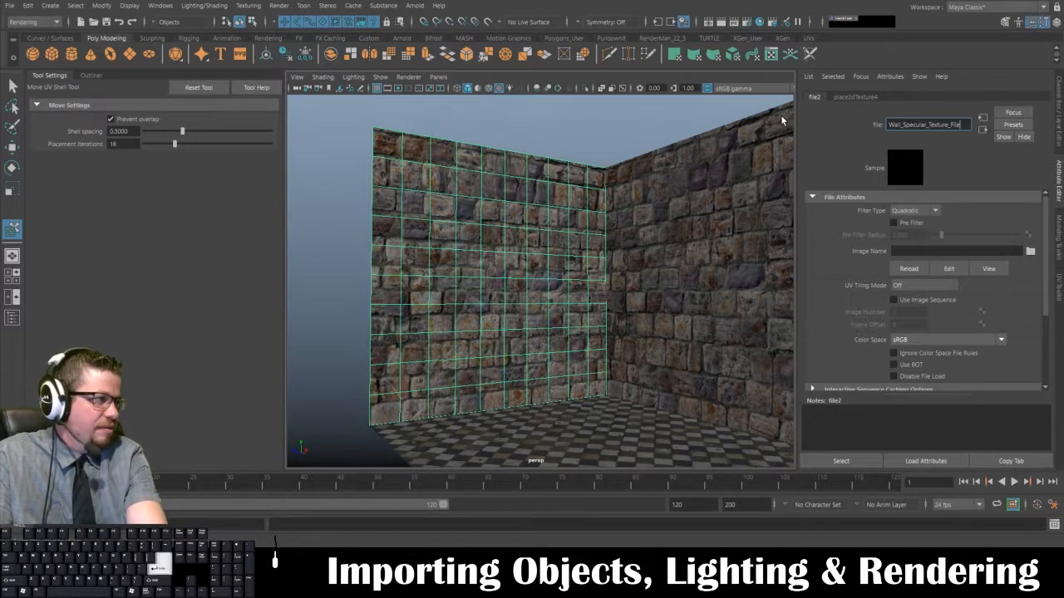
key(Return)
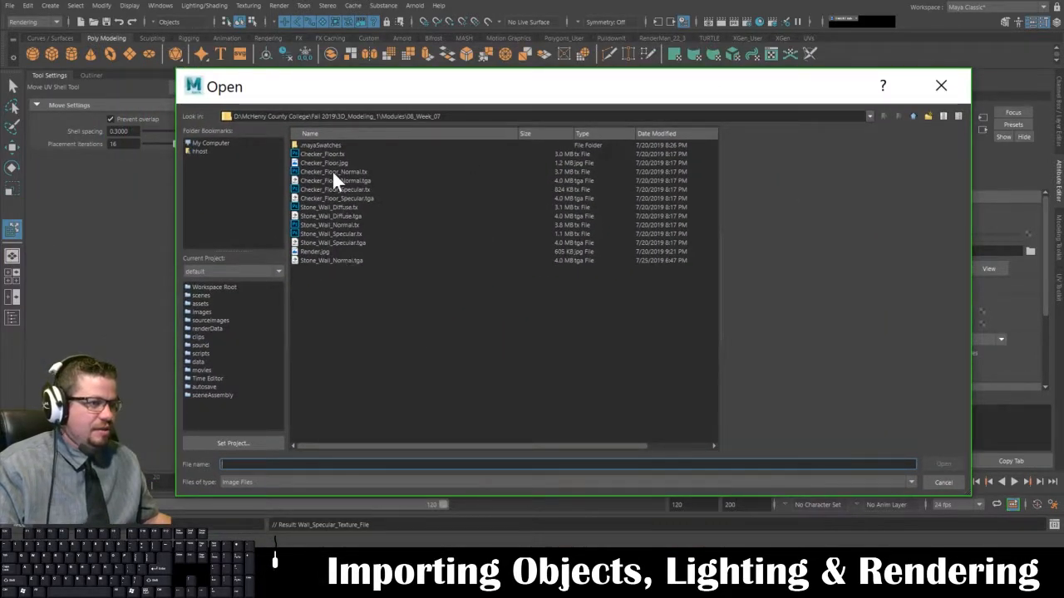
- Load Stone_Wall_Specular.tga as the image of the wall's specular texture and clear the selection
click(329, 164)
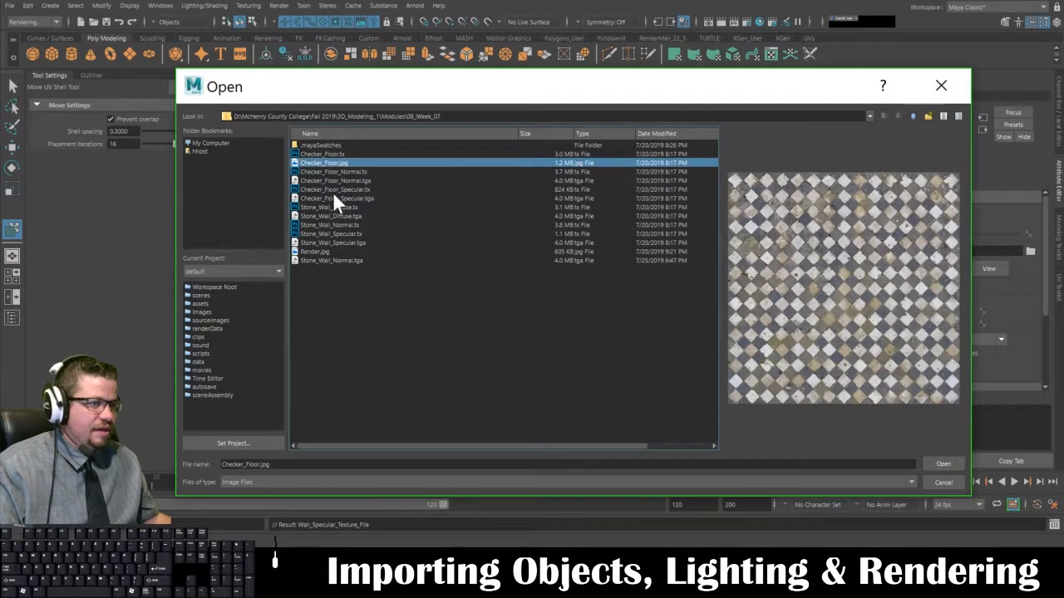
click(334, 198)
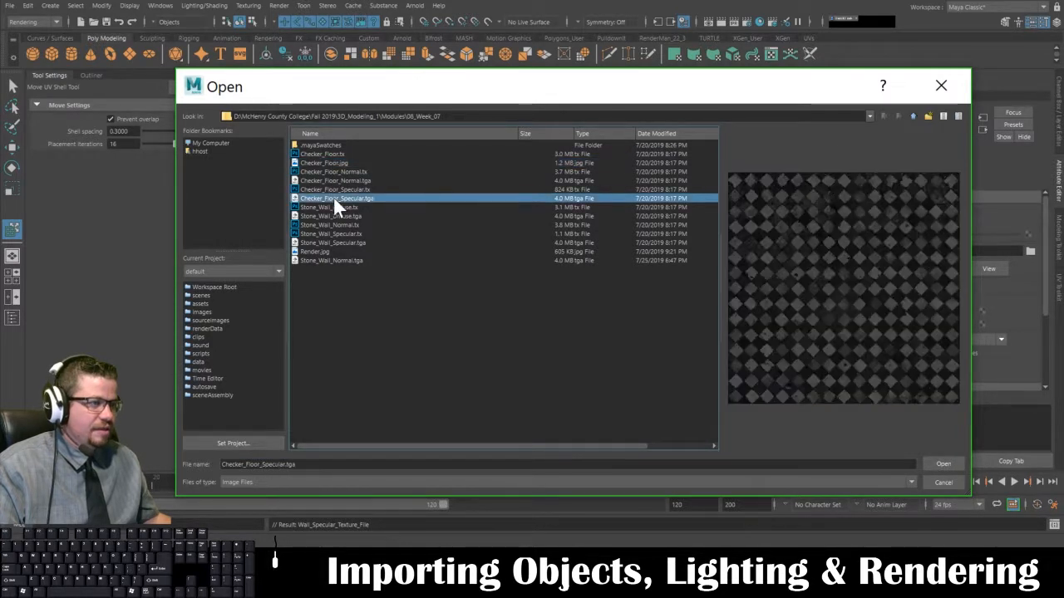
click(333, 241)
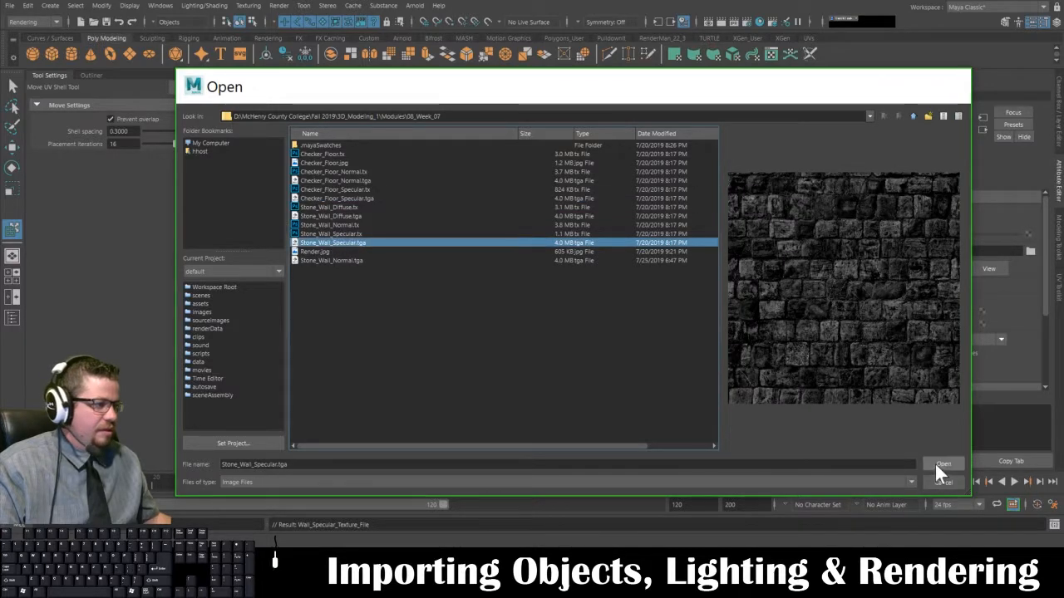
click(937, 465)
click(569, 158)
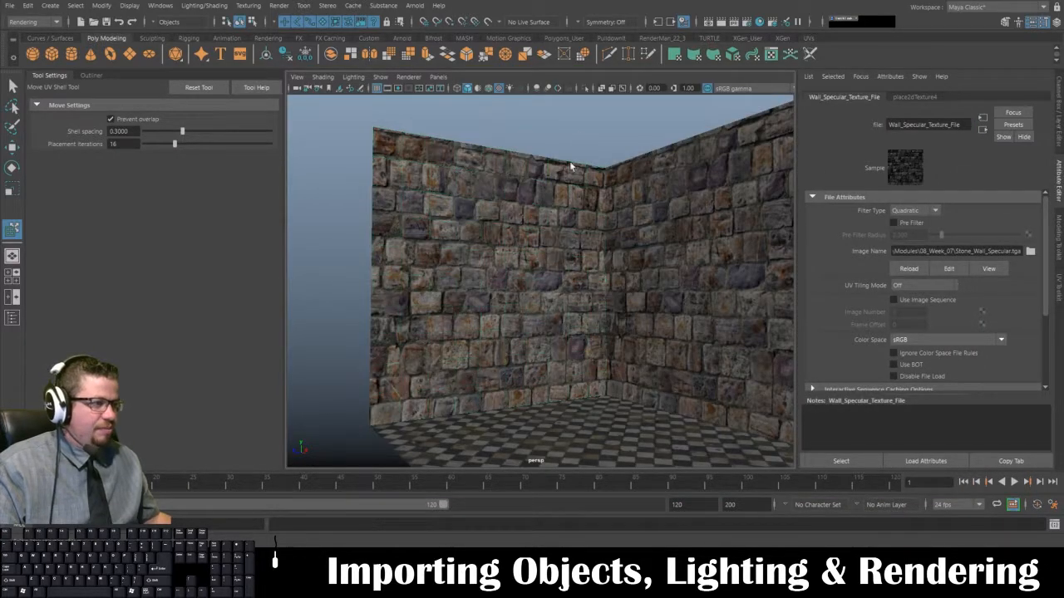
- Select Wall_1_Mesh and connect a file texture to the bump mapping in Wall_Material's geometry attributes
alt+drag(535, 252, 465, 267)
click(464, 267)
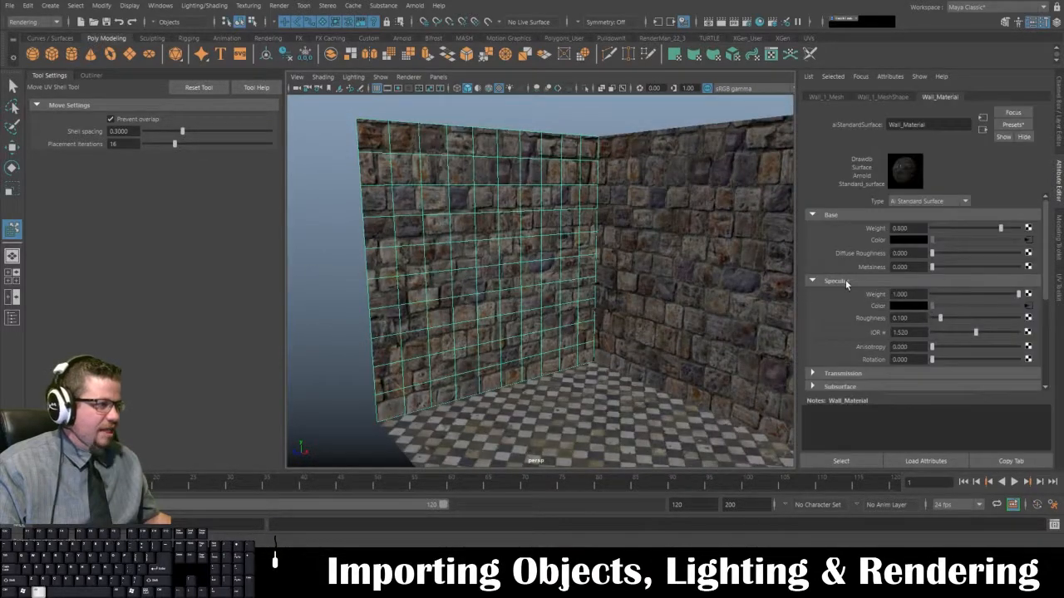
scroll(853, 291, down, 2)
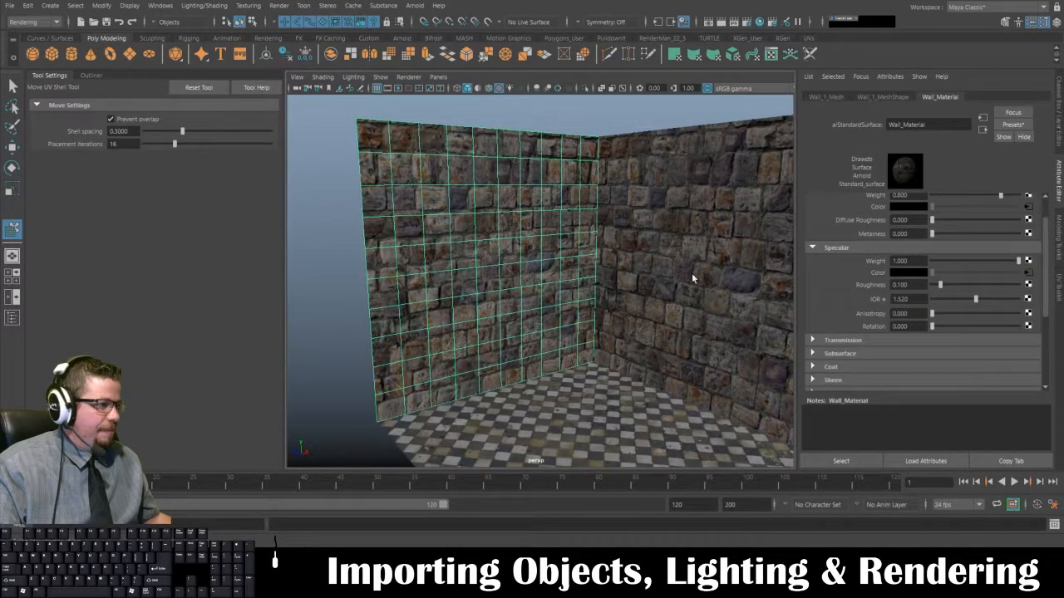
click(535, 109)
alt+drag(586, 289, 522, 271)
click(522, 271)
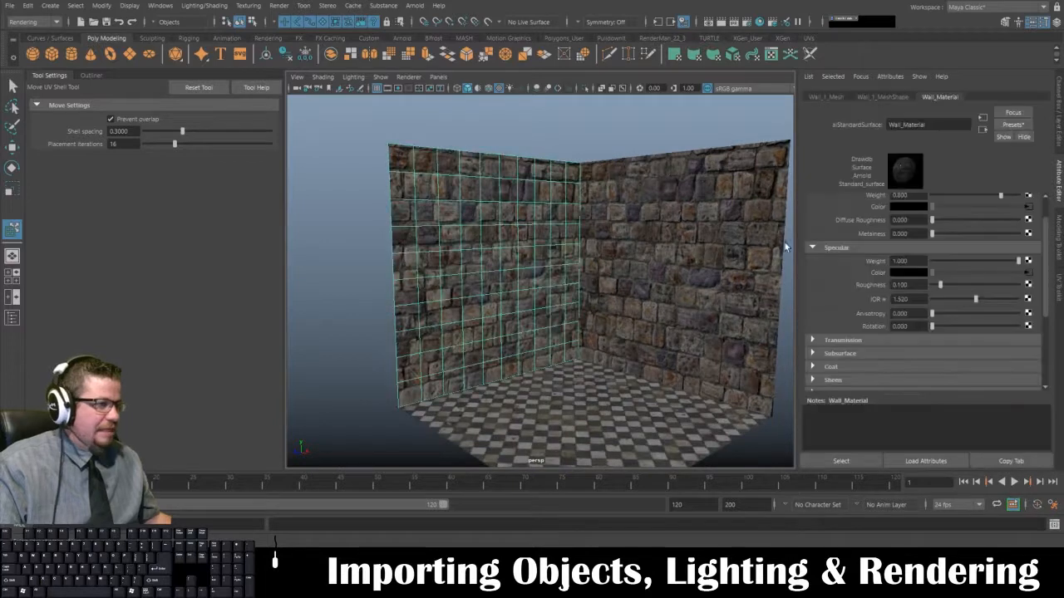
scroll(871, 252, down, 3)
scroll(848, 254, down, 2)
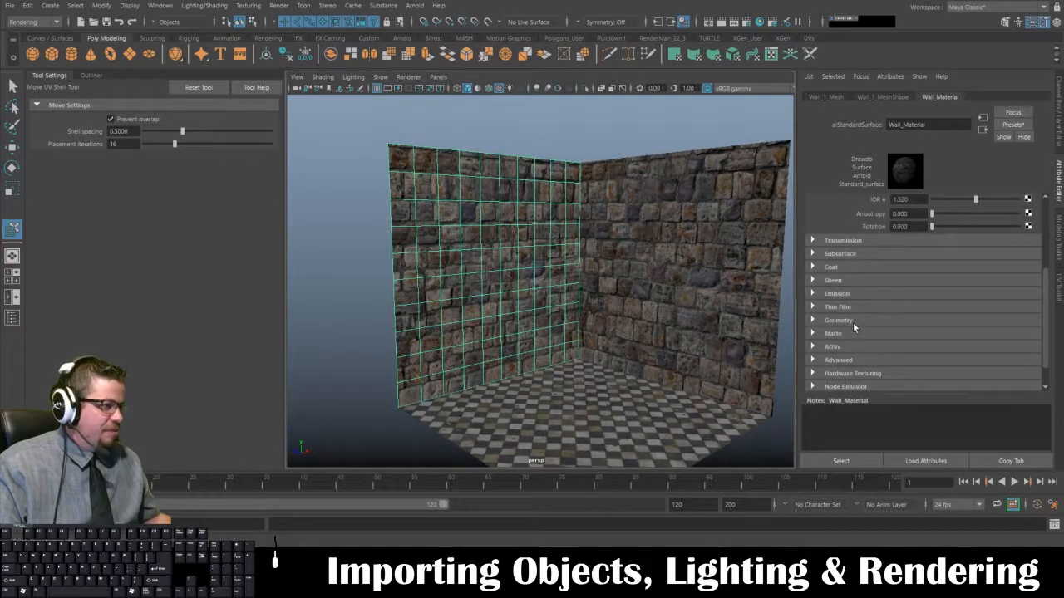
click(836, 324)
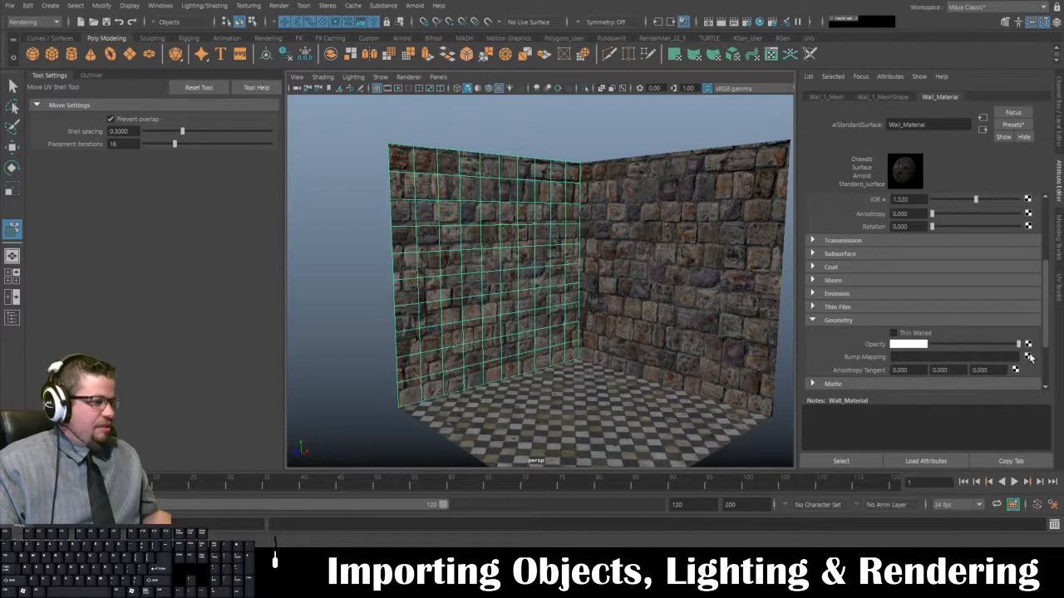
scroll(846, 257, up, 4)
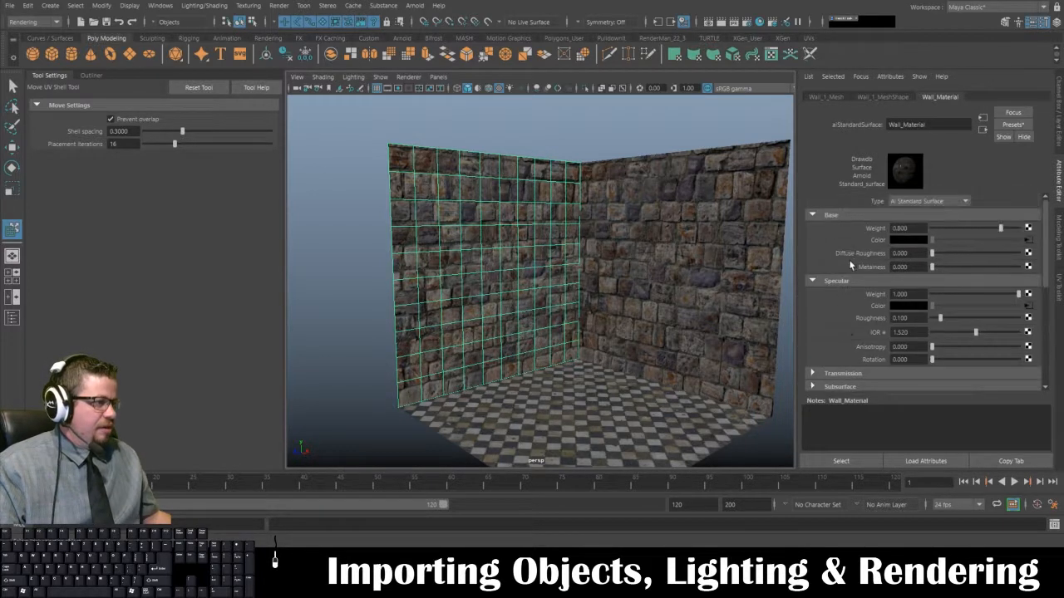
scroll(849, 237, down, 6)
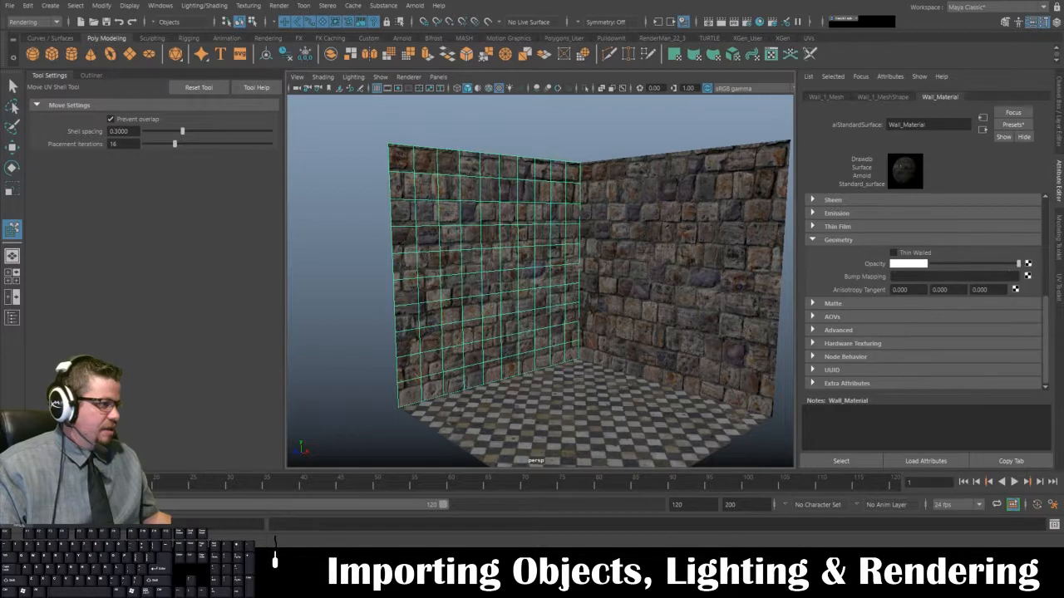
click(1027, 277)
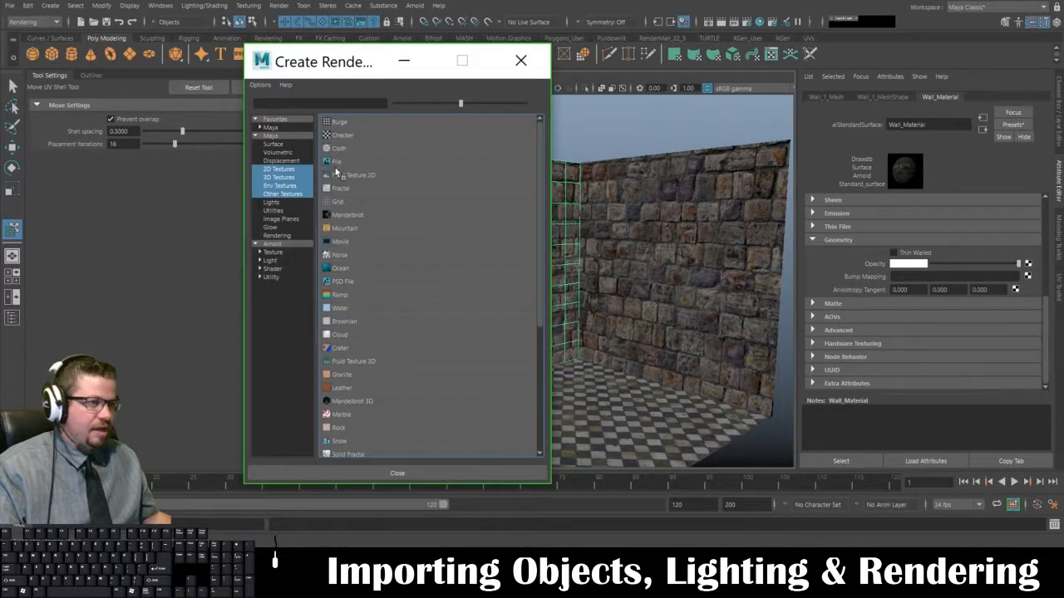
click(337, 163)
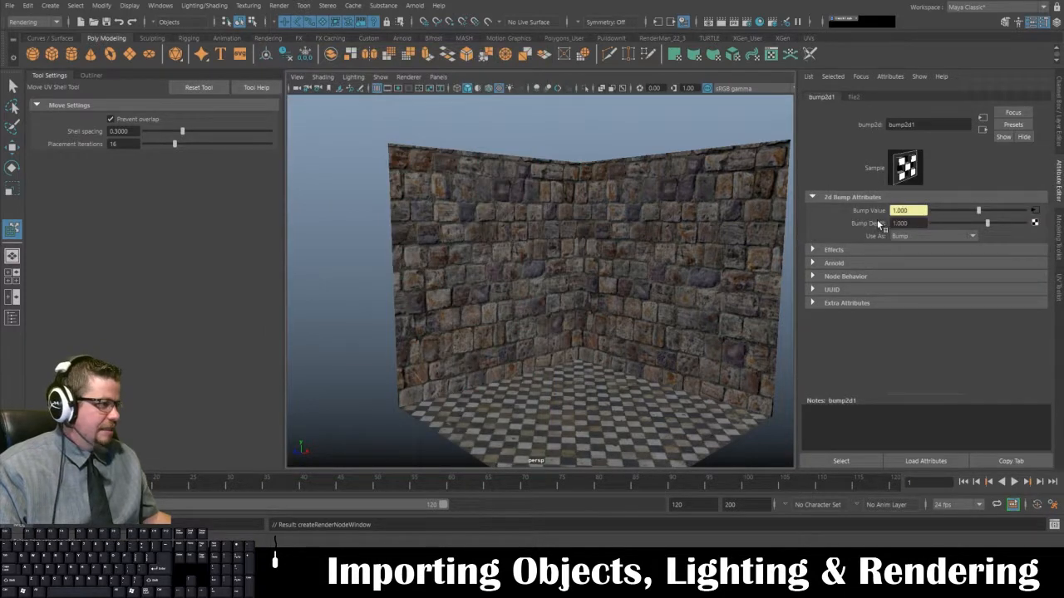
- Set the wall's bump node to be used as Tangent Space Normals
click(923, 237)
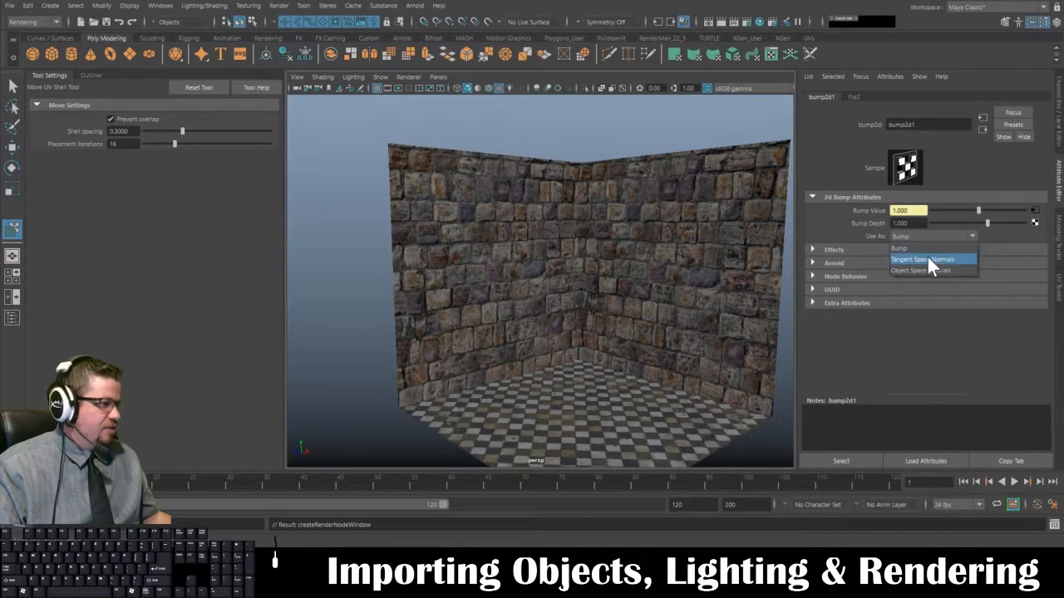
click(930, 260)
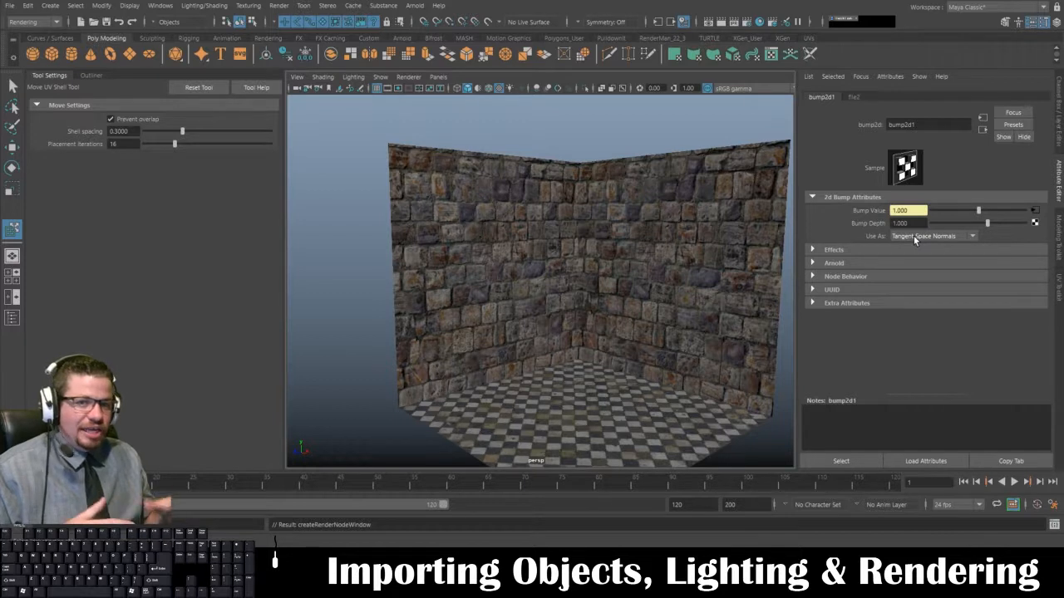
click(915, 238)
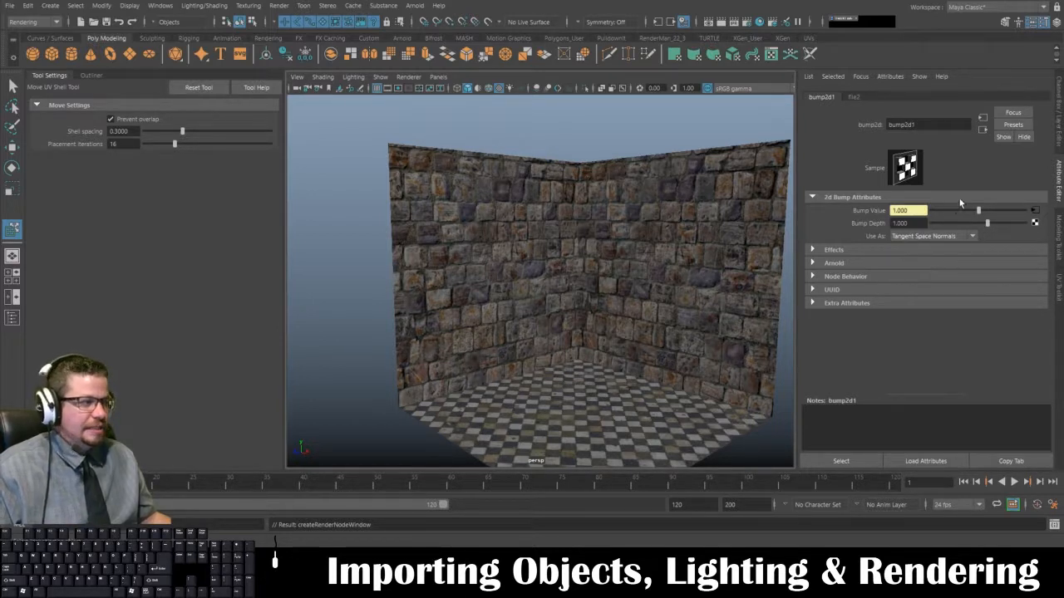
- Rename the file texture feeding the wall's bump node as Wall_Normal_Texture_File
click(855, 97)
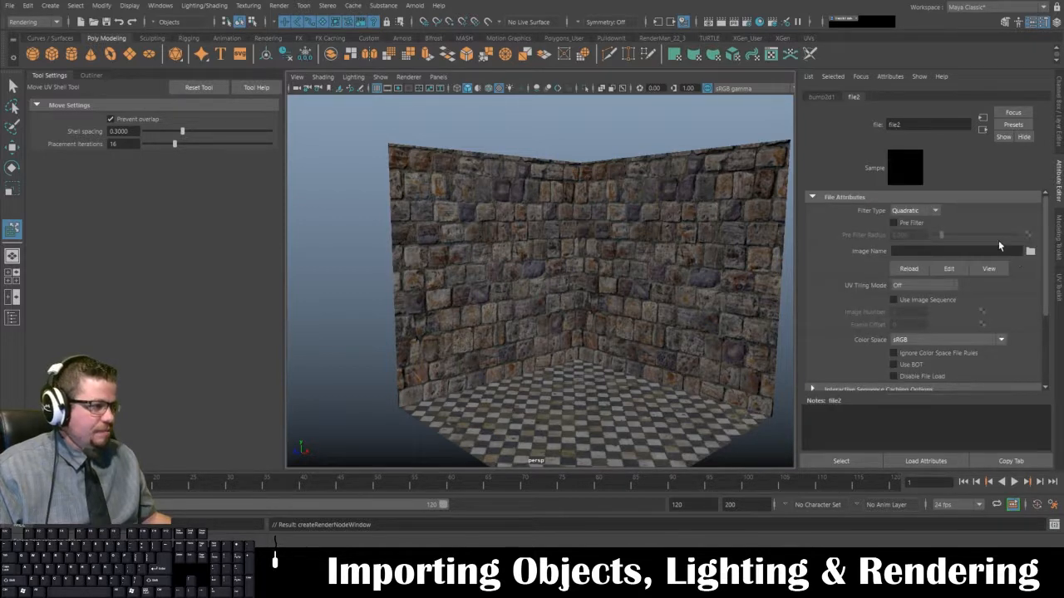
drag(914, 124, 802, 123)
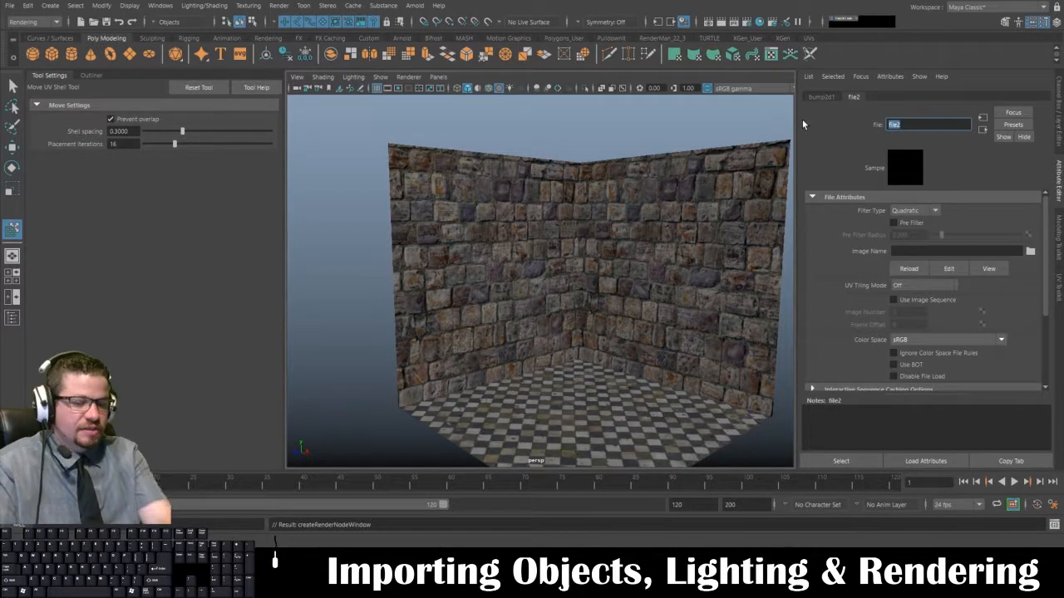
text(Wall_)
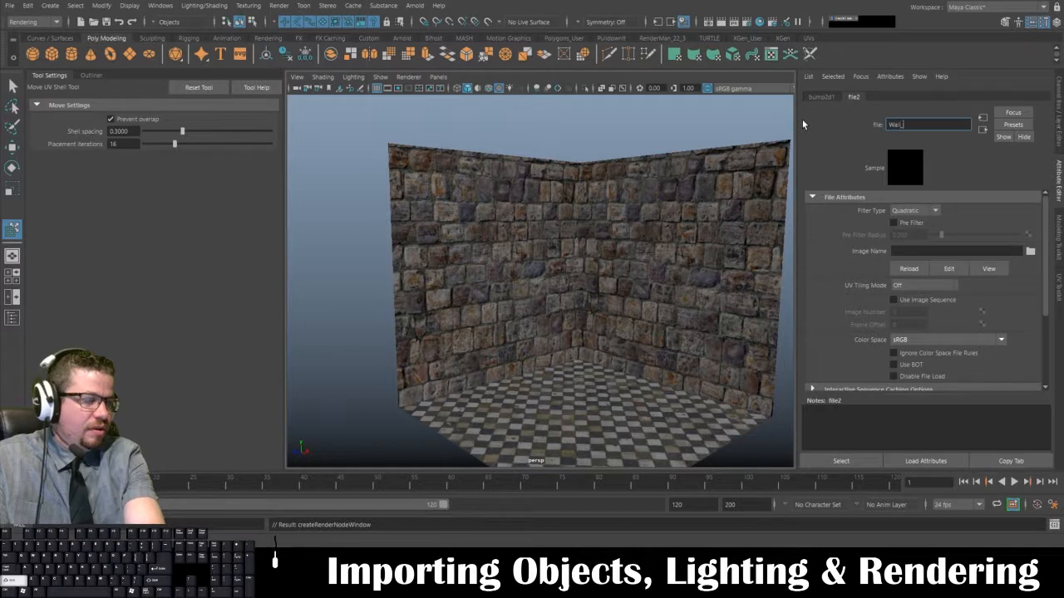
text(Normal_Te)
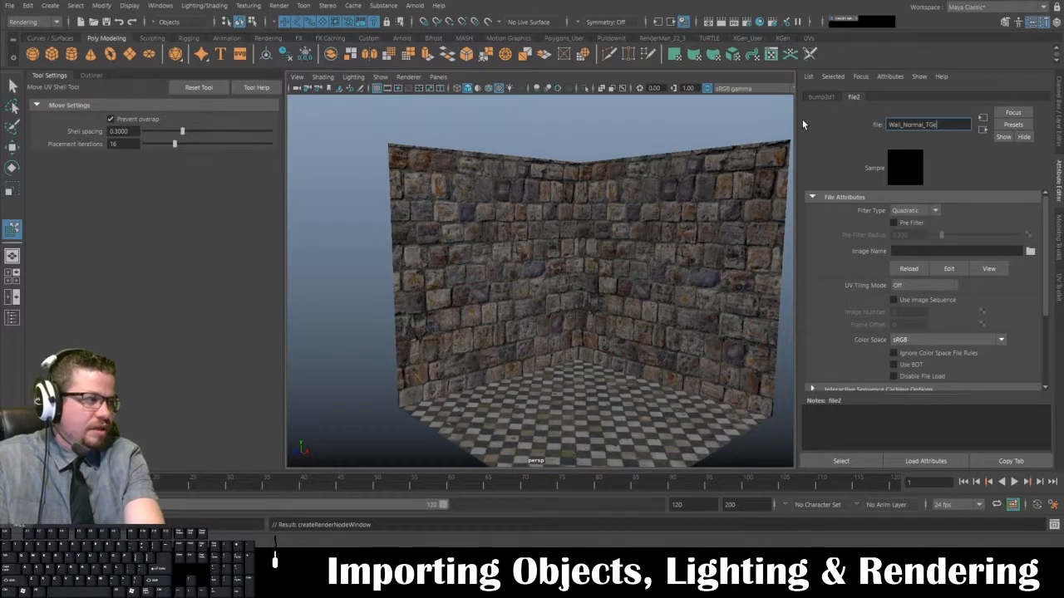
text(xture)
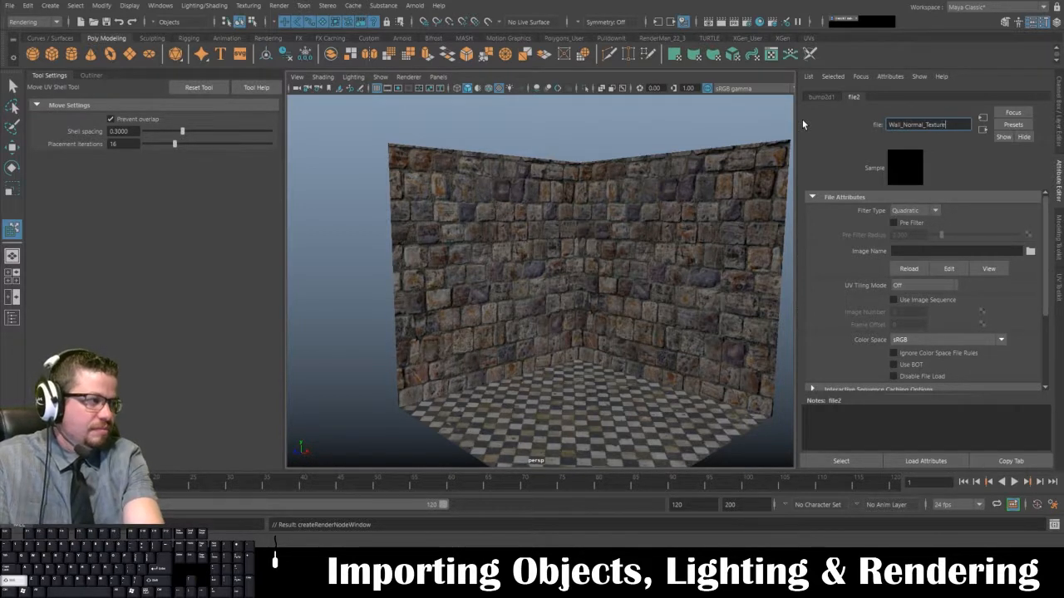
text(_File)
key(Return)
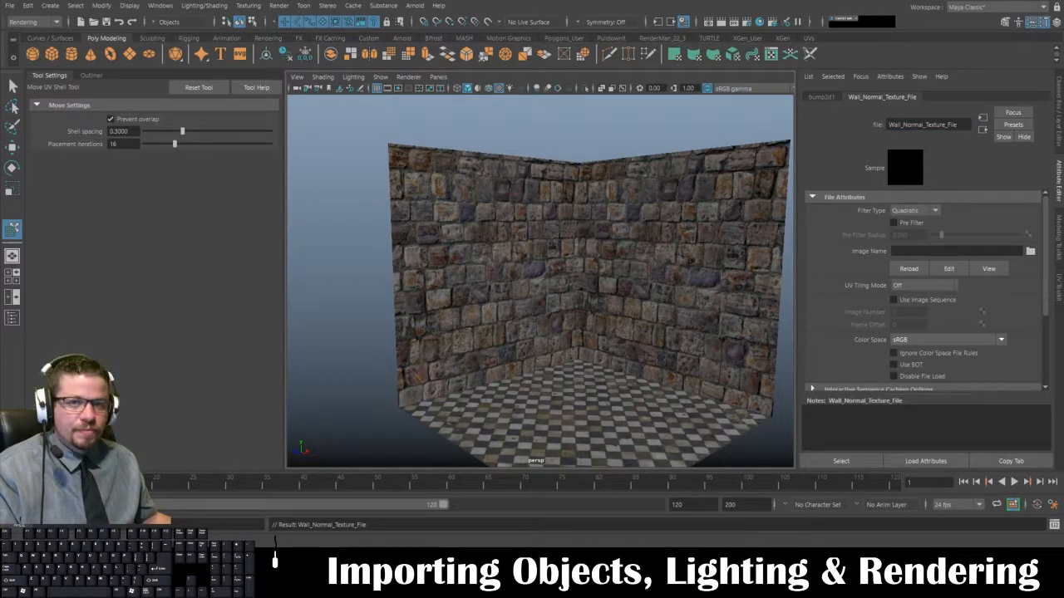
- Load Stone_Wall_Normal.tga as the image of the wall's normal texture
click(1030, 251)
drag(491, 80, 599, 65)
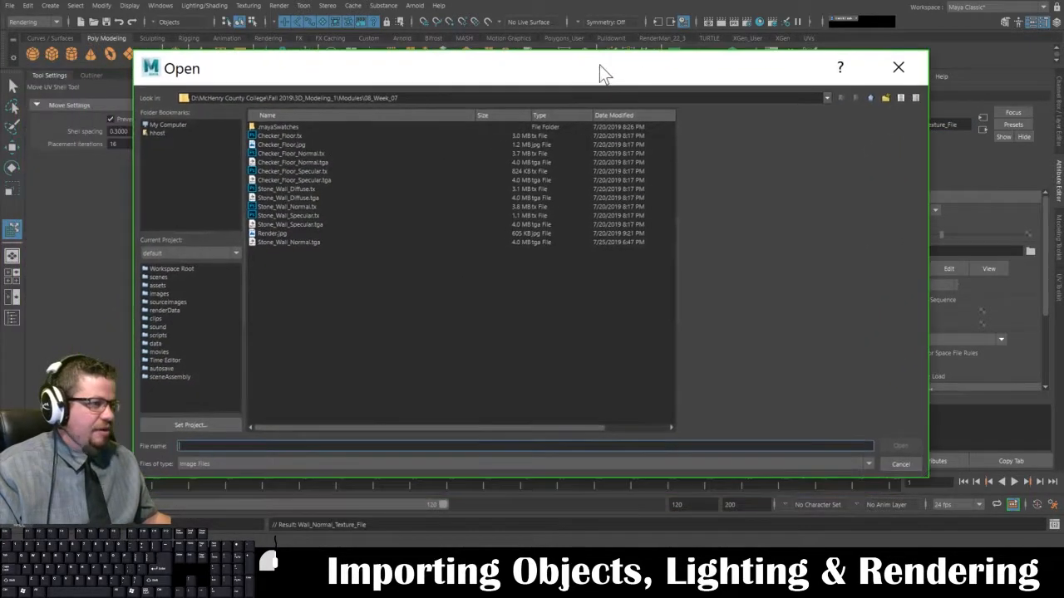
click(289, 243)
drag(355, 70, 314, 39)
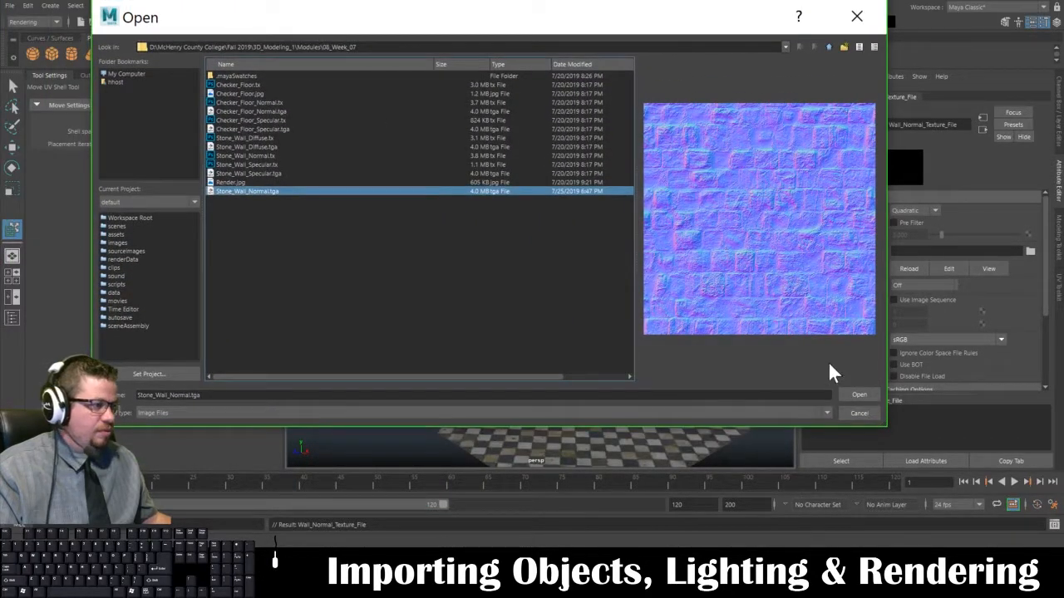
click(859, 395)
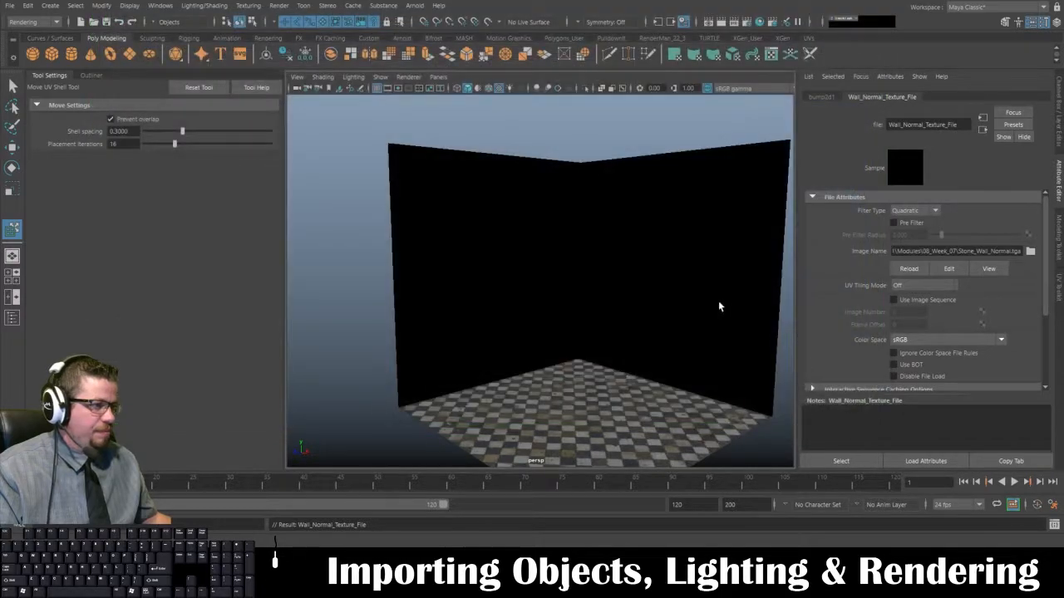
- Examine how the normal map shades the stones on both walls from several angles
alt+drag(620, 279, 587, 272)
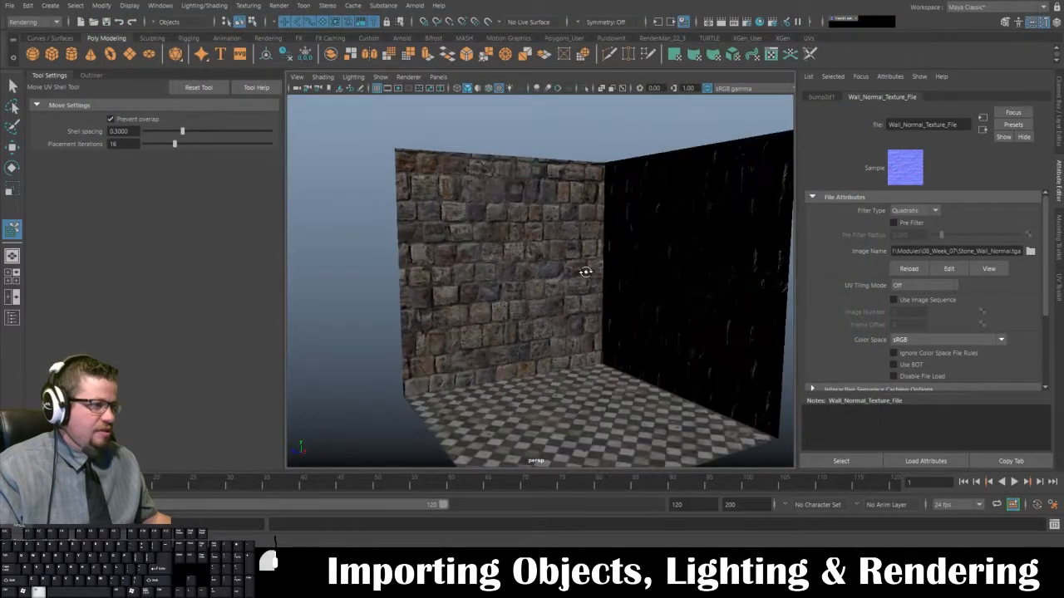
alt+right_drag(587, 272, 575, 328)
alt+drag(575, 328, 535, 345)
alt+right_drag(534, 345, 516, 287)
mouse_move(516, 288)
alt+mouse_down()
mouse_move(544, 365)
mouse_move(558, 361)
mouse_move(525, 335)
mouse_move(546, 321)
mouse_move(541, 335)
mouse_move(502, 269)
mouse_move(530, 277)
mouse_move(535, 245)
mouse_move(527, 263)
mouse_move(471, 286)
mouse_move(432, 275)
mouse_move(468, 247)
mouse_move(541, 266)
mouse_move(562, 305)
mouse_move(527, 292)
mouse_move(544, 266)
mouse_move(570, 270)
mouse_move(518, 302)
mouse_move(541, 269)
mouse_move(576, 264)
mouse_move(567, 274)
mouse_move(581, 296)
mouse_move(618, 280)
mouse_move(537, 281)
mouse_move(610, 308)
mouse_move(404, 340)
mouse_move(523, 302)
mouse_move(468, 335)
mouse_move(454, 317)
mouse_move(532, 337)
mouse_move(525, 318)
mouse_move(539, 221)
mouse_move(518, 298)
mouse_move(582, 304)
mouse_move(532, 245)
mouse_move(523, 295)
mouse_move(684, 123)
mouse_move(503, 249)
mouse_move(468, 252)
mouse_move(494, 254)
alt+mouse_up()
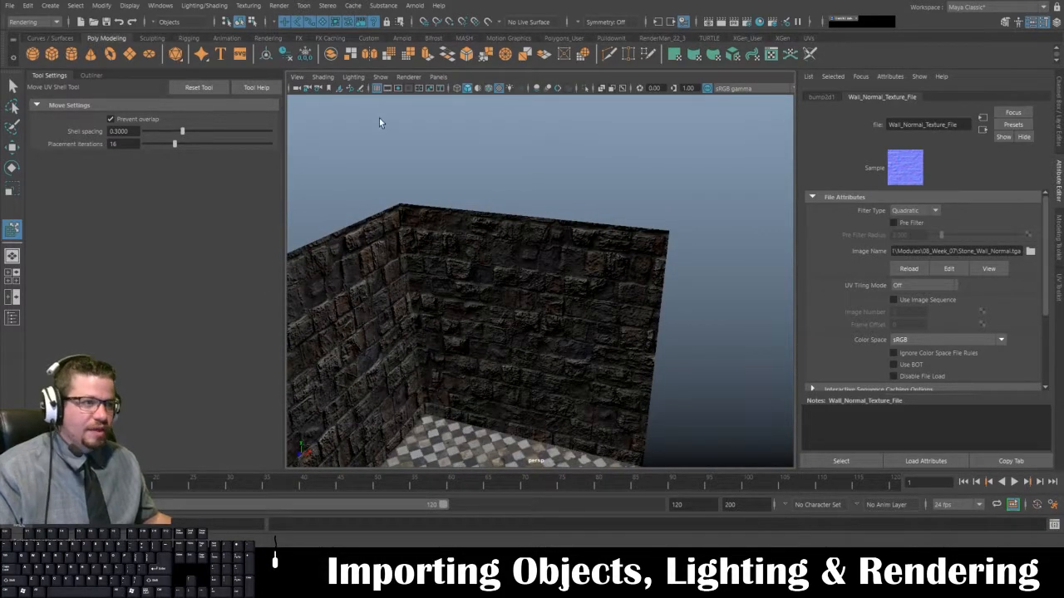
- Preview the textured room from several angles with the Legacy Default Viewport renderer and return to Viewport 2.0
click(409, 77)
click(417, 109)
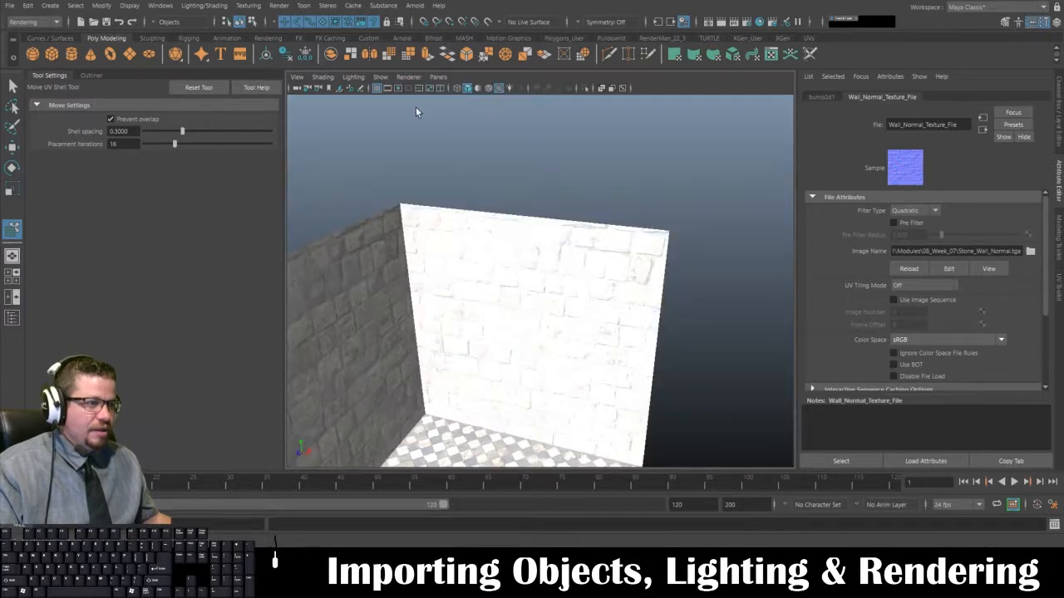
alt+drag(480, 181, 458, 190)
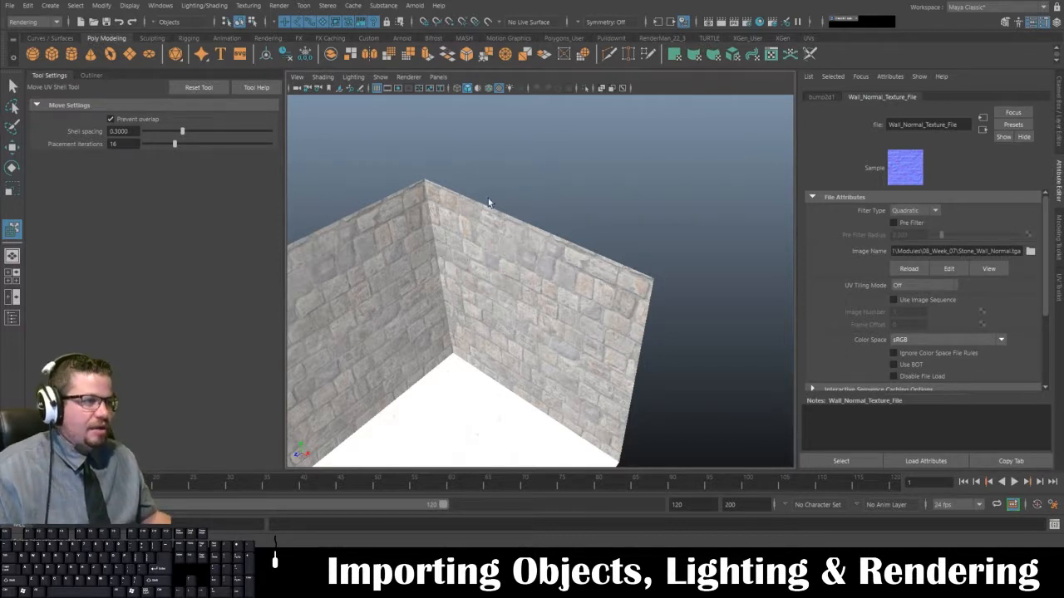
alt+drag(469, 266, 466, 189)
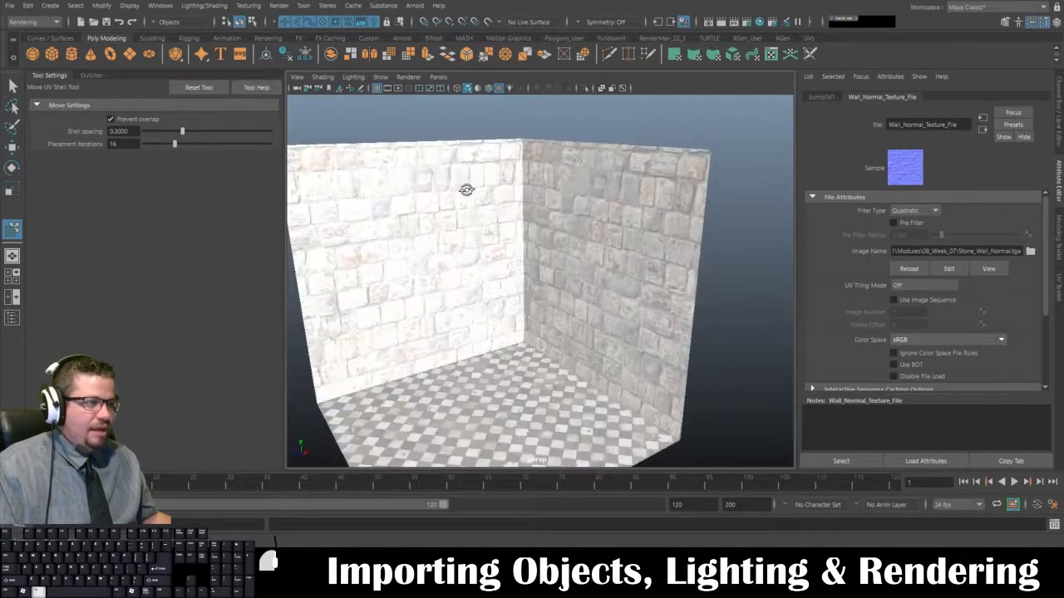
click(413, 77)
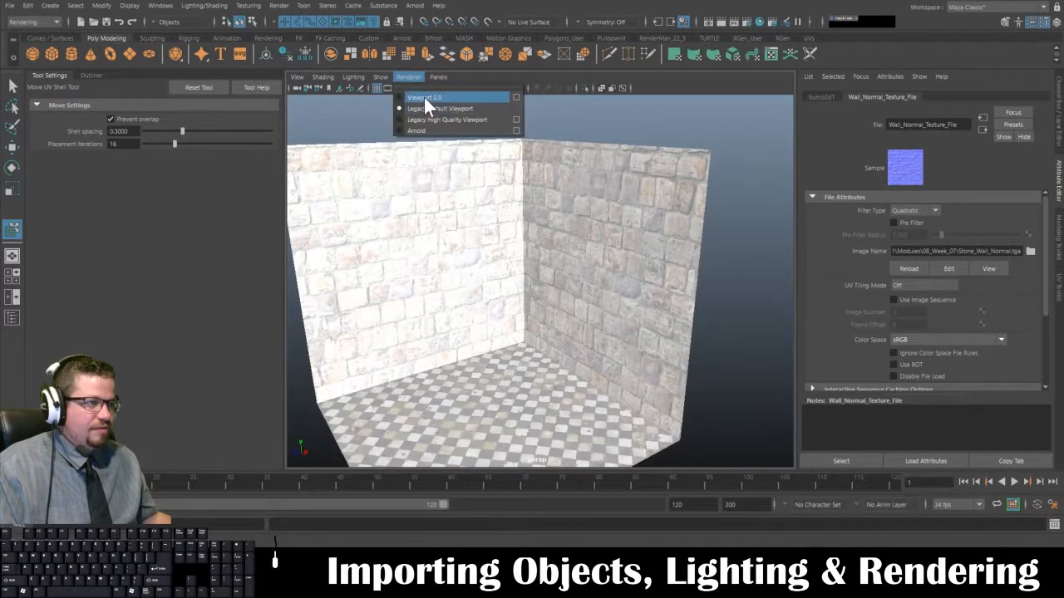
click(423, 94)
- Rename the file texture feeding the floor material's specular color as Floor_Specular_Texture_File
alt+drag(498, 178, 596, 356)
click(492, 331)
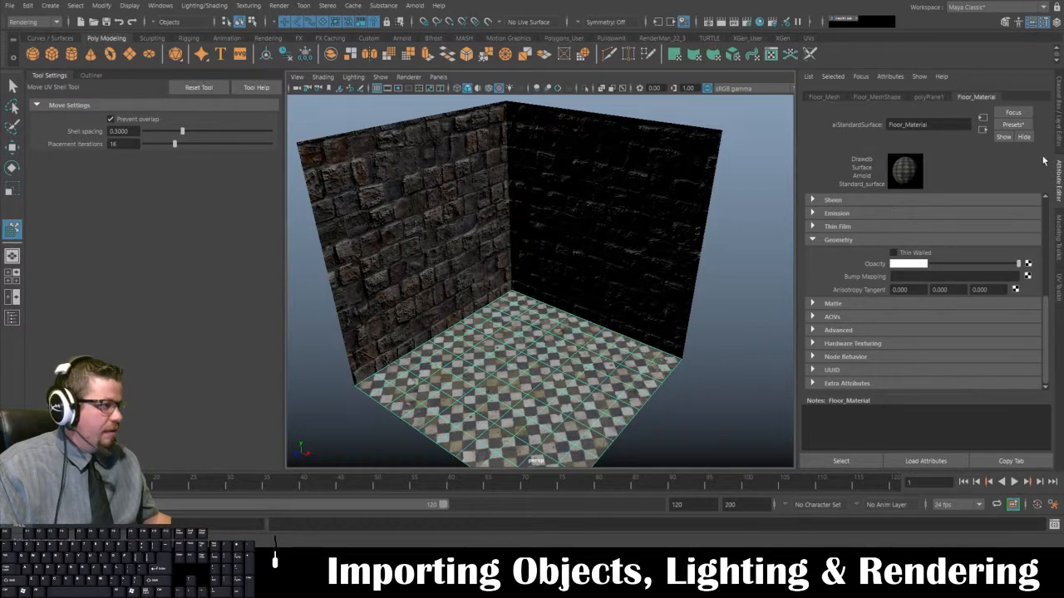
scroll(910, 282, up, 10)
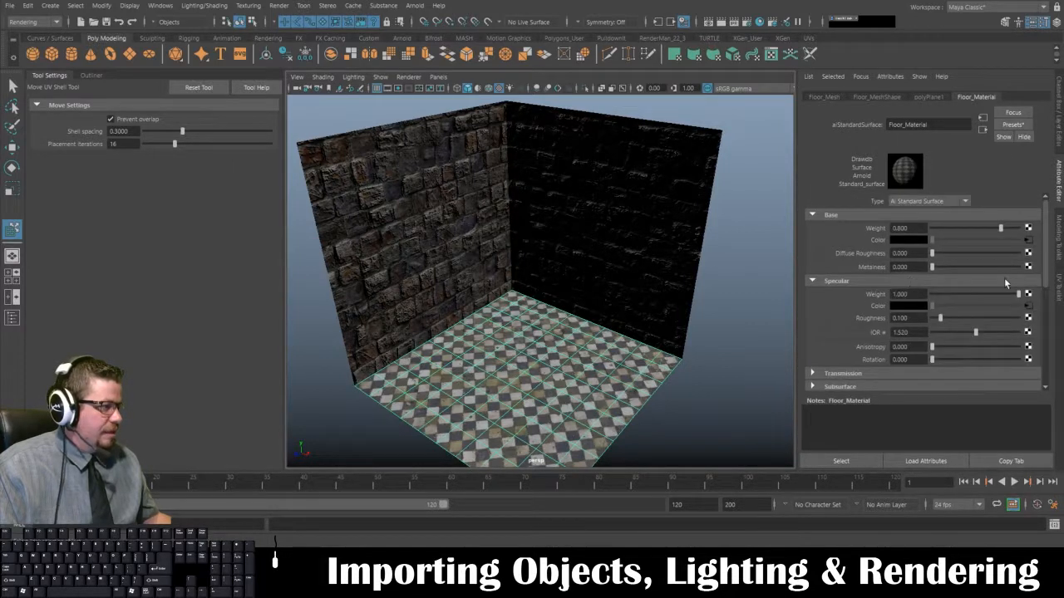
click(1027, 307)
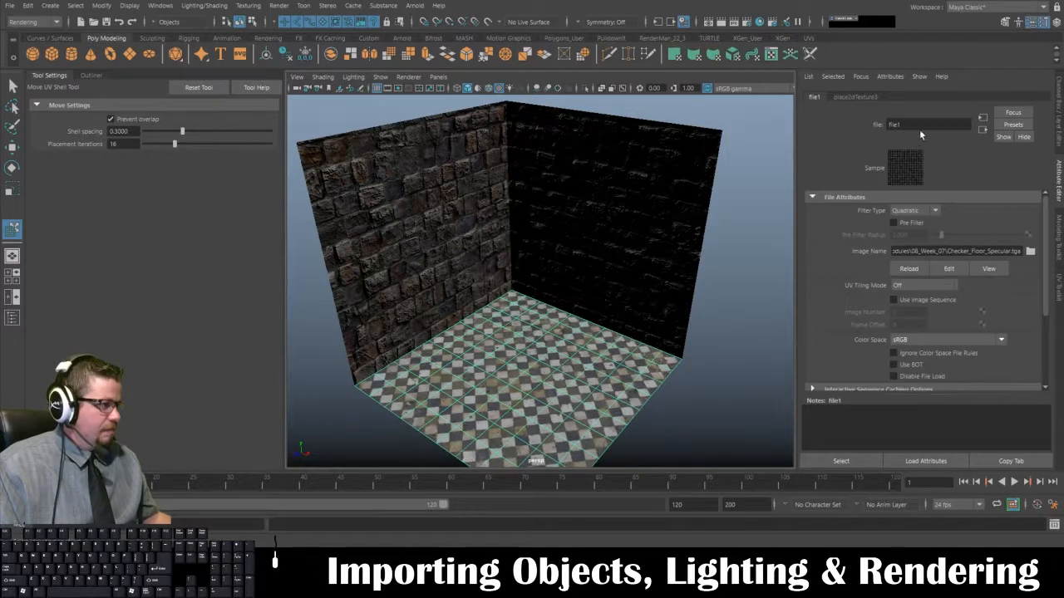
text(Specular)
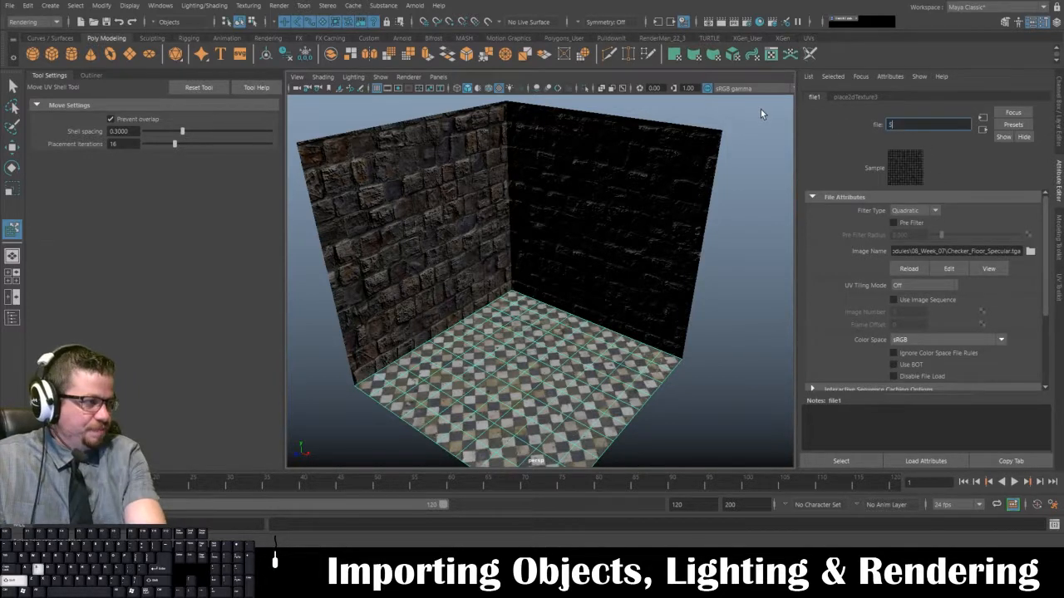
key(BackSpace)
key(BackSpace)
key(BackSpace)
key(BackSpace)
key(BackSpace)
key(BackSpace)
key(BackSpace)
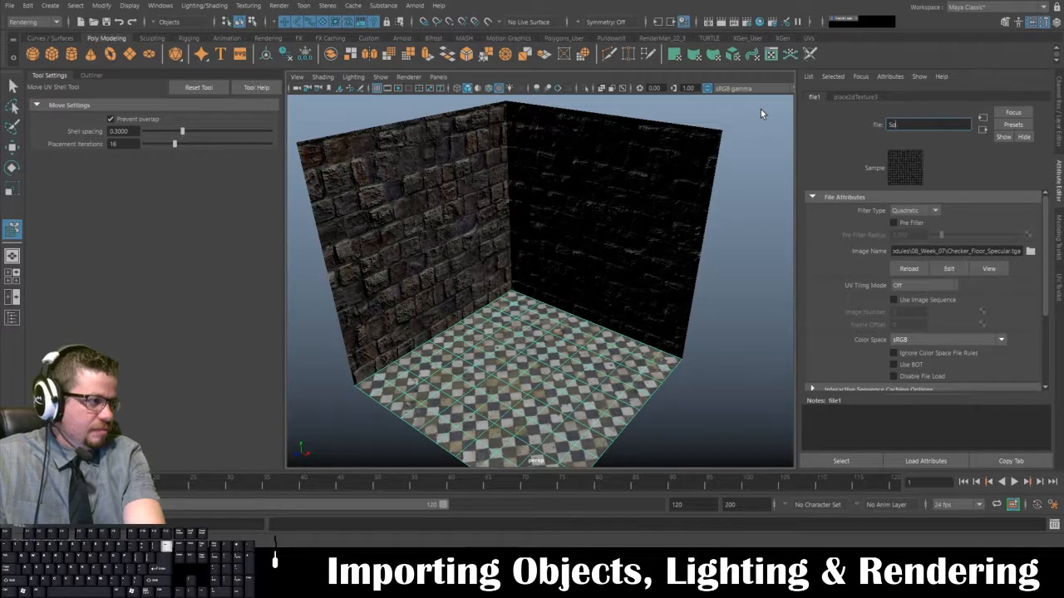
text(Floor_Spec)
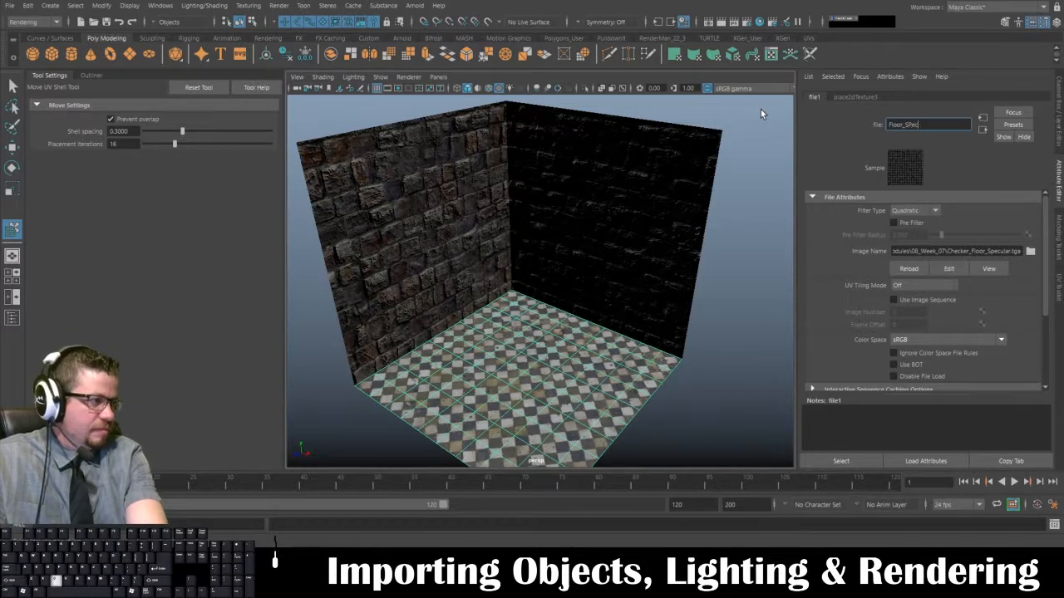
text(ular_)
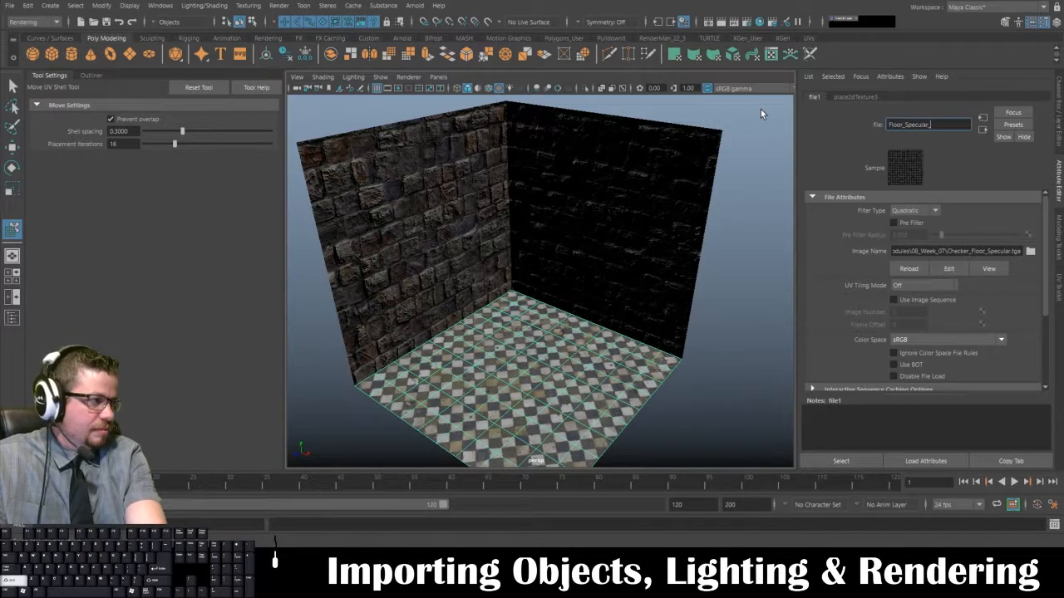
text(Fexture_File)
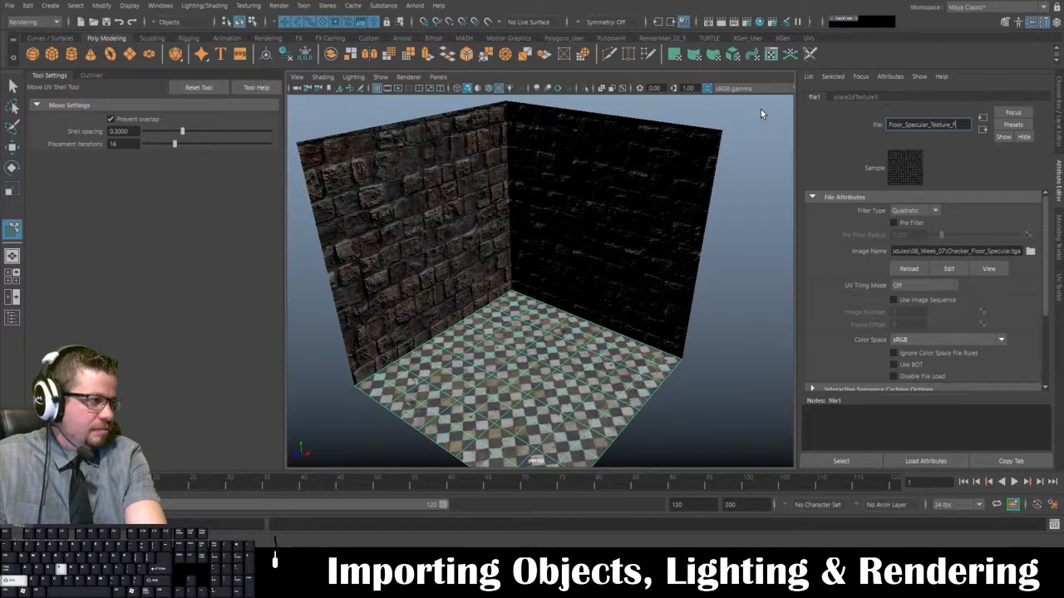
key(Return)
- Rename the file texture feeding the floor material's base color as Floor_Diffuse_Texture_File
click(982, 129)
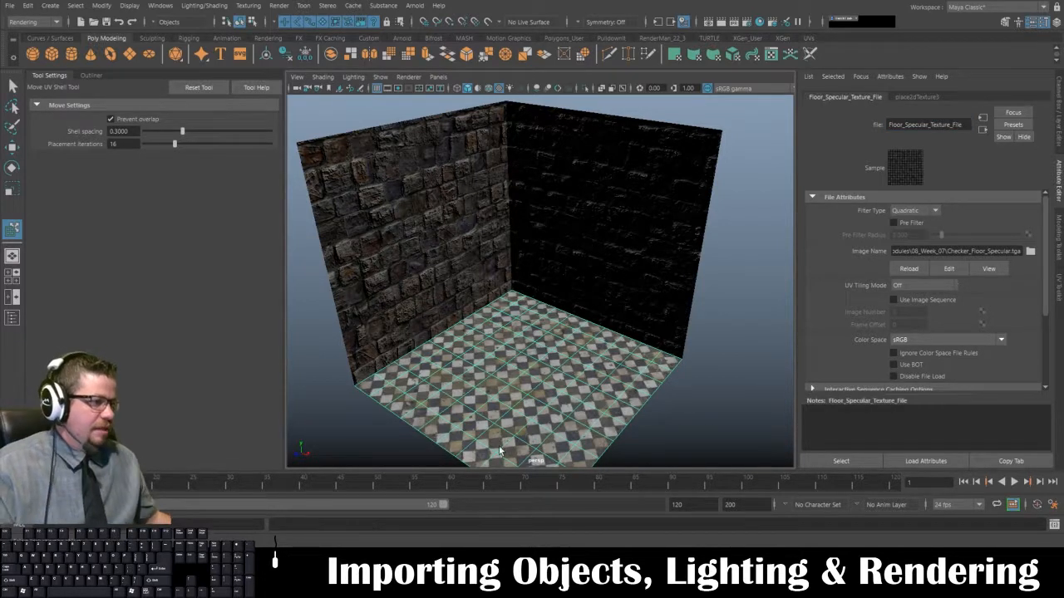
click(1028, 240)
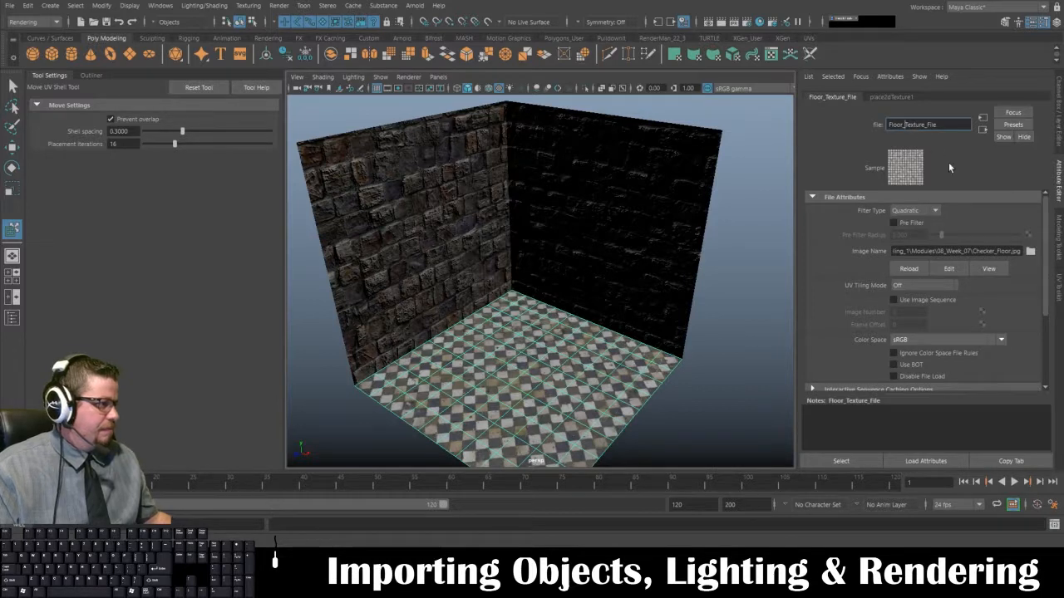
text(Diffuse_)
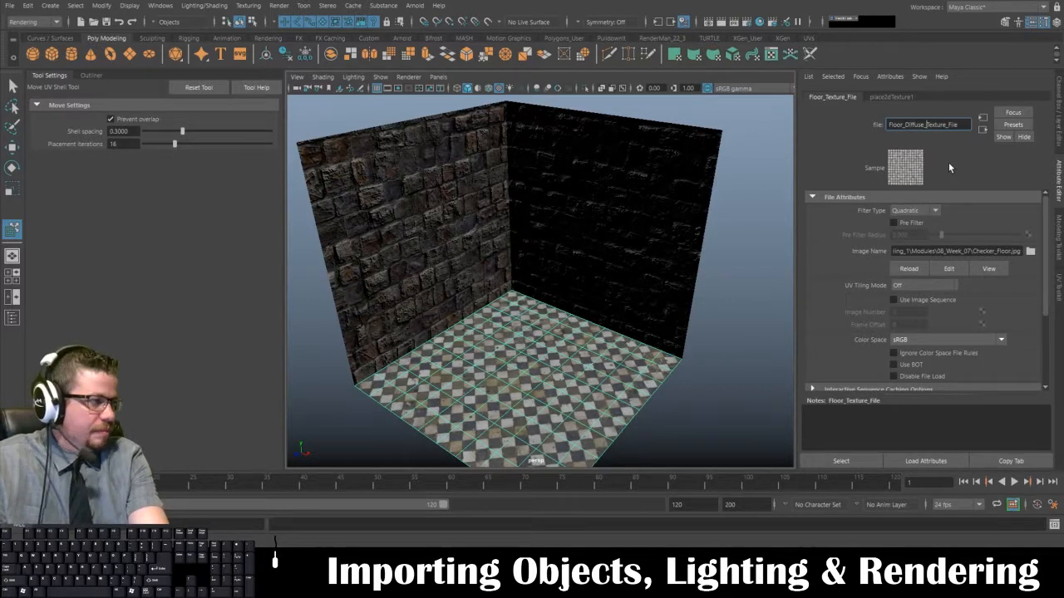
key(Return)
- Connect a new file texture to the Bump Mapping attribute of the floor material's geometry settings
click(583, 381)
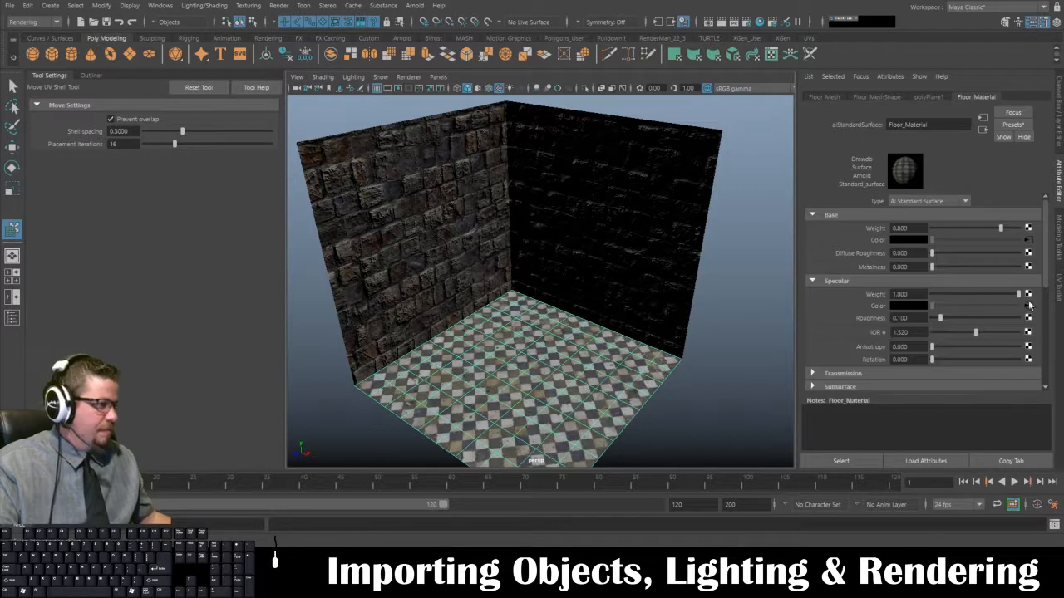
scroll(924, 294, down, 5)
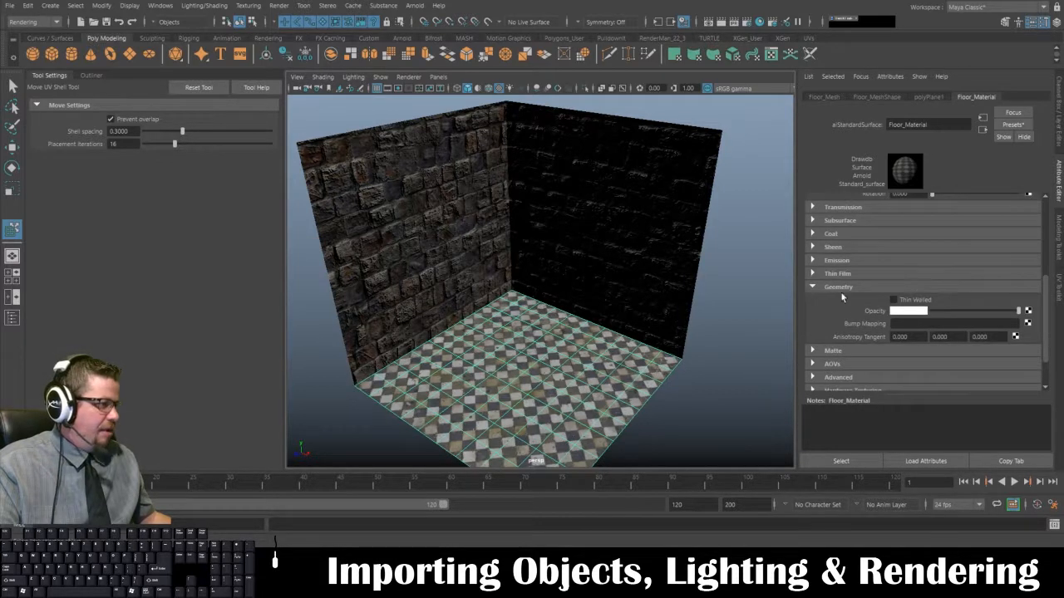
click(1029, 324)
click(332, 162)
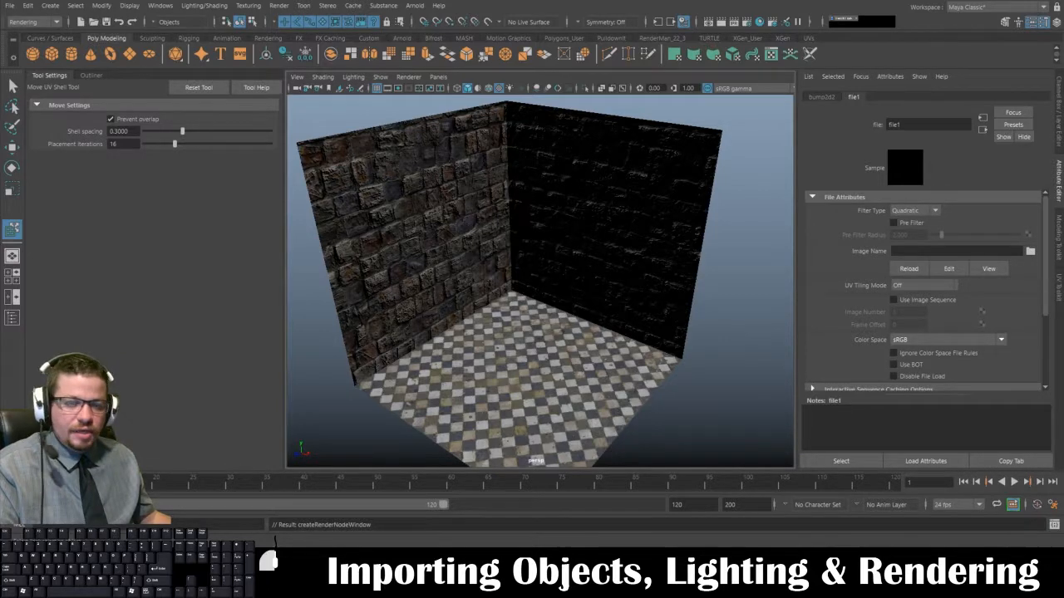
- Load Checker_Floor_Normal.tga as the image of the floor's bump file texture
drag(0, 216, 356, 80)
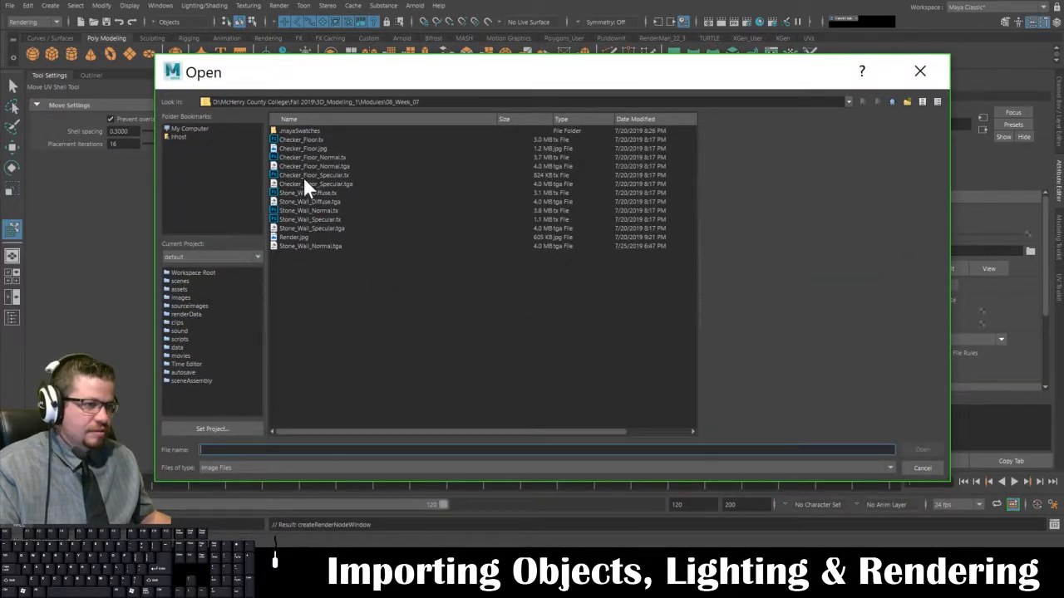
click(333, 166)
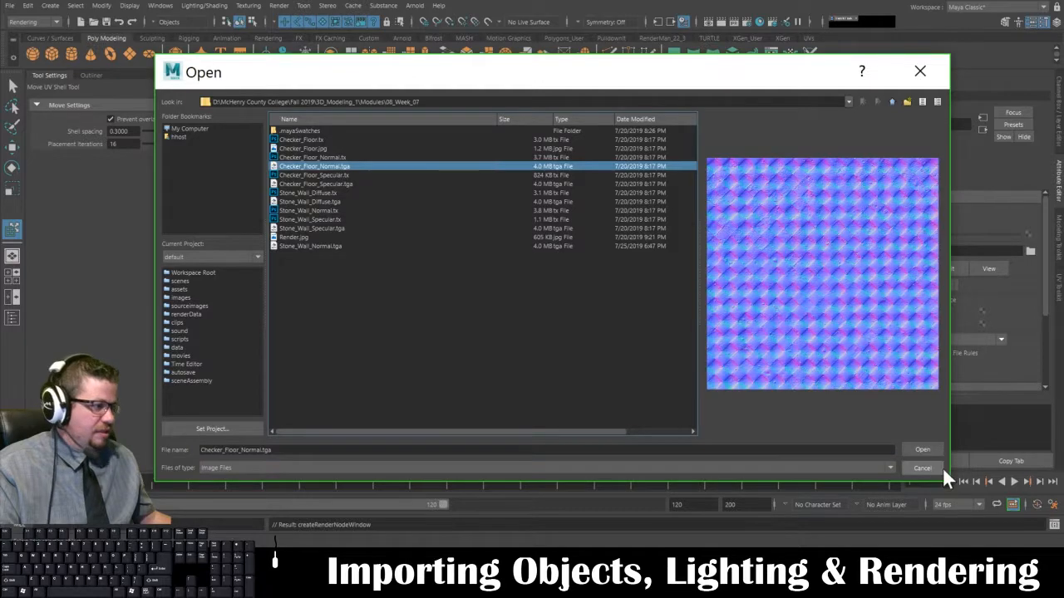
click(922, 449)
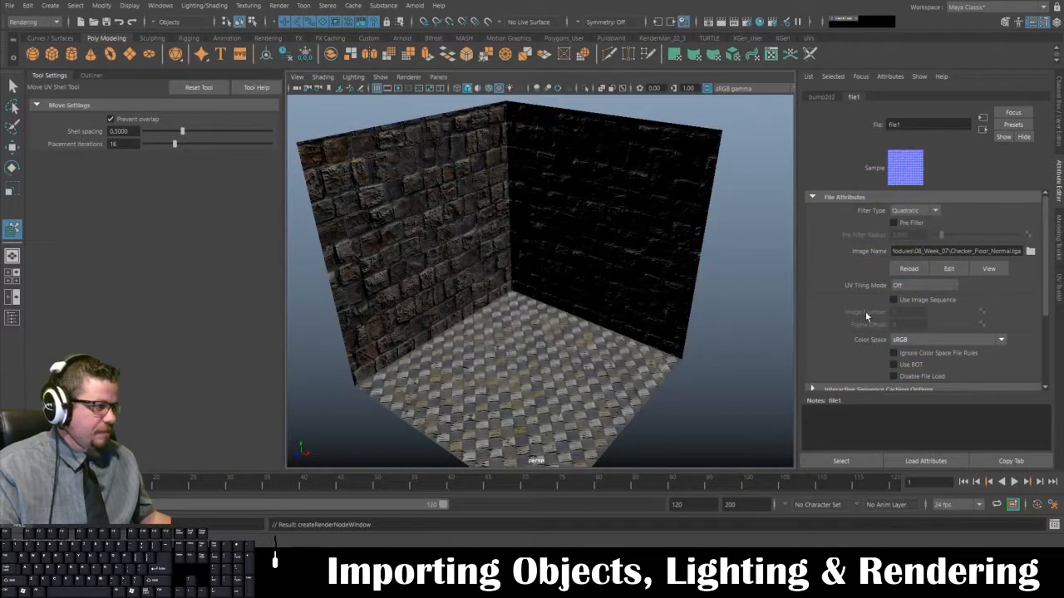
- Rename the file texture feeding the floor's bump node as Floor_Normal_Texture_File
alt+drag(653, 363, 687, 219)
alt+right_drag(687, 219, 789, 368)
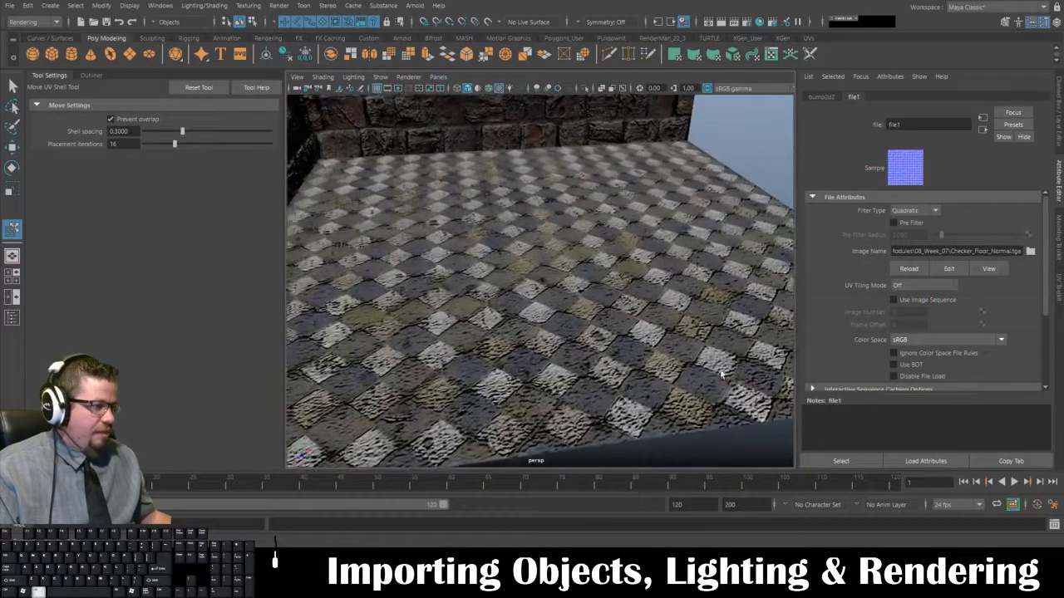
alt+drag(789, 368, 554, 319)
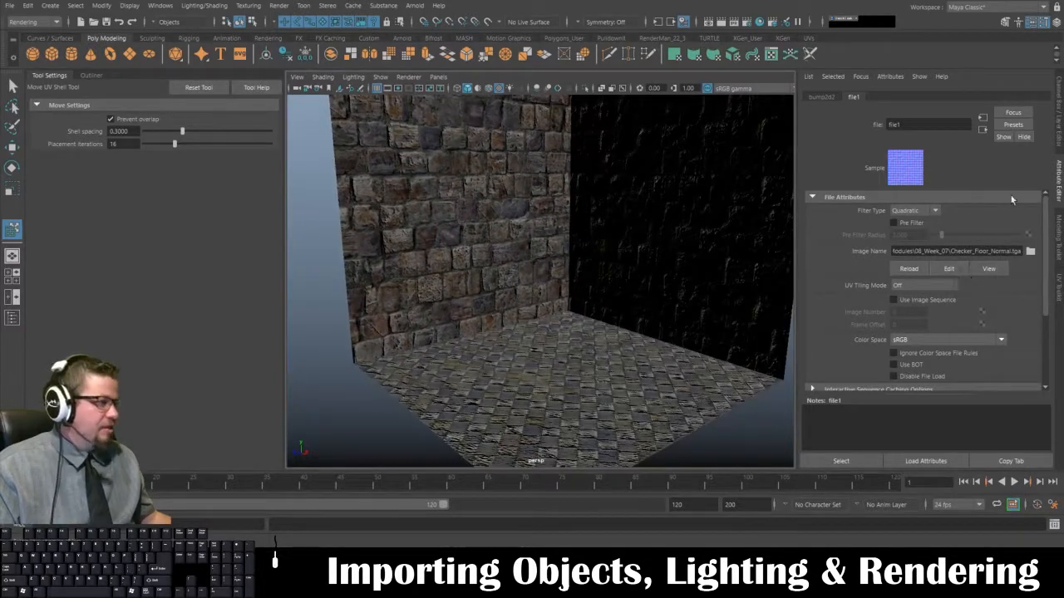
double_click(907, 124)
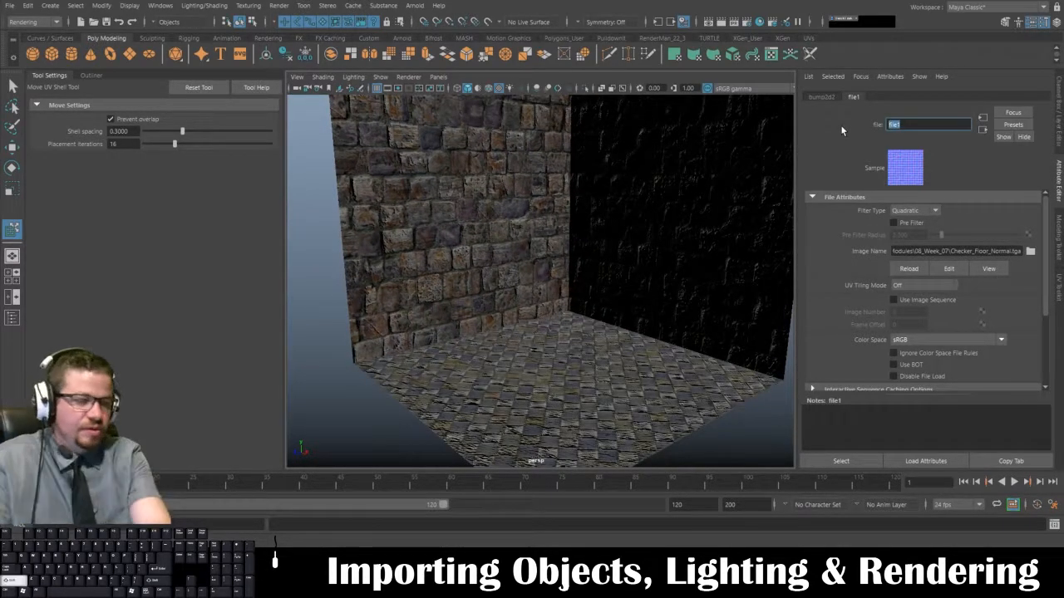
text(Floor_)
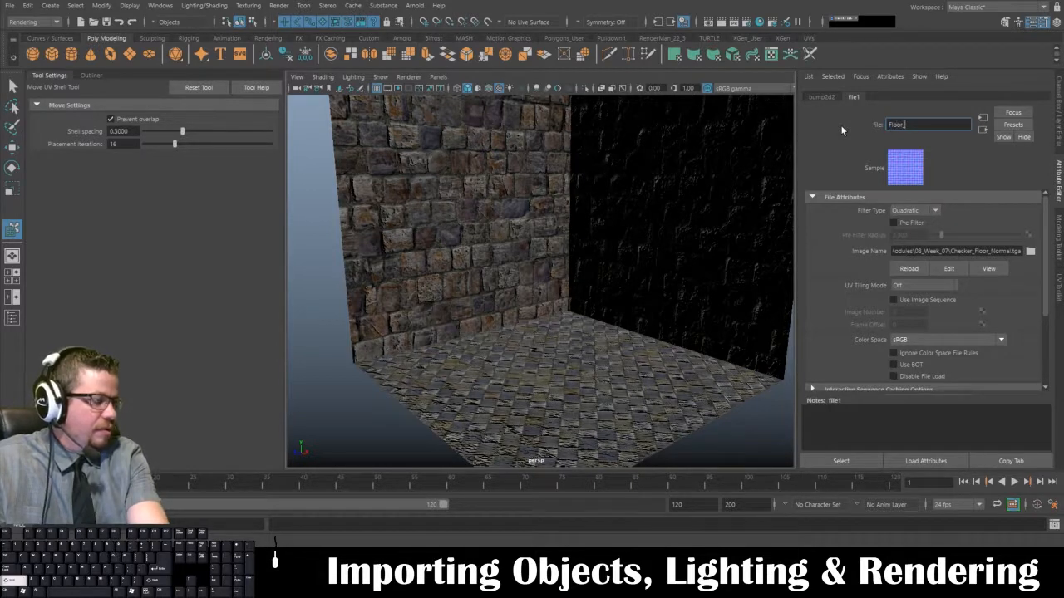
text(Normal_Te)
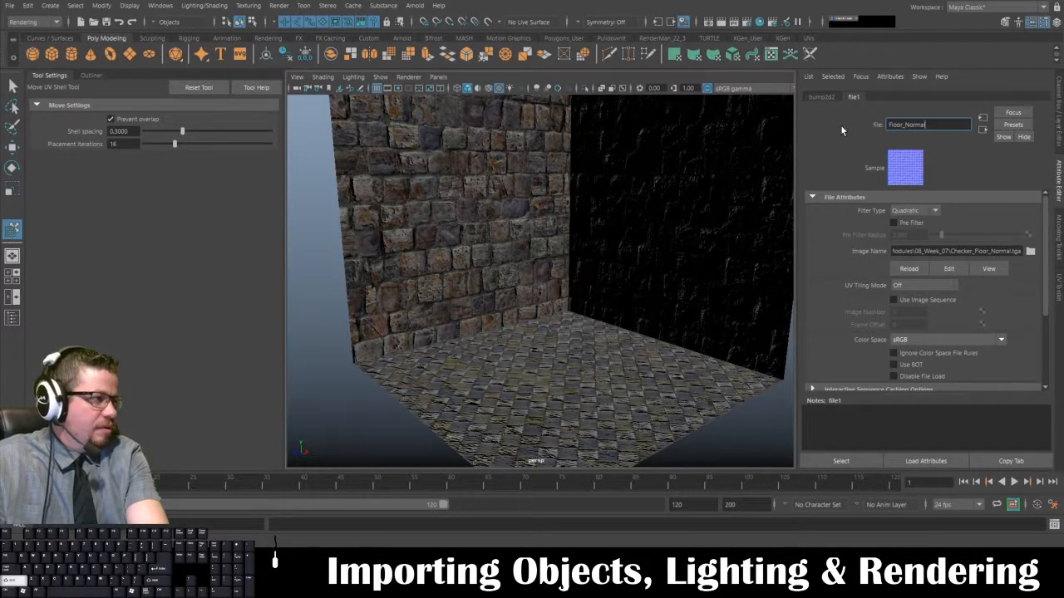
text(xture_File)
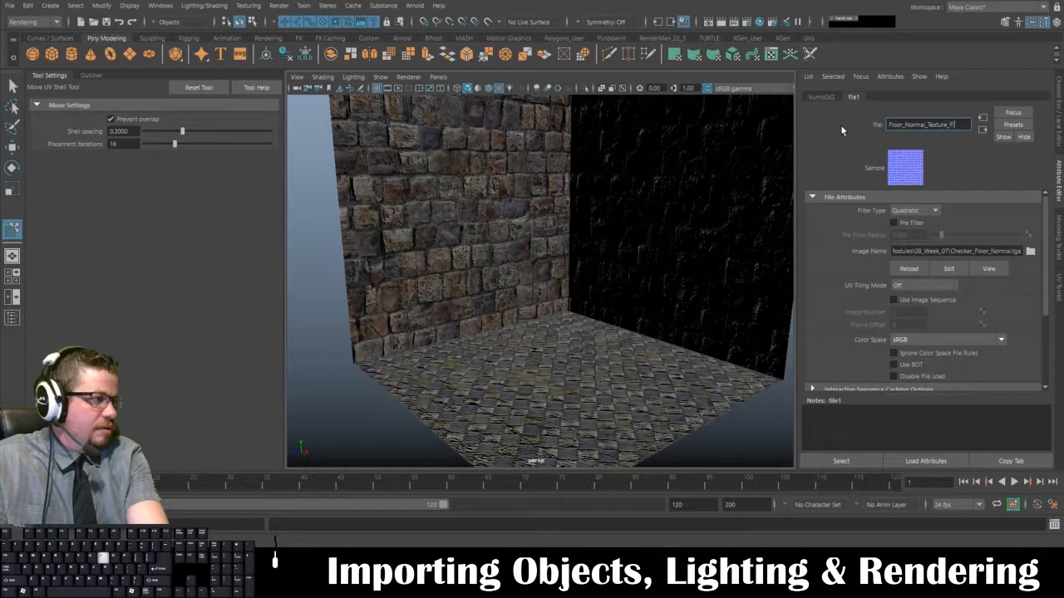
key(Return)
- Examine how the normal map shades the floor tiles from several angles and distances
scroll(574, 332, down, 6)
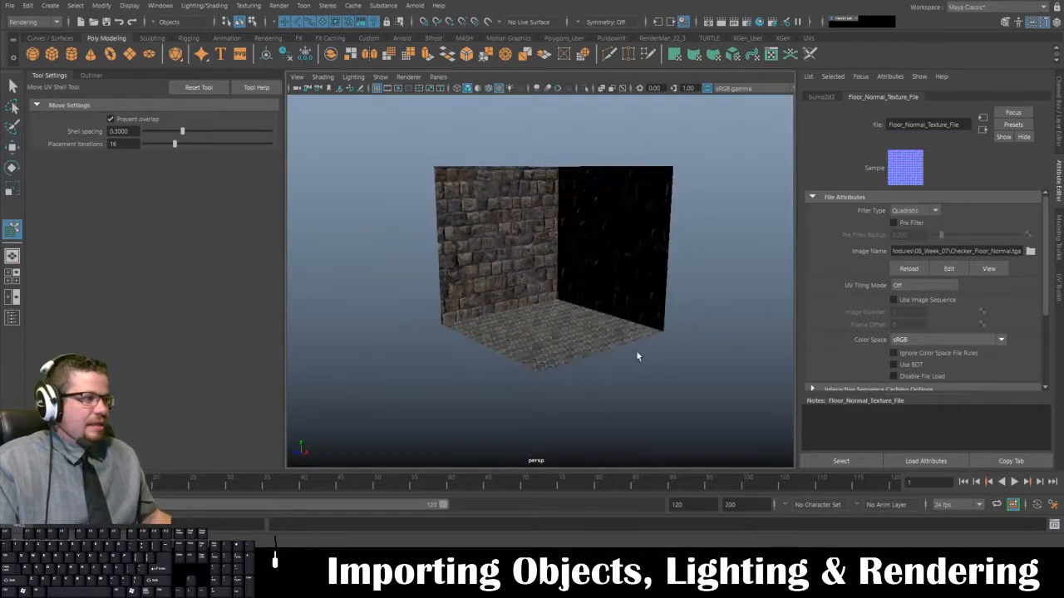
click(636, 353)
click(526, 338)
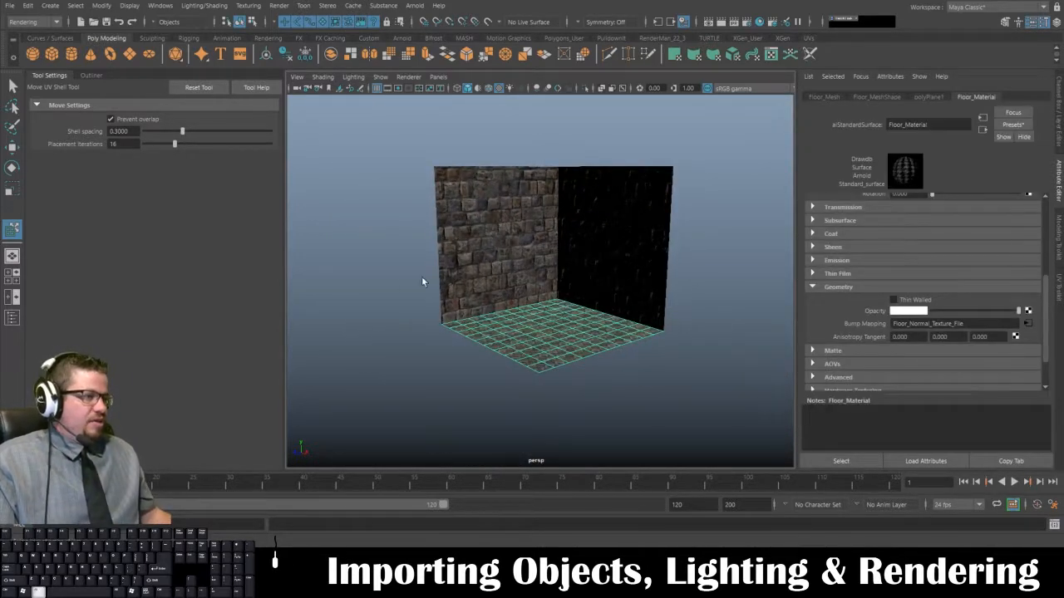
alt+drag(422, 282, 597, 358)
click(388, 309)
click(547, 378)
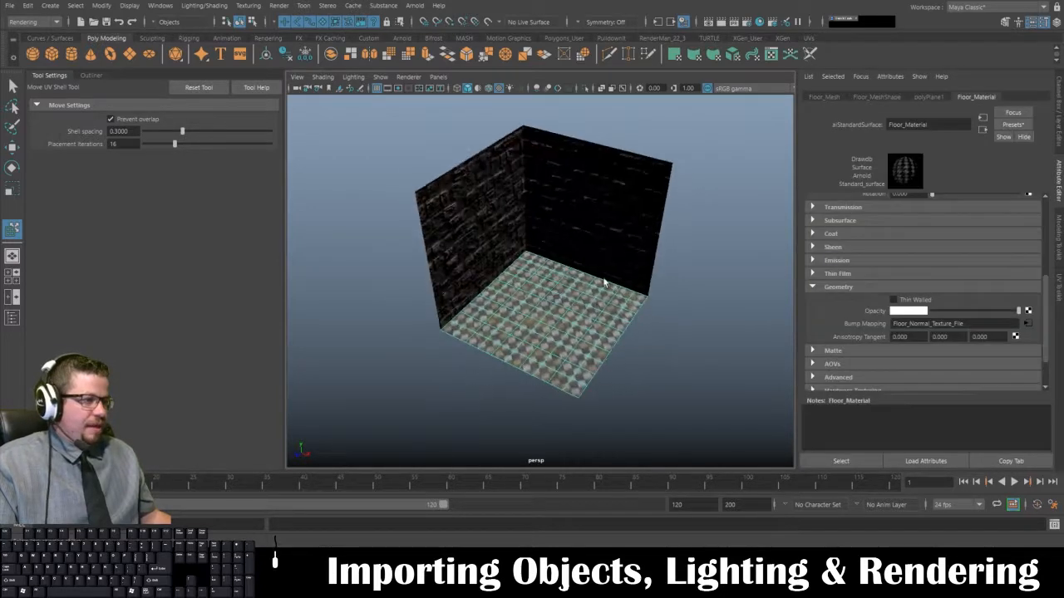
alt+right_drag(451, 373, 680, 375)
click(724, 352)
alt+drag(504, 380, 549, 376)
alt+drag(717, 430, 679, 370)
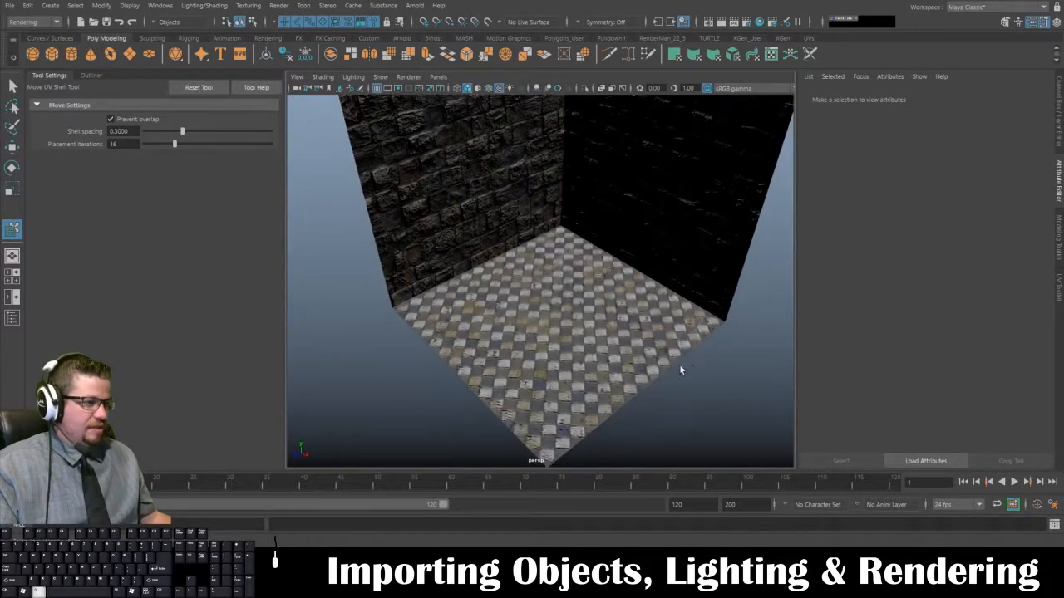
- Switch to Photoshop and duplicate the Background layer of Checker_Floor.jpg
key(alt+Tab)
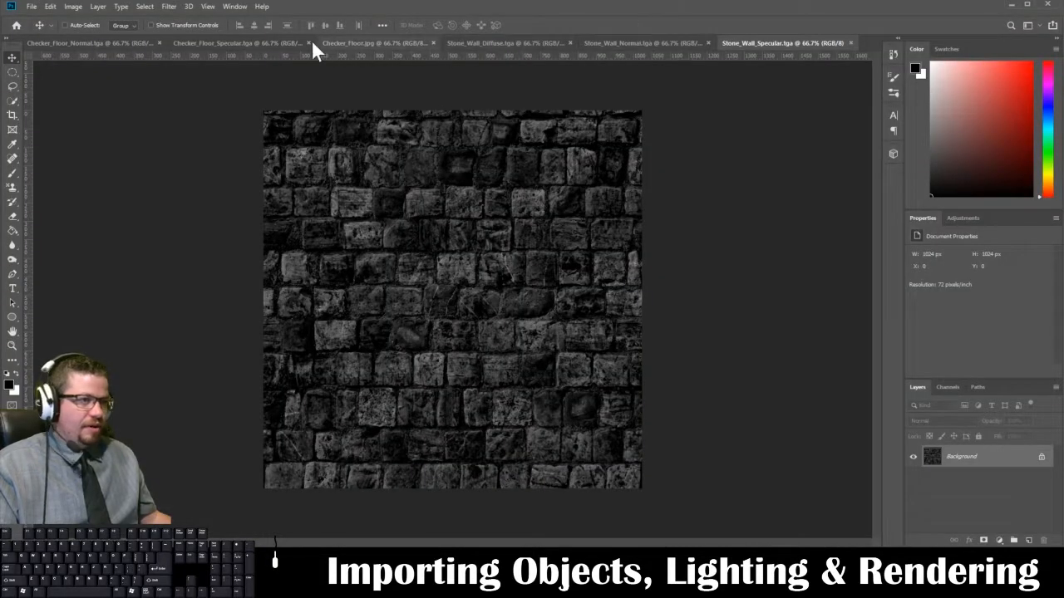
click(233, 46)
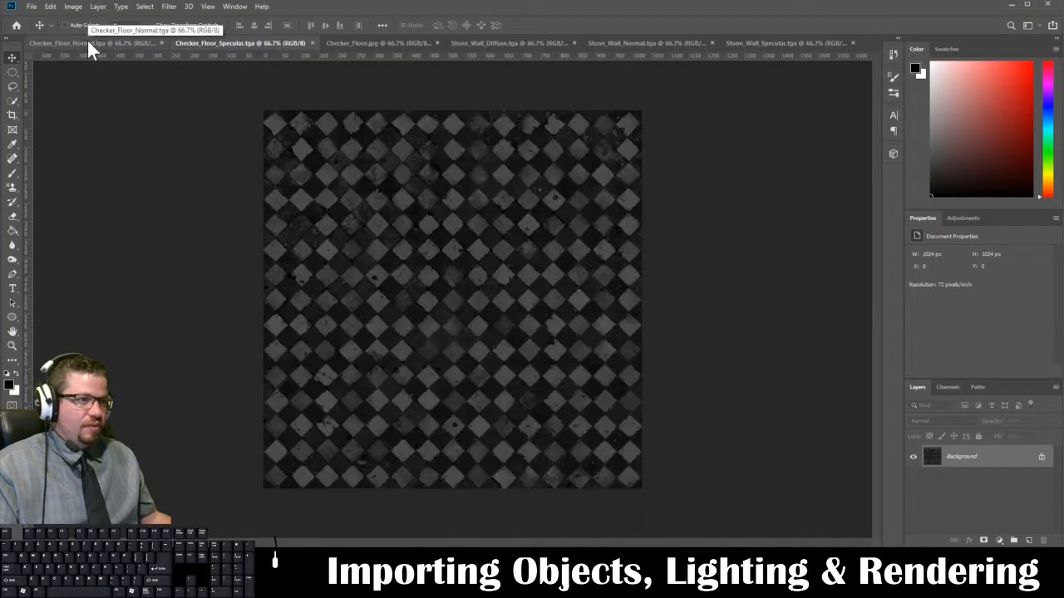
click(357, 46)
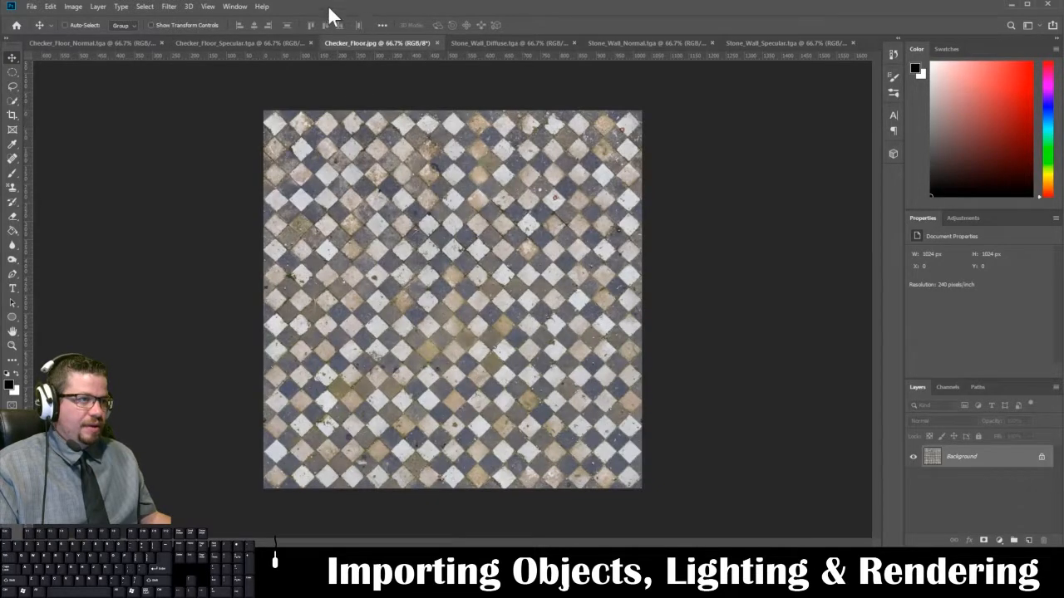
click(169, 6)
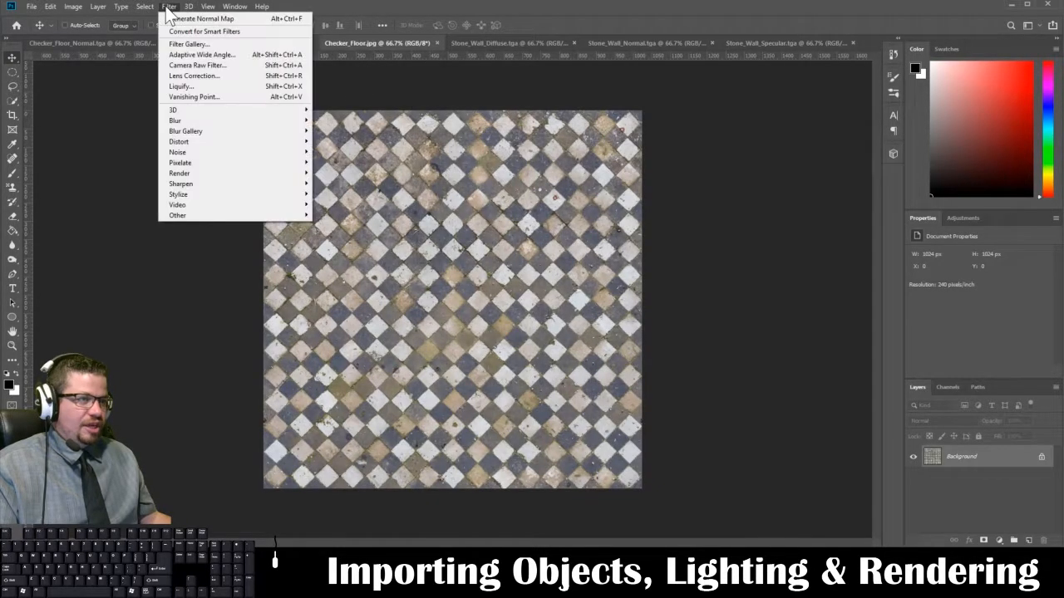
click(167, 8)
drag(990, 461, 1029, 541)
- Open the Generate Normal Map filter on the duplicated checker floor layer and compare Invert Height off and on, leaving it enabled
click(168, 9)
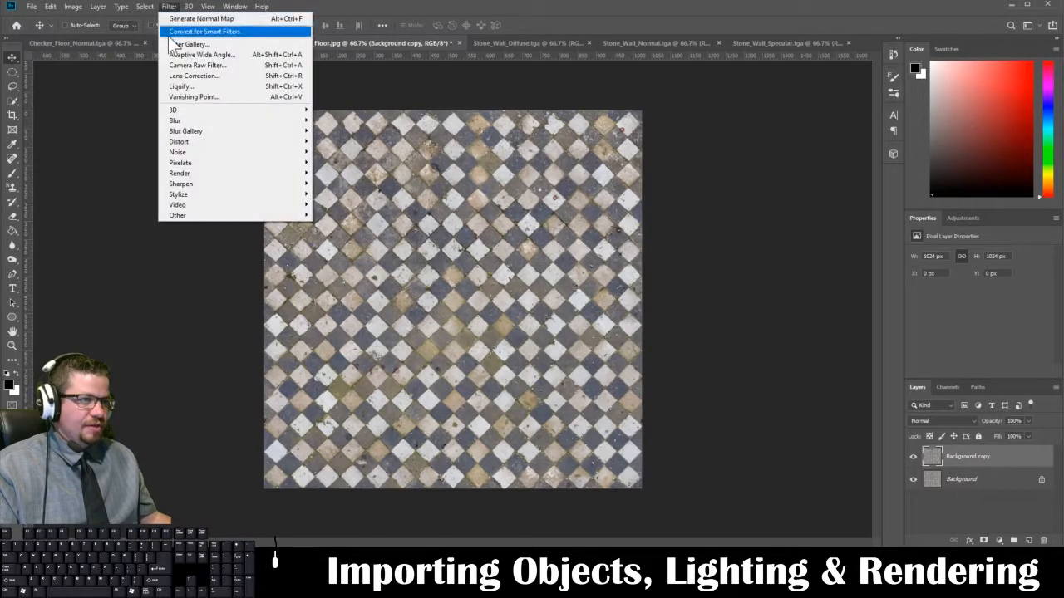
mouse_move(178, 109)
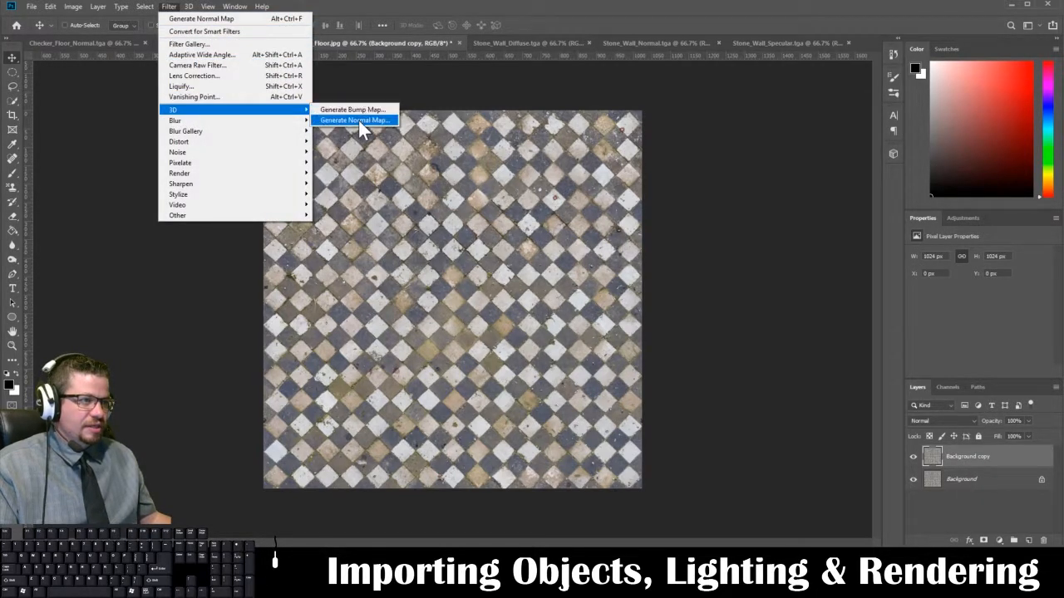
click(358, 120)
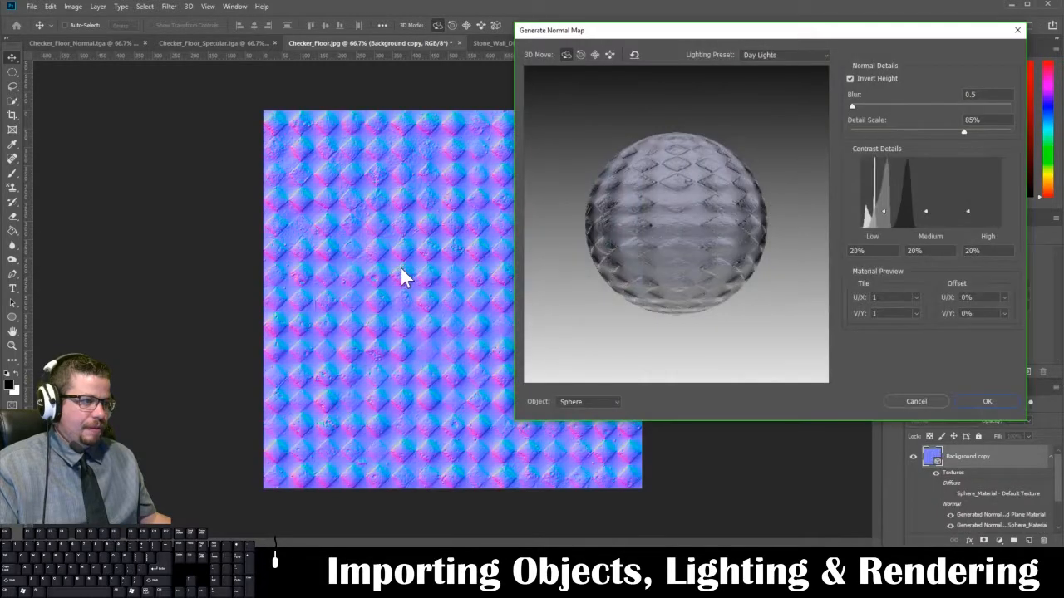
click(850, 78)
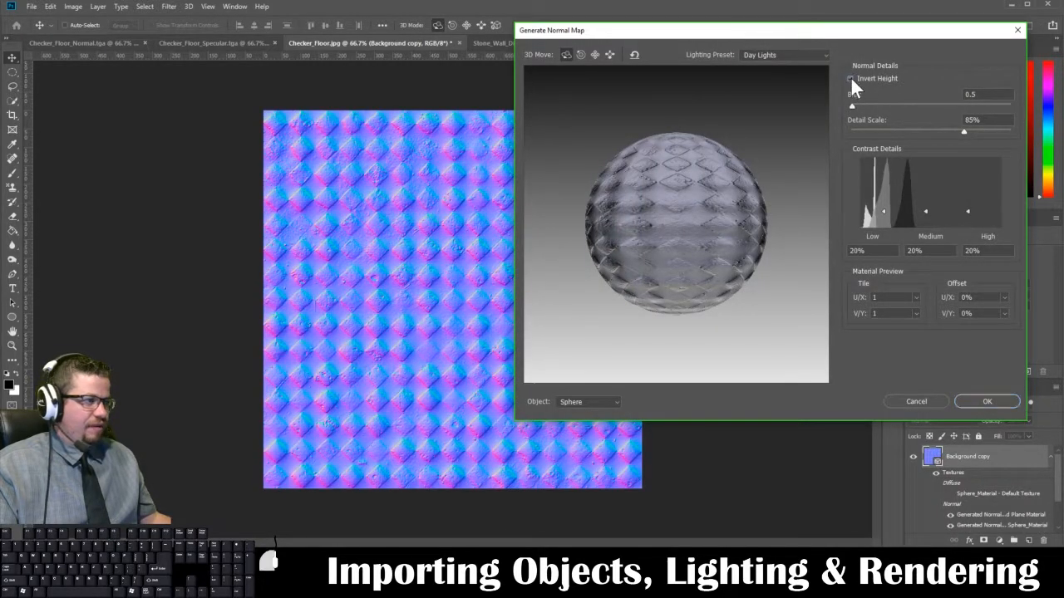
click(850, 79)
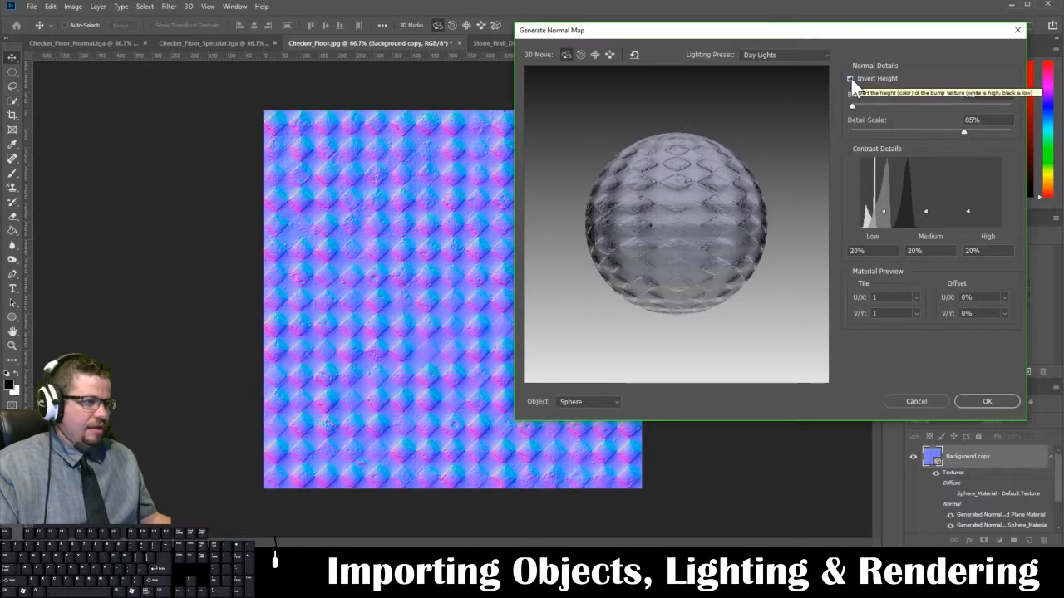
click(850, 78)
click(850, 78)
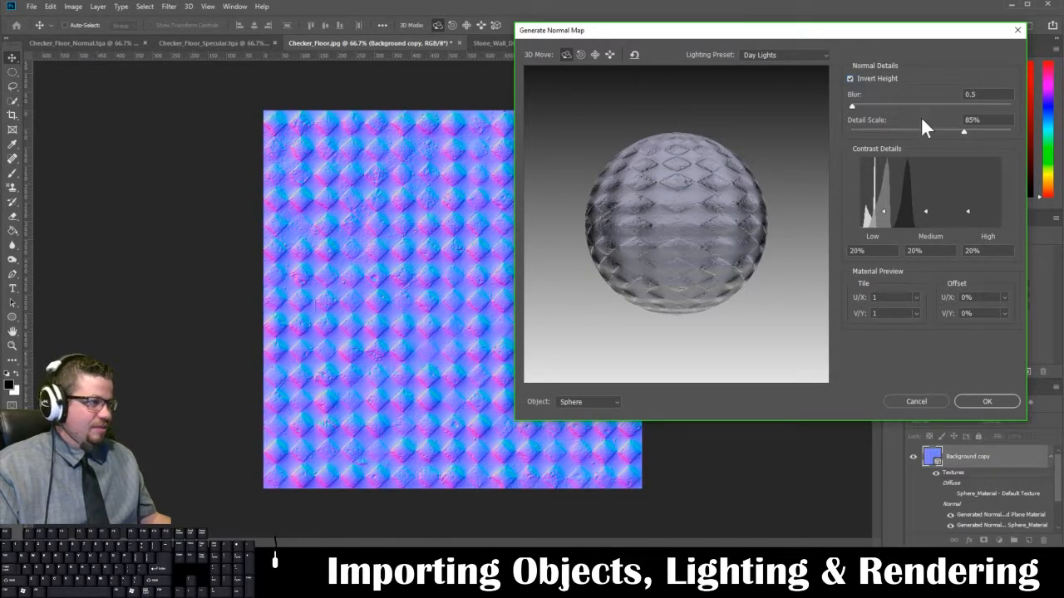
- Try a Detail Scale of 12% and a Blur of 7.6 for the normal map, and undo the Blur change
drag(963, 130, 941, 130)
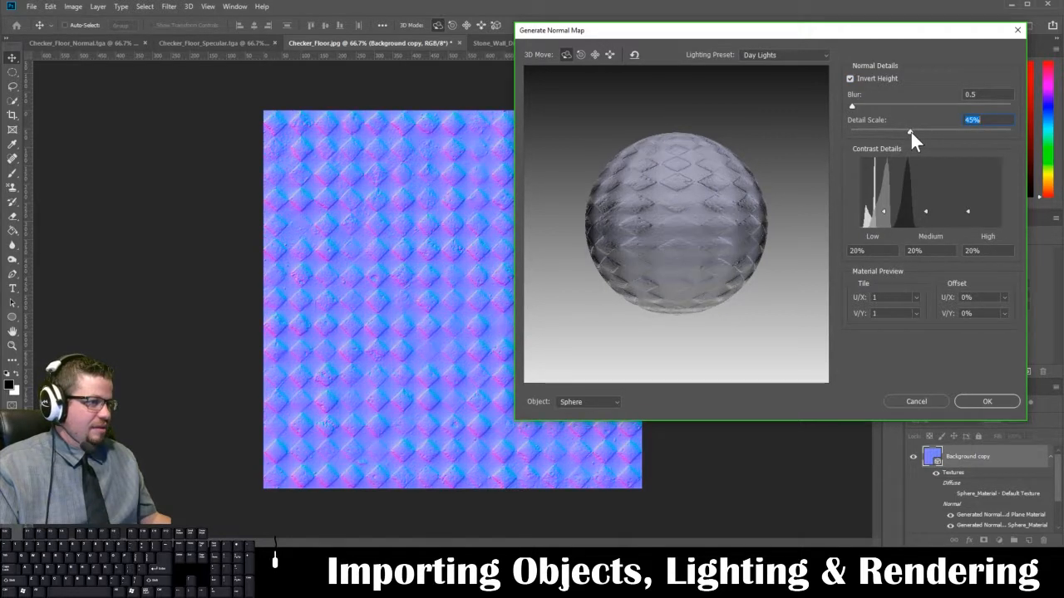
drag(911, 129, 866, 131)
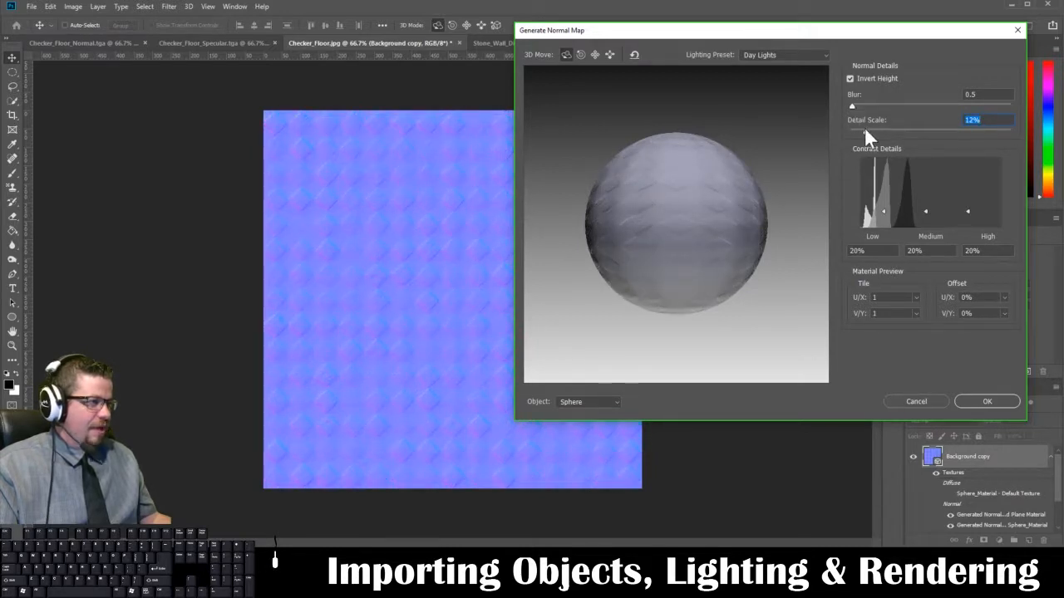
drag(852, 106, 873, 107)
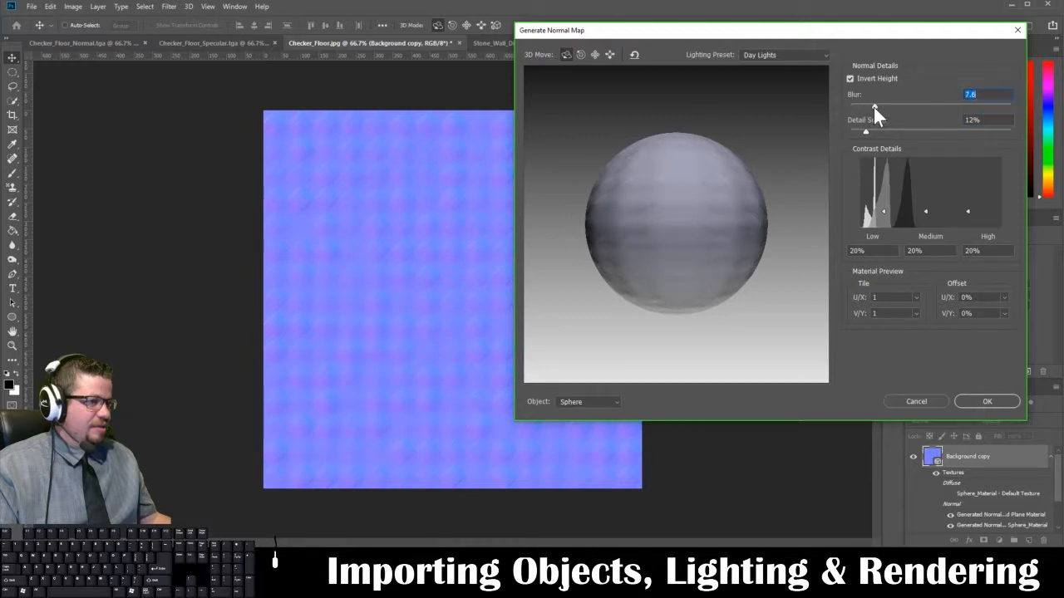
key(ctrl+z)
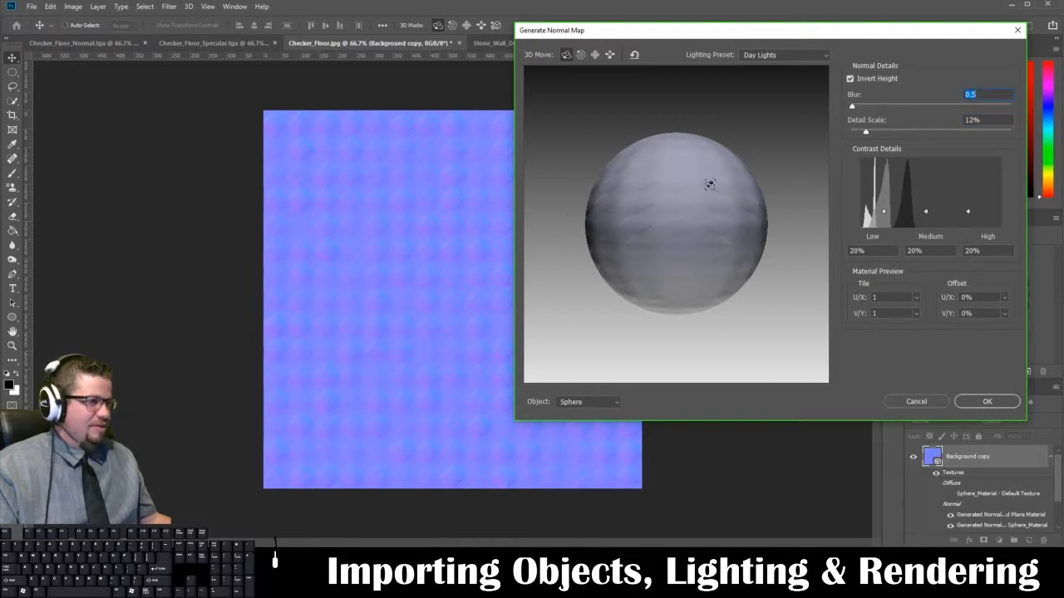
- Set the normal map's Detail Scale to 20% and apply the filter to the duplicated layer
drag(865, 132, 982, 133)
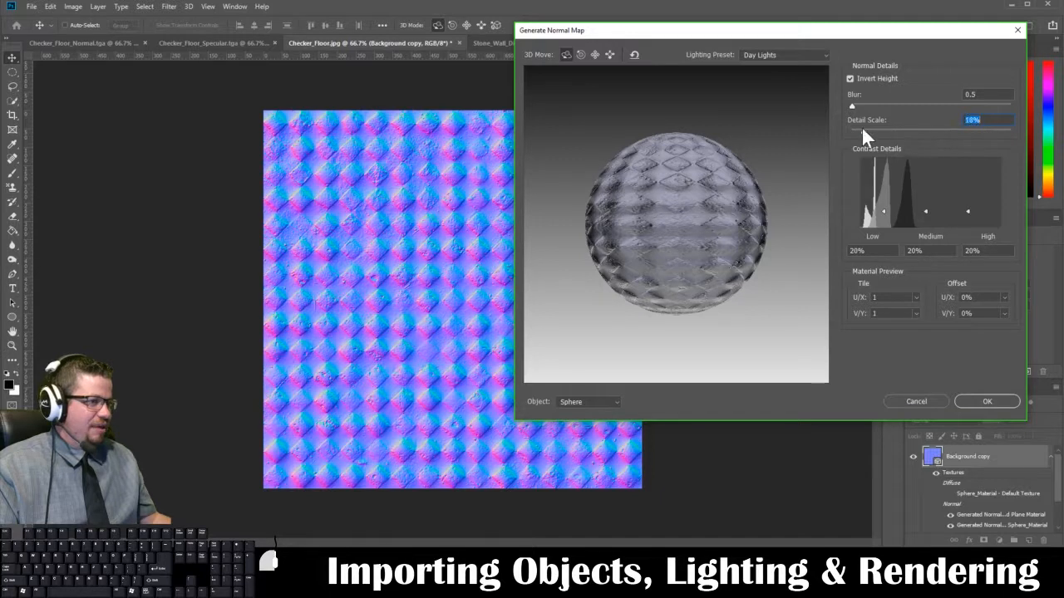
drag(863, 130, 868, 129)
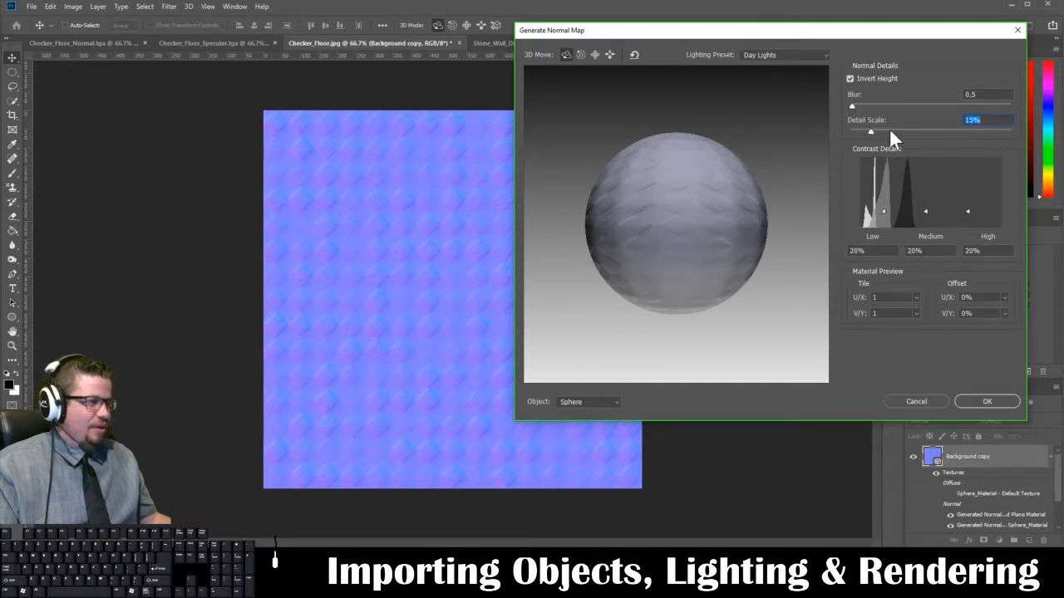
drag(870, 131, 874, 131)
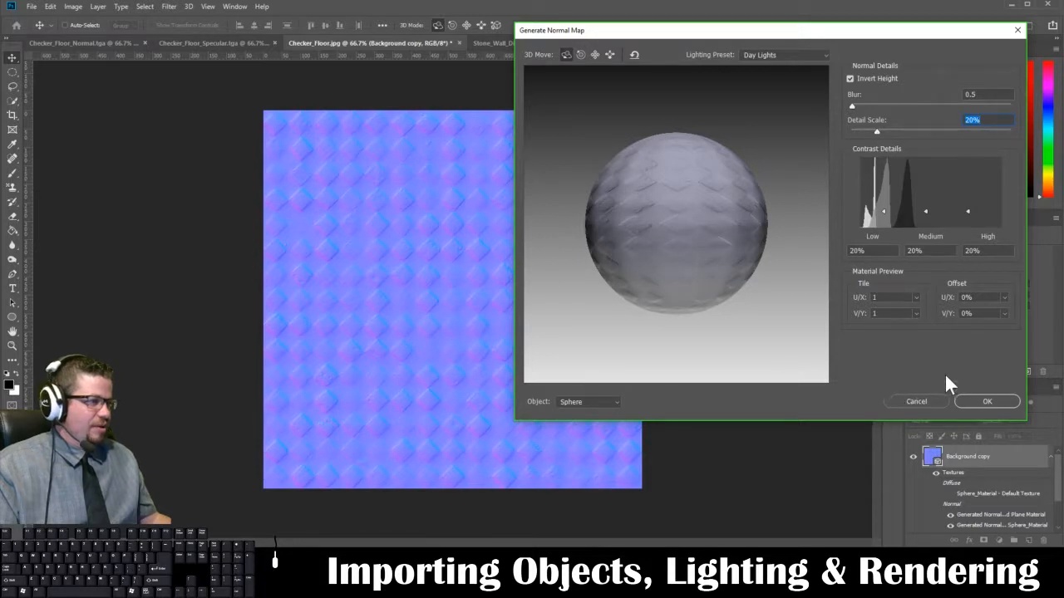
drag(878, 132, 883, 134)
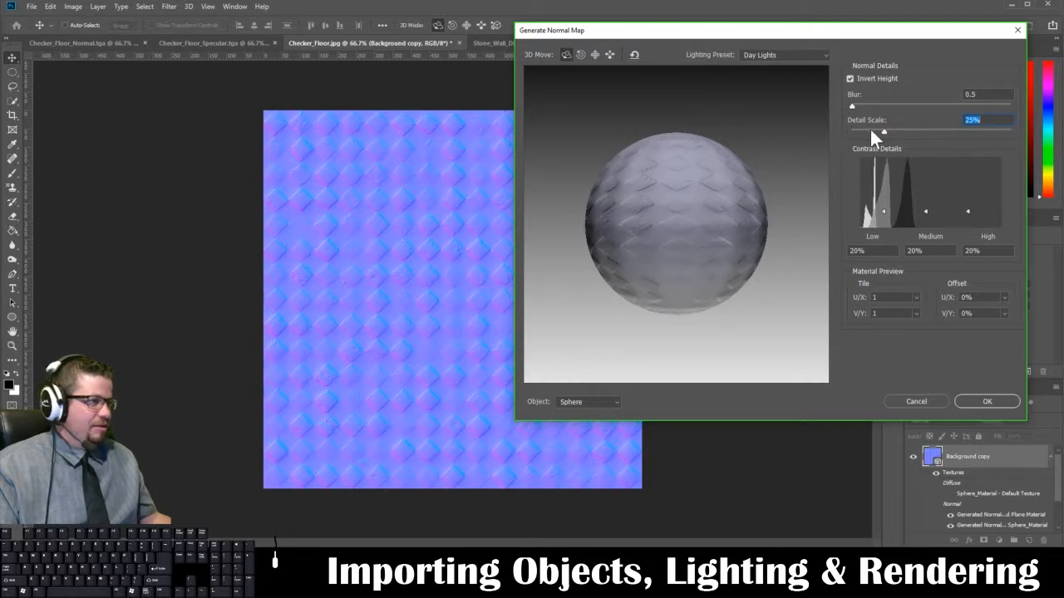
drag(884, 132, 883, 132)
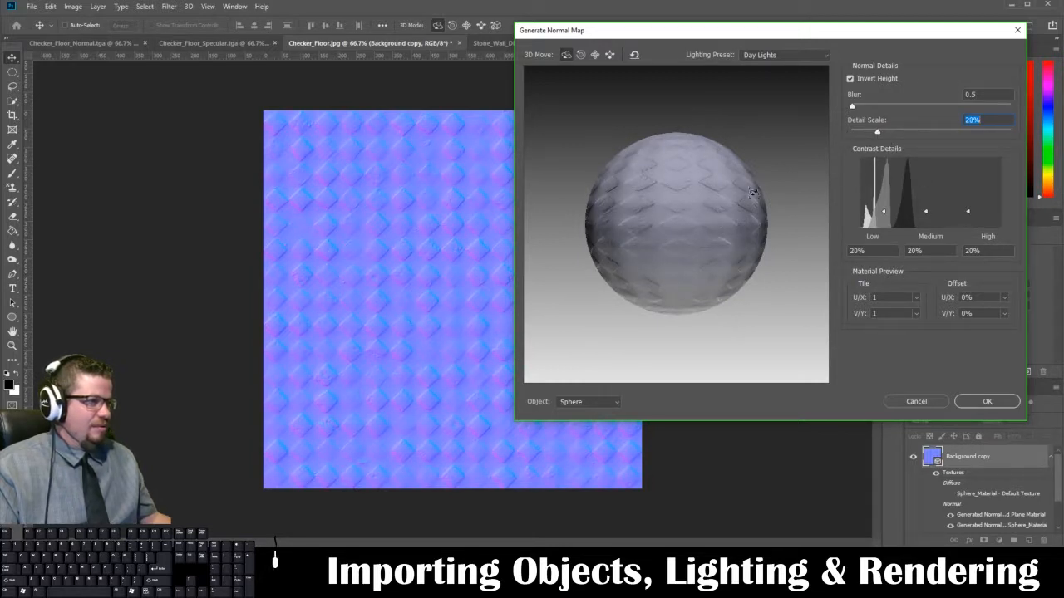
click(986, 401)
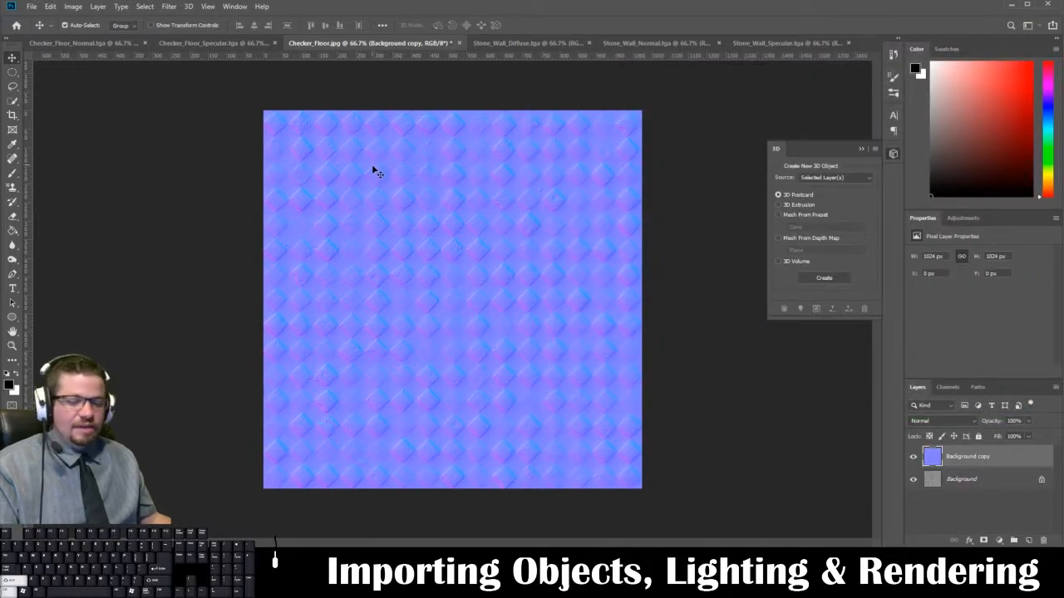
click(111, 43)
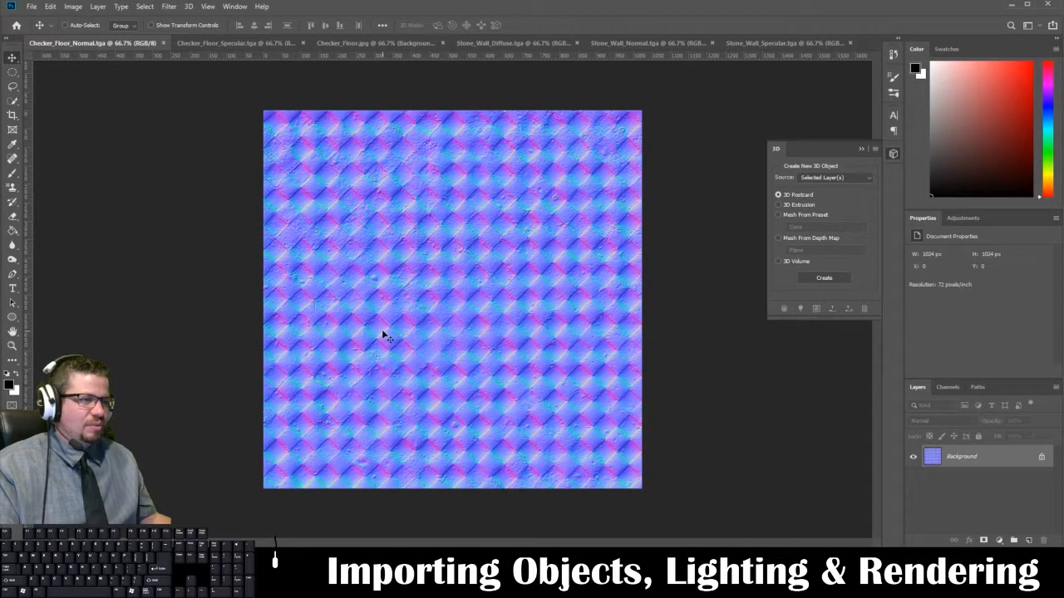
click(376, 45)
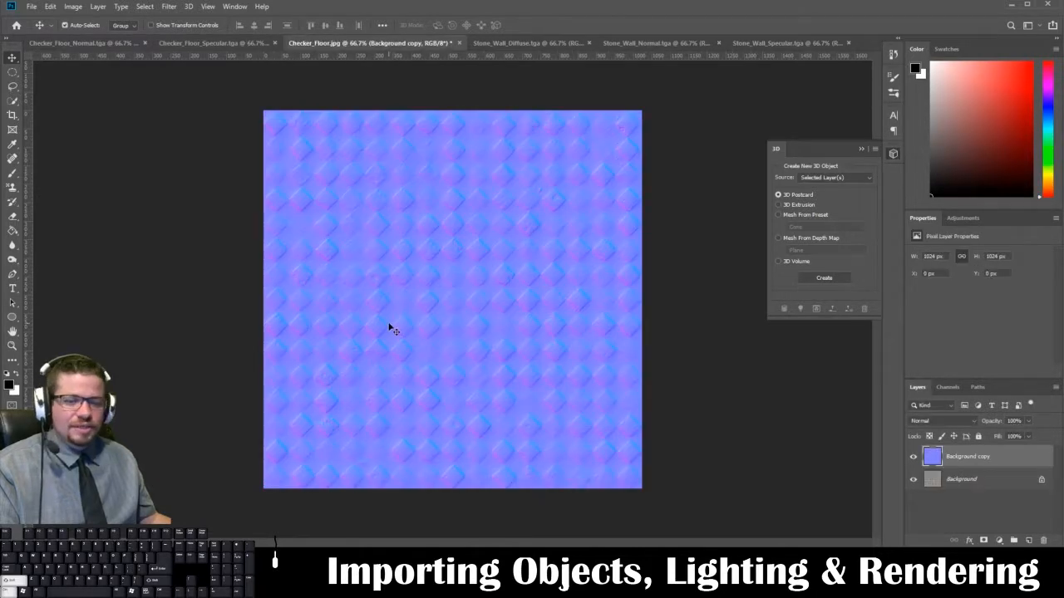
key(ctrl+shift+s)
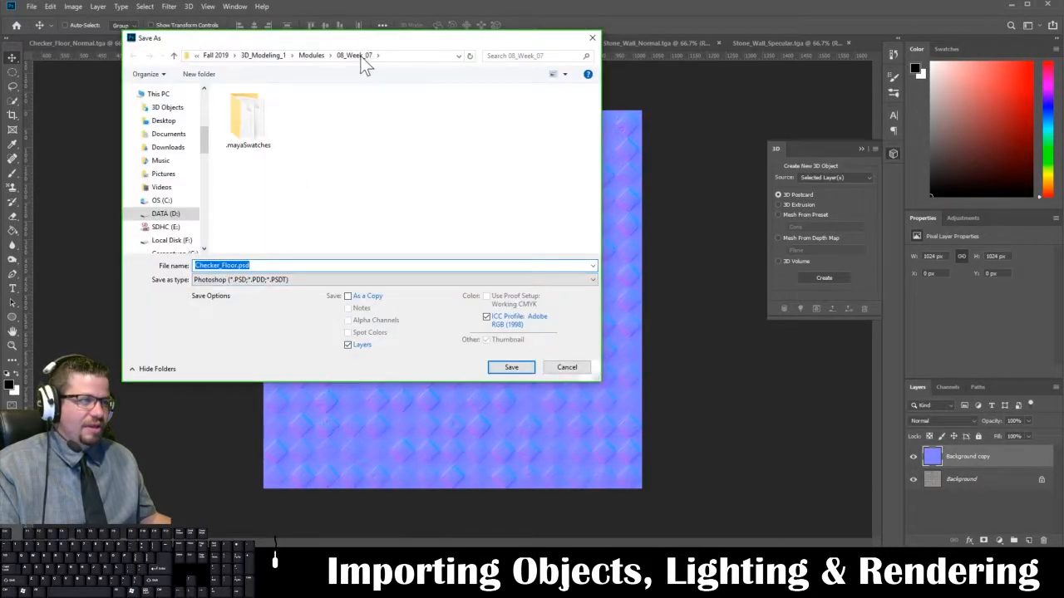
click(274, 279)
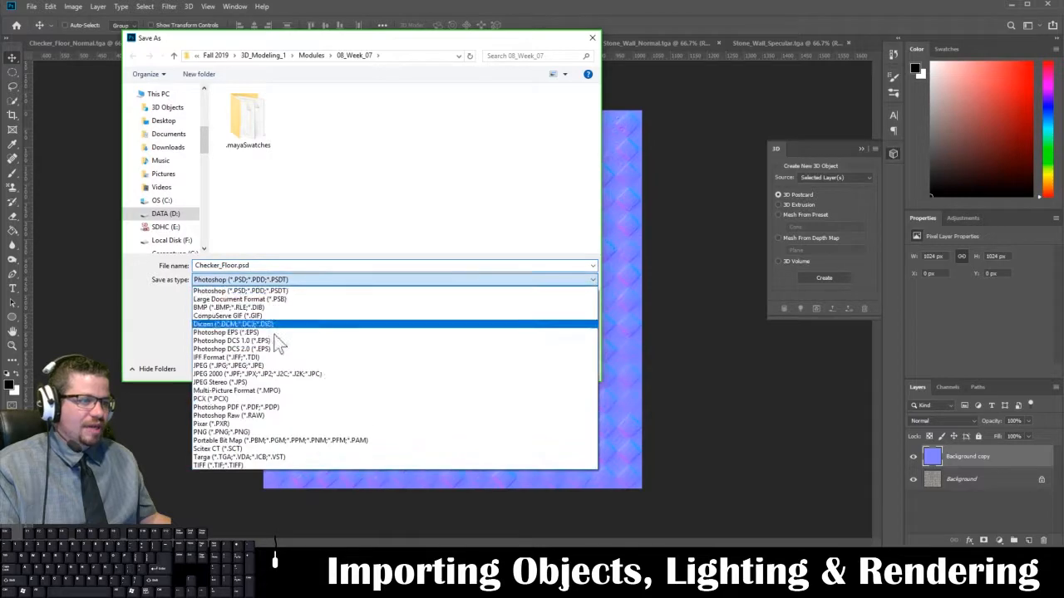
click(297, 462)
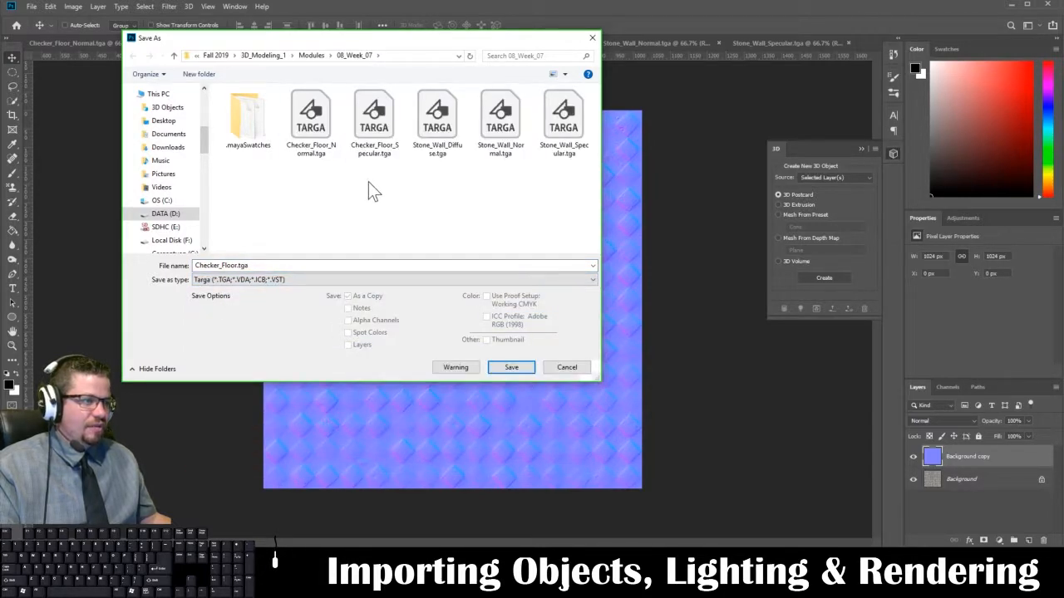
click(565, 367)
- Close the Checker_Floor_Normal.tga document and save the new normal map in Targa format, replacing Checker_Floor_Normal.tga in the 08_Week_07 folder
click(141, 46)
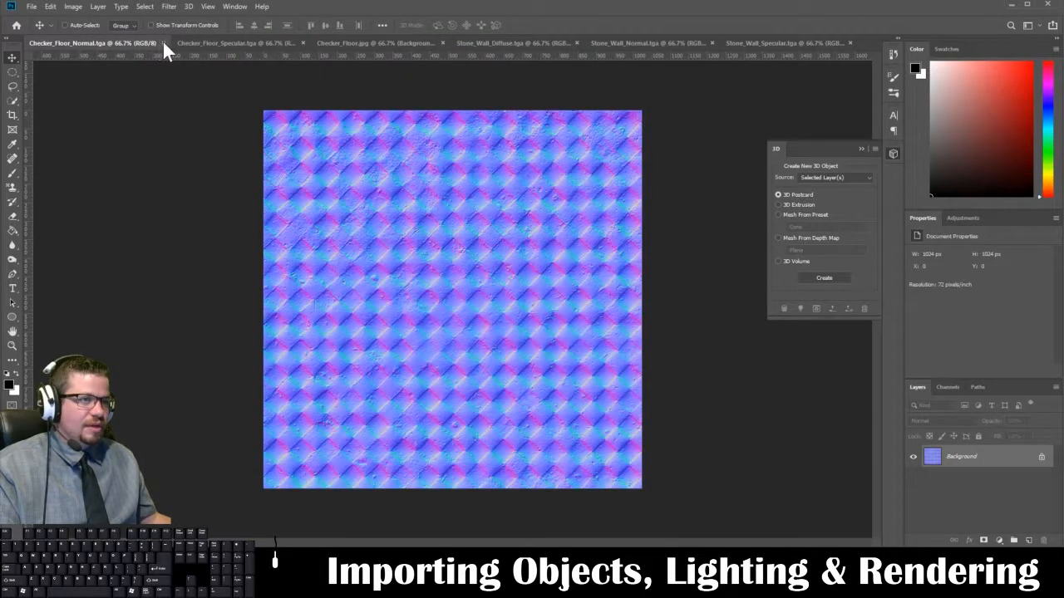
click(163, 44)
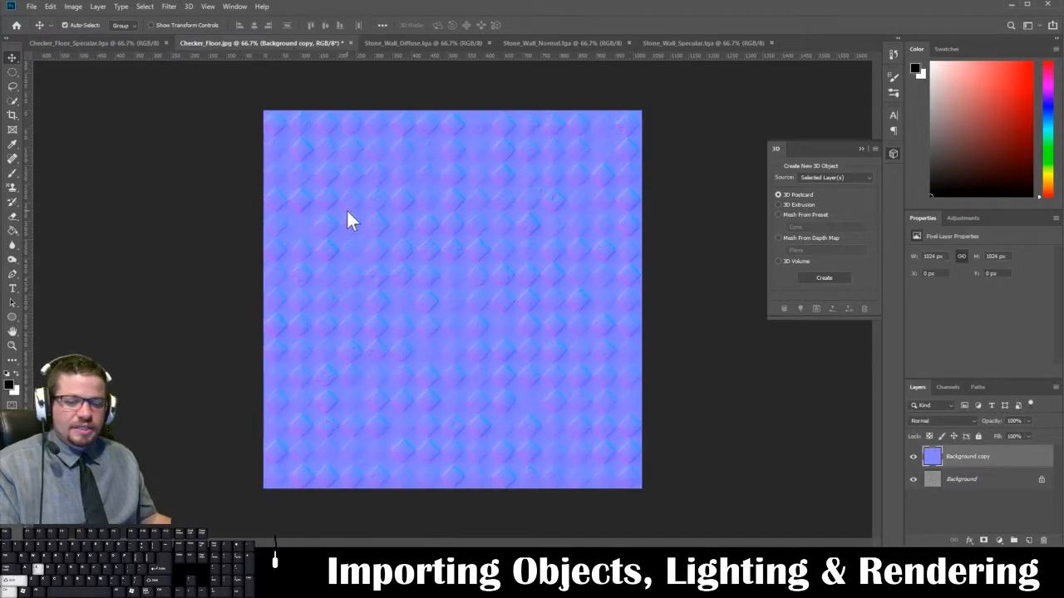
key(ctrl+shift+s)
click(280, 281)
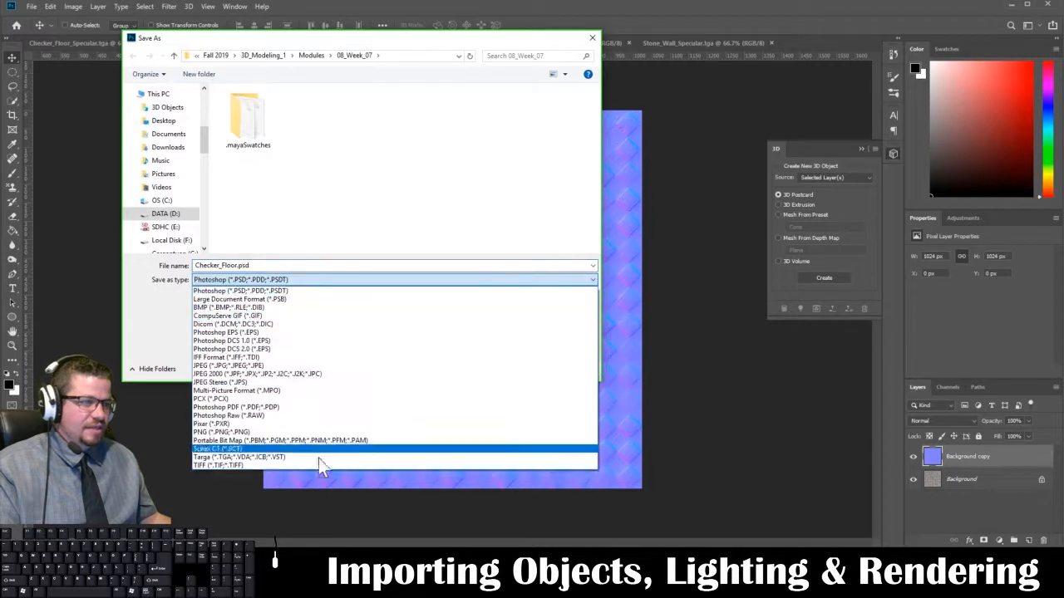
click(323, 458)
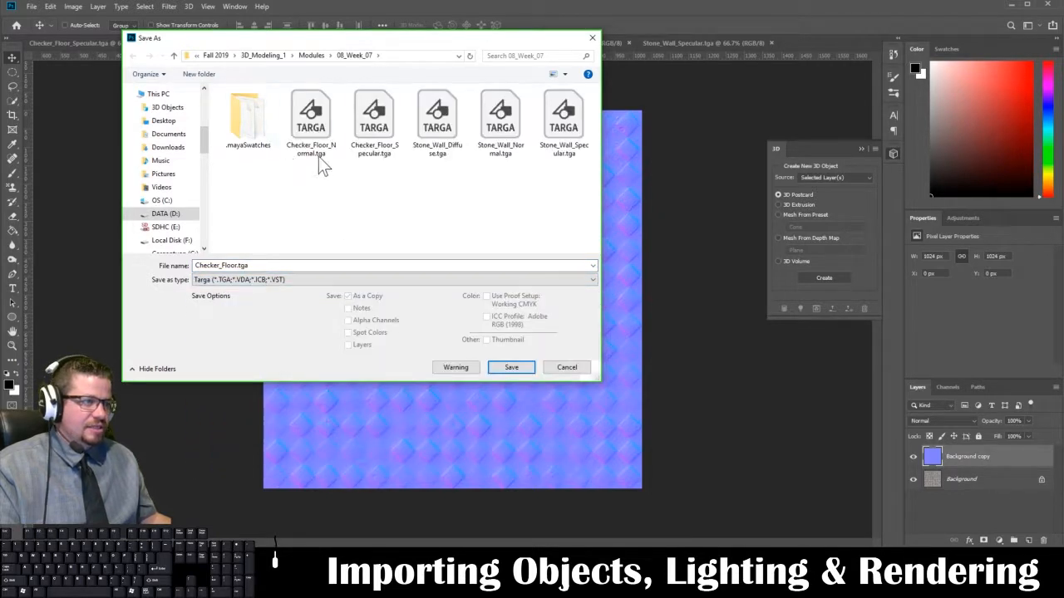
click(320, 133)
click(285, 283)
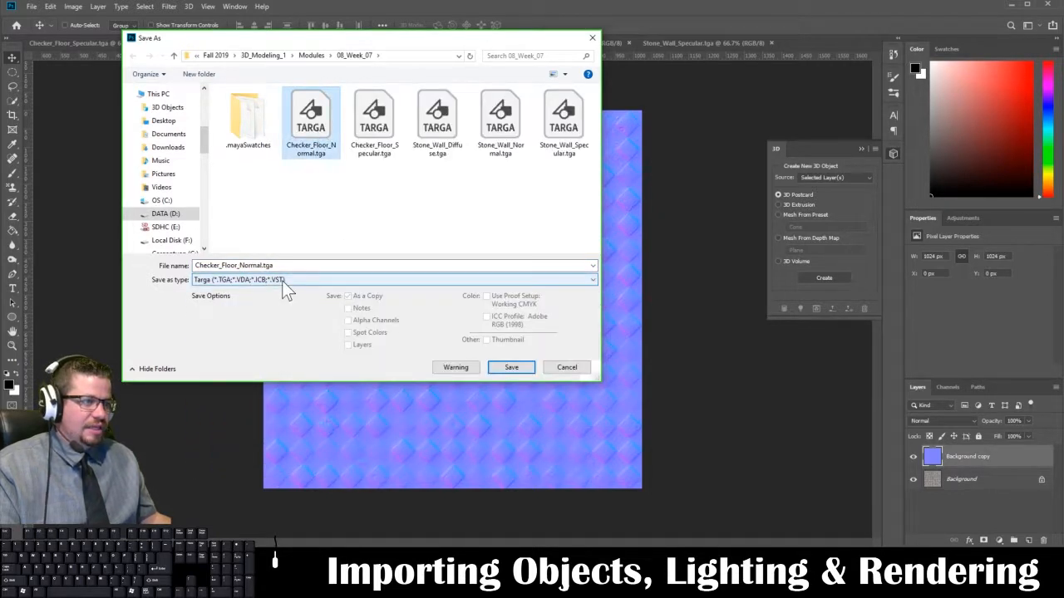
click(283, 282)
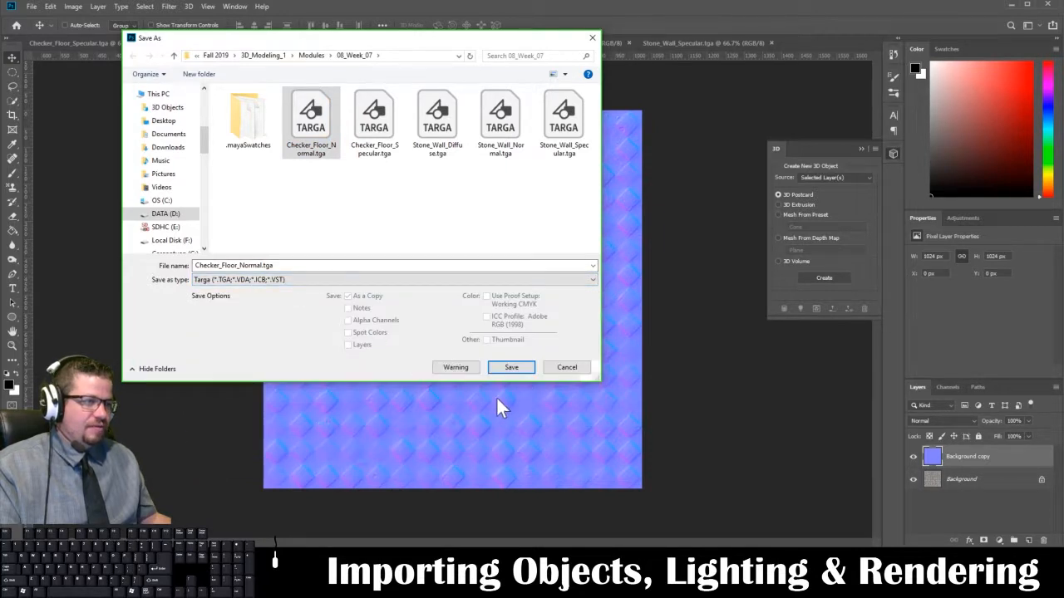
click(511, 368)
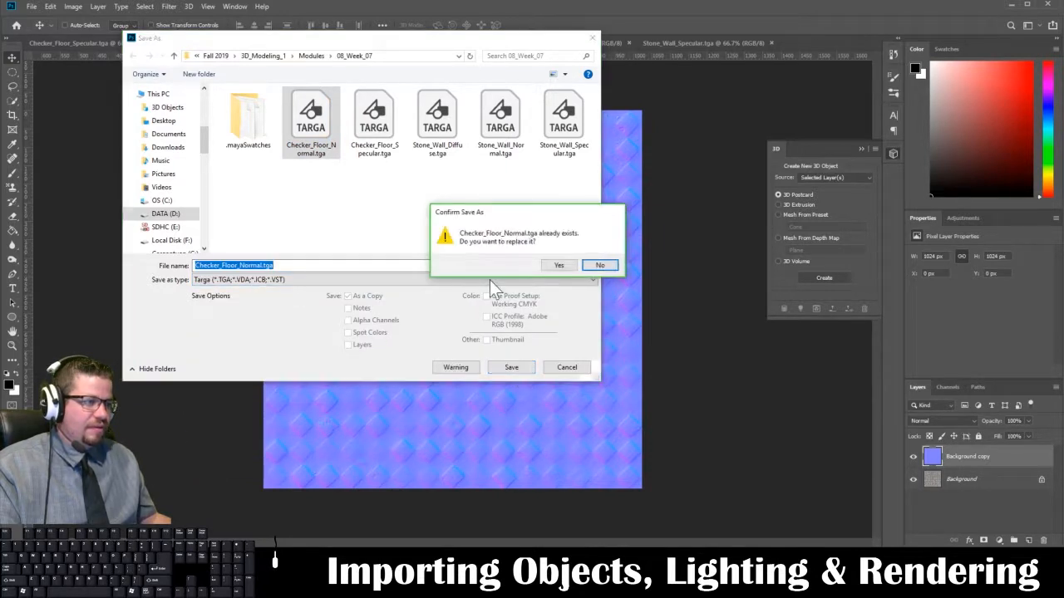
click(560, 267)
click(442, 228)
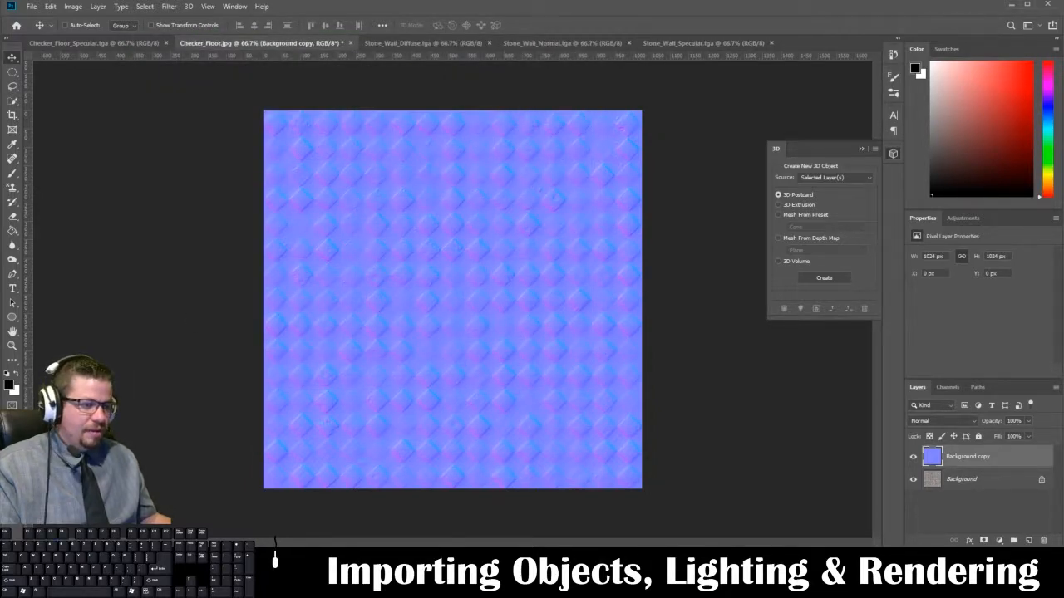
- Switch back to Maya and reload the image of Floor_Normal_Texture_File from the floor material's Bump Mapping
click(323, 512)
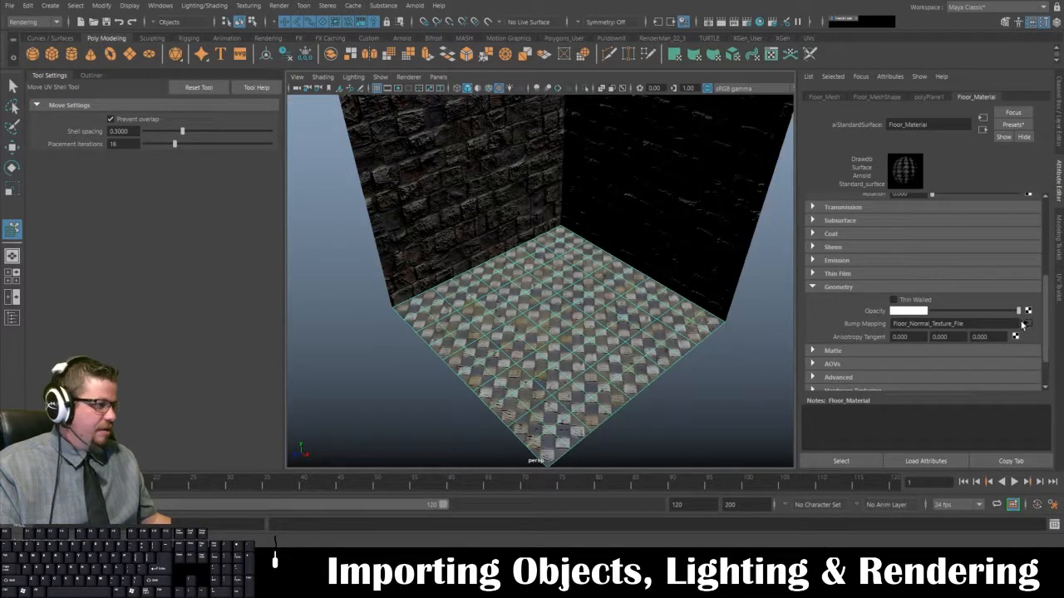
click(1028, 325)
click(908, 268)
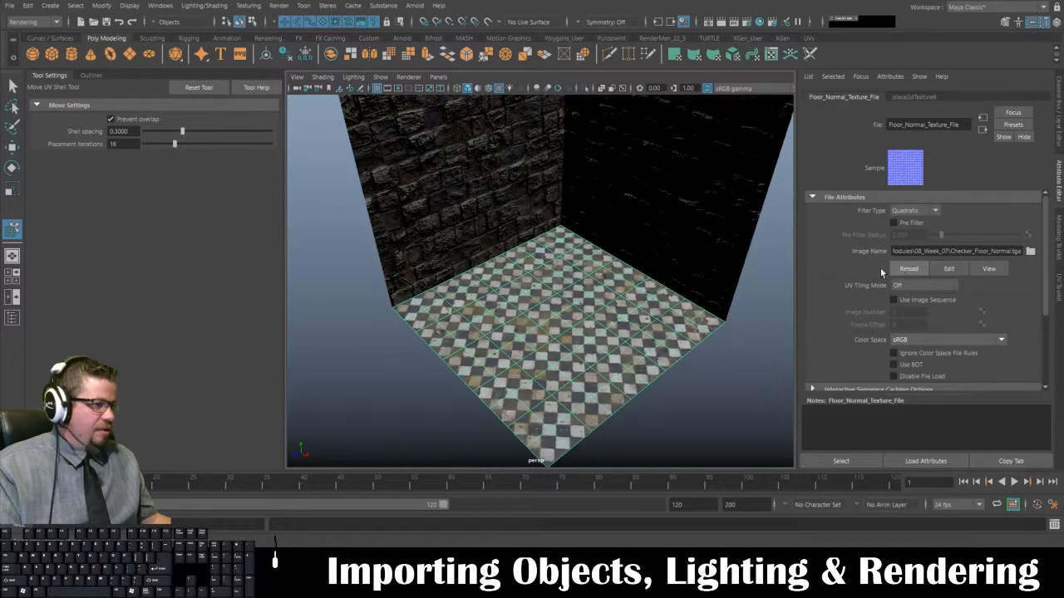
- Deselect the floor and examine the reloaded normal map's relief on the checkered tiles up close and from a distance
click(699, 409)
alt+drag(641, 392, 629, 362)
alt+right_drag(522, 271, 620, 385)
alt+middle_drag(620, 384, 607, 209)
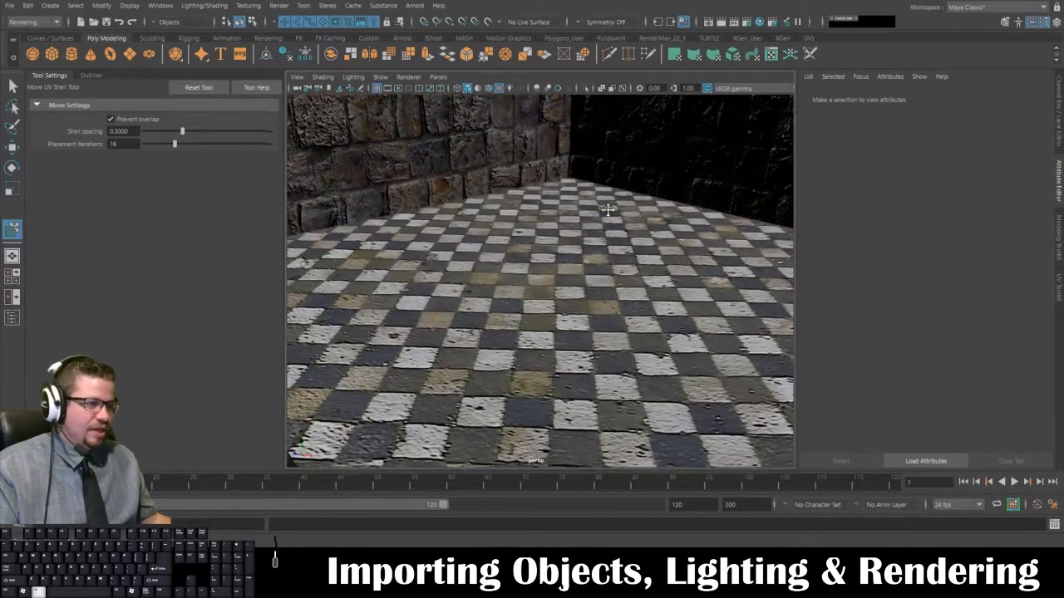
alt+drag(608, 209, 607, 249)
alt+right_drag(607, 249, 589, 271)
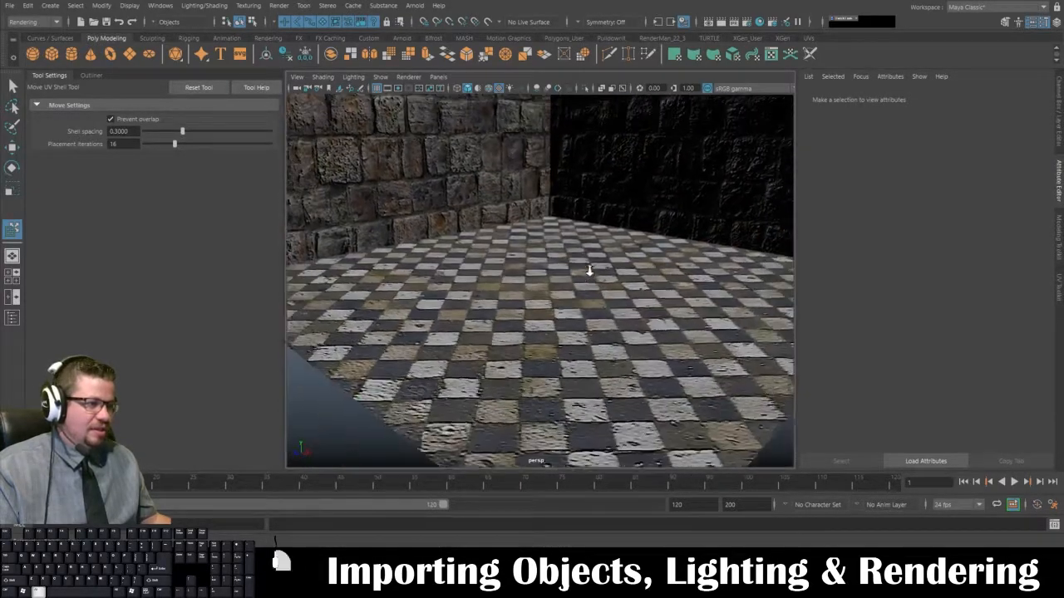
alt+drag(589, 271, 588, 295)
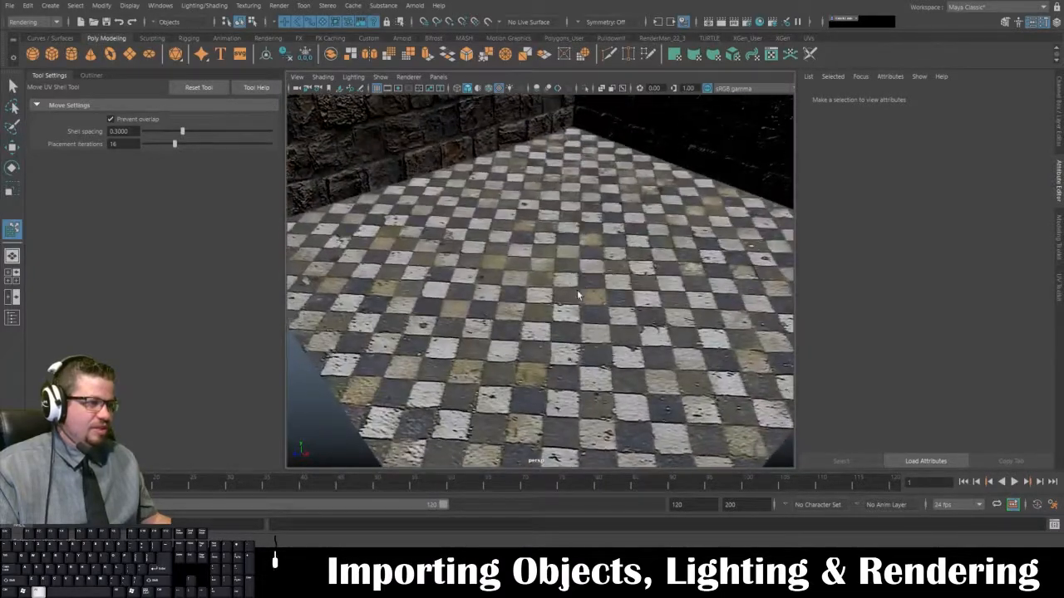
alt+right_drag(589, 295, 496, 257)
alt+middle_drag(496, 257, 497, 271)
alt+drag(497, 270, 506, 247)
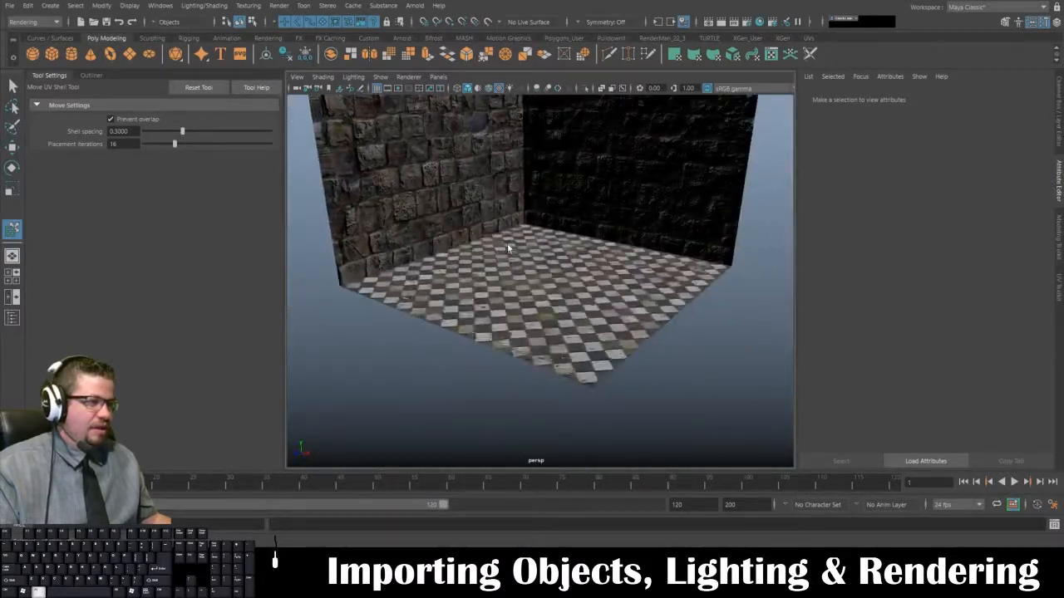
- Examine the whole room set, checking how the floor and both stone walls look together from several angles
alt+right_drag(505, 247, 410, 257)
alt+drag(411, 257, 441, 308)
alt+right_drag(441, 308, 493, 260)
alt+drag(493, 260, 504, 296)
alt+right_drag(505, 296, 471, 267)
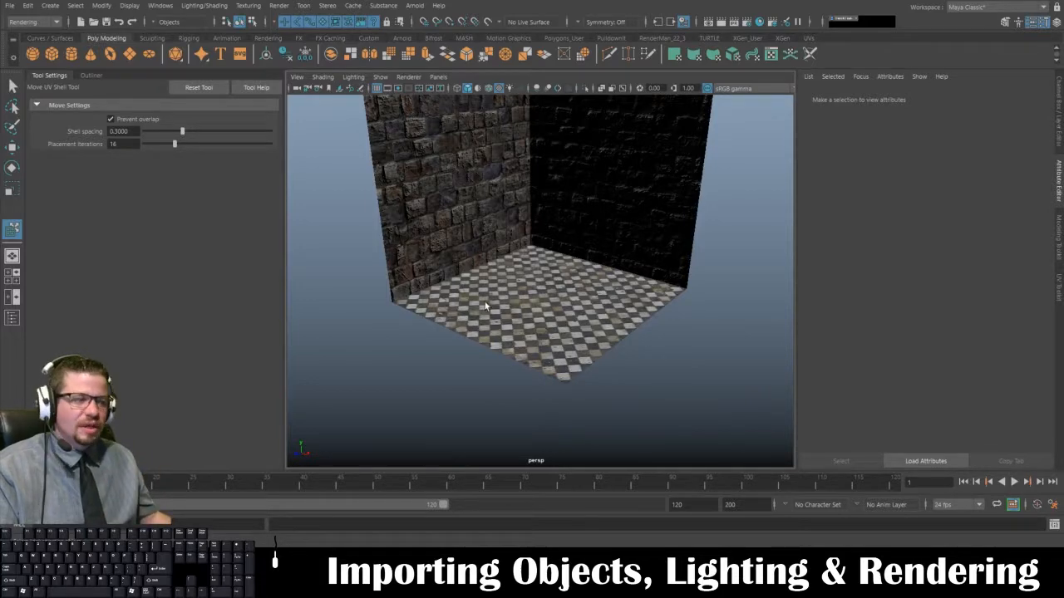
alt+drag(662, 292, 613, 312)
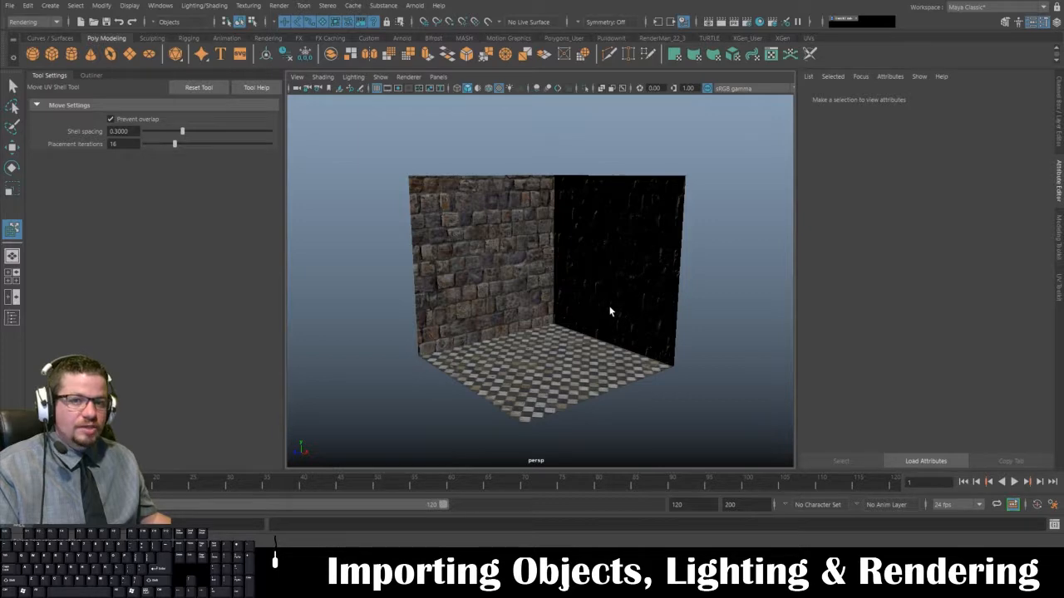
alt+drag(500, 326, 506, 376)
alt+right_drag(506, 375, 572, 401)
alt+drag(572, 401, 575, 365)
alt+right_drag(574, 366, 527, 278)
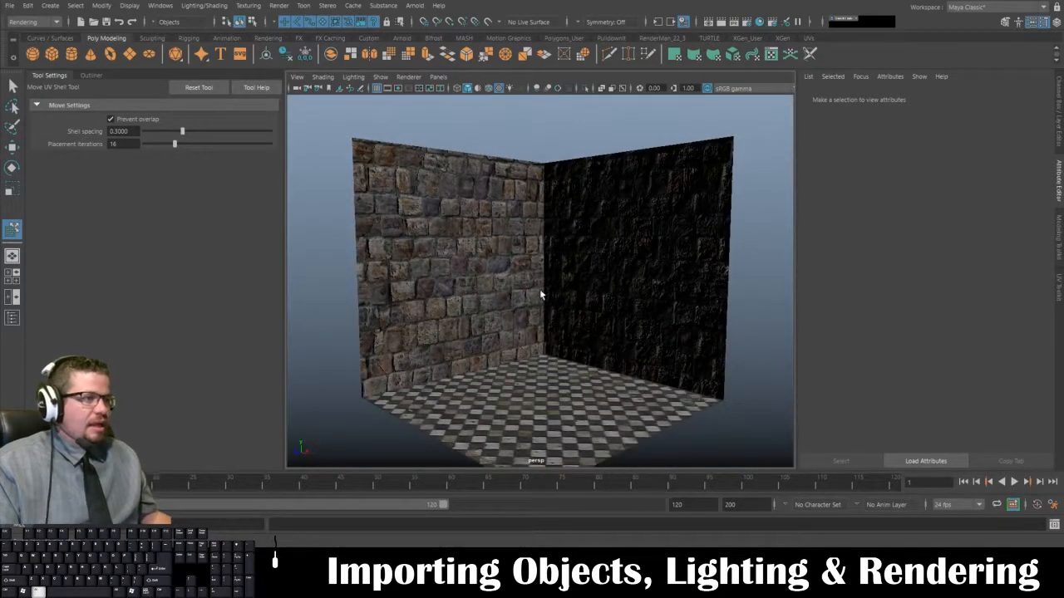
alt+drag(541, 294, 537, 252)
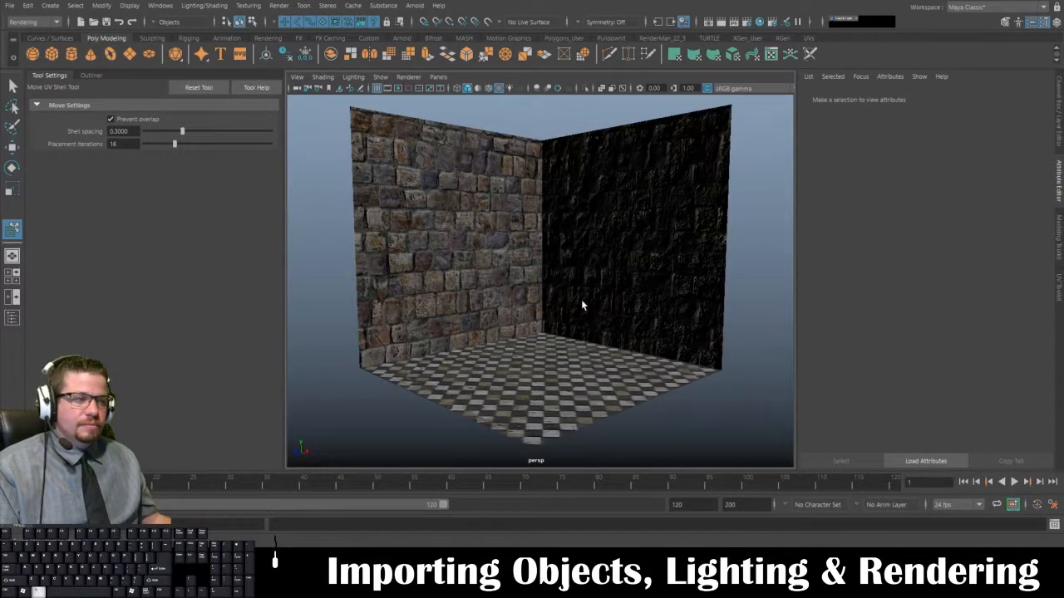
- Import Book_Shelf_001.mb from the 02_Week_01 folder into the scene, continuing past the student version notice
click(12, 7)
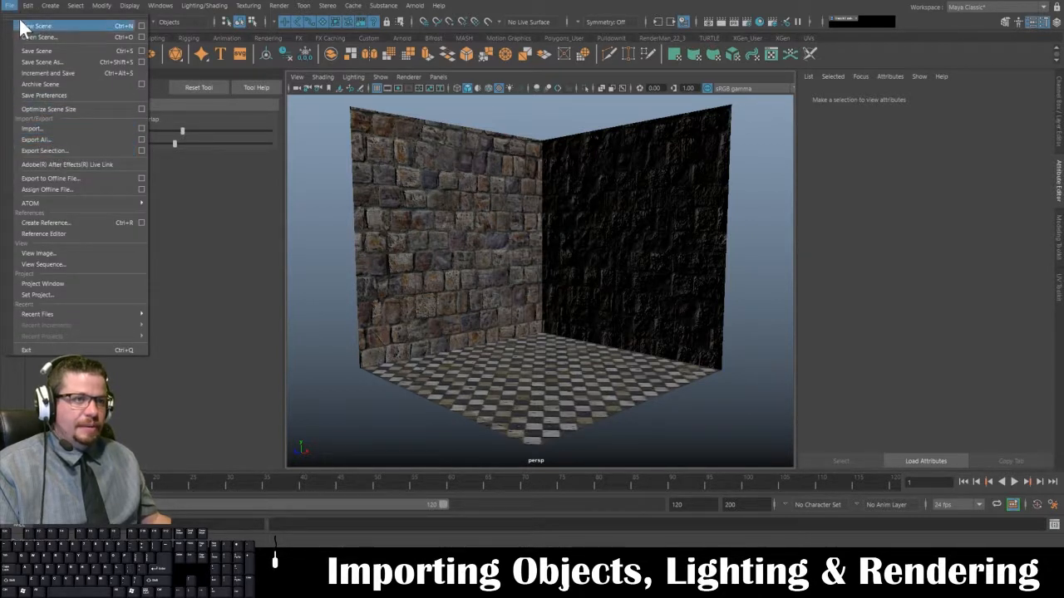
click(26, 1)
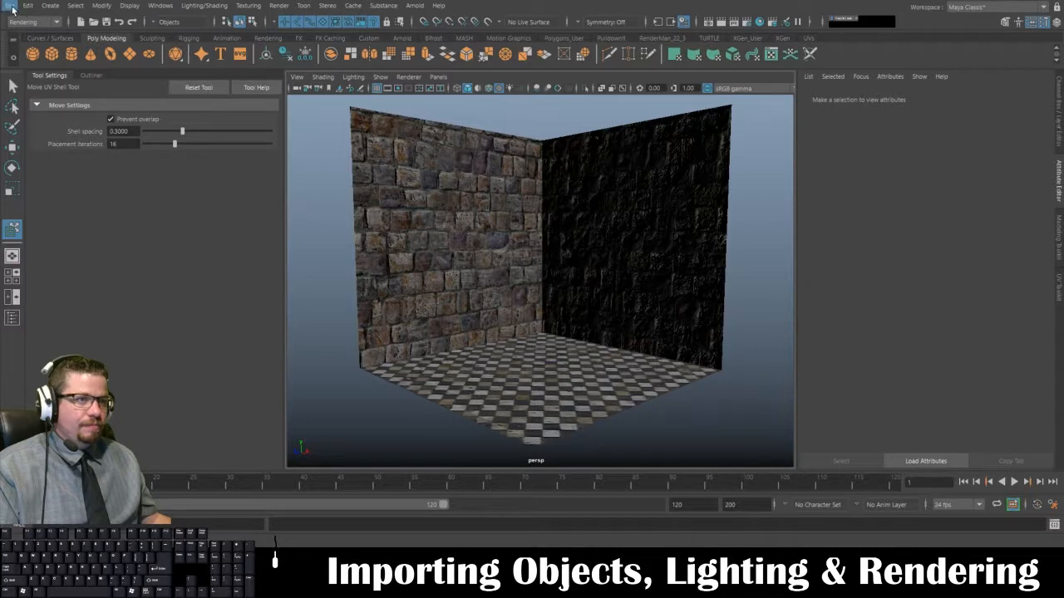
click(12, 7)
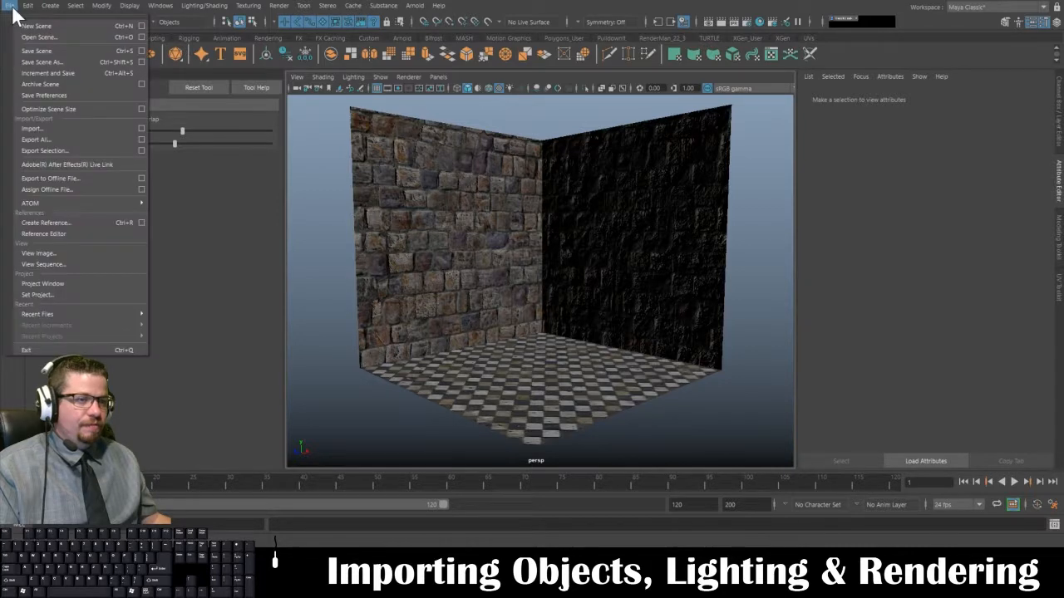
click(36, 126)
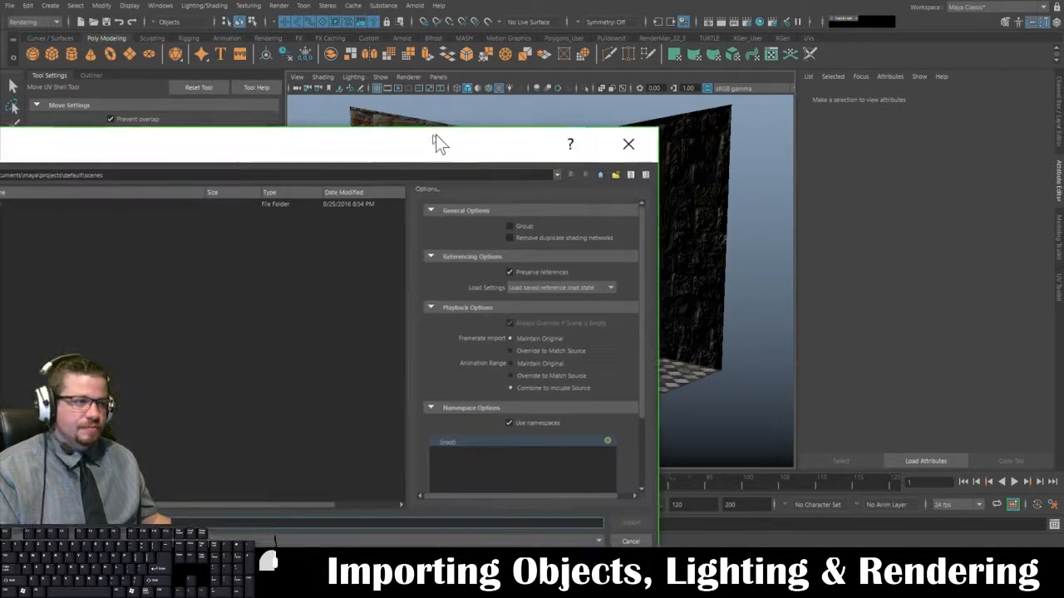
drag(434, 142, 679, 104)
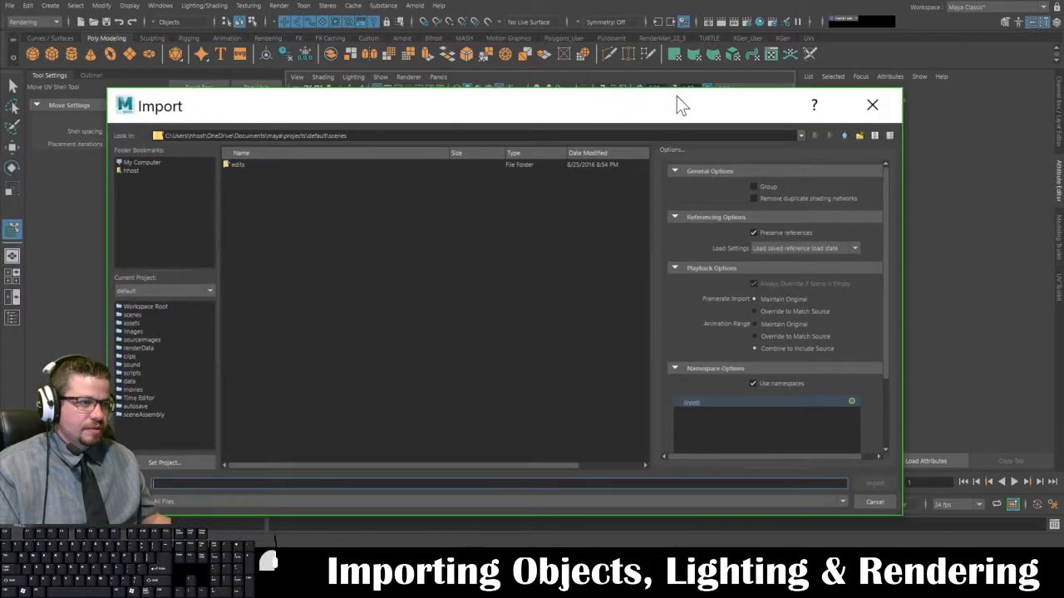
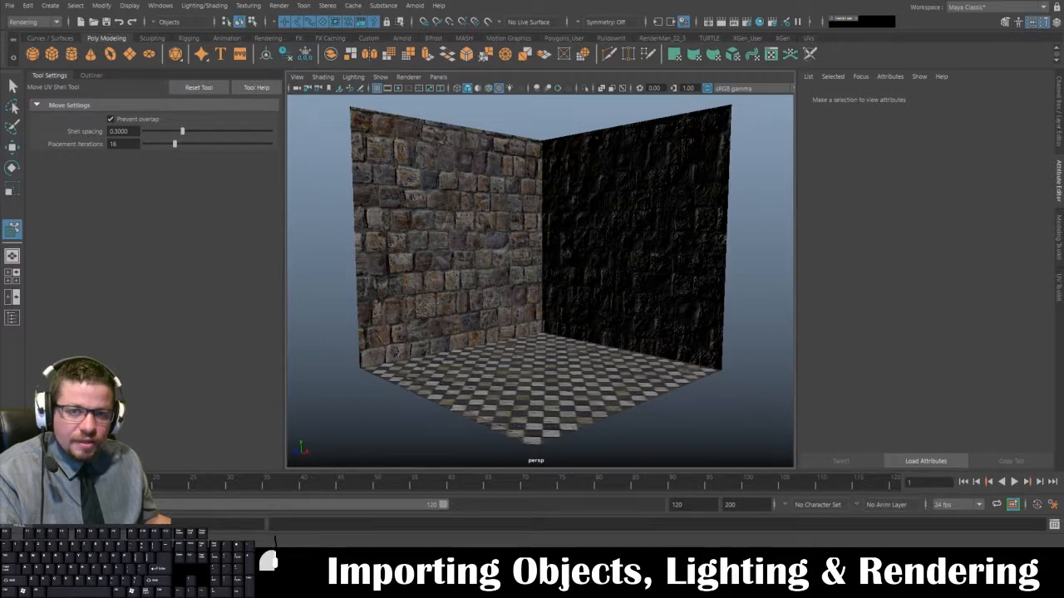
drag(599, 532, 363, 61)
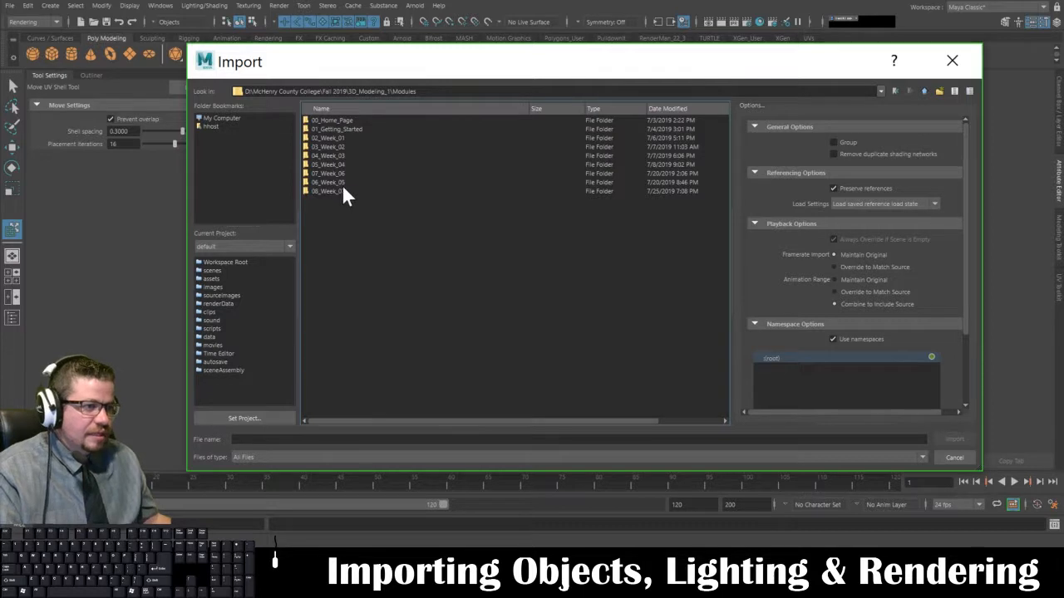
double_click(333, 136)
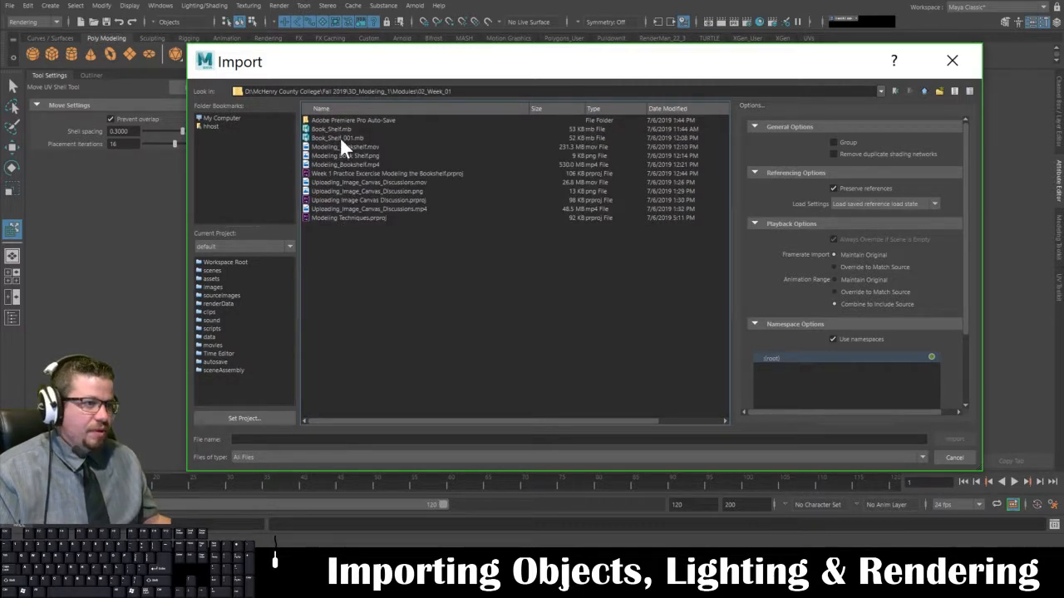
click(343, 138)
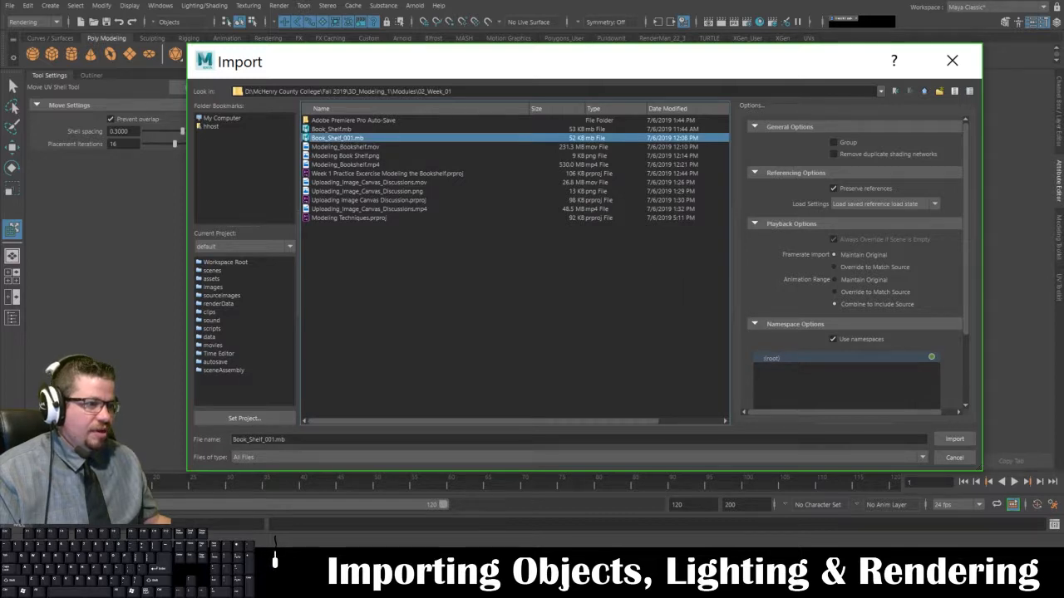
click(962, 439)
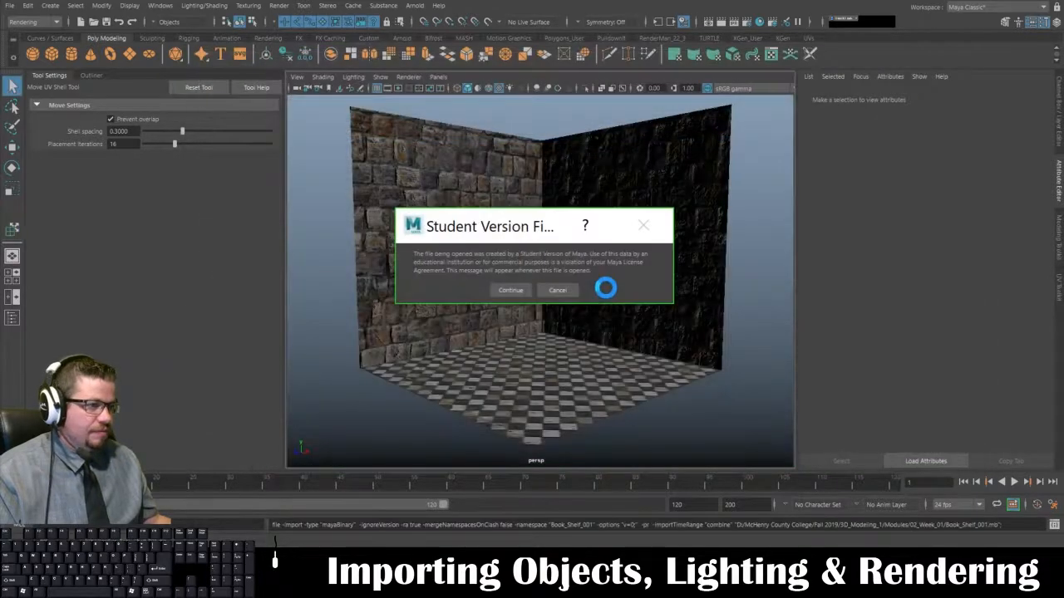
click(509, 288)
- Rotate the imported bookshelf to exactly 90 degrees about the Y axis
click(533, 312)
alt+drag(514, 320, 705, 332)
key(e)
key(e)
click(1058, 112)
click(1033, 142)
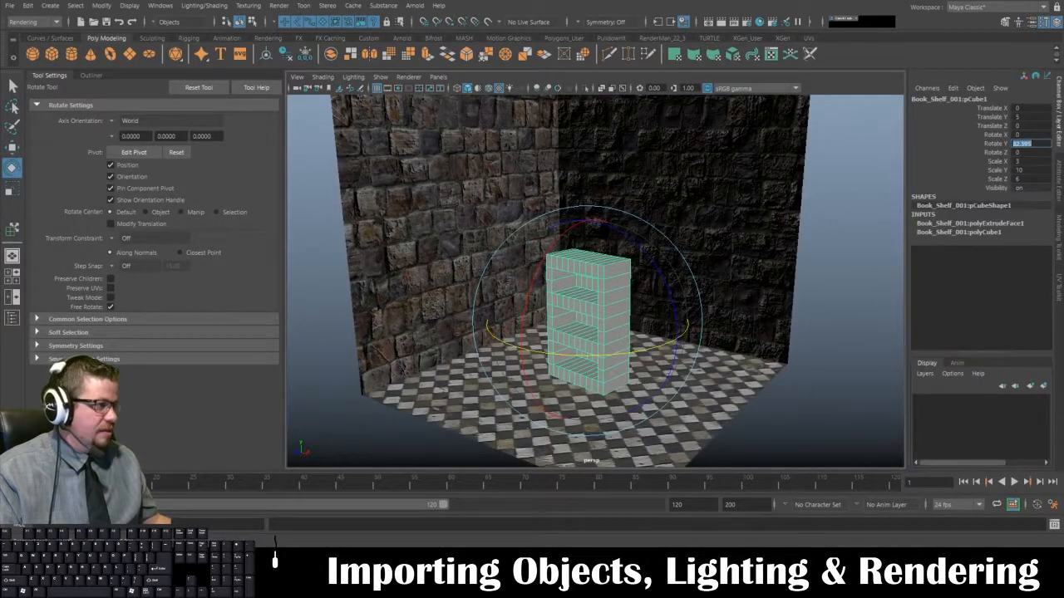
text(90)
key(Return)
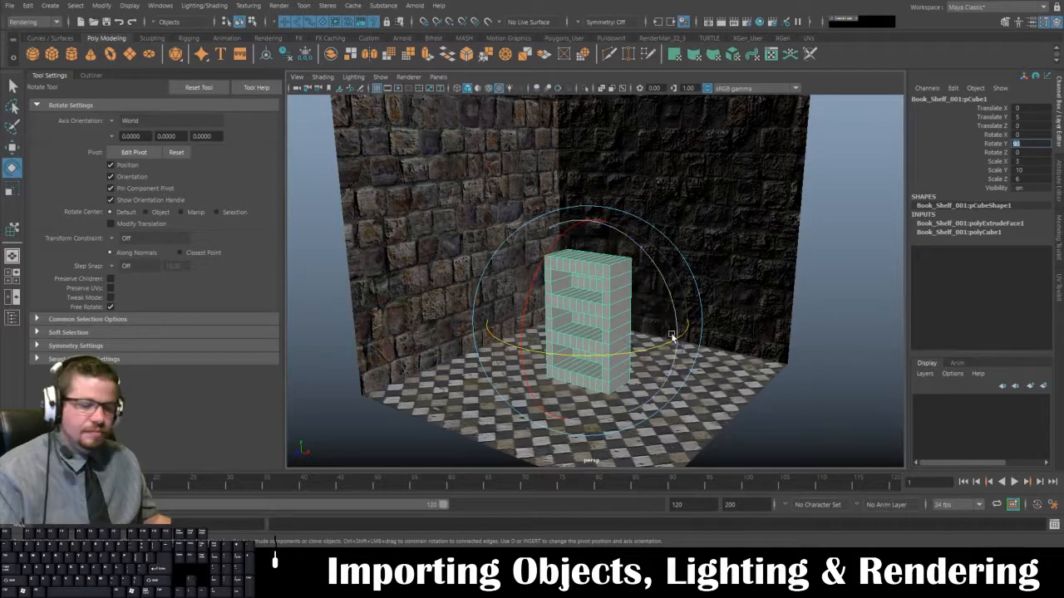
- Move the bookshelf back against the wall behind it and deselect it
alt+drag(669, 339, 625, 330)
key(w)
drag(507, 343, 655, 322)
click(482, 453)
mouse_move(573, 432)
alt+mouse_down()
mouse_move(668, 368)
mouse_move(624, 368)
alt+mouse_up()
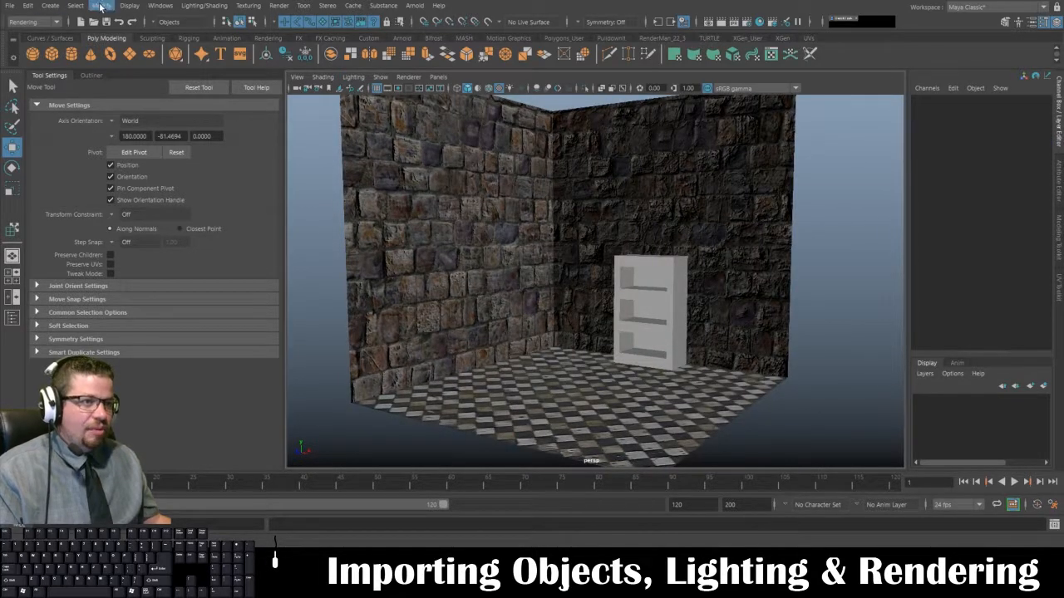
- Import Crate_Textured.mb from the 06_Week_05 folder into the scene, continuing past the student version notice
click(10, 5)
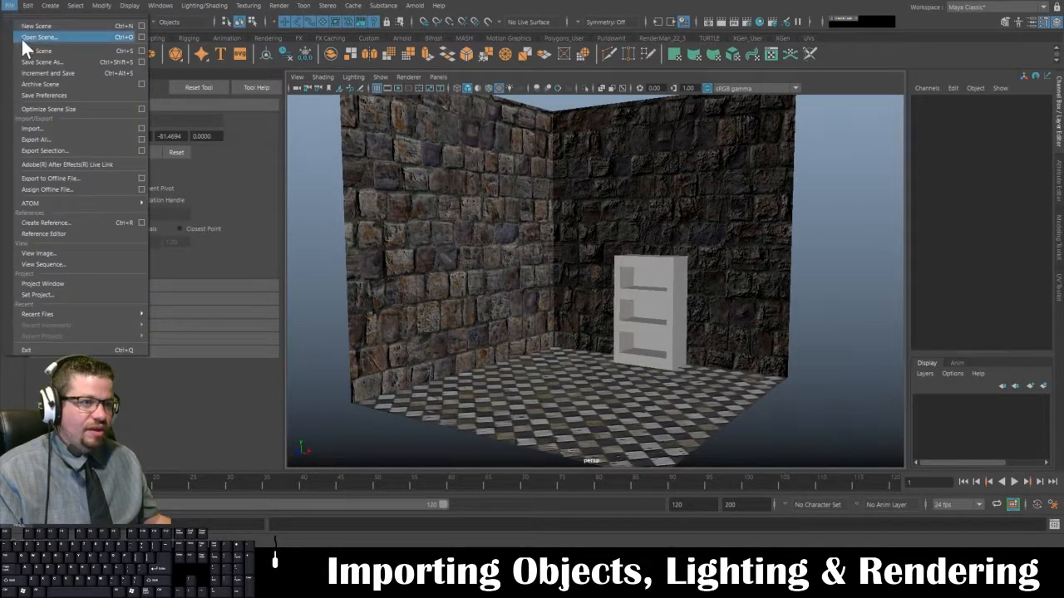
click(48, 126)
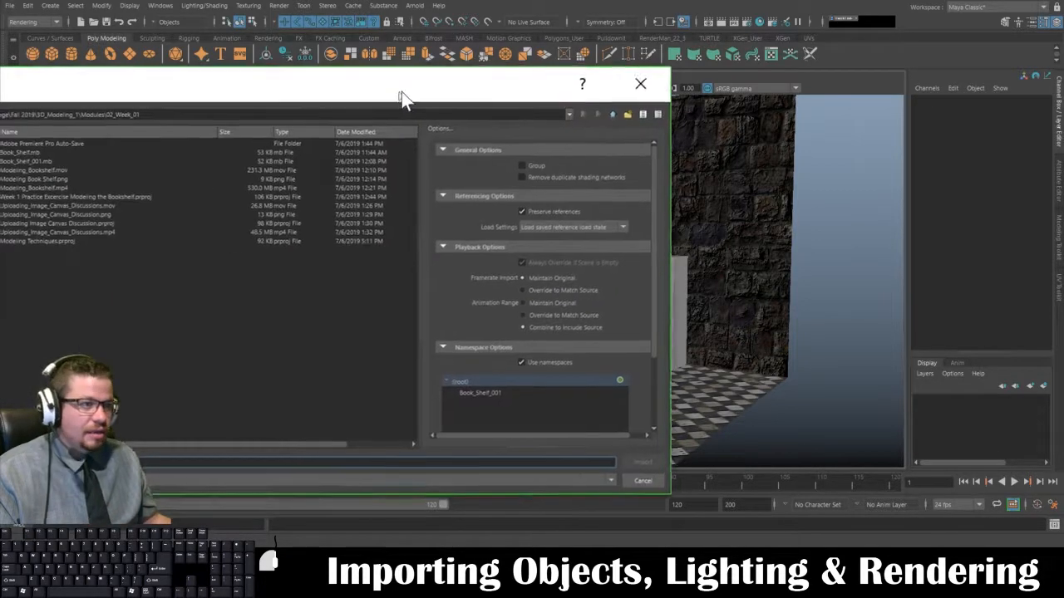
drag(402, 92, 677, 81)
click(888, 97)
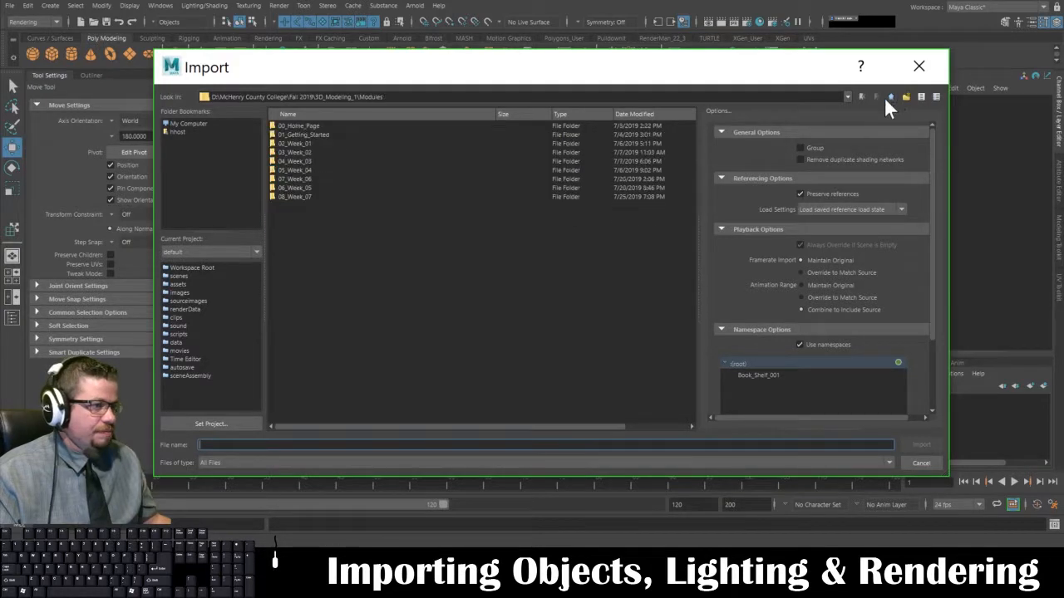
double_click(317, 188)
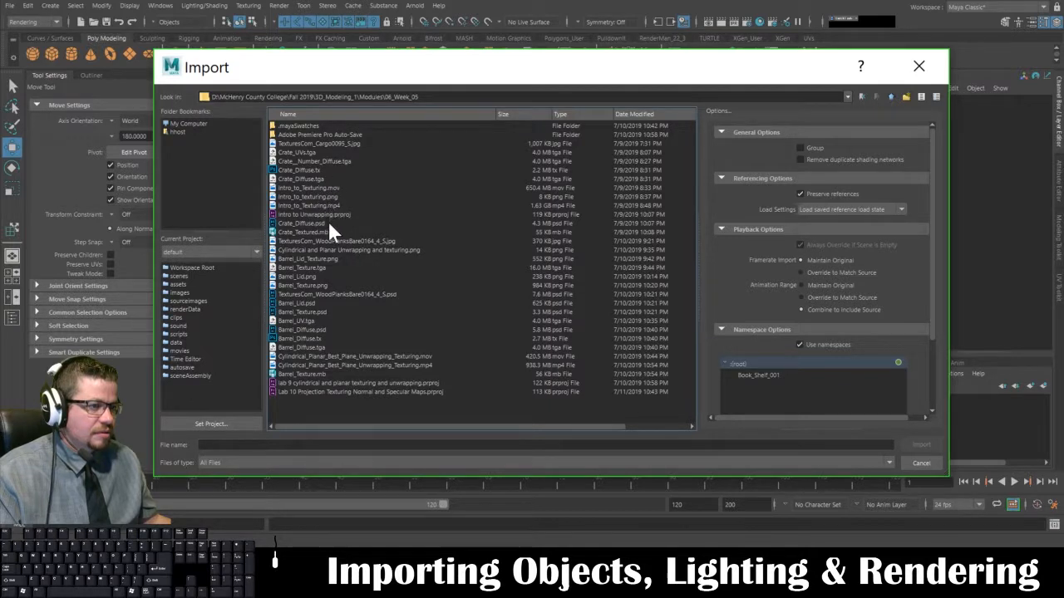
click(340, 251)
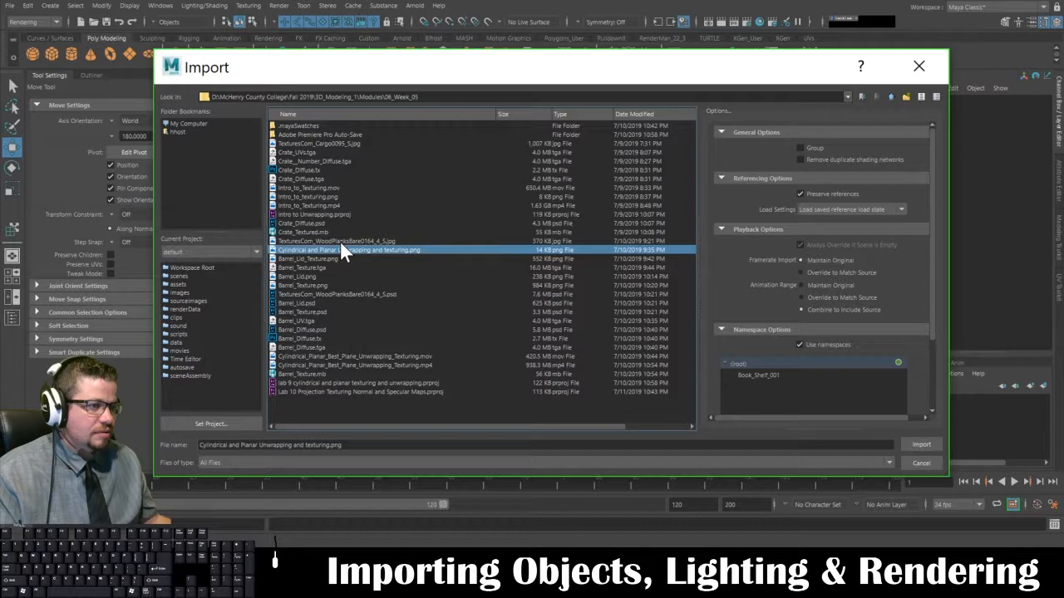
click(339, 232)
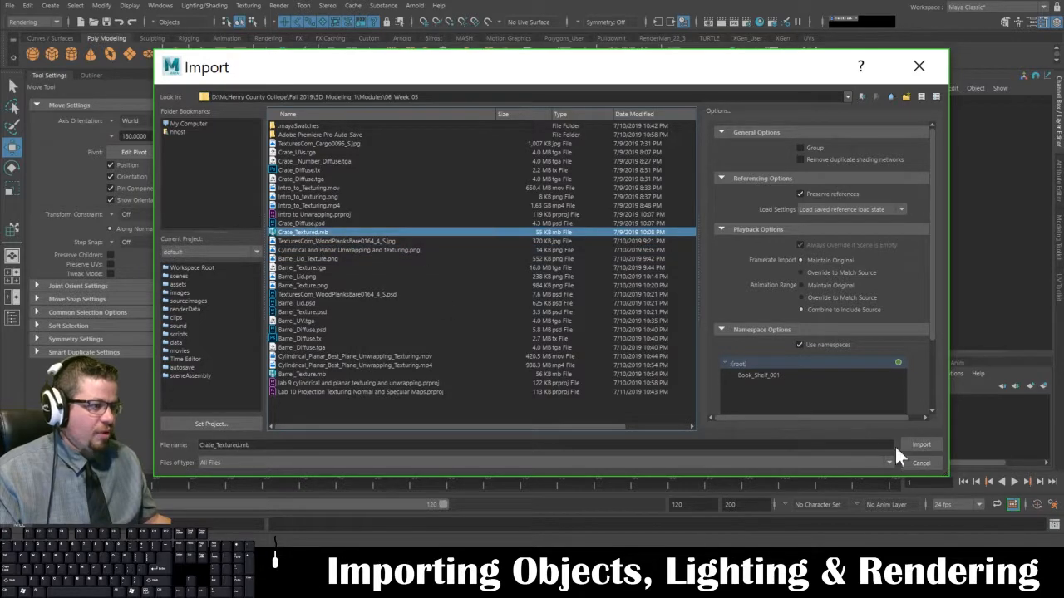
click(922, 446)
click(522, 282)
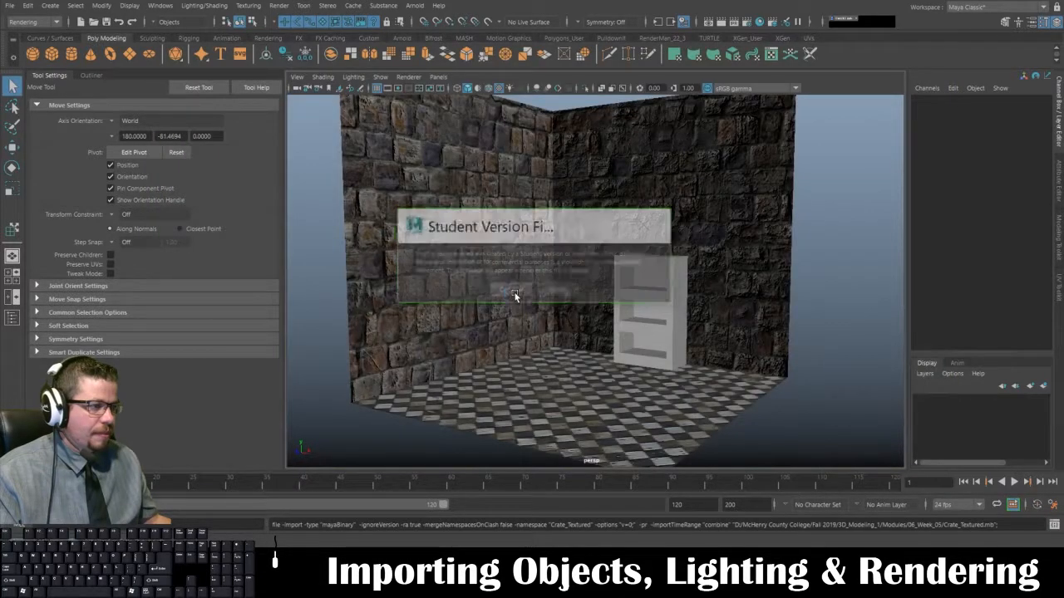
- Move the imported crate along X to about -9.55, towards the wall without the bookshelf
alt+drag(516, 298, 587, 348)
click(587, 349)
drag(657, 368, 532, 342)
- Import Barrel_Texture.mb from the 06_Week_05 folder into the scene, continuing past the student version notice
click(9, 5)
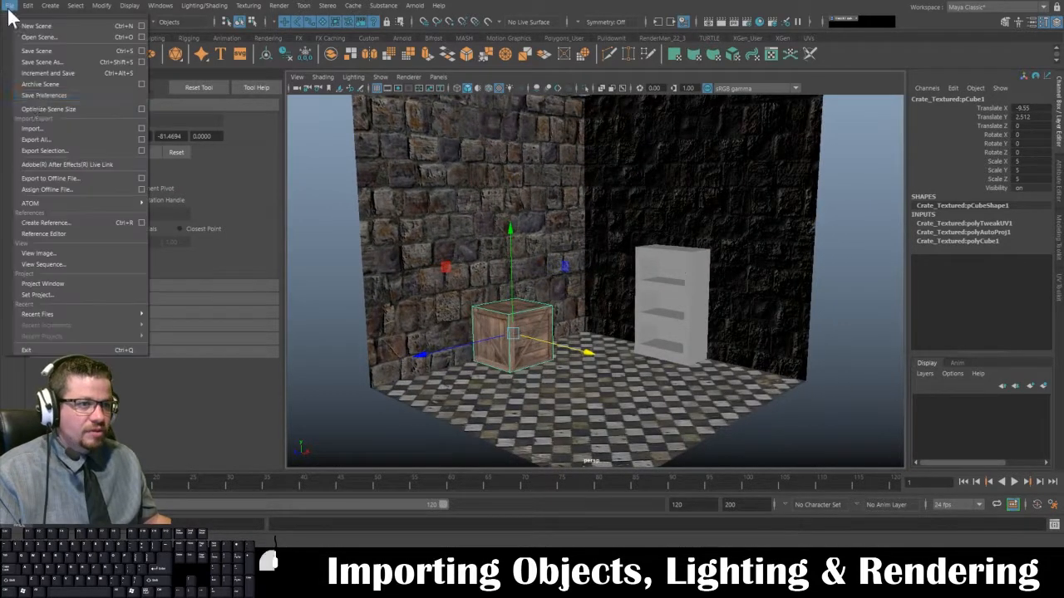
click(48, 129)
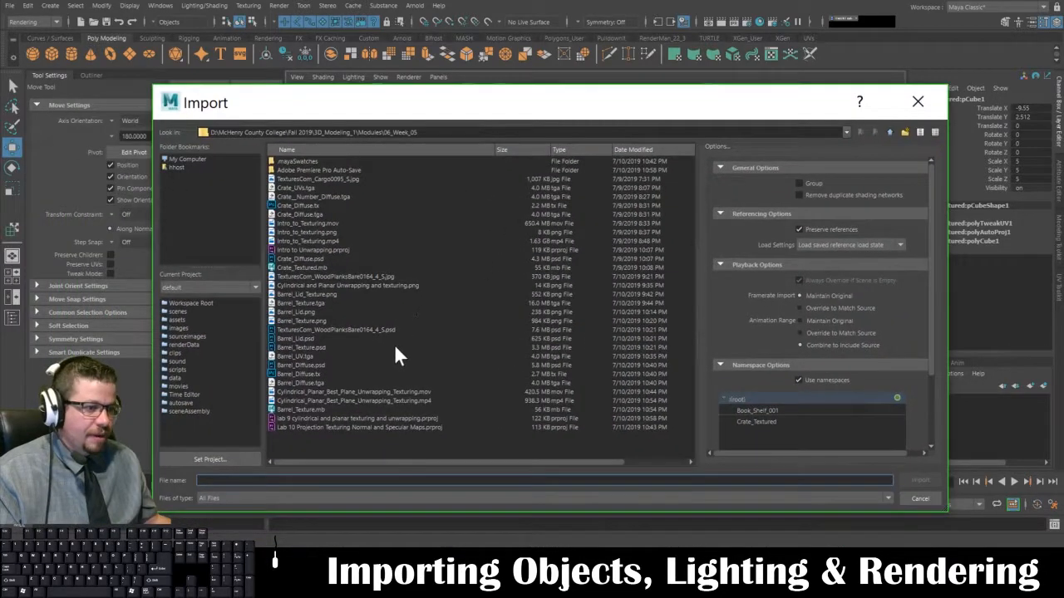
click(351, 382)
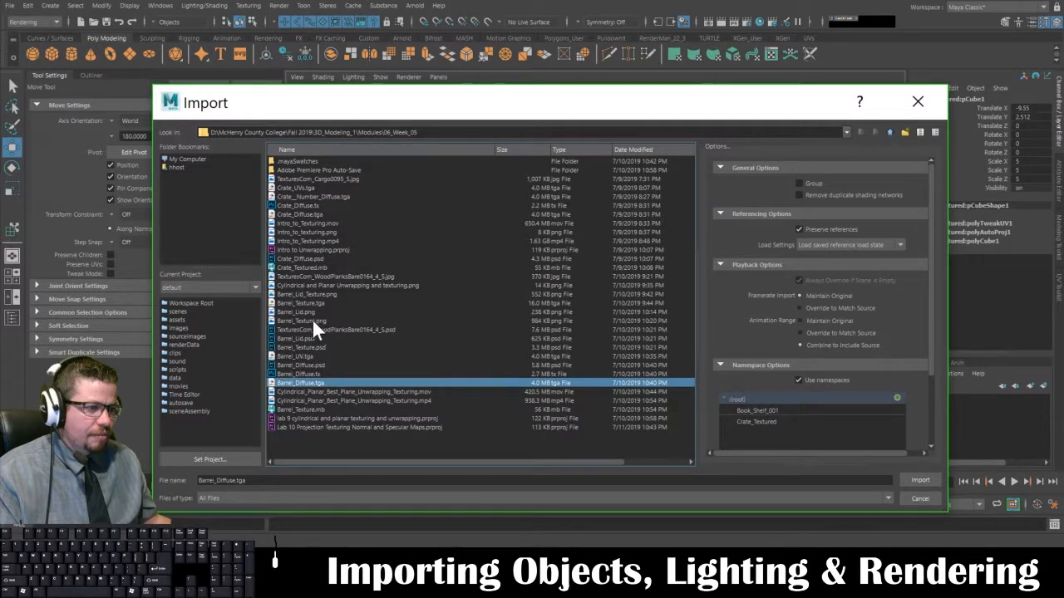
click(313, 409)
click(915, 480)
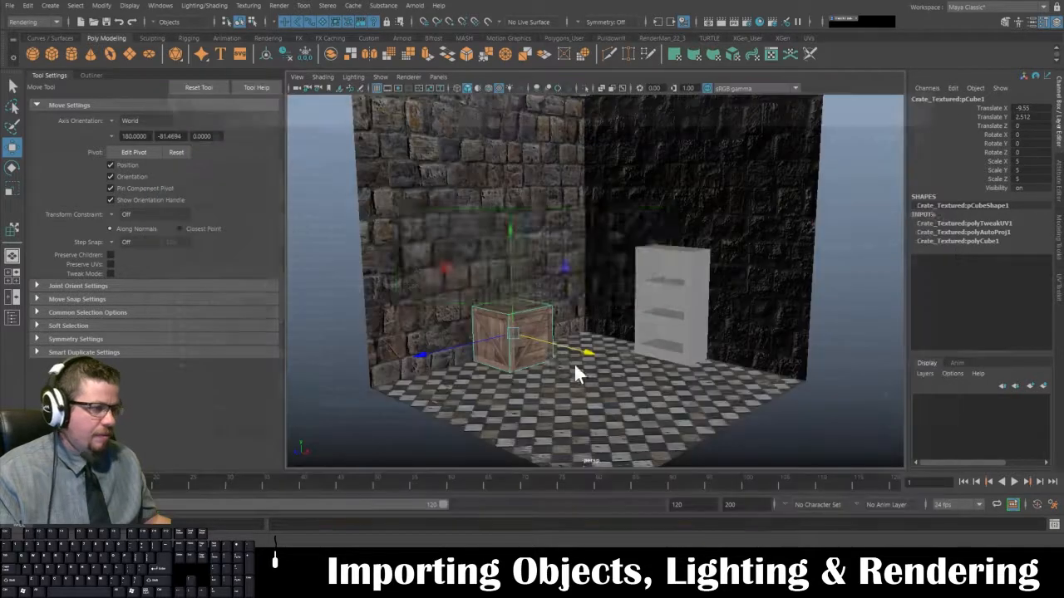
click(507, 290)
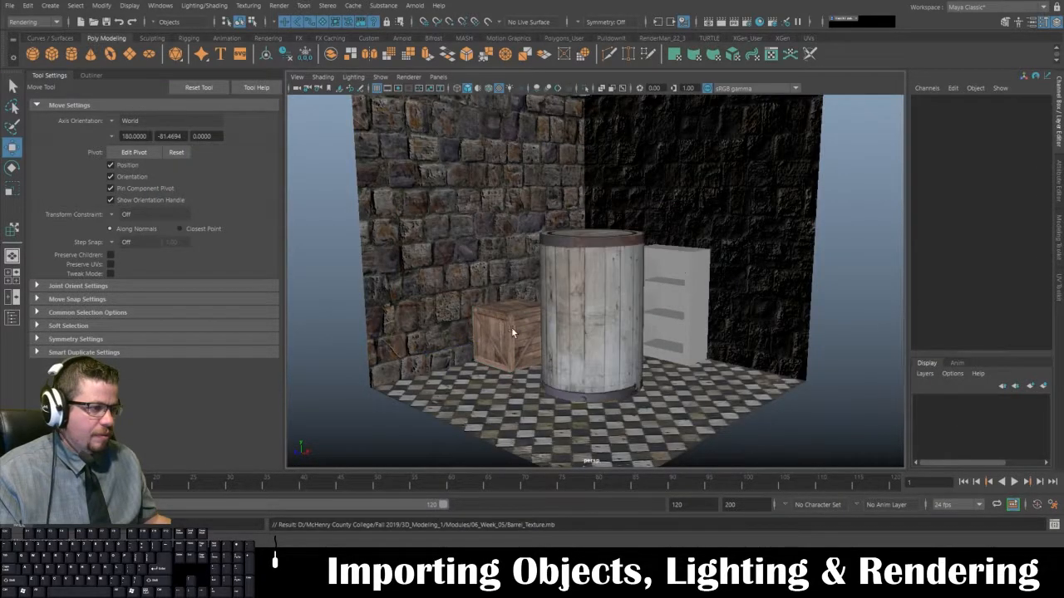
- Move the barrel into the room's corner between crate and bookshelf, and scale it down uniformly to about 3.02, 4.53 and 3.02 in X, Y and Z
click(583, 328)
alt+drag(583, 328, 641, 380)
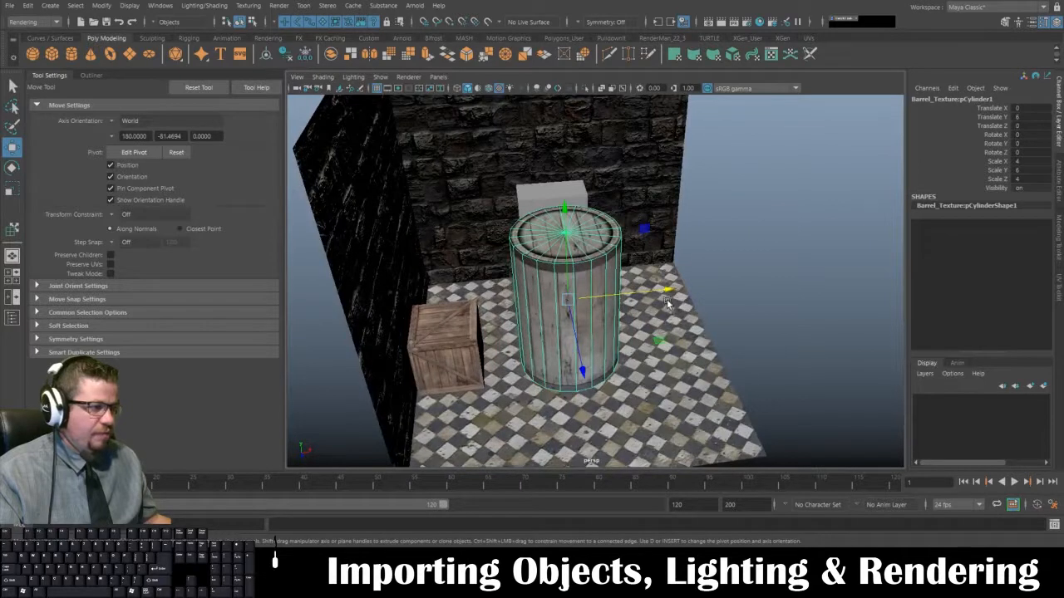
drag(667, 305, 465, 285)
key(r)
drag(458, 241, 361, 217)
key(w)
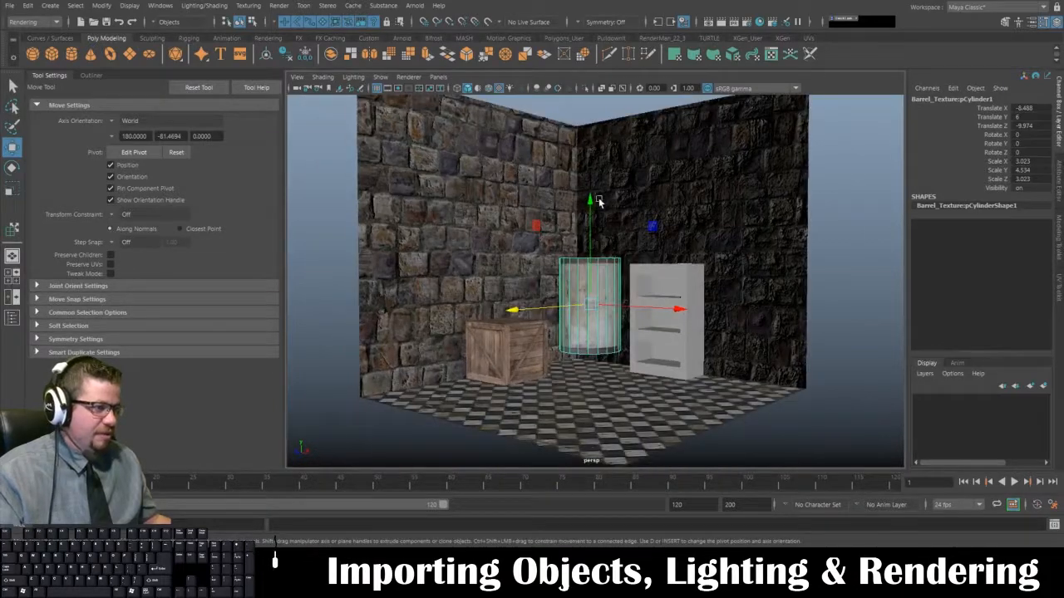
- Lower the barrel onto the floor at Y about 4.7, and scale the bookshelf to about 4.36, 14.52 and 8.71 in X, Y and Z
drag(592, 201, 614, 298)
click(602, 268)
key(r)
key(w)
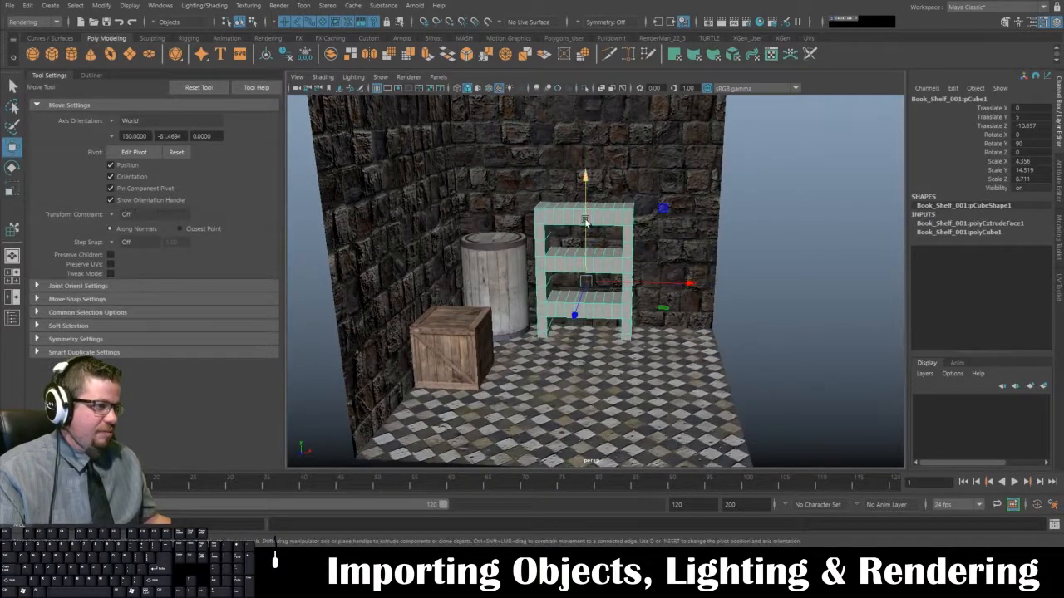
- Move the enlarged bookshelf up onto the floor and along its wall, to X about 3.71, Y about 7.17 and Z about -9.75
drag(582, 226, 610, 289)
drag(704, 158, 713, 160)
alt+drag(787, 295, 775, 313)
alt+drag(769, 315, 559, 254)
alt+middle_drag(559, 253, 601, 238)
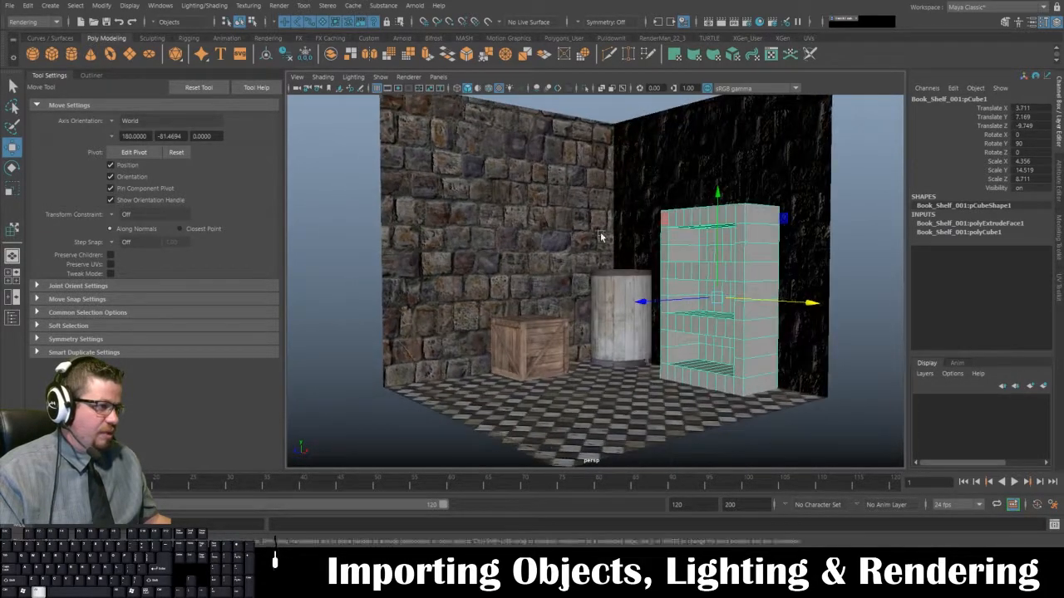
alt+right_drag(601, 238, 637, 302)
alt+drag(637, 301, 657, 291)
- Examine from several angles how the crate and barrel stand on the floor and against the walls
click(523, 387)
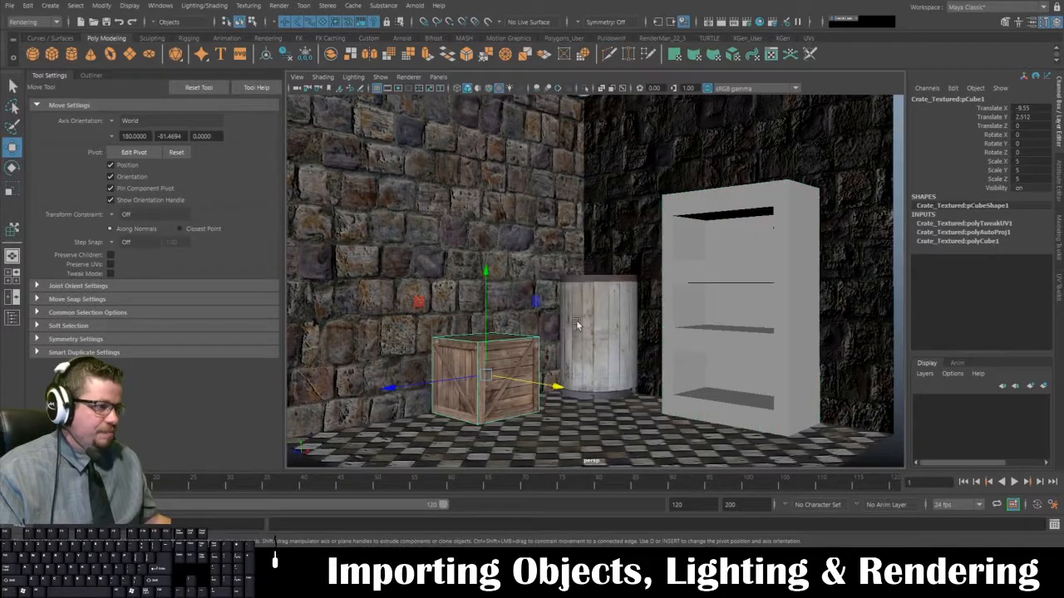
alt+drag(576, 325, 621, 387)
click(461, 175)
alt+drag(461, 176, 433, 194)
alt+middle_drag(449, 195, 476, 251)
alt+right_drag(476, 251, 627, 278)
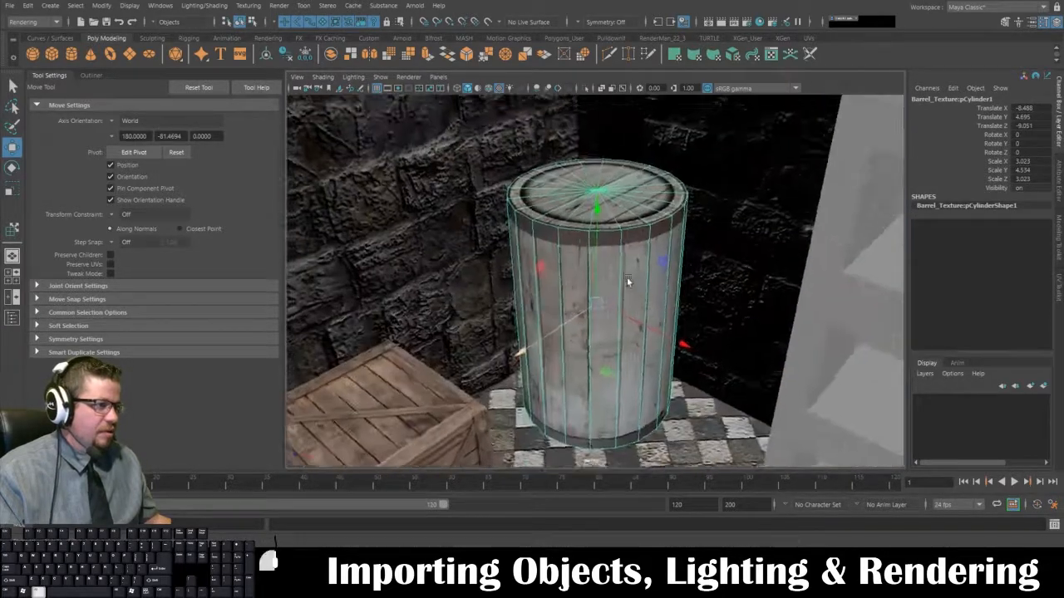
alt+drag(627, 277, 624, 217)
alt+middle_drag(623, 218, 633, 285)
alt+right_drag(634, 285, 582, 316)
alt+middle_drag(581, 316, 594, 212)
alt+right_drag(632, 249, 545, 279)
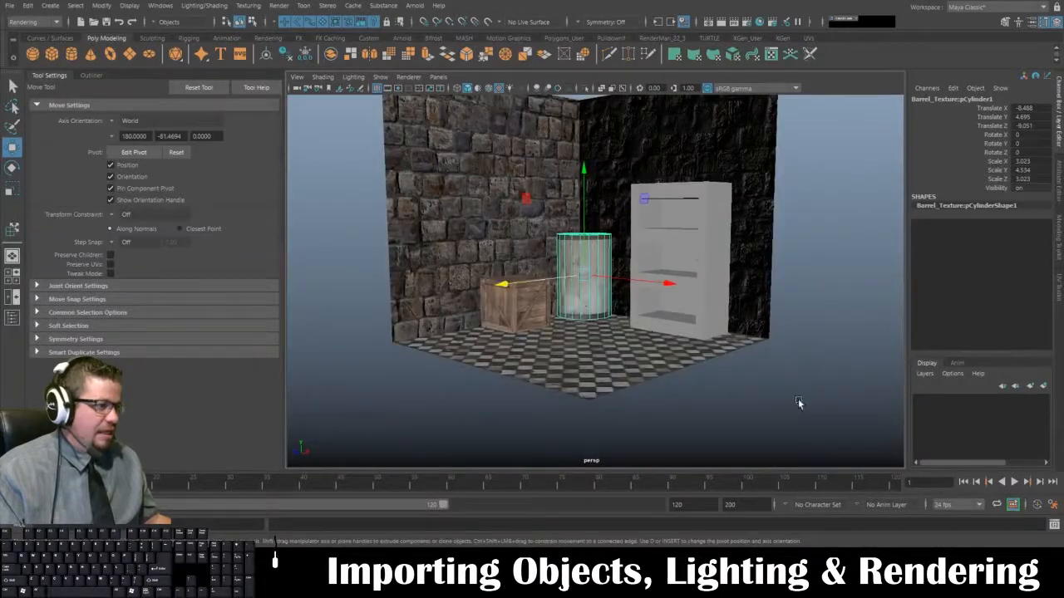
click(800, 404)
alt+drag(699, 274, 595, 283)
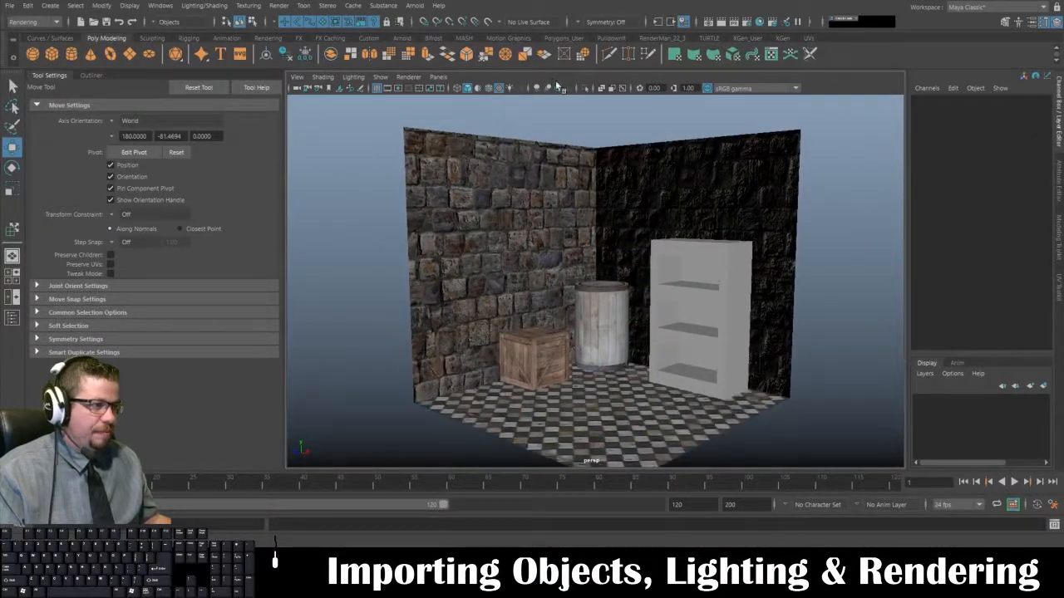
- Browse 06_Week_05, 08_Week_07 and 07_Week_06 for another model, and import Projection_Texturing_Normal_Maps_Specular_Maps.png from 07_Week_06
click(16, 7)
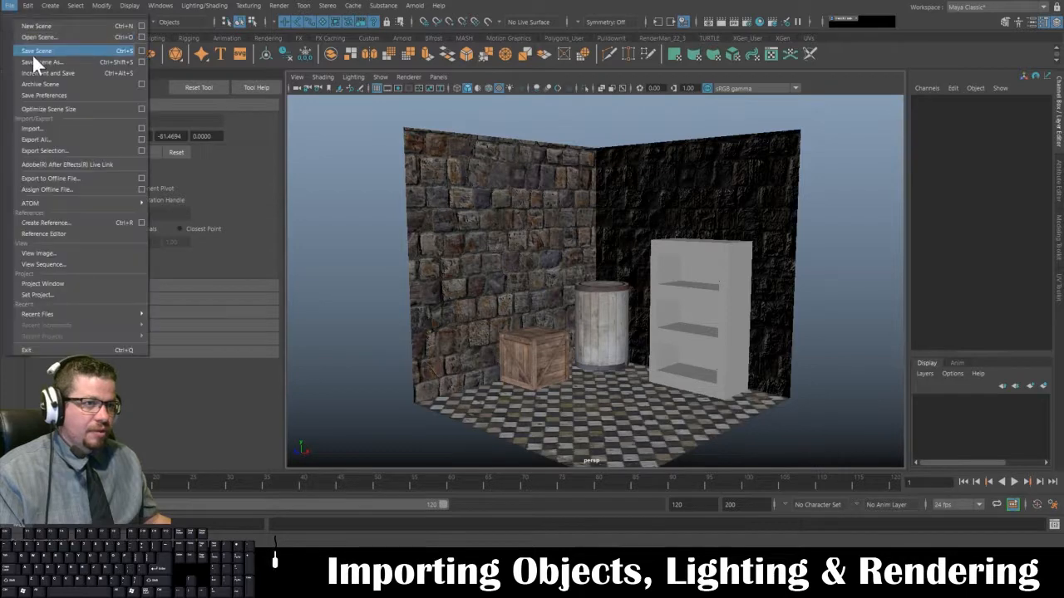
click(46, 126)
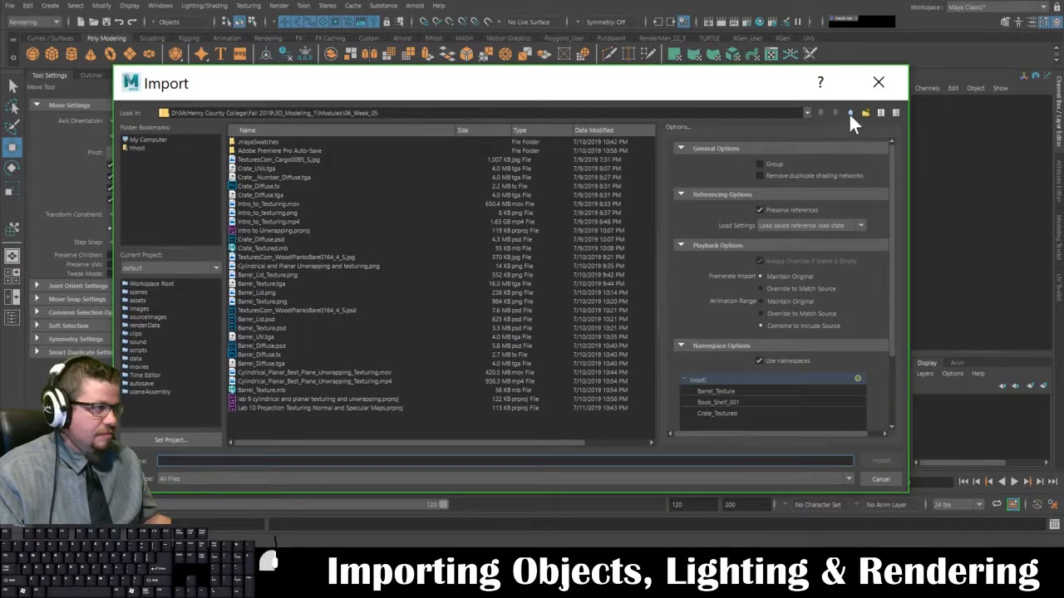
click(849, 114)
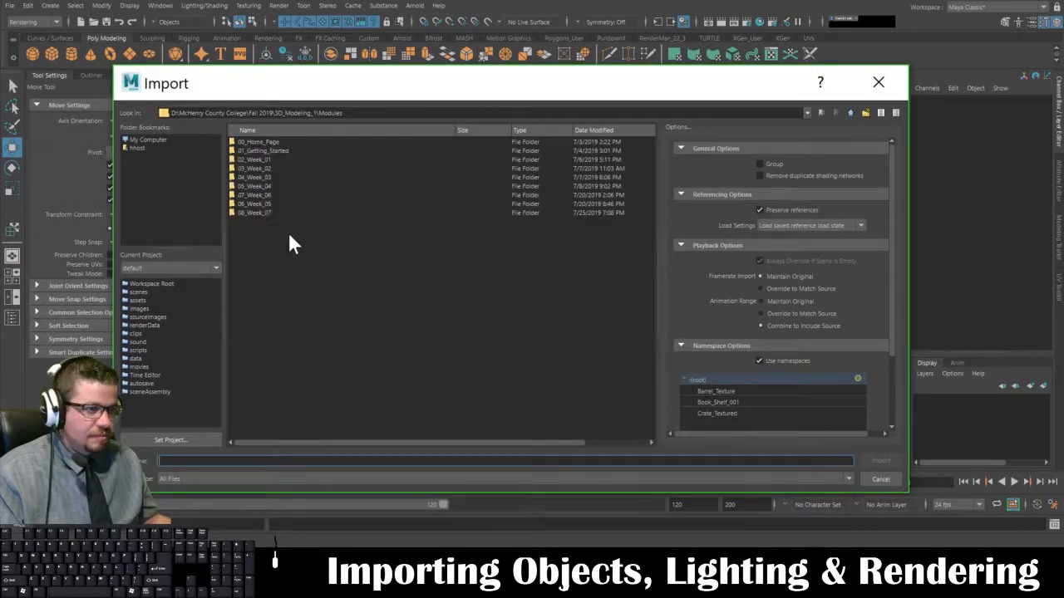
double_click(289, 205)
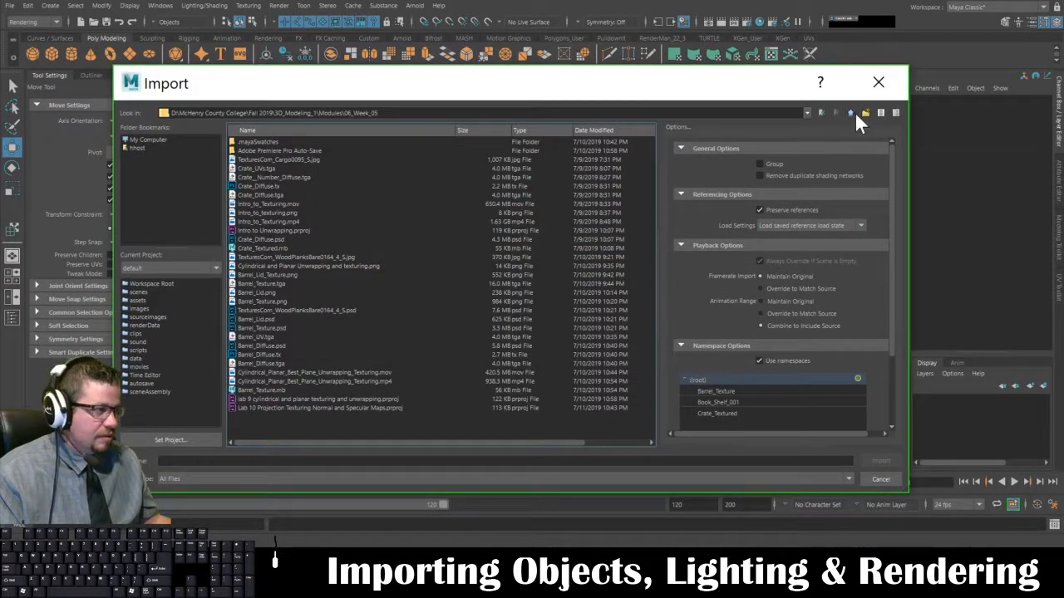
click(850, 113)
double_click(300, 210)
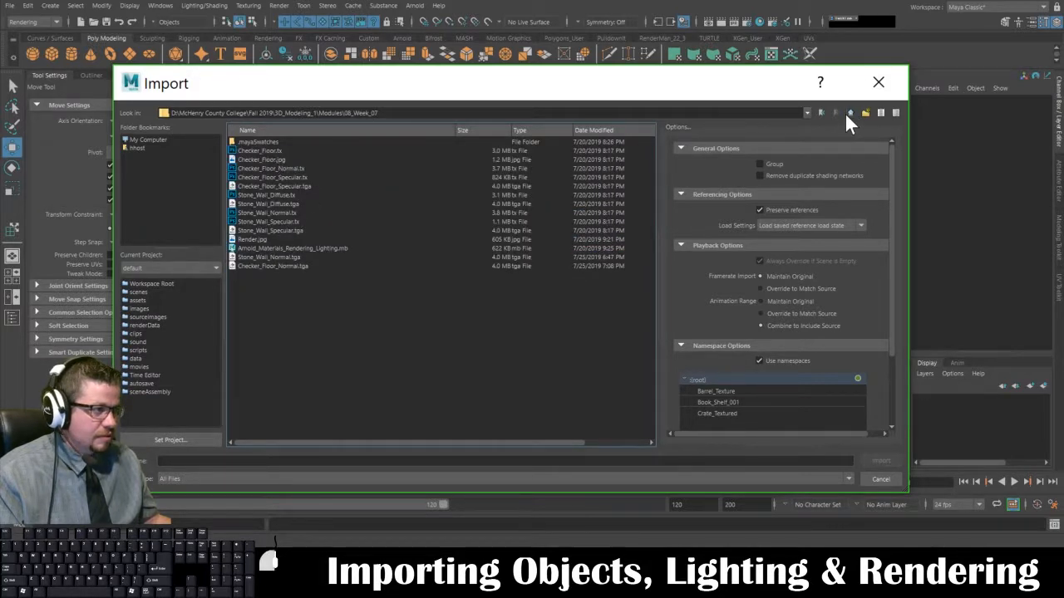
click(849, 114)
double_click(276, 197)
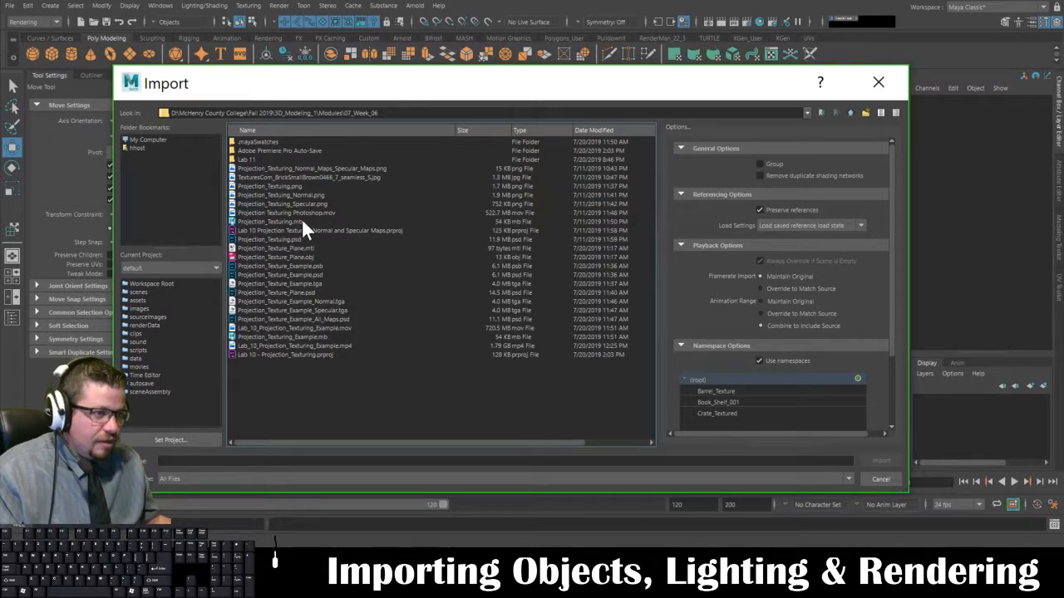
click(330, 259)
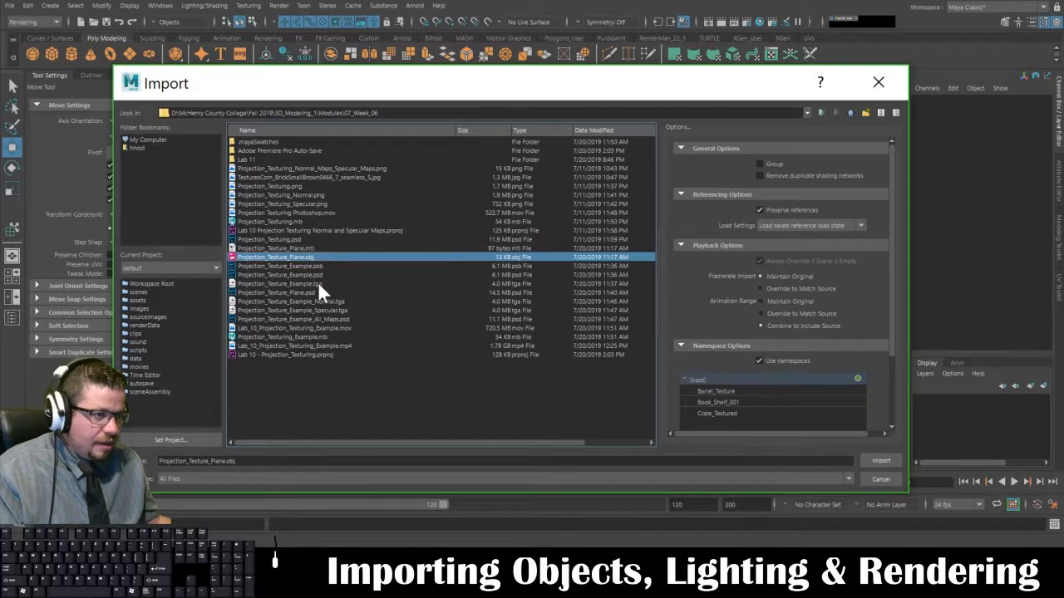
click(333, 337)
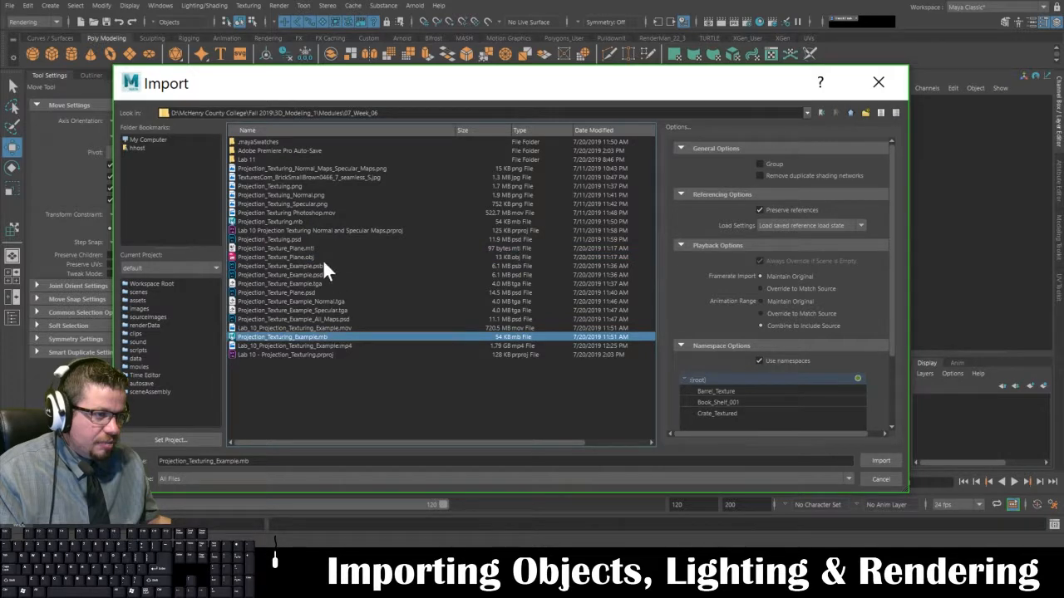
double_click(279, 168)
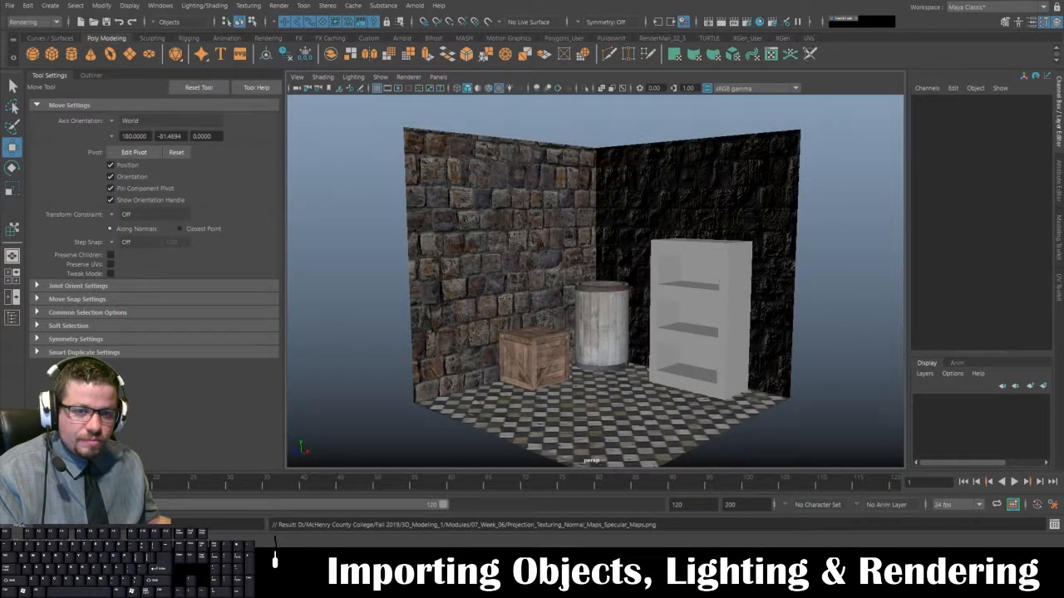
- Import Shield_Texturing_Example.mb from the Lab 11 folder inside 07_Week_06, continuing past the student version notice
click(10, 6)
click(53, 129)
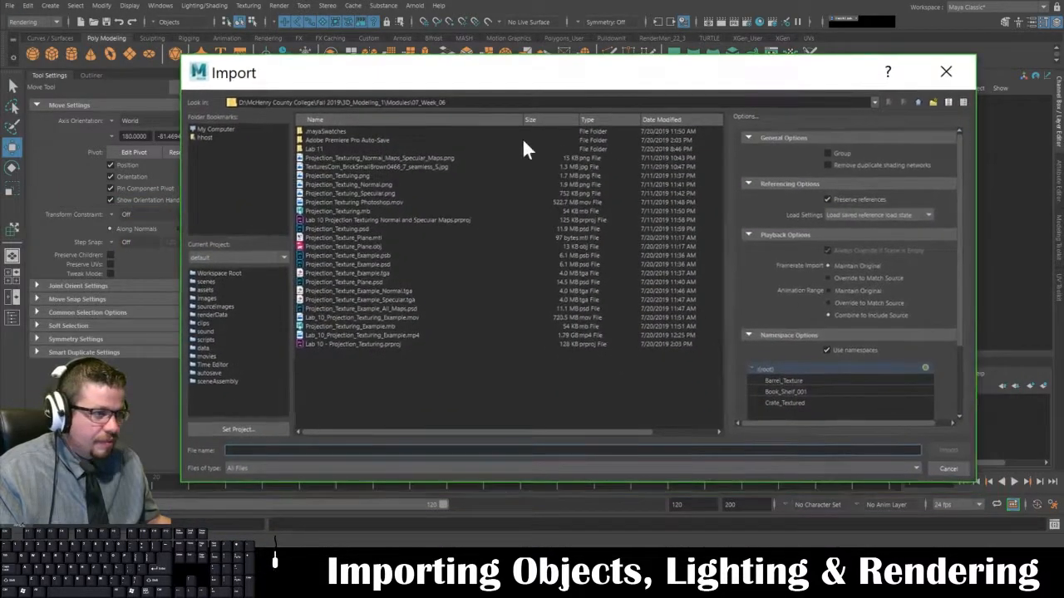
double_click(331, 148)
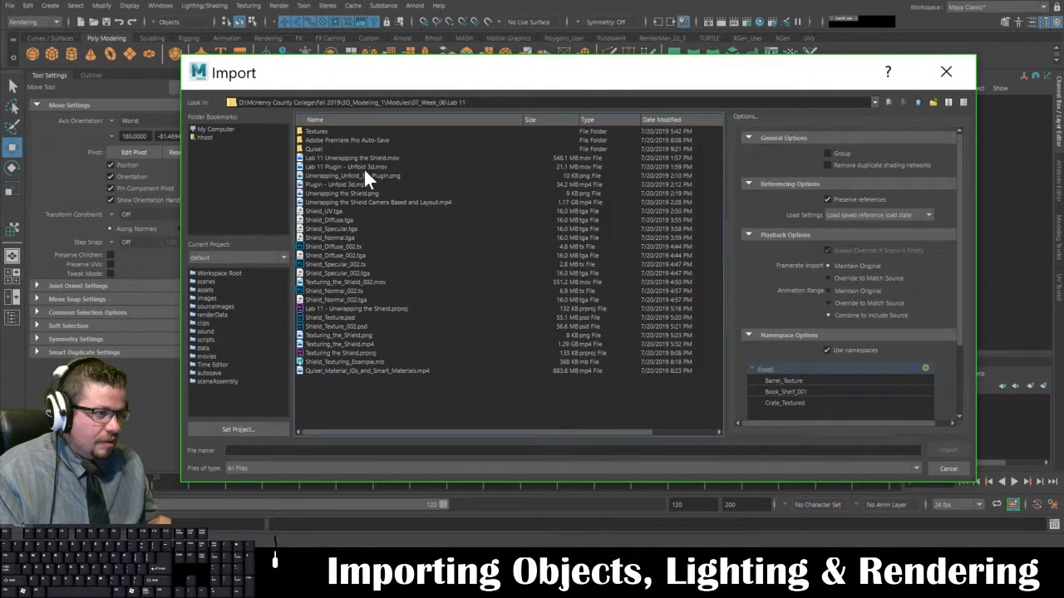
click(388, 363)
click(948, 452)
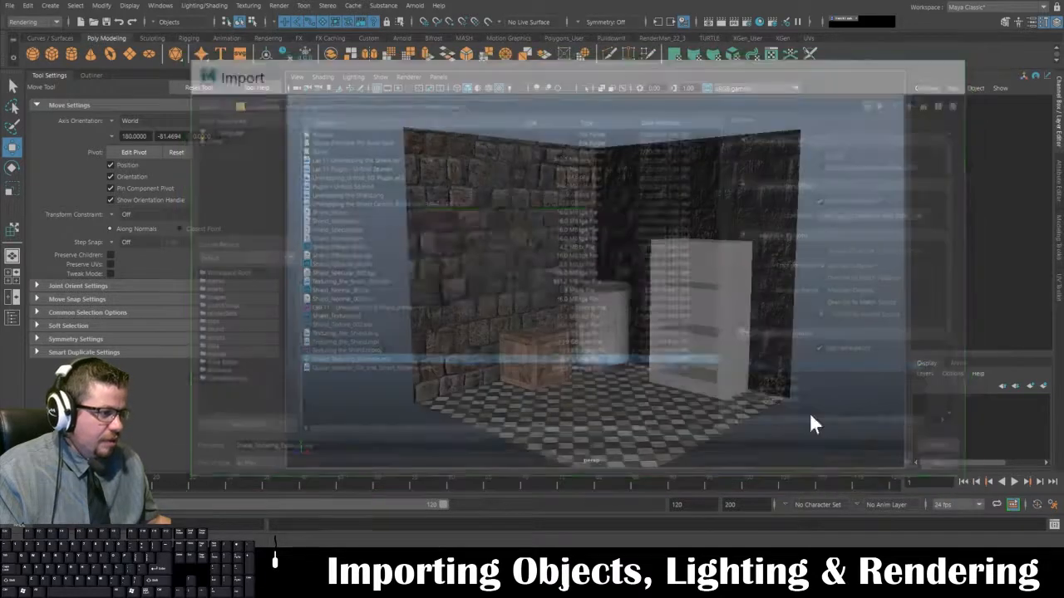
click(509, 287)
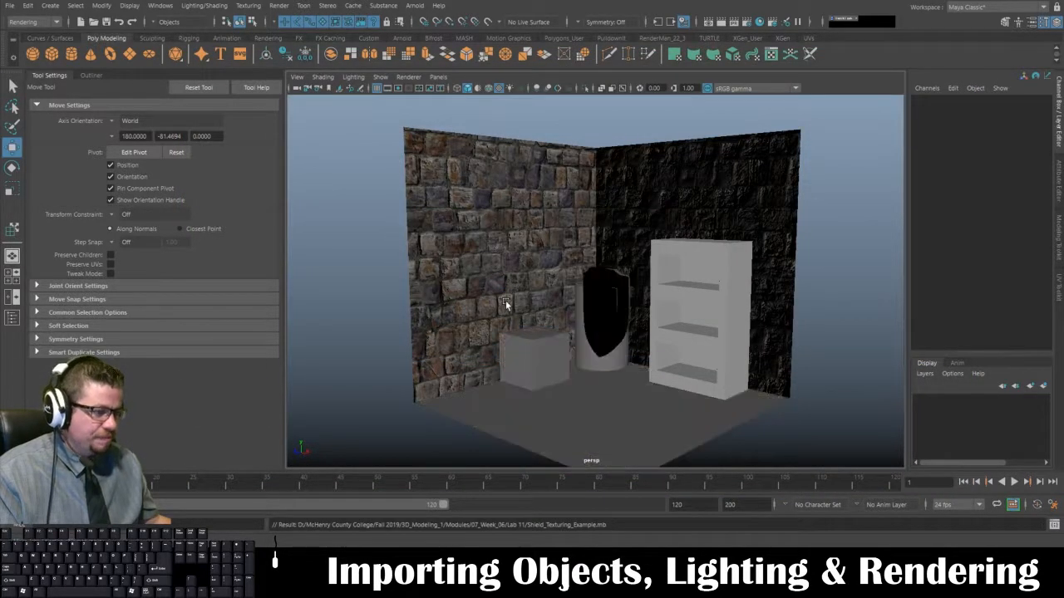
- Move the shield towards the wall behind the crate, to X about -8.91 and Y about 16.25, and rotate it about 69.5 degrees in Y
alt+drag(537, 316, 615, 379)
click(593, 346)
drag(701, 345, 581, 336)
drag(486, 268, 621, 195)
key(e)
alt+drag(508, 242, 451, 288)
alt+middle_drag(452, 287, 457, 353)
alt+right_drag(457, 353, 505, 376)
alt+drag(504, 376, 586, 391)
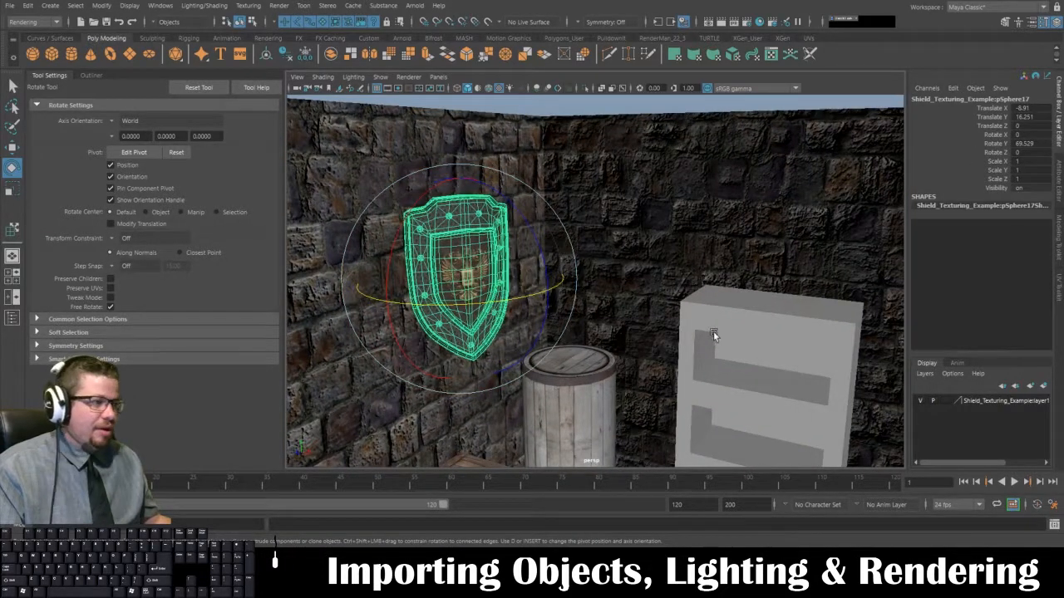
- Set the shield's Y rotation to 90 degrees
alt+right_drag(709, 354, 651, 289)
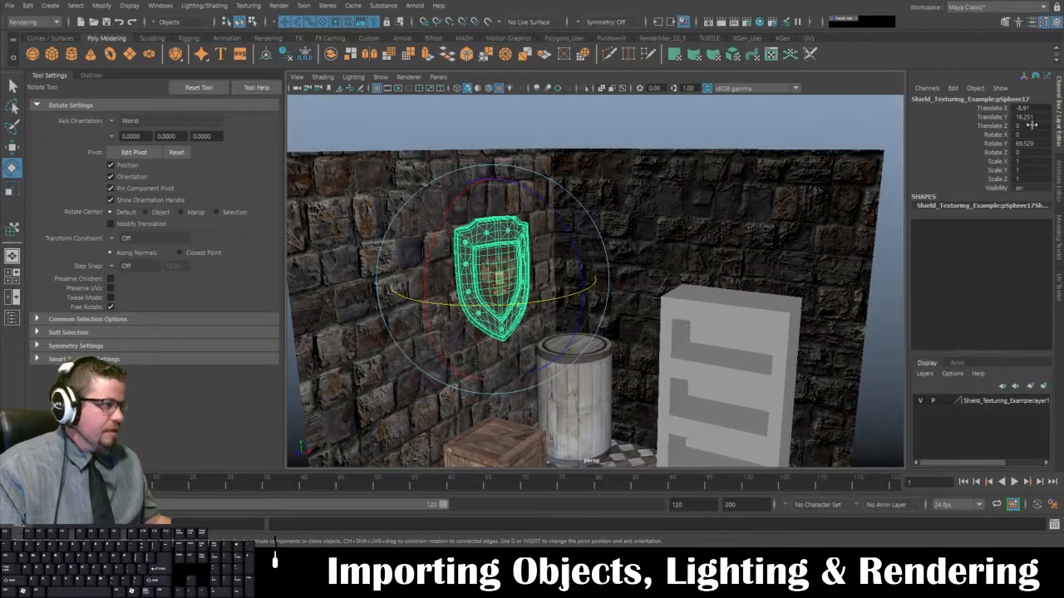
text(90)
key(Return)
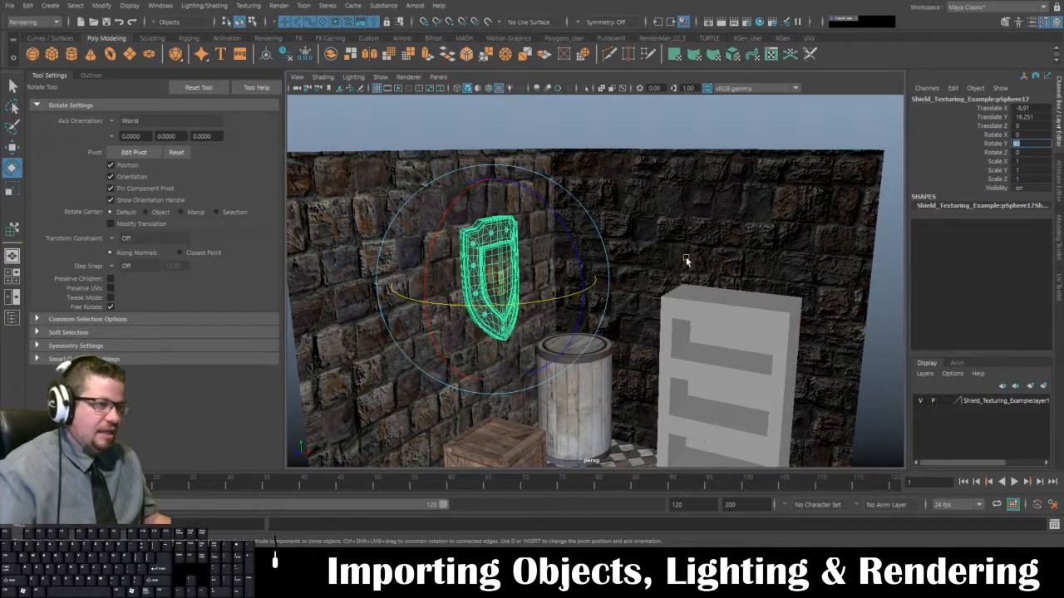
- Move the shield away from the wall and down to just above the crate, at X about -7.44 and Y about 9.52
alt+drag(440, 263, 454, 214)
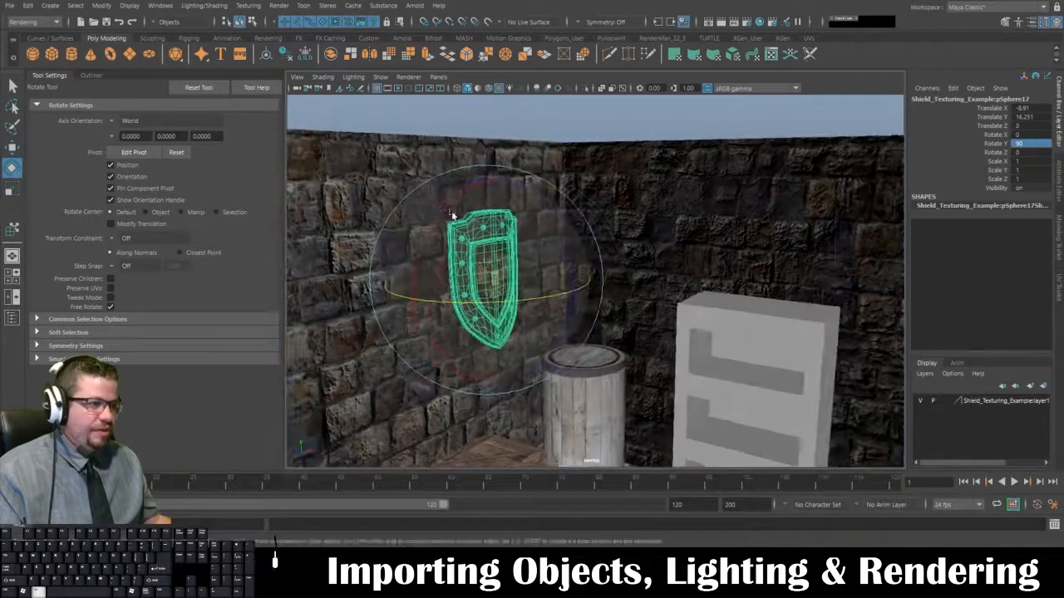
alt+right_drag(454, 214, 480, 306)
key(w)
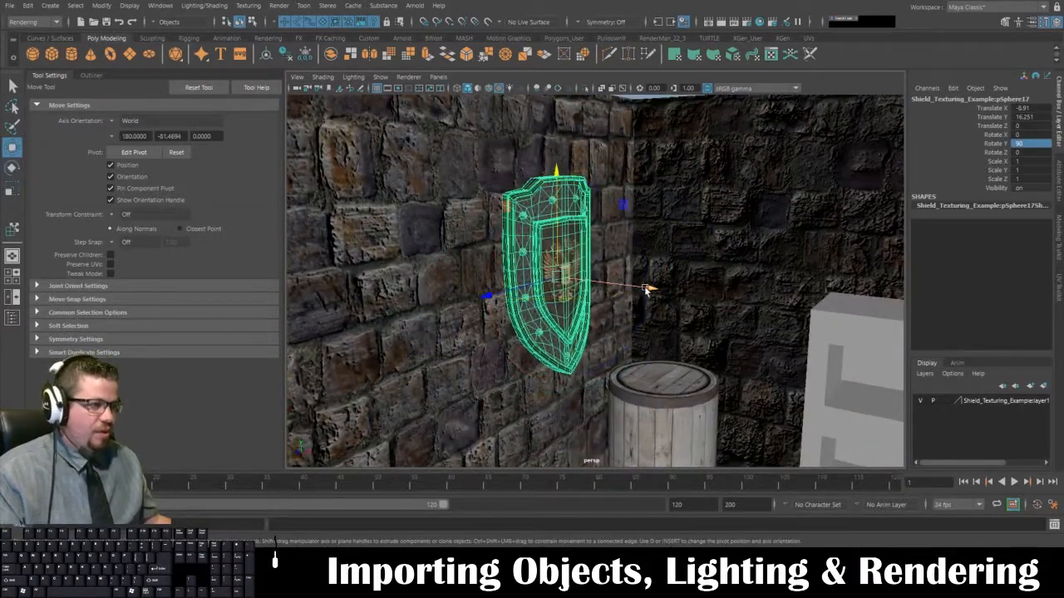
drag(646, 289, 680, 311)
alt+right_drag(682, 325, 618, 206)
alt+middle_drag(618, 206, 620, 140)
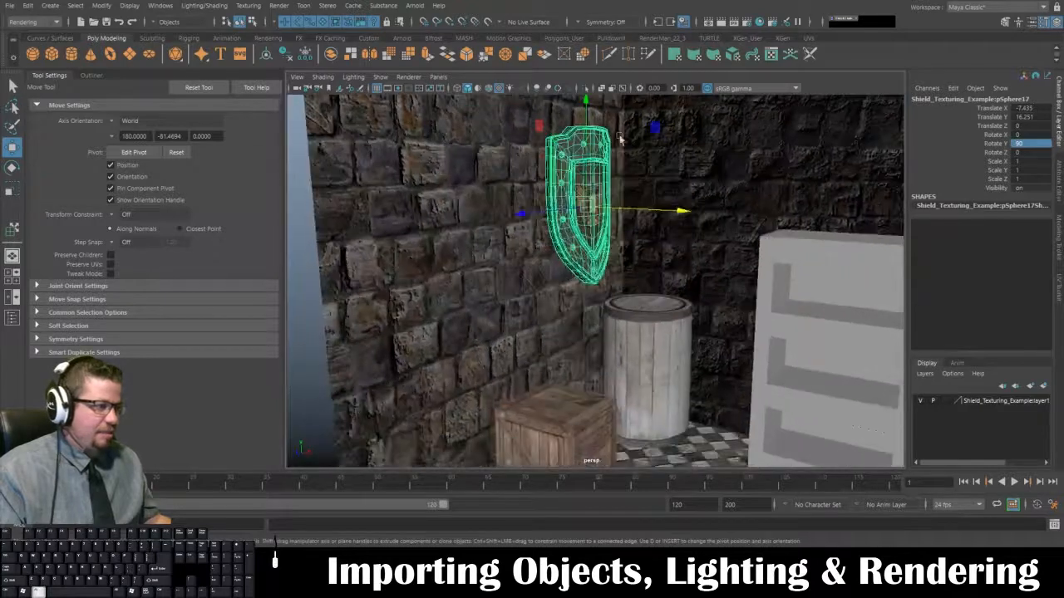
drag(586, 101, 601, 291)
- Tilt the shield freely to rotations of about -33.6, 60.8 and -13.8 degrees in X, Y and Z
alt+middle_drag(617, 309, 617, 237)
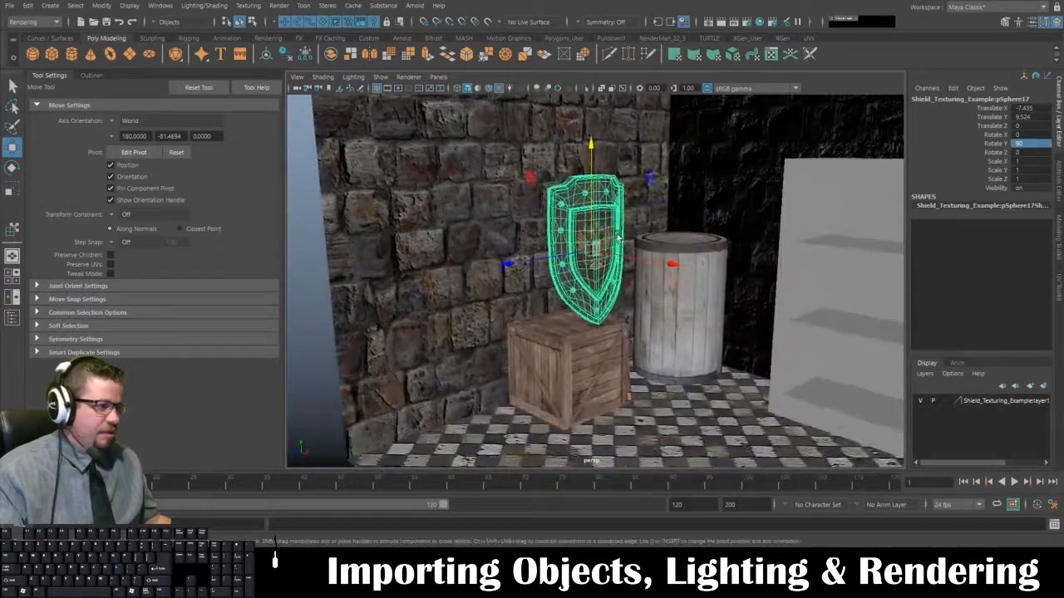
key(e)
drag(619, 239, 592, 219)
key(w)
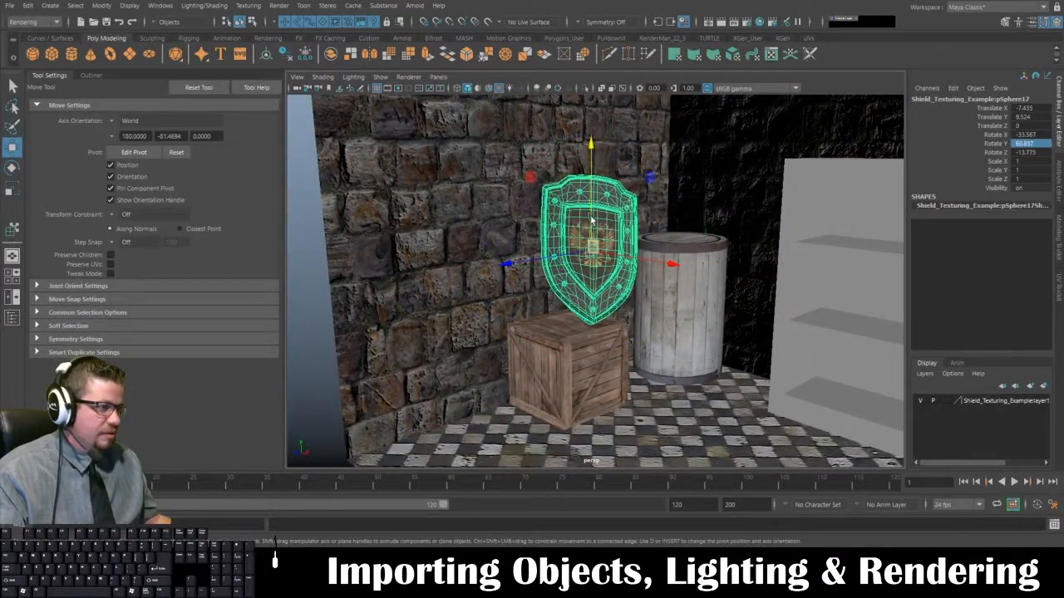
- Move the tilted shield down in front of the barrel, to X about -5.34, Y about 3.89 and Z about -6.46
drag(593, 146, 595, 249)
drag(674, 376, 704, 389)
drag(545, 390, 507, 320)
alt+right_drag(507, 320, 534, 380)
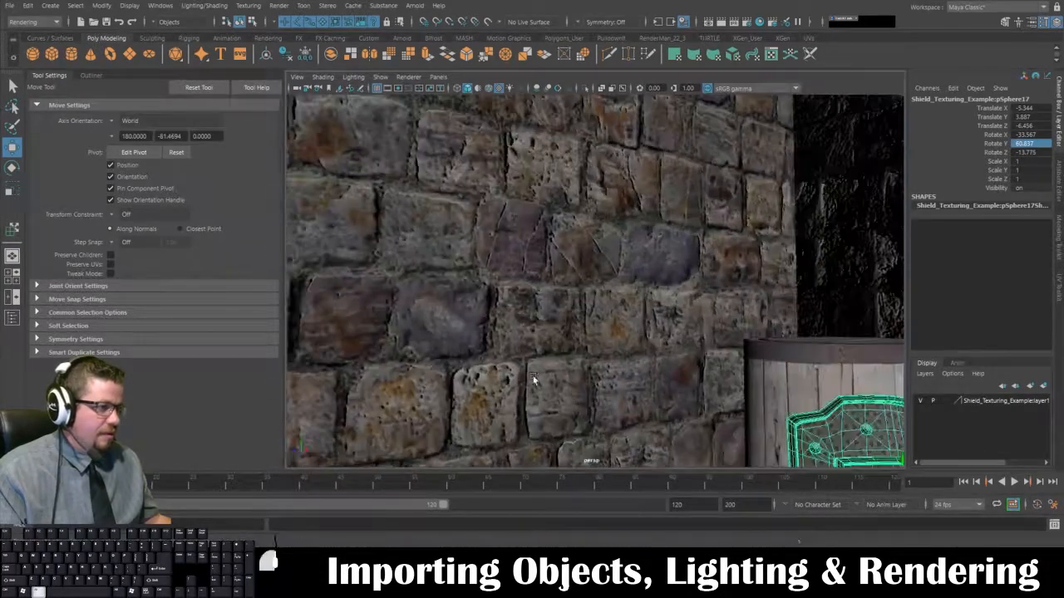
alt+middle_drag(535, 380, 384, 18)
alt+drag(384, 18, 703, 296)
alt+middle_drag(704, 297, 705, 356)
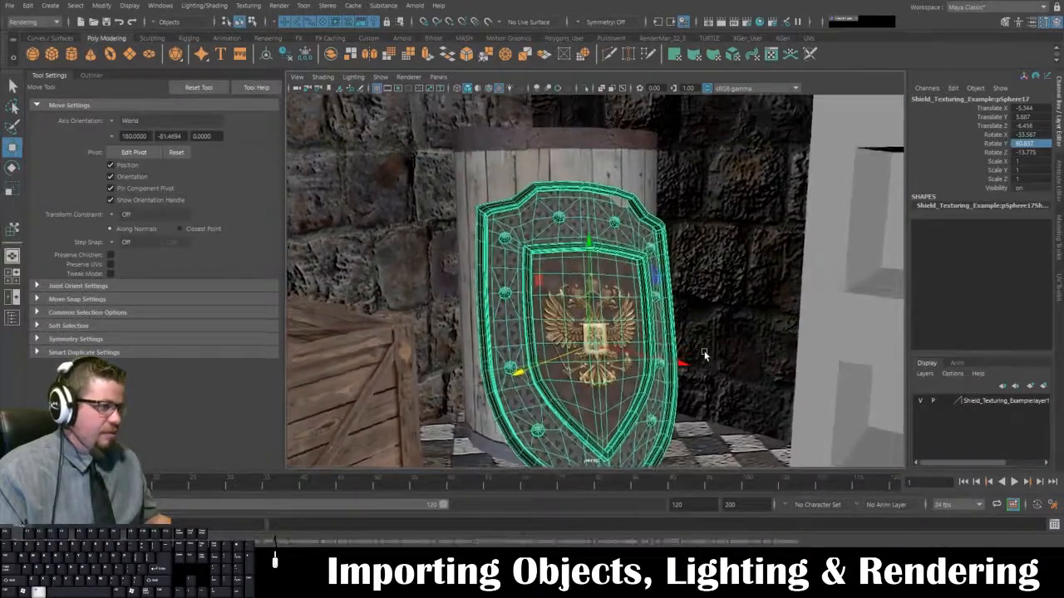
- Refine the shield's tilt to about -29.4, 61.6 and -16.4 degrees in X, Y and Z, and lower it to Y about 3.83
alt+drag(705, 356, 687, 300)
key(e)
alt+middle_drag(636, 208, 627, 153)
alt+drag(627, 153, 635, 223)
key(w)
drag(546, 216, 547, 222)
alt+drag(549, 221, 598, 227)
key(e)
key(w)
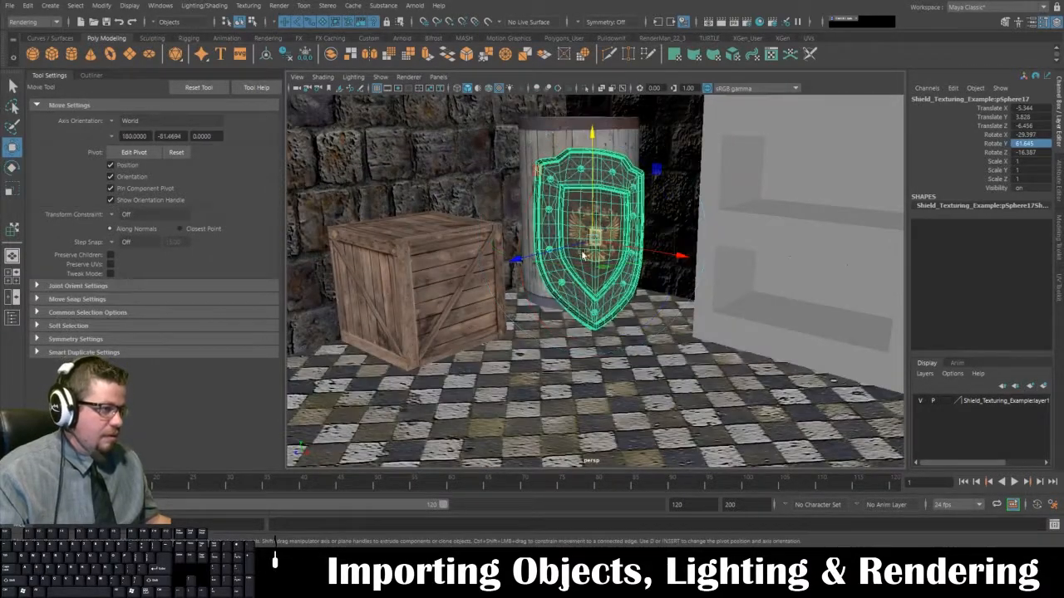
- Shift the shield against the barrel's front, to X about -5.14 and Z about -6.45, and deselect it
drag(544, 255, 560, 259)
drag(671, 259, 662, 258)
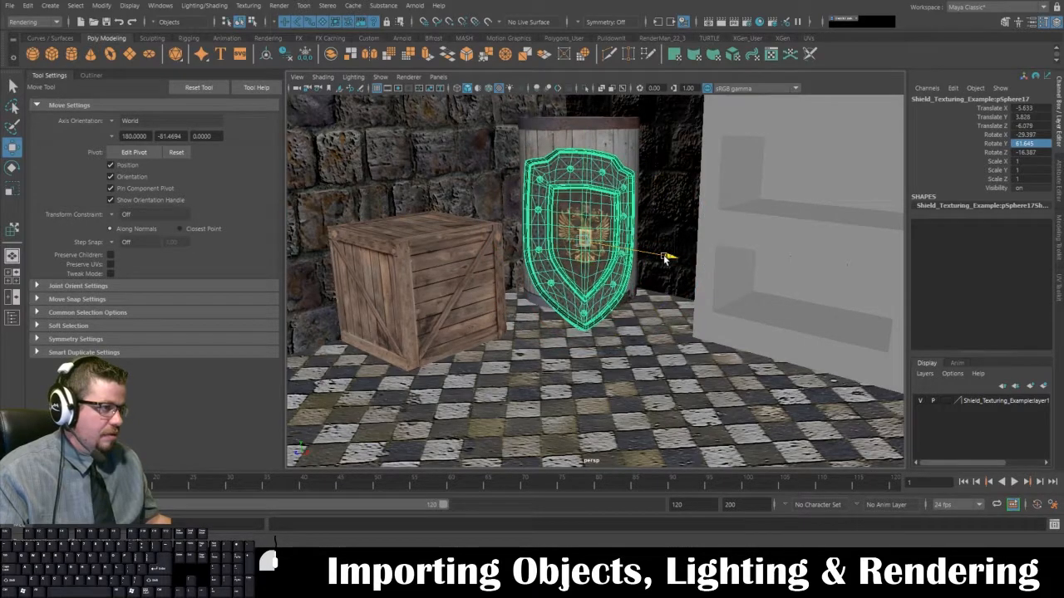
alt+drag(558, 191, 567, 250)
drag(652, 254, 827, 352)
alt+right_drag(826, 352, 734, 238)
click(789, 224)
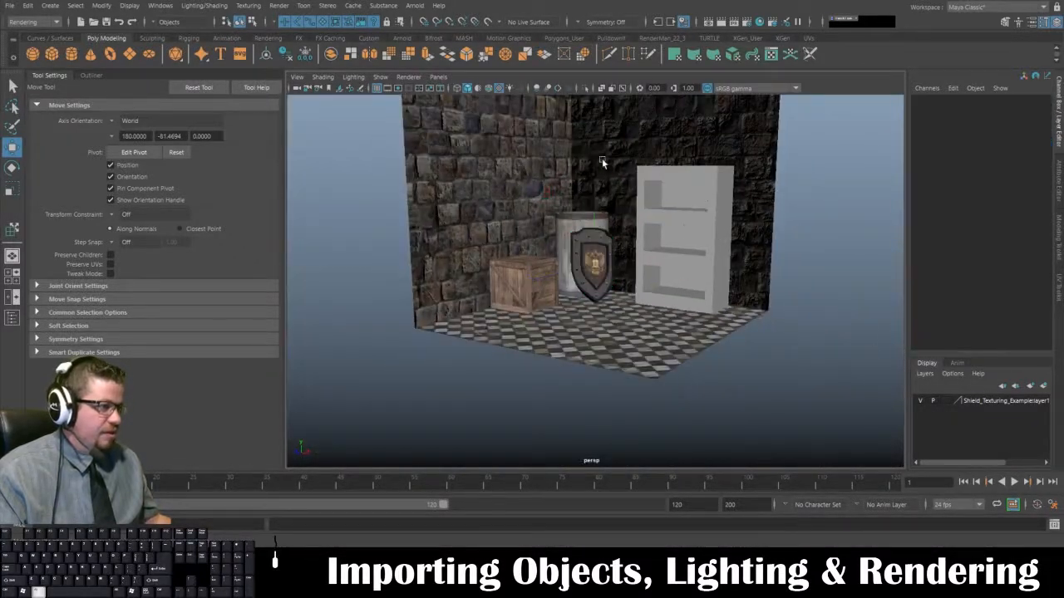
- Reselect the shield and tilt it further, to rotations of about -38.3, 49.0 and -24.6 degrees in X, Y and Z
alt+right_drag(603, 160, 668, 270)
click(620, 240)
key(e)
mouse_move(592, 166)
mouse_down()
mouse_move(557, 148)
mouse_move(544, 164)
mouse_move(562, 142)
mouse_move(574, 162)
mouse_up()
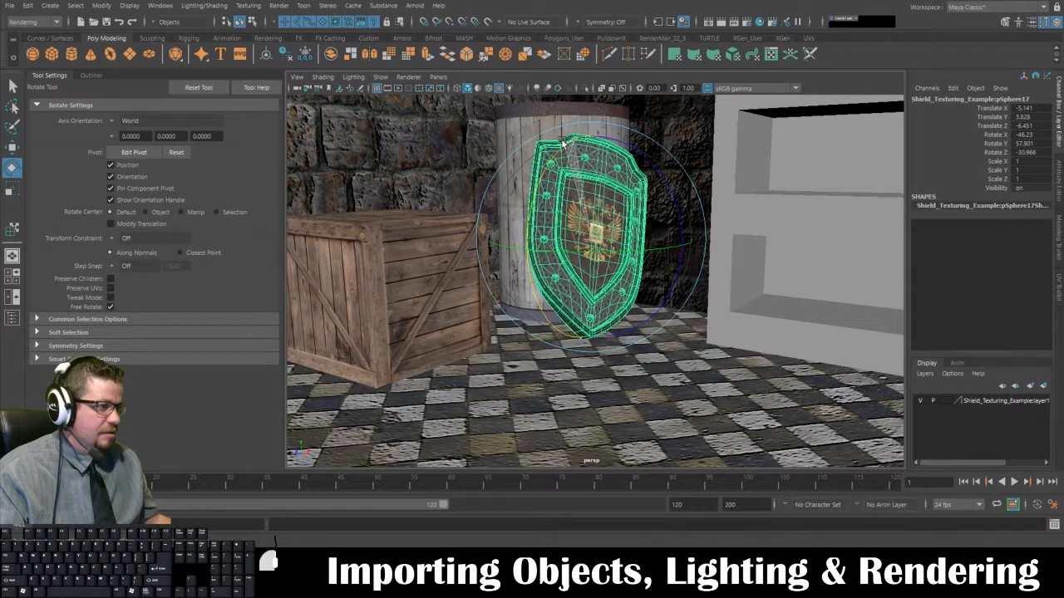
- Slide the shield to Z about -8.66 and rotate it to about -27.5, 53.4 and -4.5 degrees in X, Y and Z
key(w)
drag(543, 247, 634, 249)
key(e)
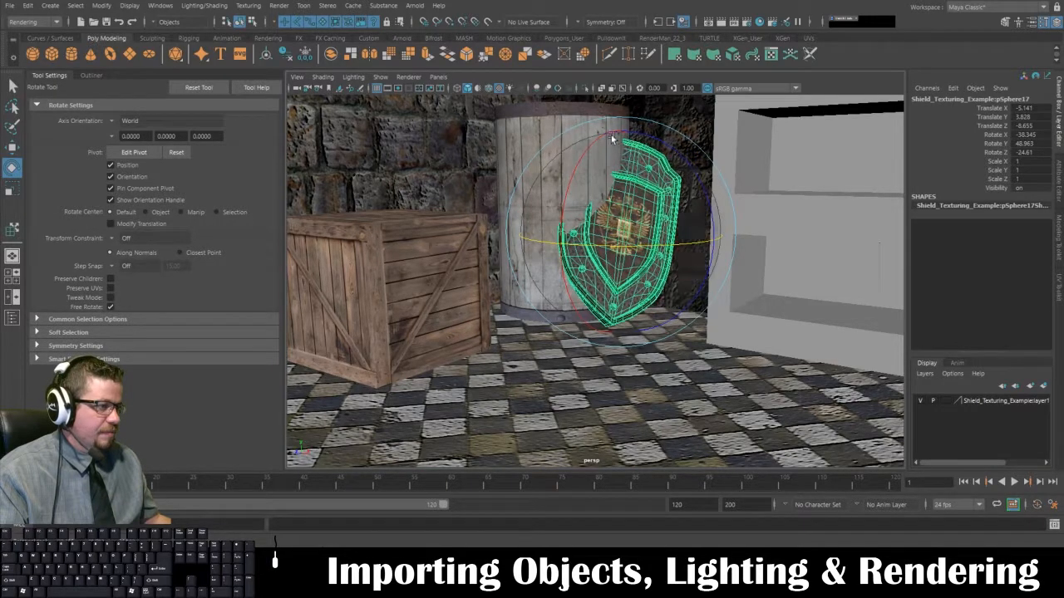
drag(623, 117, 598, 115)
- Move the shield out in front of the barrel, to X about -5.30 and Z about -5.29
key(w)
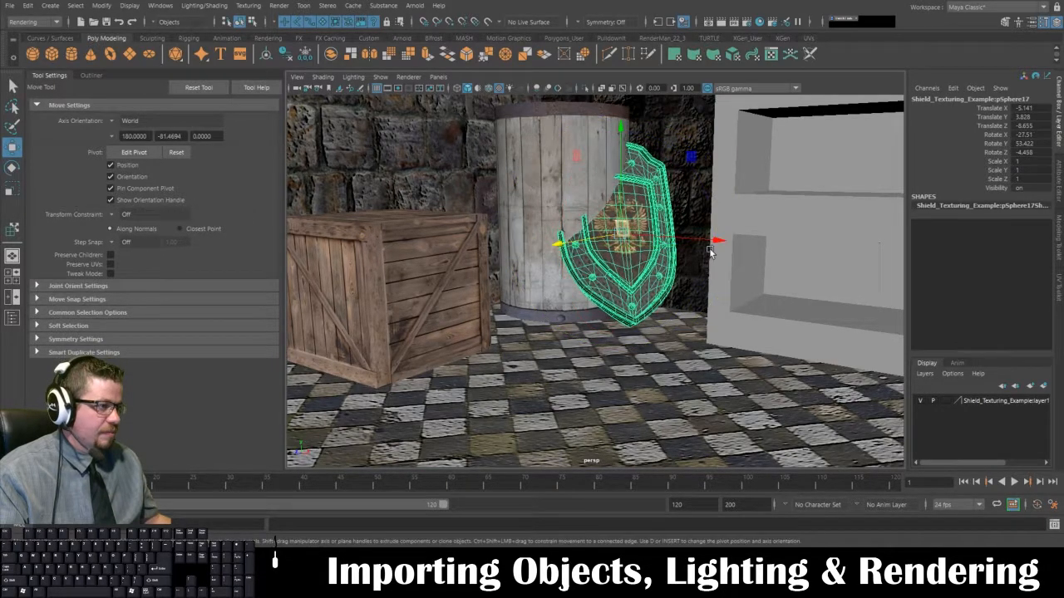
drag(720, 264, 678, 223)
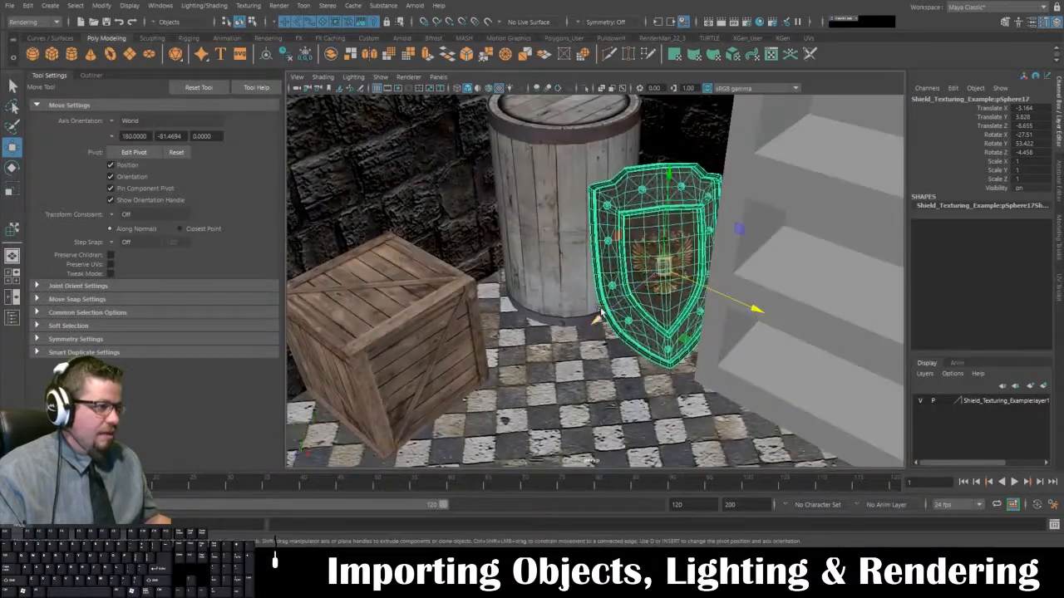
drag(602, 311, 597, 315)
drag(733, 308, 504, 290)
- Rotate the shield to about -32.6, 37.9 and -7.4 degrees and shift it to X about -5.96 and Z about -5.49
key(e)
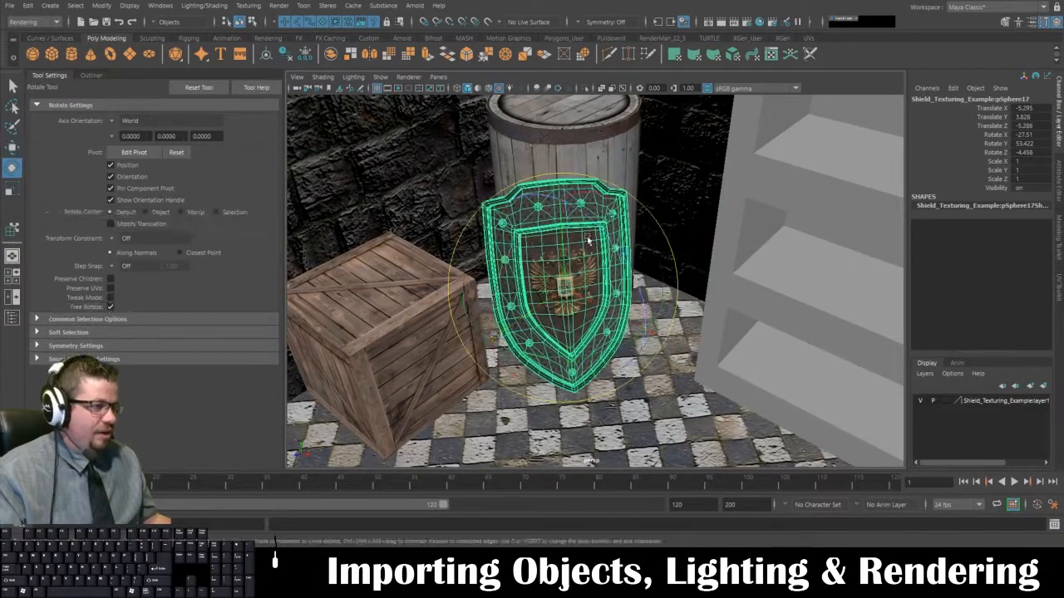
drag(587, 338, 577, 220)
key(w)
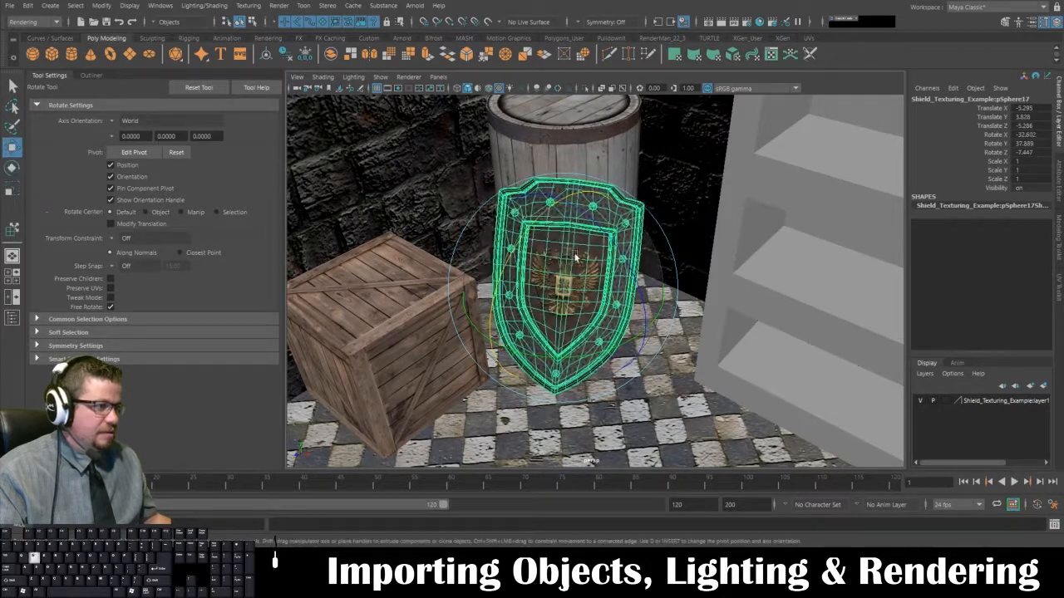
drag(488, 341, 495, 336)
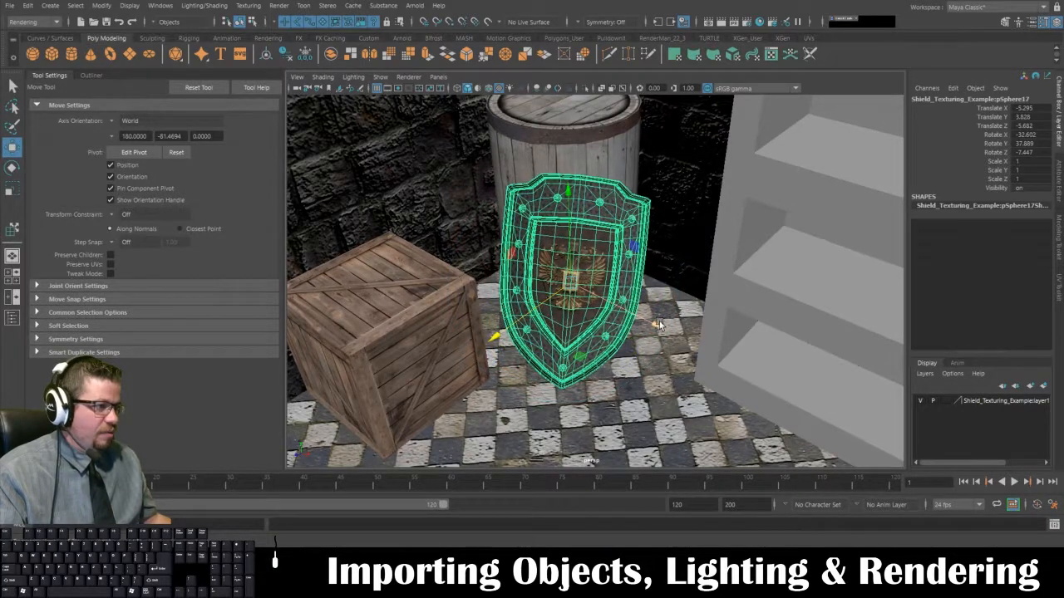
middle_drag(658, 325, 646, 319)
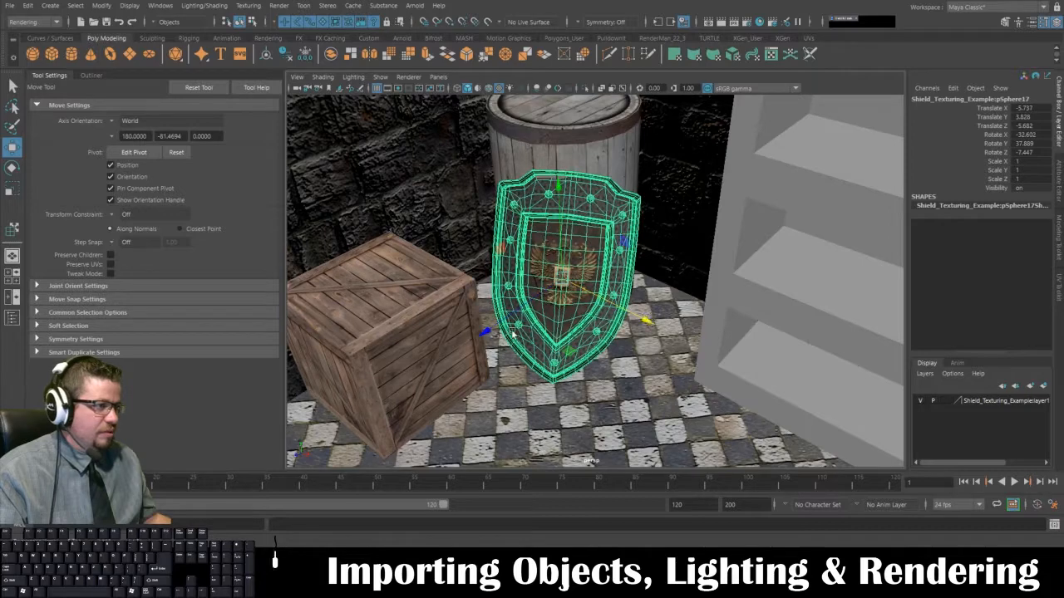
middle_drag(515, 332, 486, 335)
drag(648, 322, 632, 318)
- Check the shield's placement against the crate and barrel, and nudge it to X about -5.81 and Z about -5.33
alt+drag(656, 320, 669, 287)
alt+right_drag(831, 357, 770, 361)
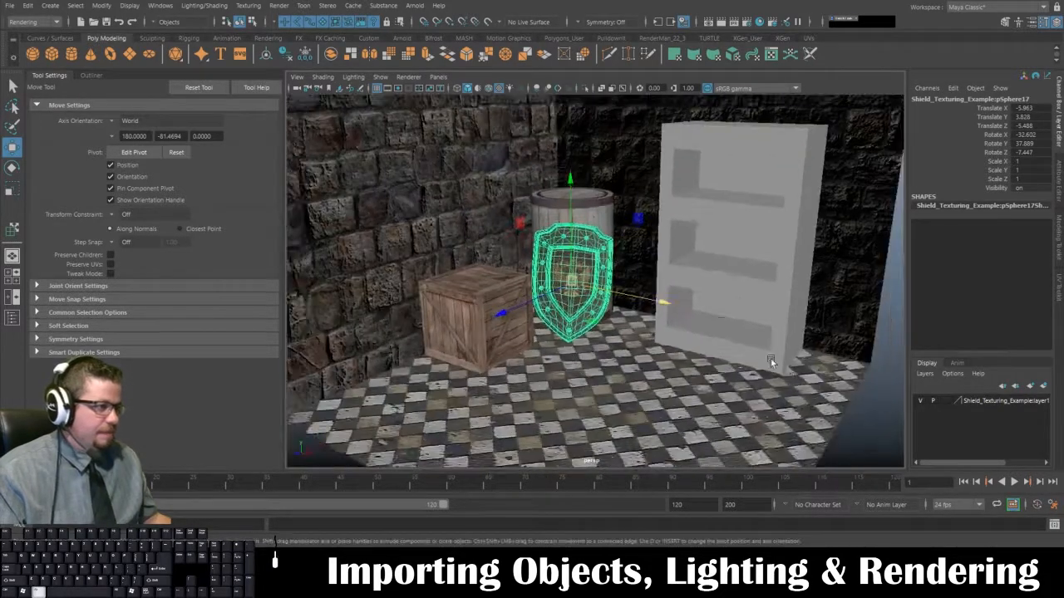
click(863, 415)
alt+drag(595, 336, 641, 321)
alt+right_drag(641, 321, 740, 326)
click(531, 266)
alt+drag(490, 249, 536, 305)
drag(613, 322, 620, 325)
alt+right_drag(621, 325, 527, 202)
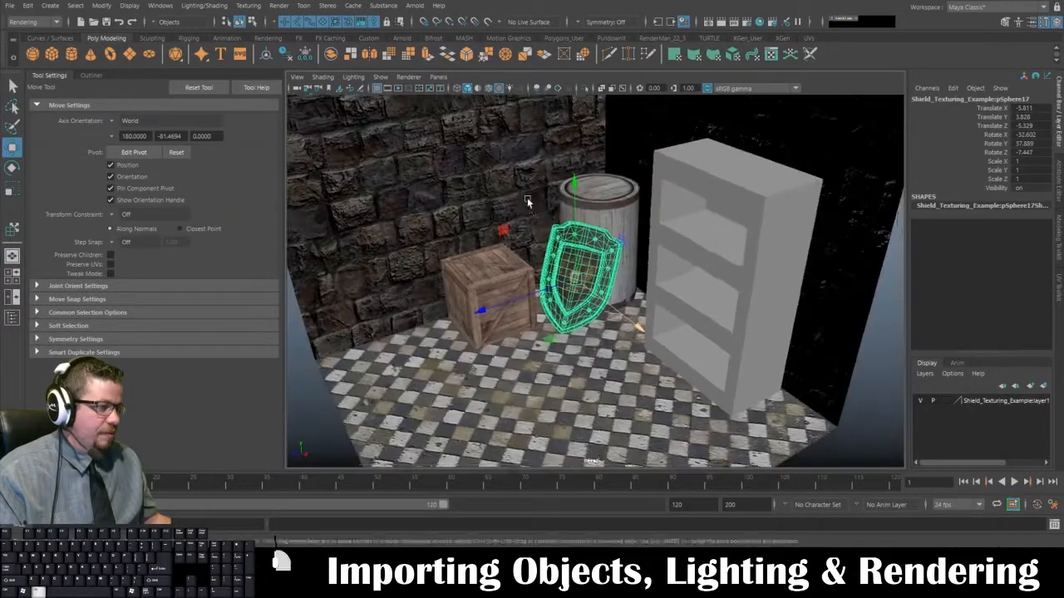
alt+drag(527, 202, 592, 187)
- Deselect the shield and examine how it leans against the barrel beside the crate from several angles
click(871, 426)
alt+drag(864, 422, 657, 332)
alt+right_drag(656, 332, 680, 341)
alt+drag(681, 341, 636, 320)
alt+right_drag(636, 320, 656, 299)
alt+drag(656, 299, 672, 296)
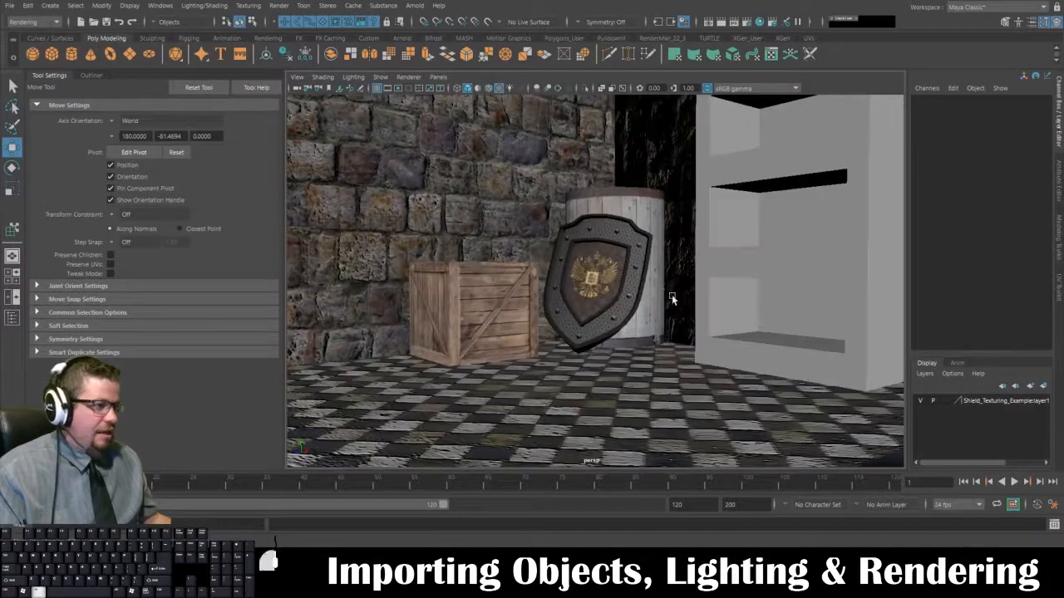
alt+right_drag(671, 295, 636, 250)
alt+middle_drag(637, 249, 617, 256)
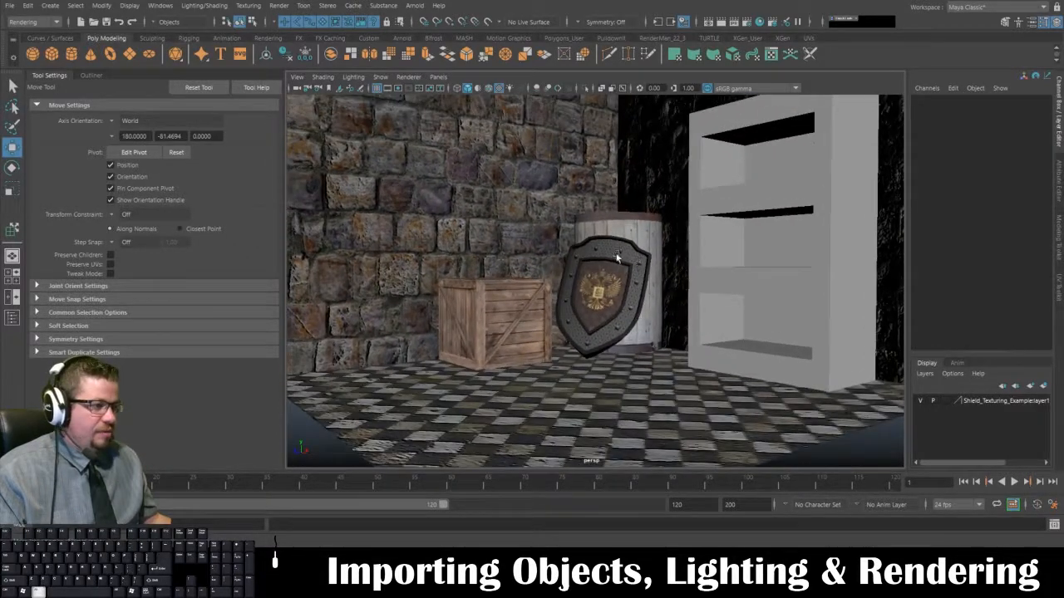
- Start importing another model and browse up from the Lab 11 folder to the Modules folder
click(10, 5)
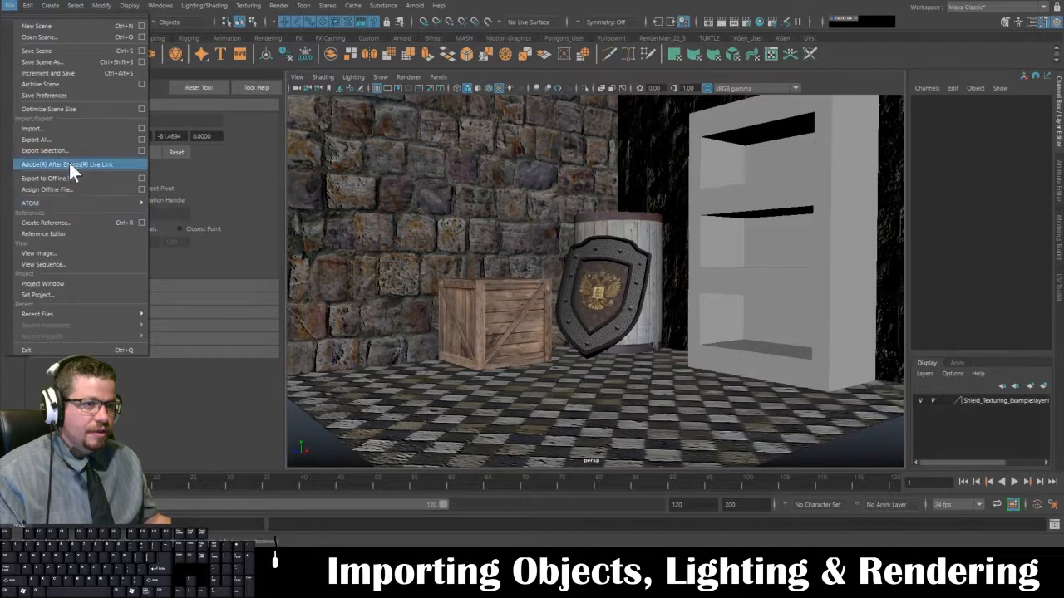
click(107, 131)
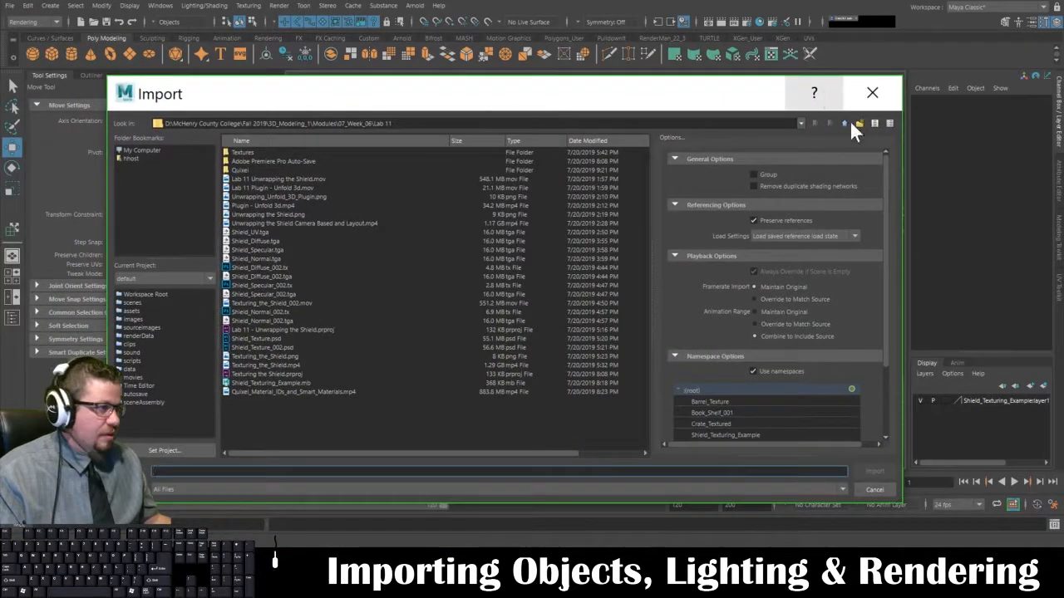
click(845, 123)
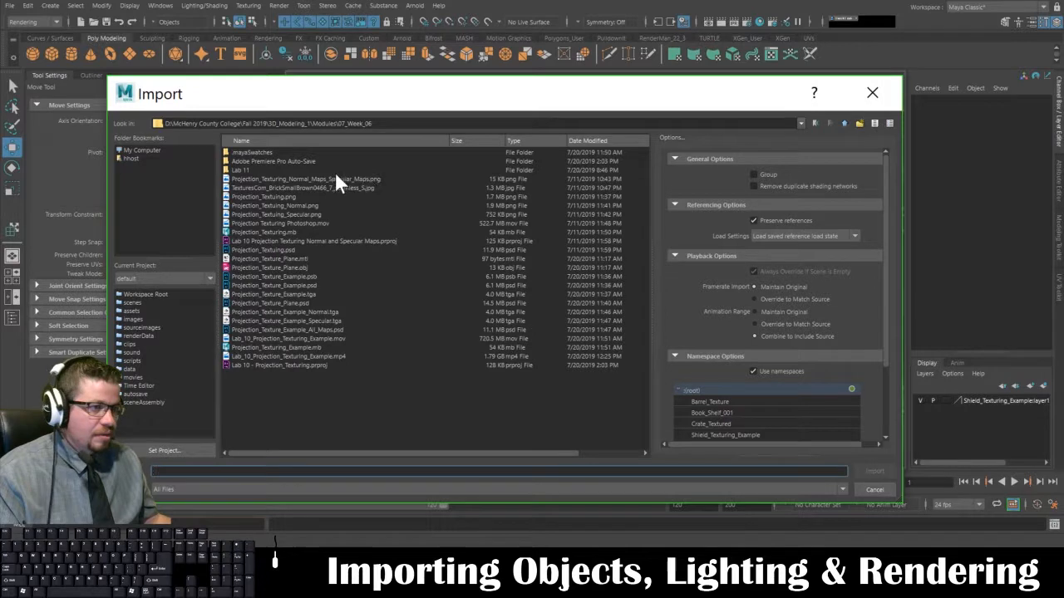
click(845, 123)
- Look for the sword model in the 03_Week_02 folder and return to the Modules folder
double_click(266, 178)
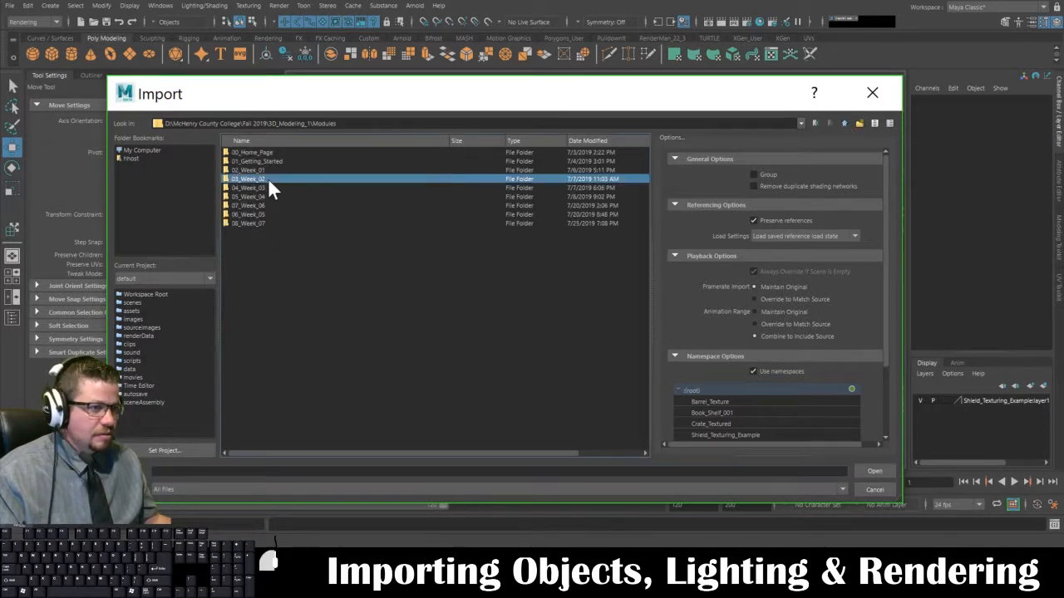
click(845, 124)
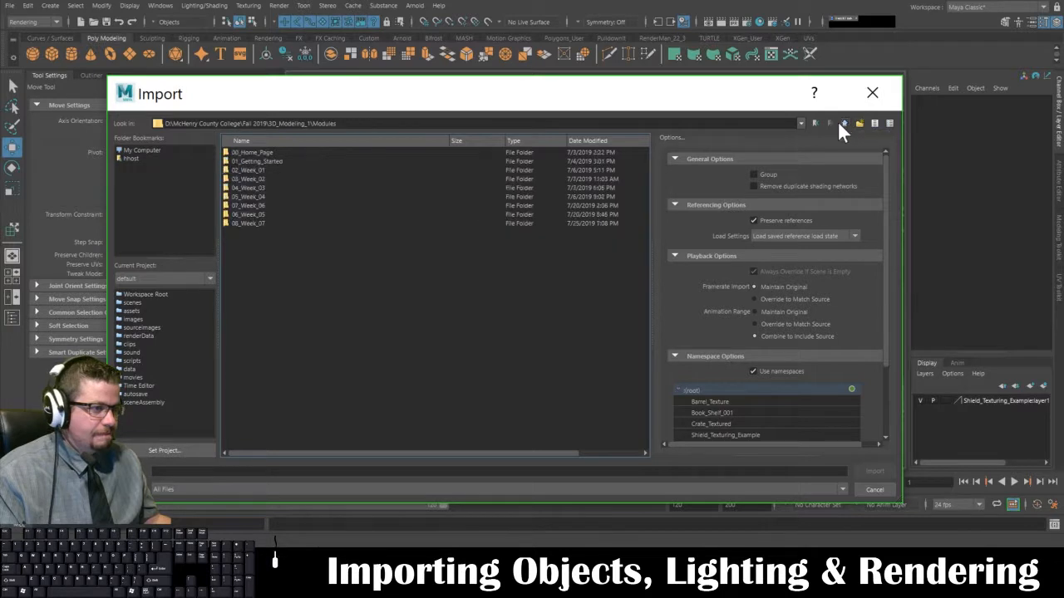
double_click(259, 179)
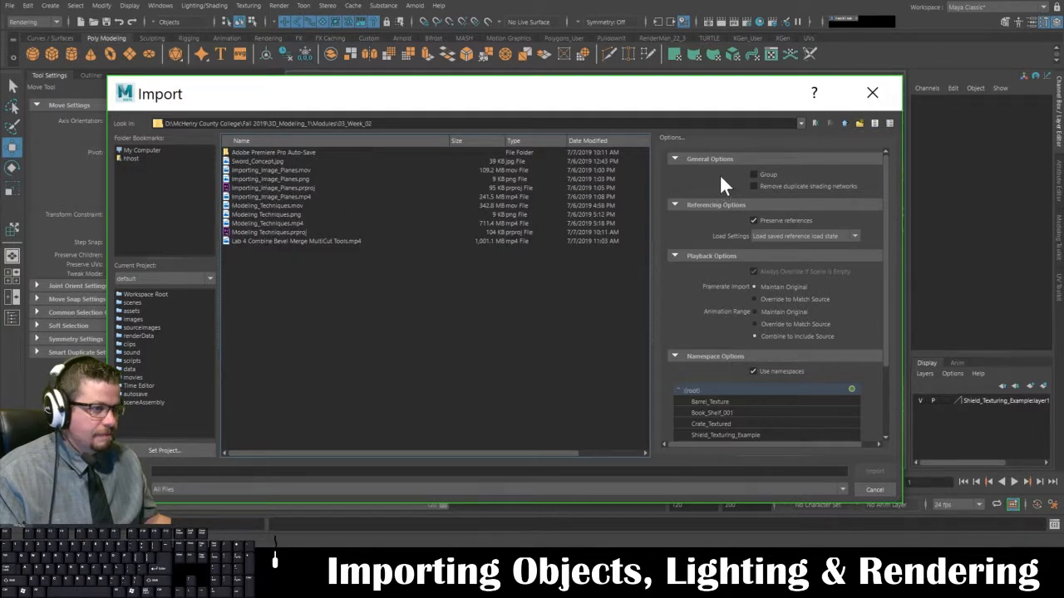
click(844, 123)
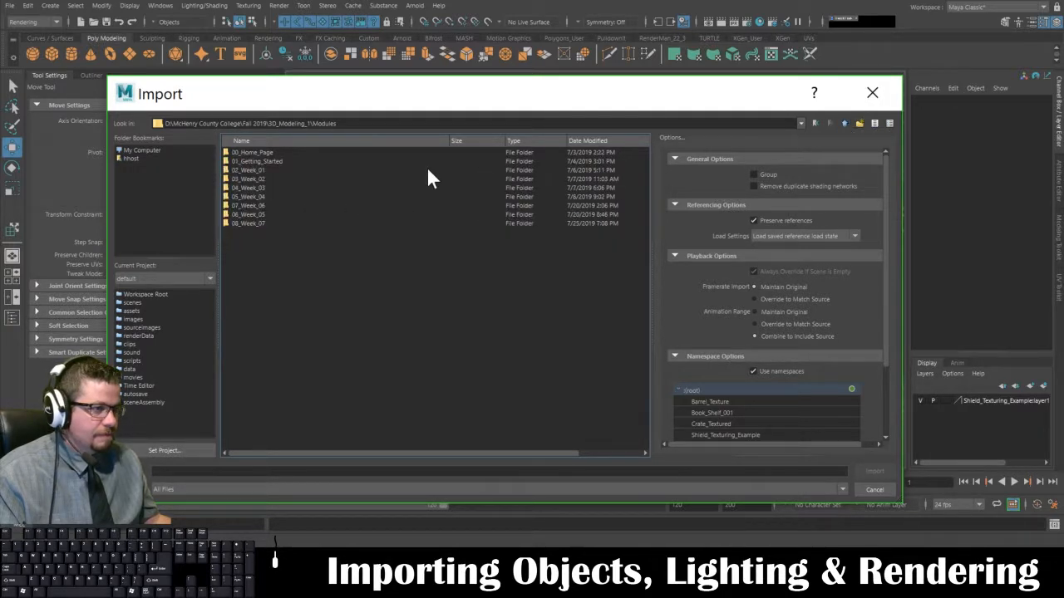
- Import Sword.mb from the 05_Week_04 folder, accepting the student version notice
double_click(253, 197)
click(257, 188)
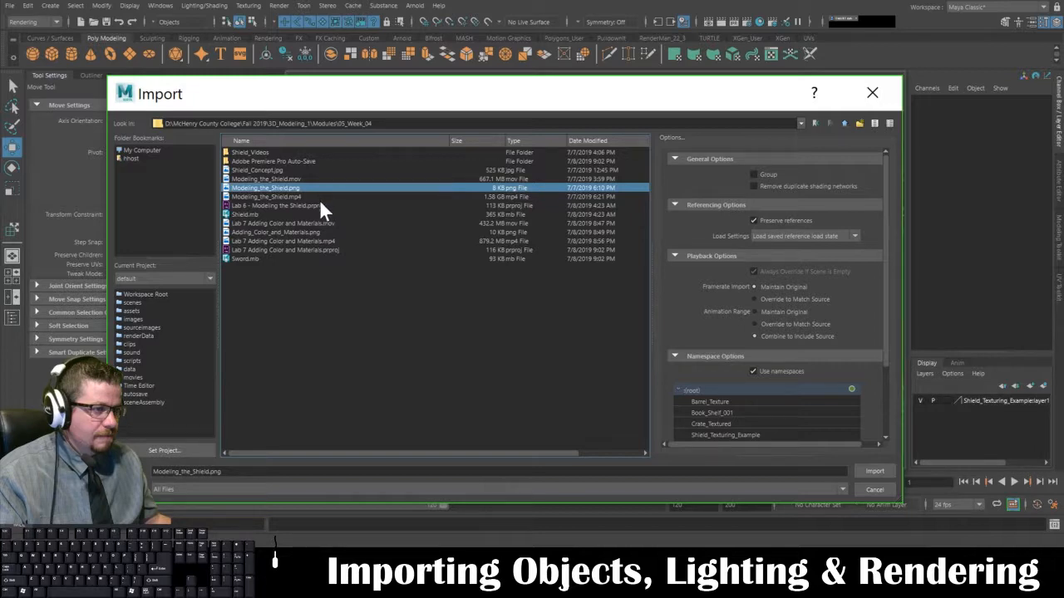
click(261, 257)
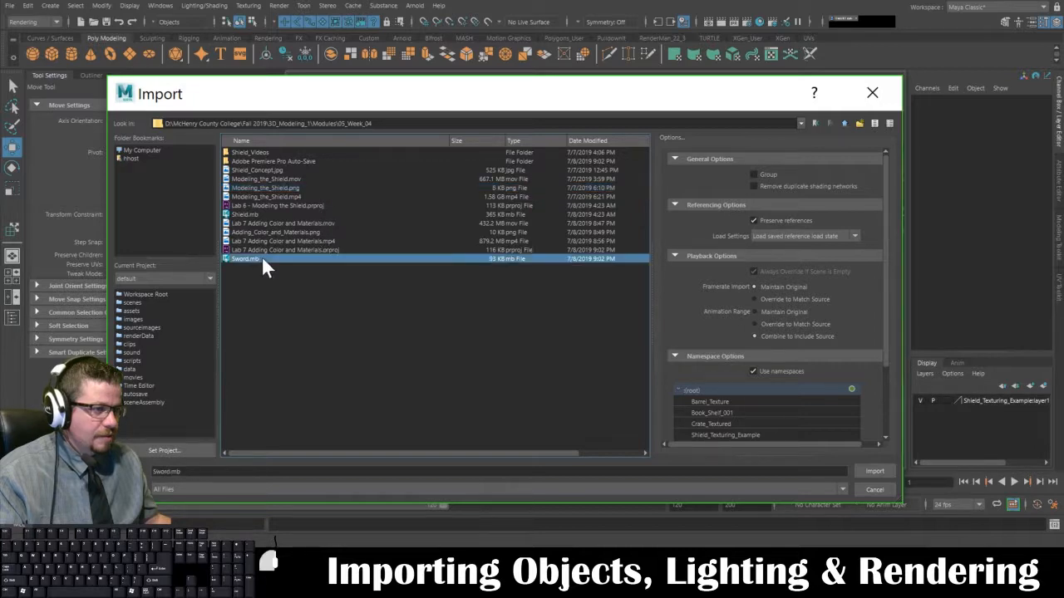
click(869, 470)
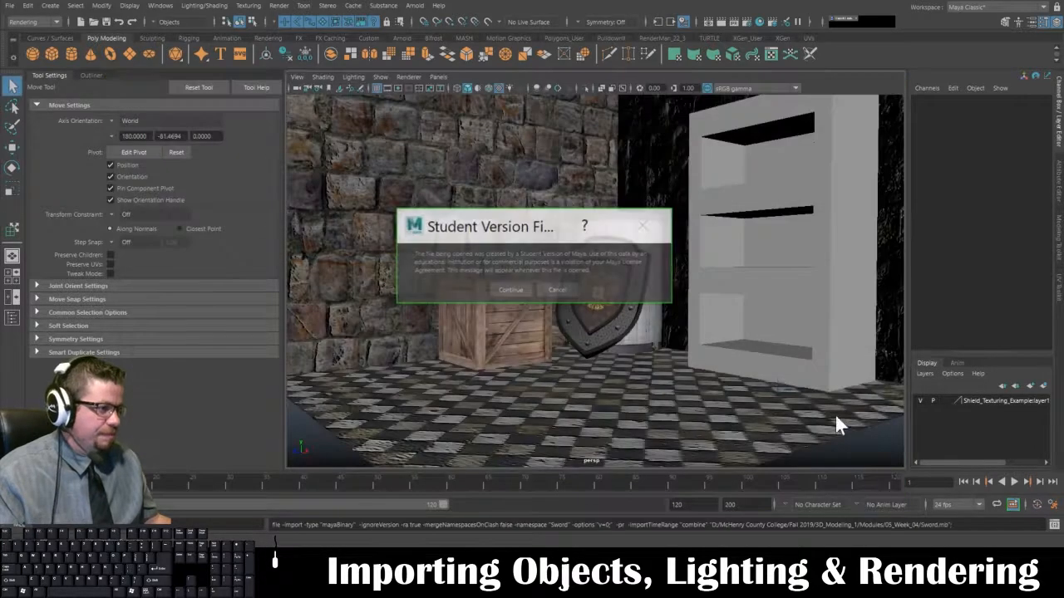
click(499, 286)
- Select the imported sword and raise it above the floor to Y about 7.99
alt+drag(510, 284, 533, 289)
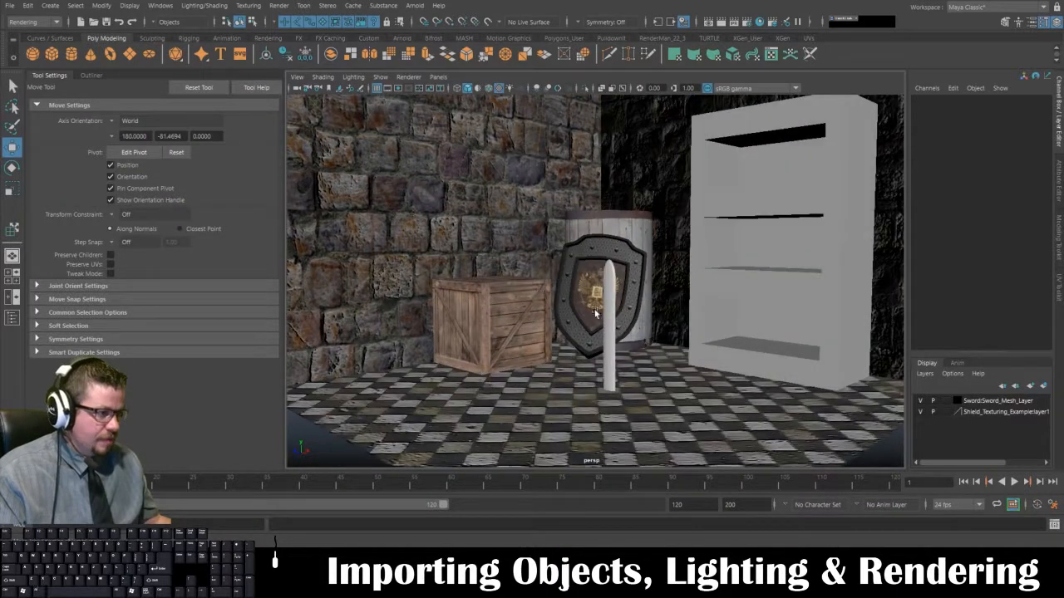
click(608, 323)
drag(609, 288, 609, 121)
scroll(562, 243, down, 3)
mouse_move(562, 243)
alt+mouse_down()
mouse_move(610, 286)
mouse_move(606, 261)
mouse_move(573, 260)
alt+mouse_up()
- Tilt the sword to about -55.5 degrees in X and move it over the crate, to X about -9.41
key(e)
drag(476, 156, 582, 151)
key(w)
drag(442, 246, 489, 243)
- Lean the sword further to about -62.8 degrees in X and raise it to Y about 8.27
key(e)
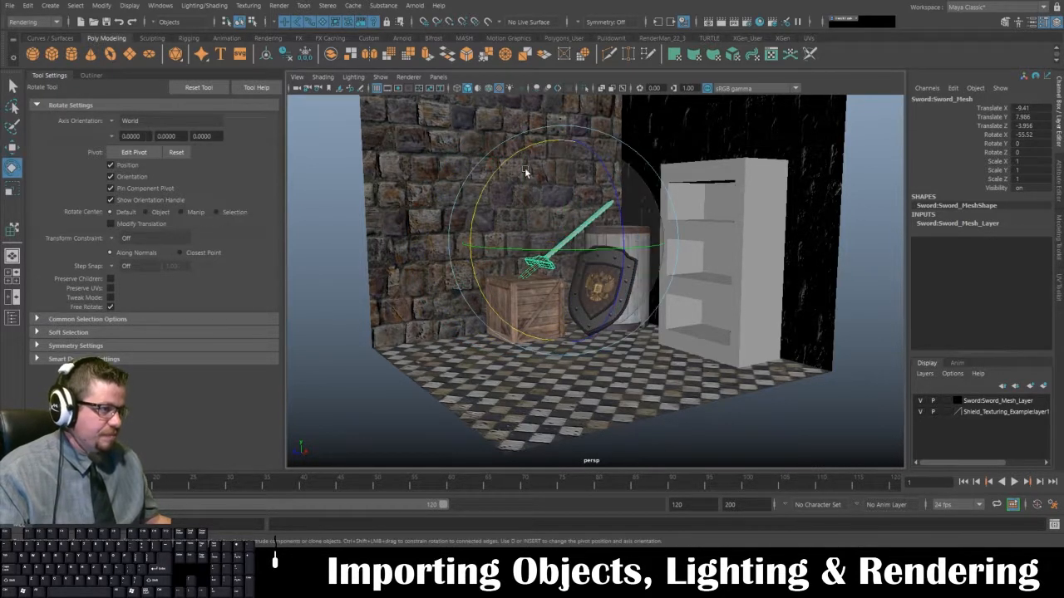
drag(525, 171, 524, 153)
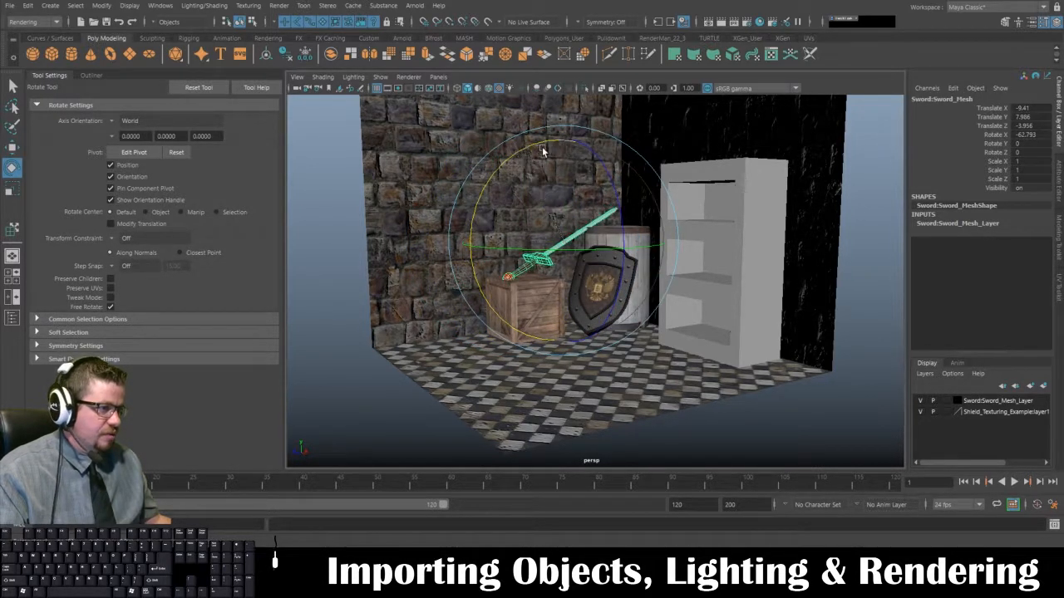
key(w)
drag(564, 136, 553, 210)
scroll(629, 235, up, 4)
scroll(555, 250, up, 3)
alt+middle_drag(555, 258, 580, 343)
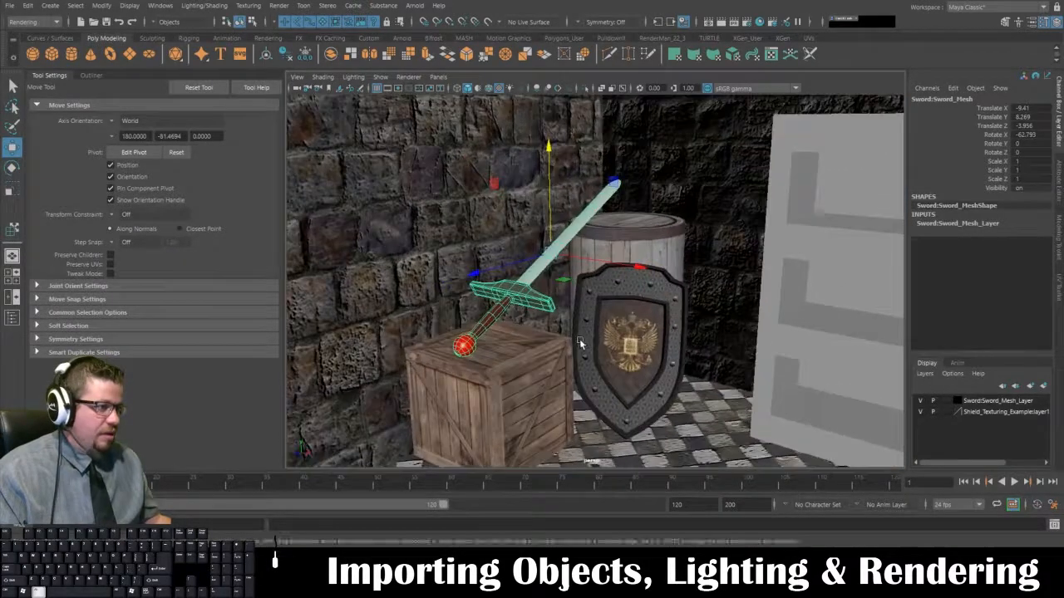
- Turn the sword to about 14 degrees in Y, lower it to Y about 8.15 onto the crate, and deselect it
alt+drag(580, 342, 618, 283)
key(e)
key(w)
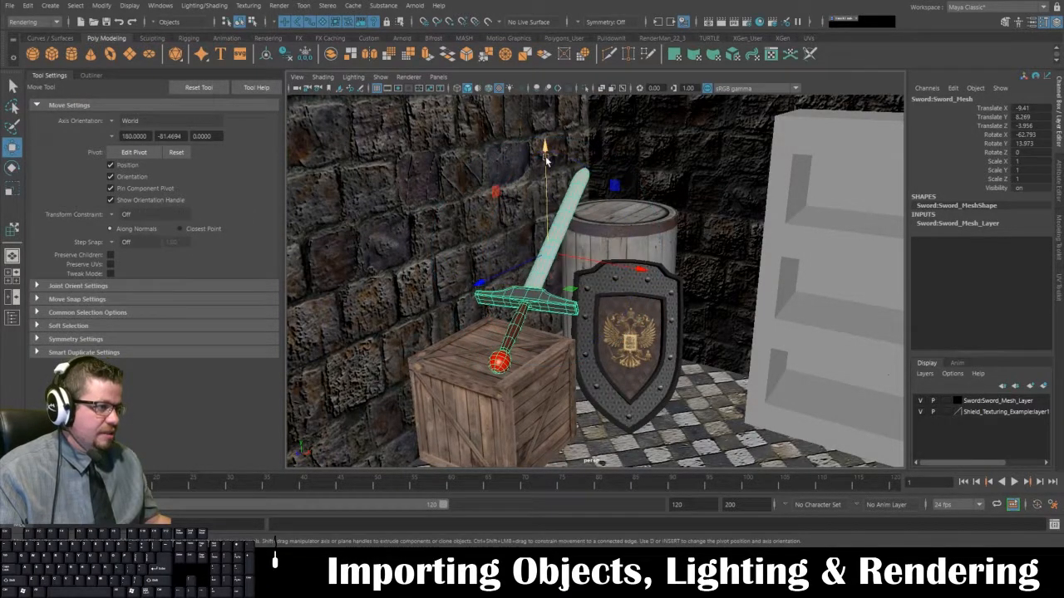
drag(546, 159, 546, 165)
alt+drag(565, 241, 580, 303)
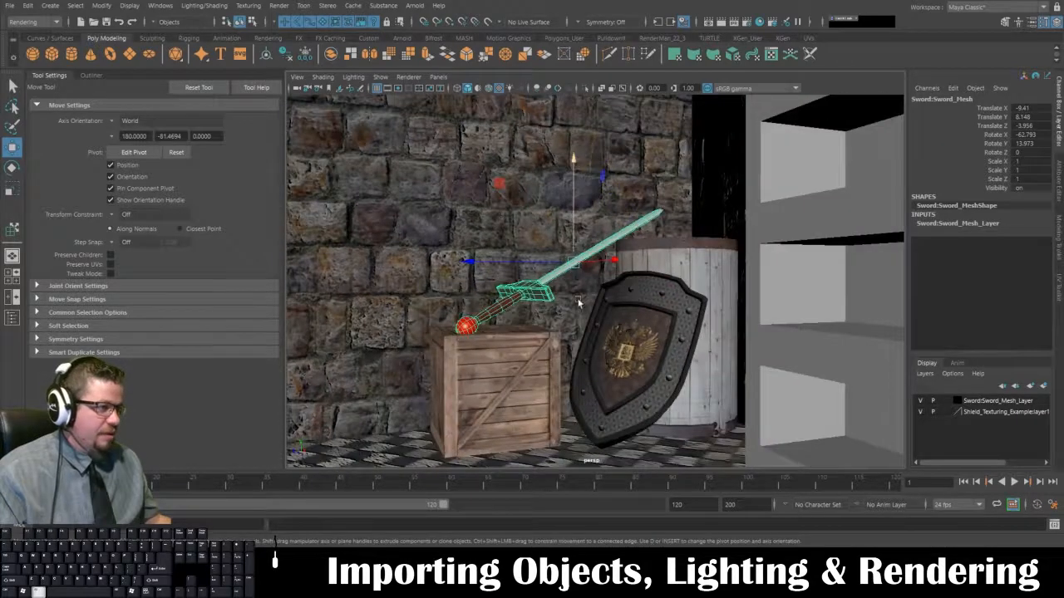
alt+right_drag(579, 301, 483, 267)
alt+drag(482, 268, 549, 286)
click(835, 359)
- Reselect the sword, rotate it to about -66.8, -5.8 and 14.6 degrees in X, Y and Z, and shift it to X about -9.35
alt+drag(669, 359, 648, 378)
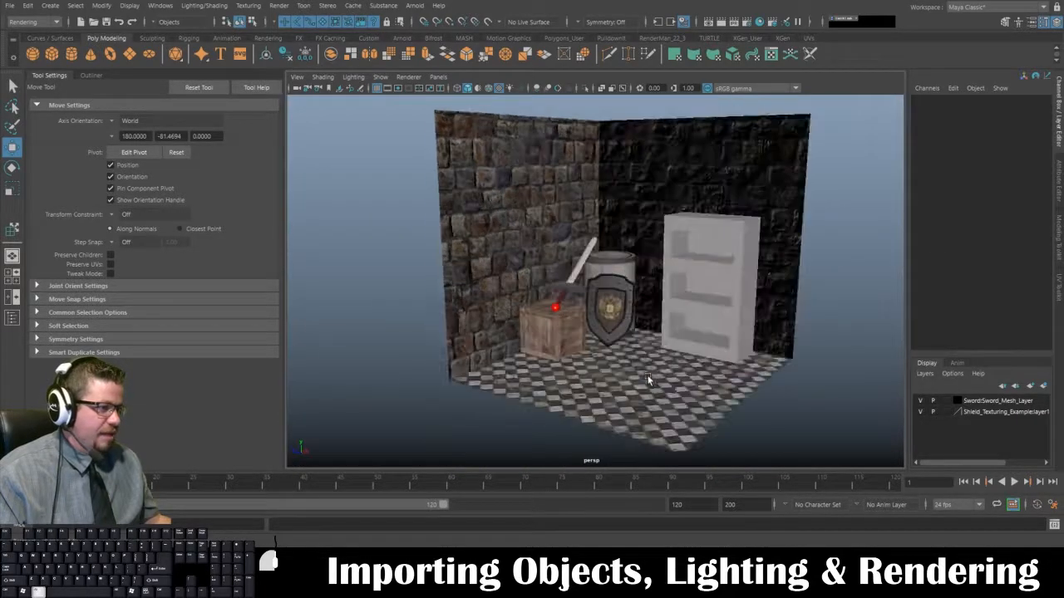
click(569, 284)
key(e)
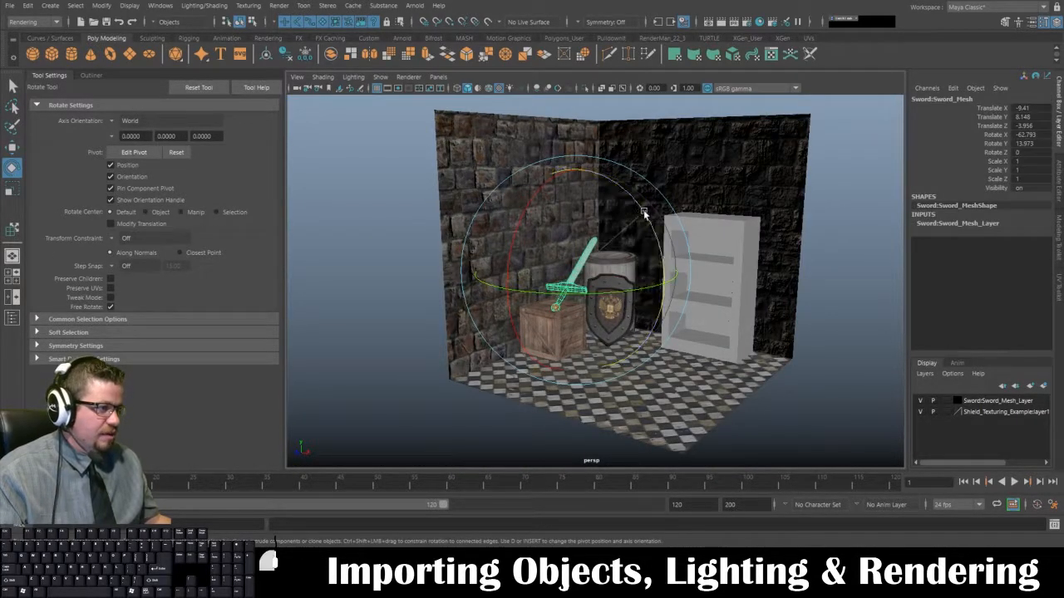
drag(644, 213, 578, 255)
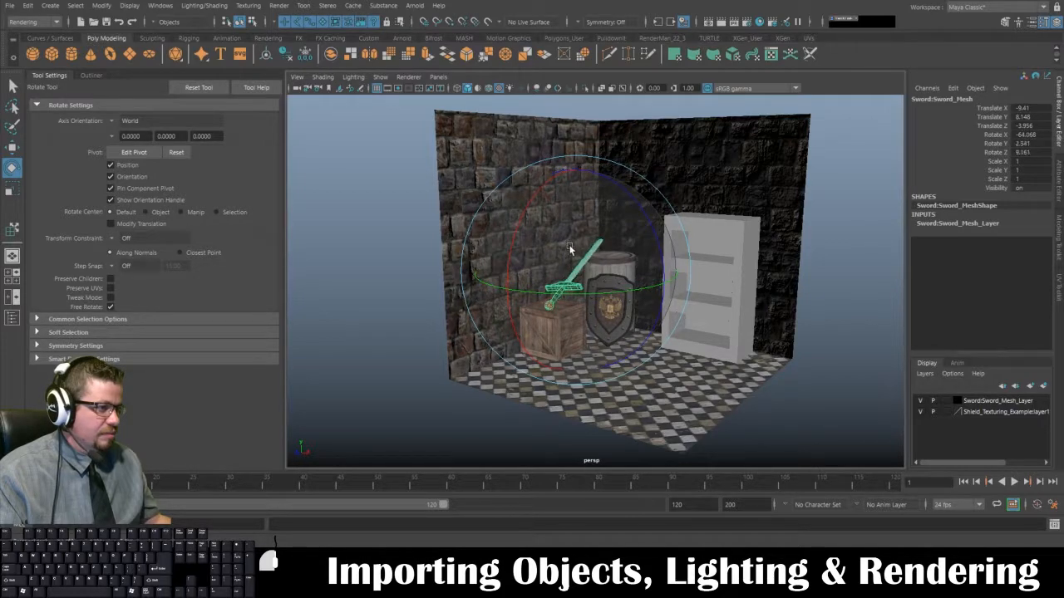
key(w)
alt+right_drag(525, 220, 636, 354)
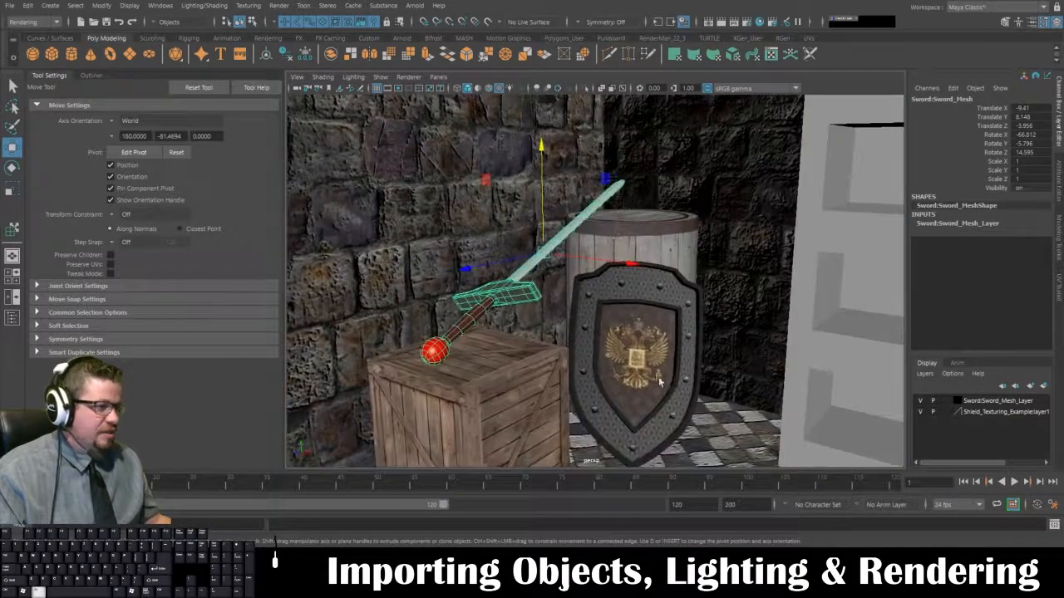
alt+drag(636, 353, 660, 394)
drag(630, 285, 617, 287)
- Try rotating the sword to about 85.9 degrees in Z, and reset its X, Y and Z rotations to 0
key(e)
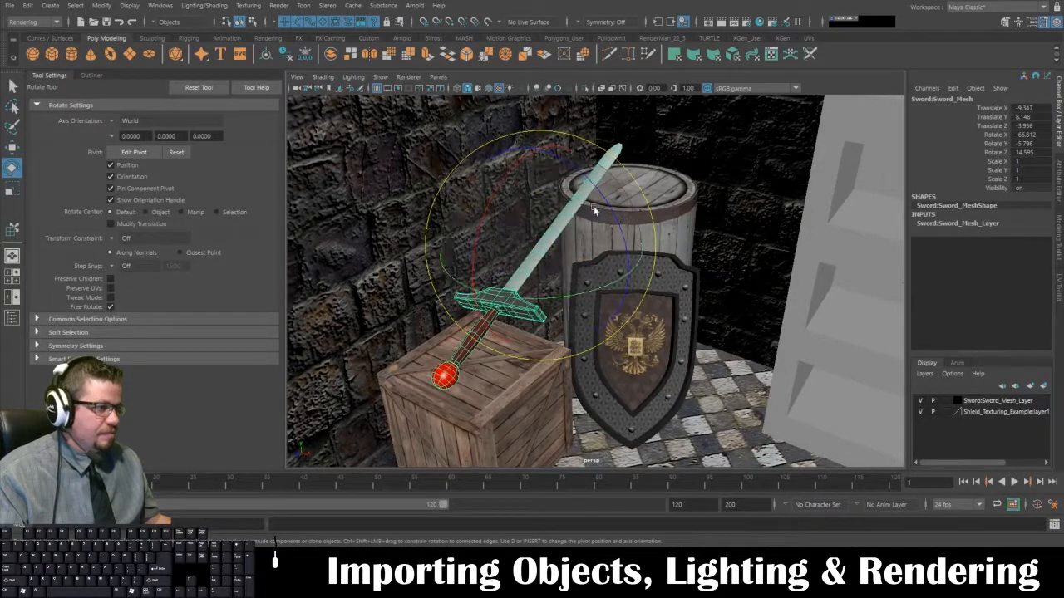
drag(596, 200, 512, 157)
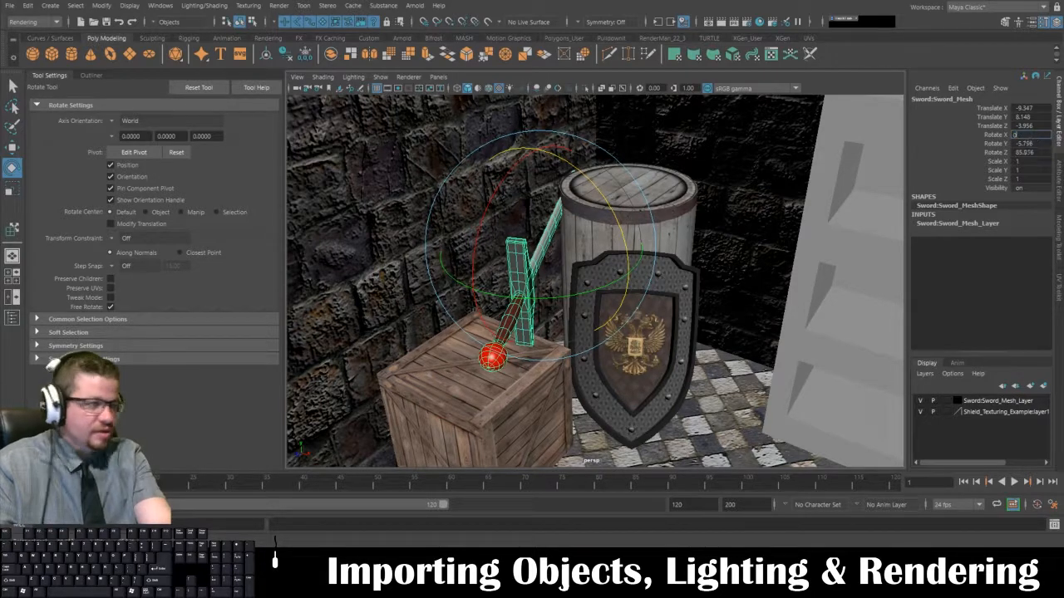
key(Tab)
text(0)
key(Tab)
text(0)
key(Return)
- Lean the upright sword toward the barrel by rotating it to about -60.6 degrees in X
alt+drag(748, 217, 732, 213)
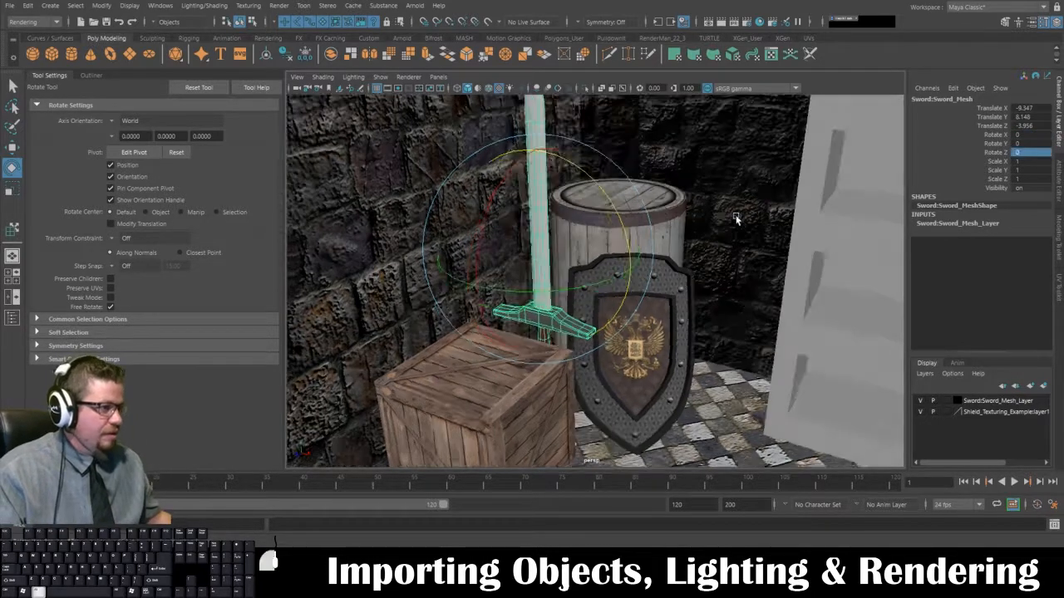
drag(494, 202, 586, 177)
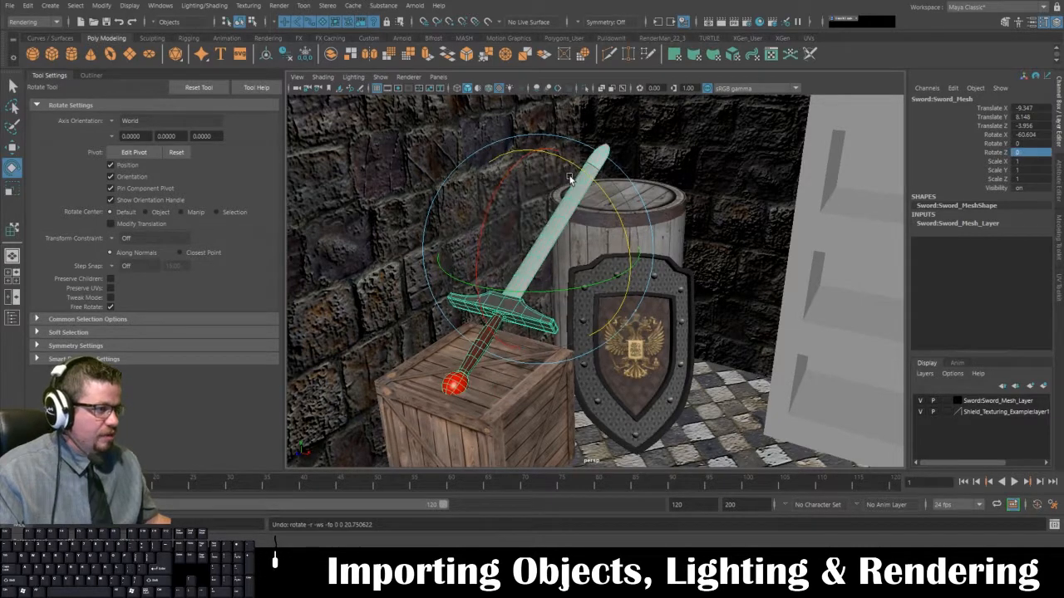
- Undo the sword's last lean toward the barrel and set its Y rotation to 90
key(ctrl+z)
drag(580, 289, 422, 290)
text(9)
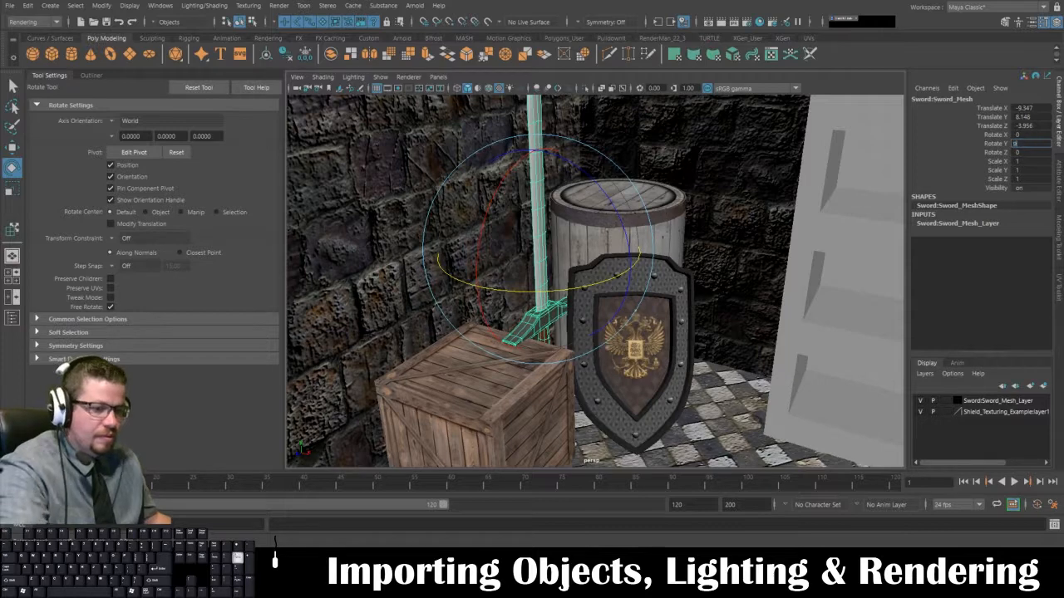
text(0)
key(Return)
- Tilt the sword toward the barrel at about -75, 23.8 and -48.6 degrees in X, Y and Z, and deselect it
drag(492, 204, 562, 131)
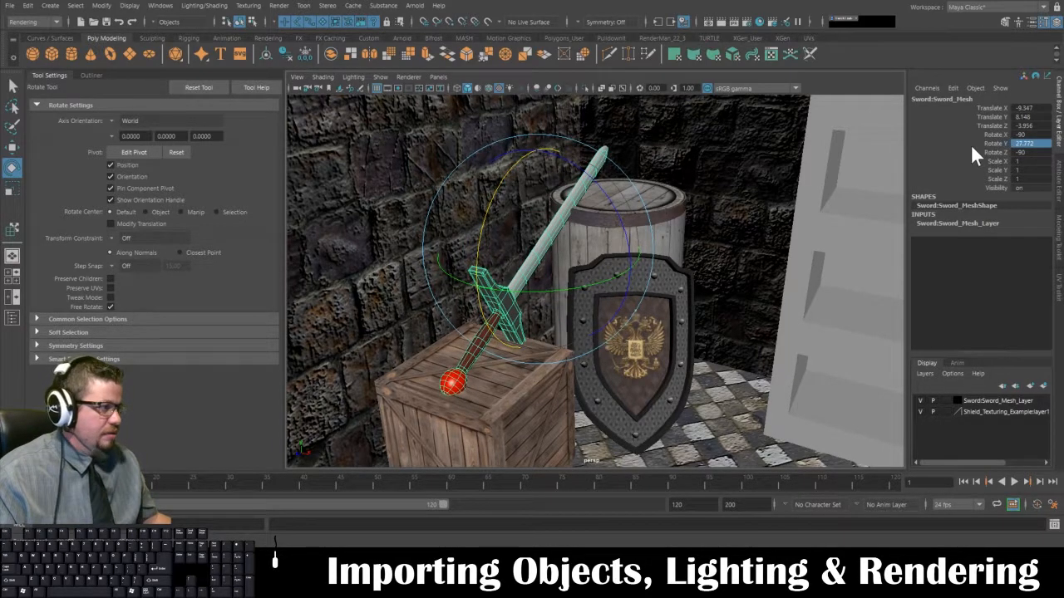
click(1031, 152)
drag(597, 190, 478, 237)
alt+right_drag(638, 284, 610, 261)
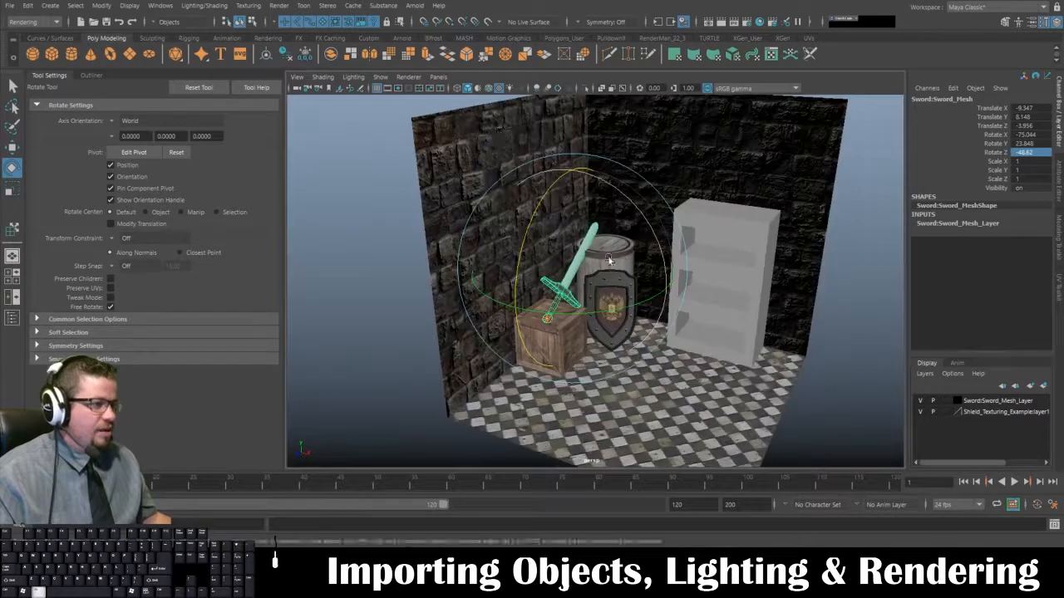
mouse_move(610, 260)
alt+mouse_down()
mouse_move(874, 311)
mouse_move(796, 314)
mouse_move(624, 275)
alt+mouse_up()
click(874, 311)
alt+right_drag(623, 275, 690, 326)
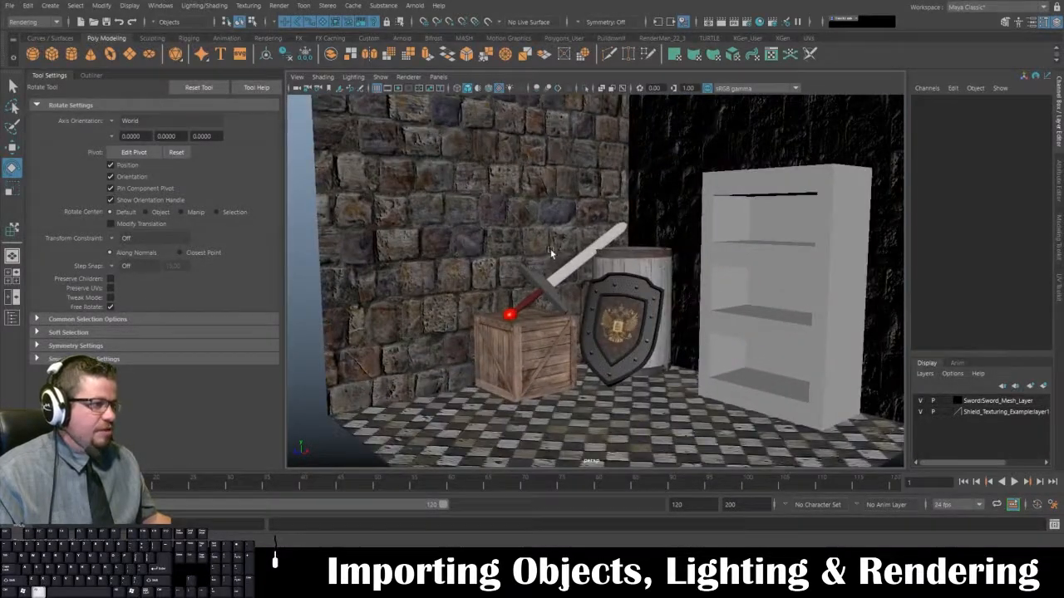
- Reselect the sword and raise it slightly above the crate to a Y position of about 8.225
click(570, 264)
key(w)
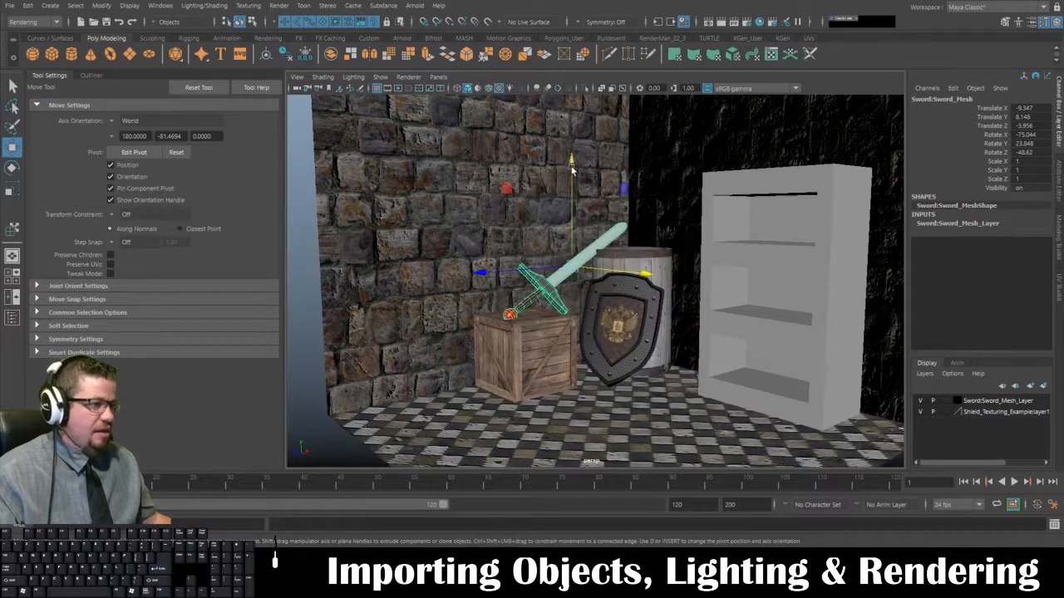
drag(572, 166, 572, 163)
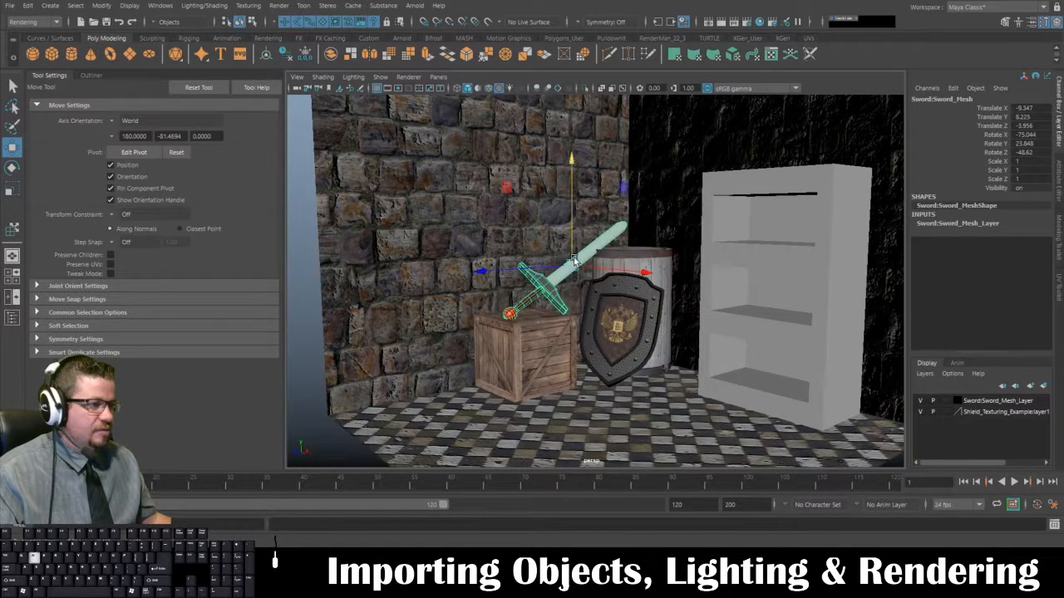